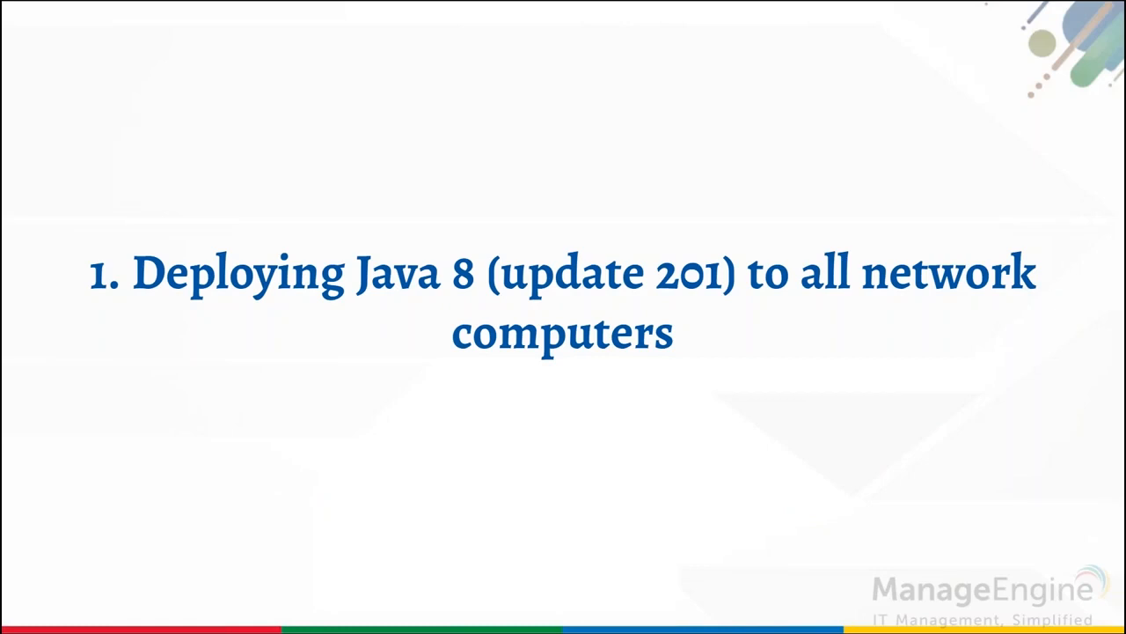
Switch from the slideshow to Desktop Central and show the Software Deployment Templates list.
key("alt+Tab")
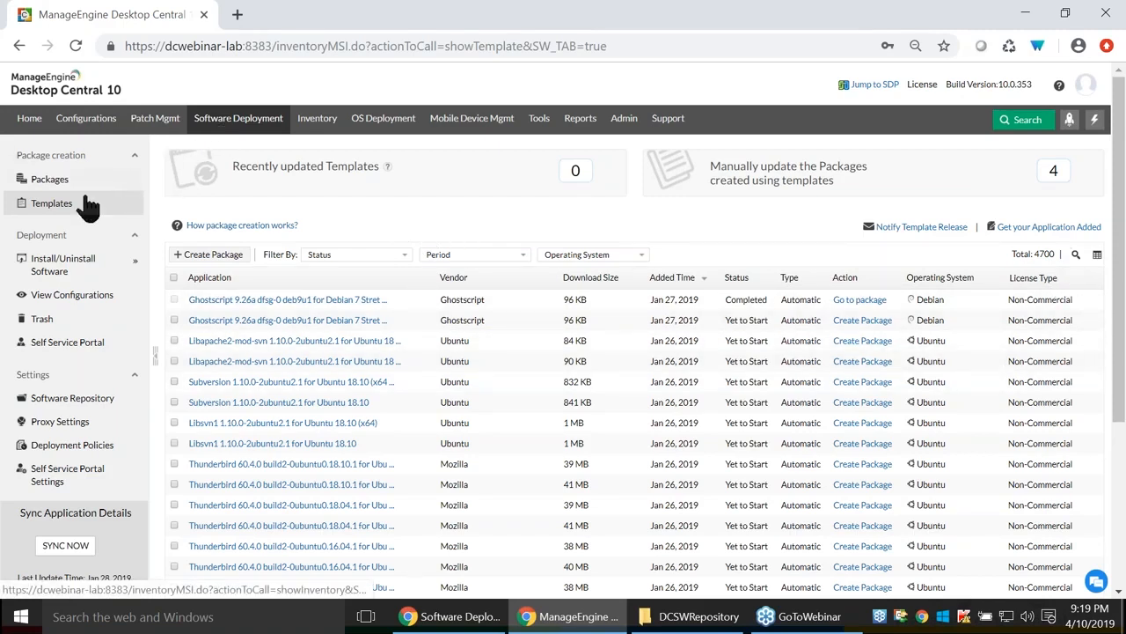
left_click(45, 216)
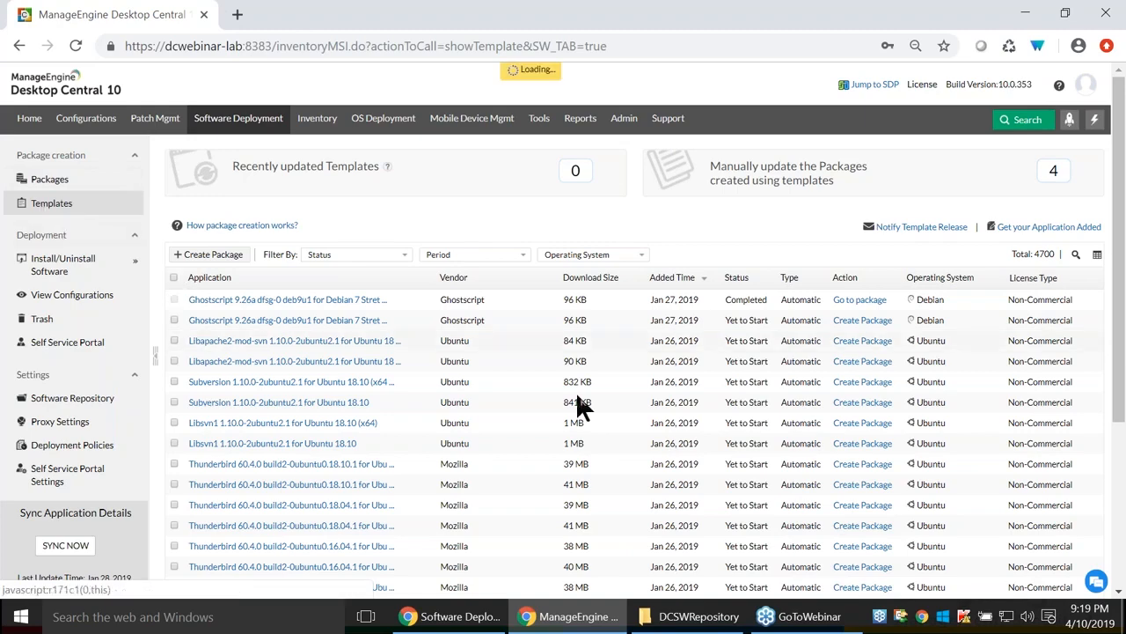
Filter templates by application name 'java' and open Java 8 Update 201 (32-bit) details.
left_click(1075, 255)
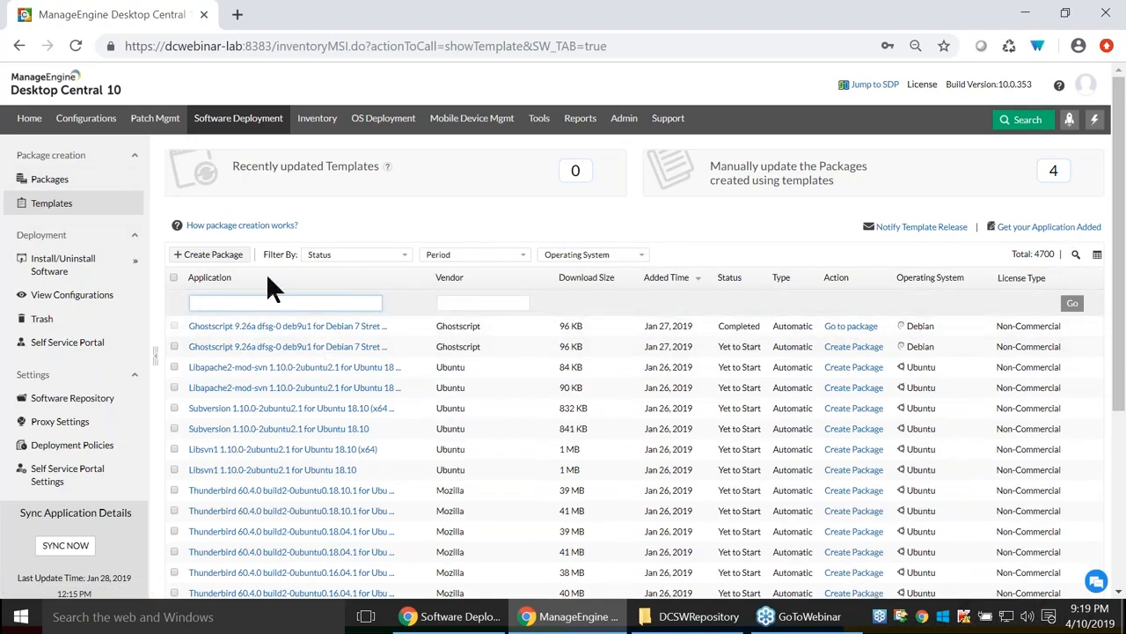
type("jave")
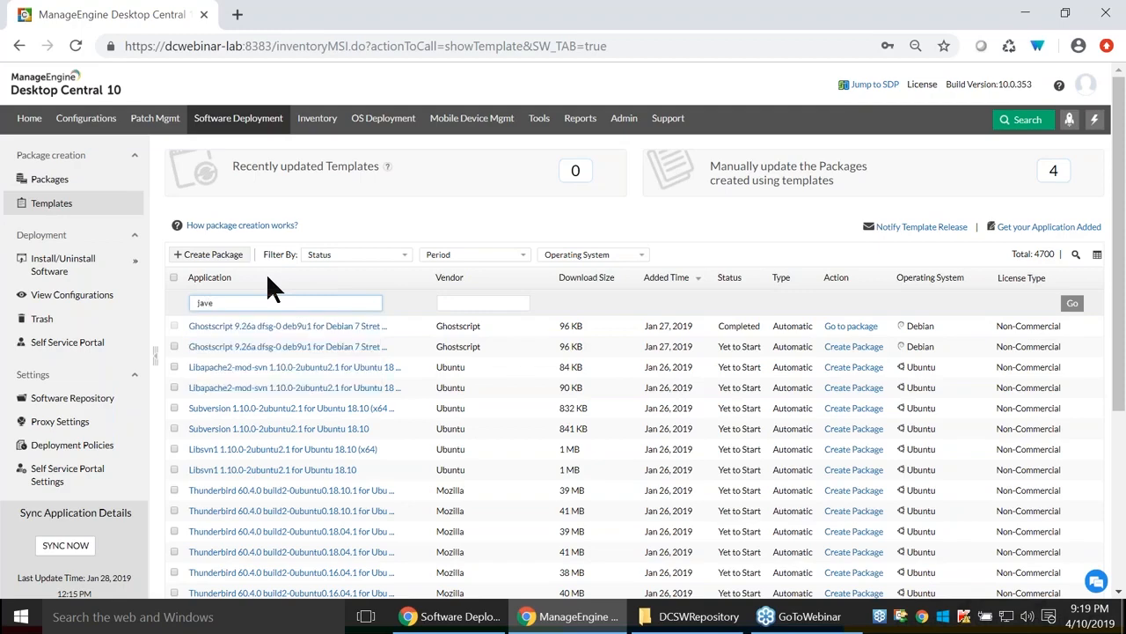
key("BackSpace")
type("a")
key("Return")
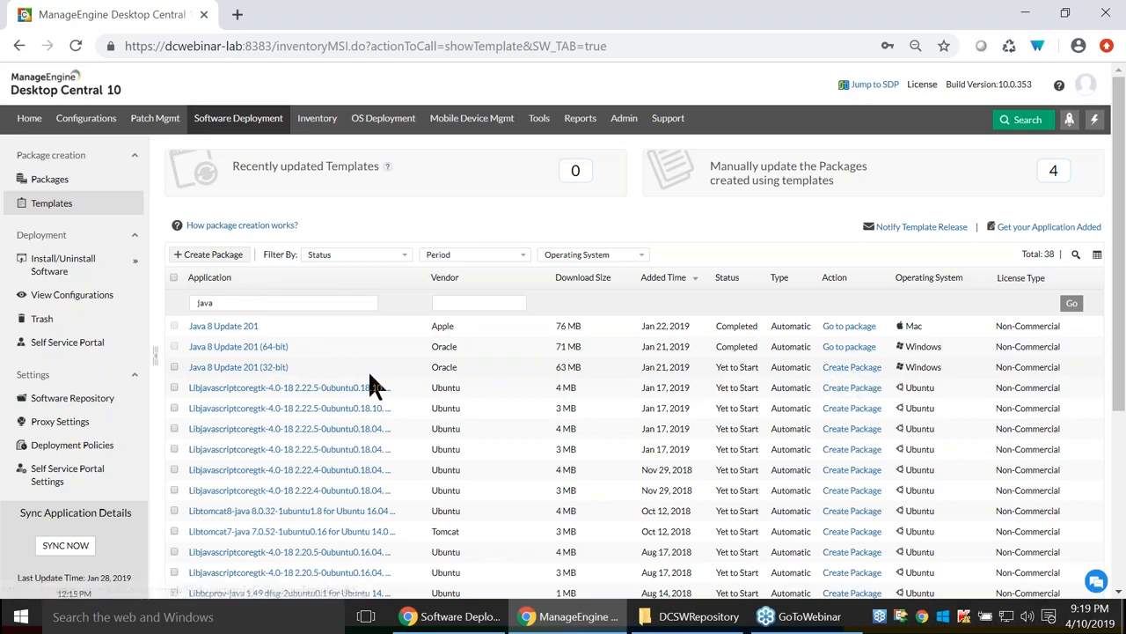
left_click(239, 369)
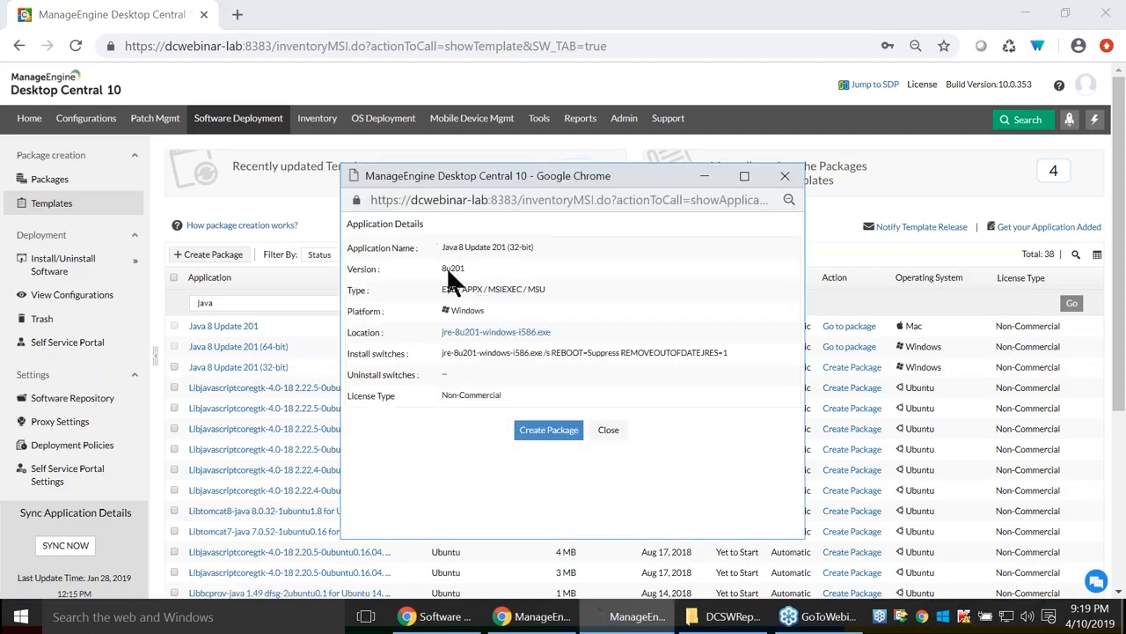
Point out the template's name, version 8u201, type, platform and install switches, then close the details.
left_click_drag(434, 247, 576, 246)
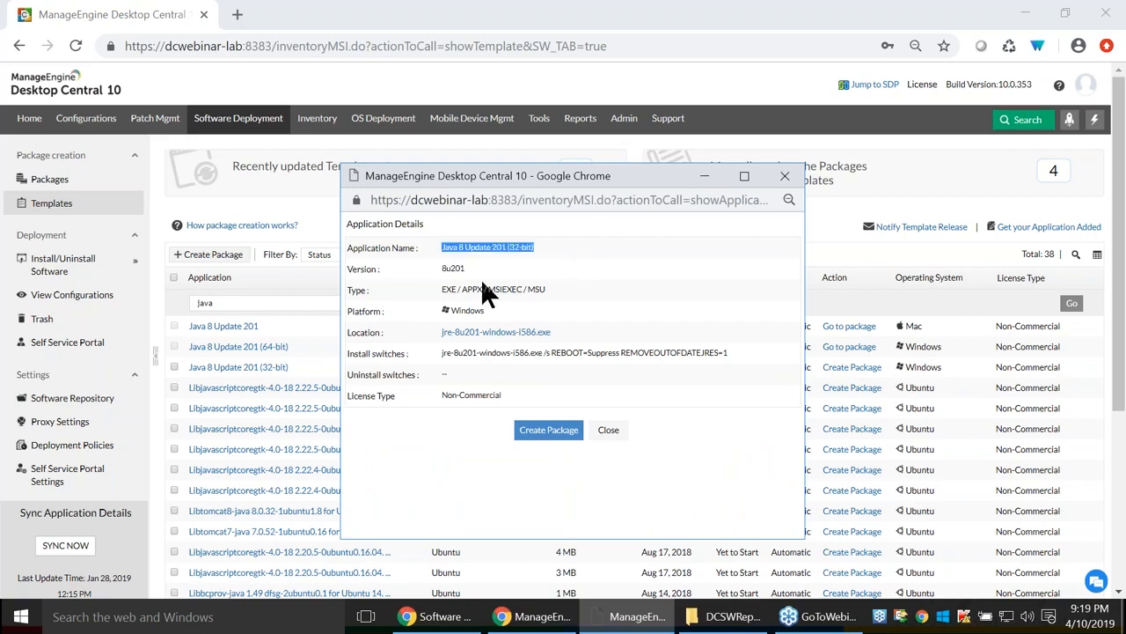
left_click_drag(437, 268, 493, 270)
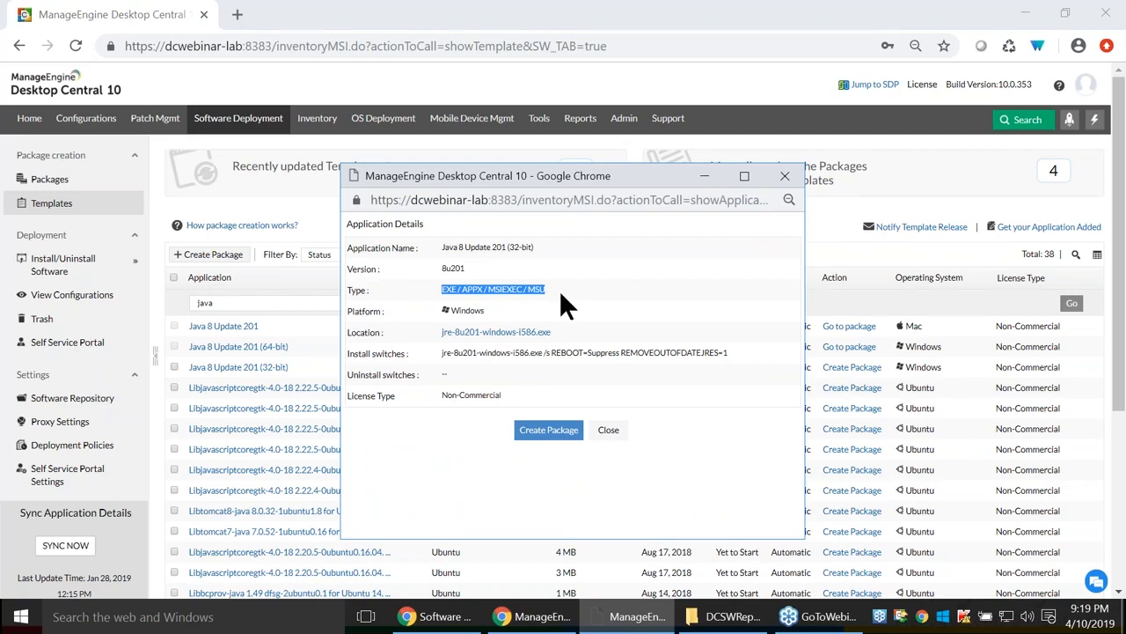
left_click(489, 310)
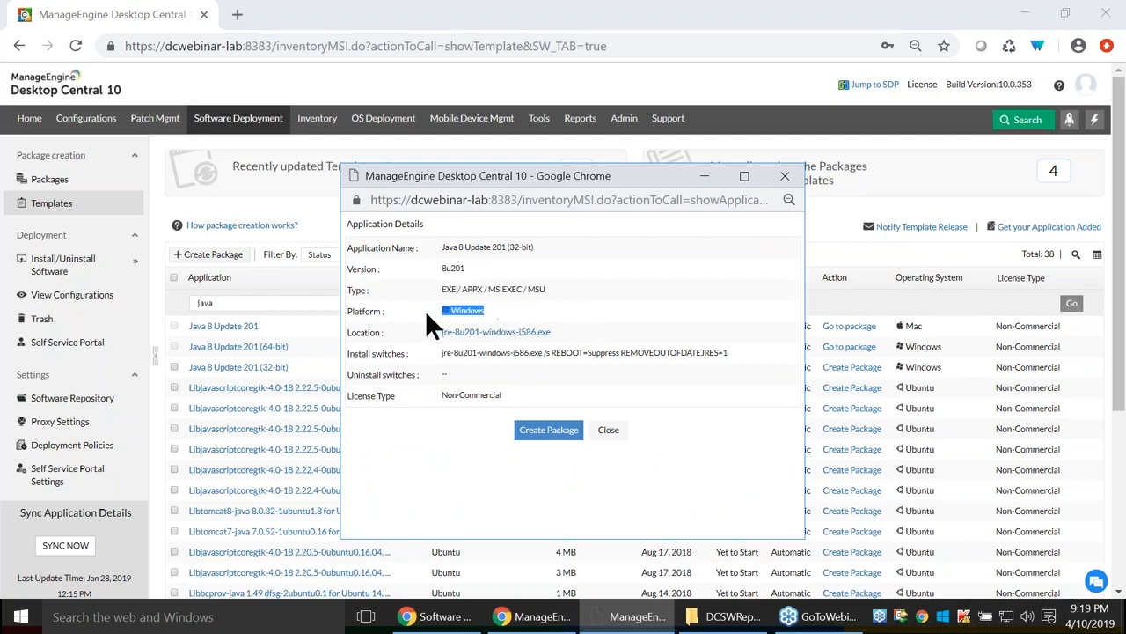
left_click(582, 337)
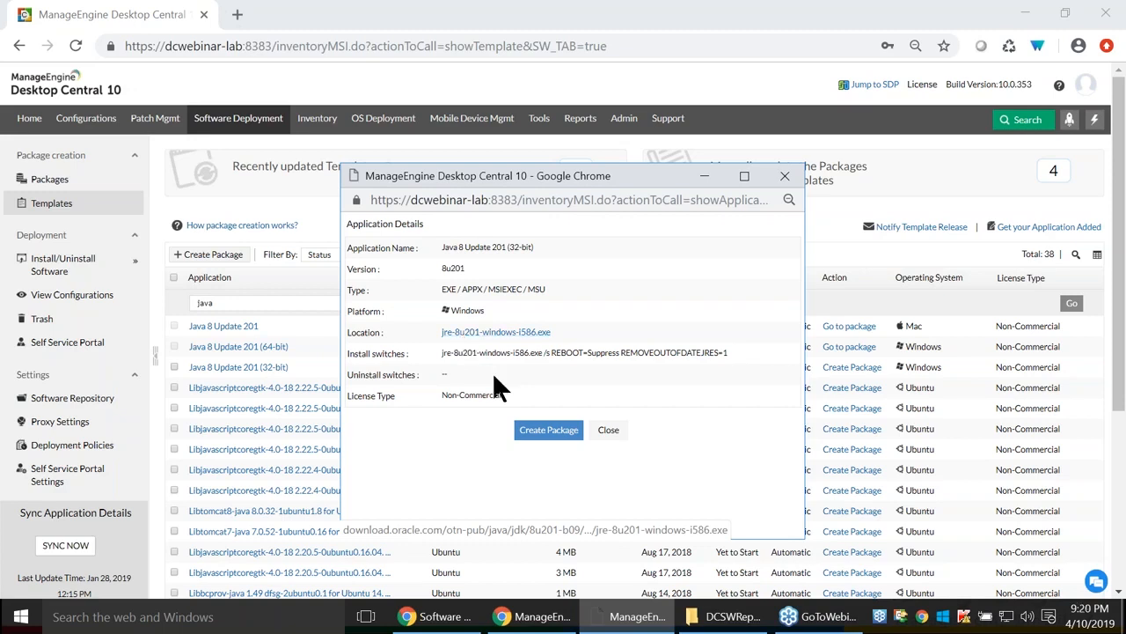
left_click_drag(434, 352, 667, 353)
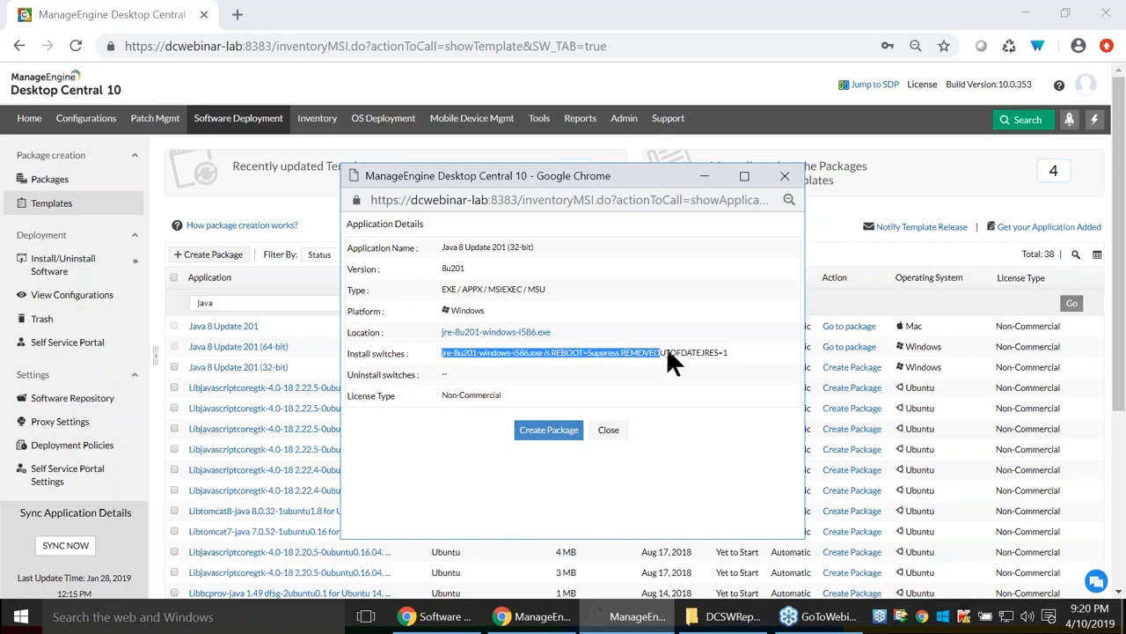
left_click(608, 430)
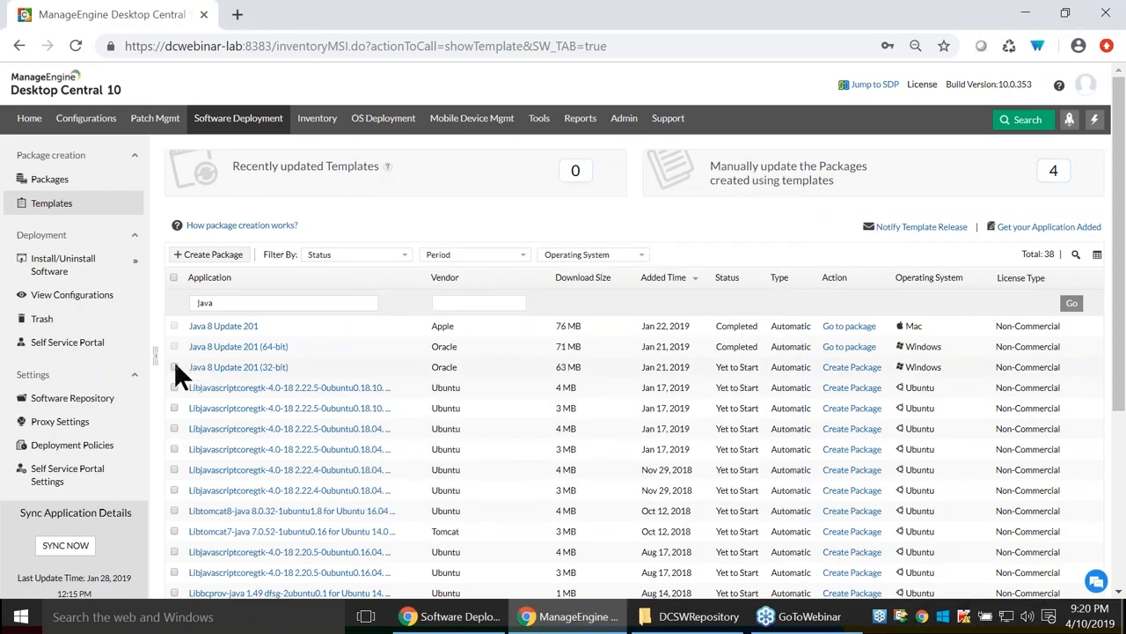
Try Create Package on Java 8 Update 201 (32-bit), then review the manual proxy settings form.
left_click(174, 367)
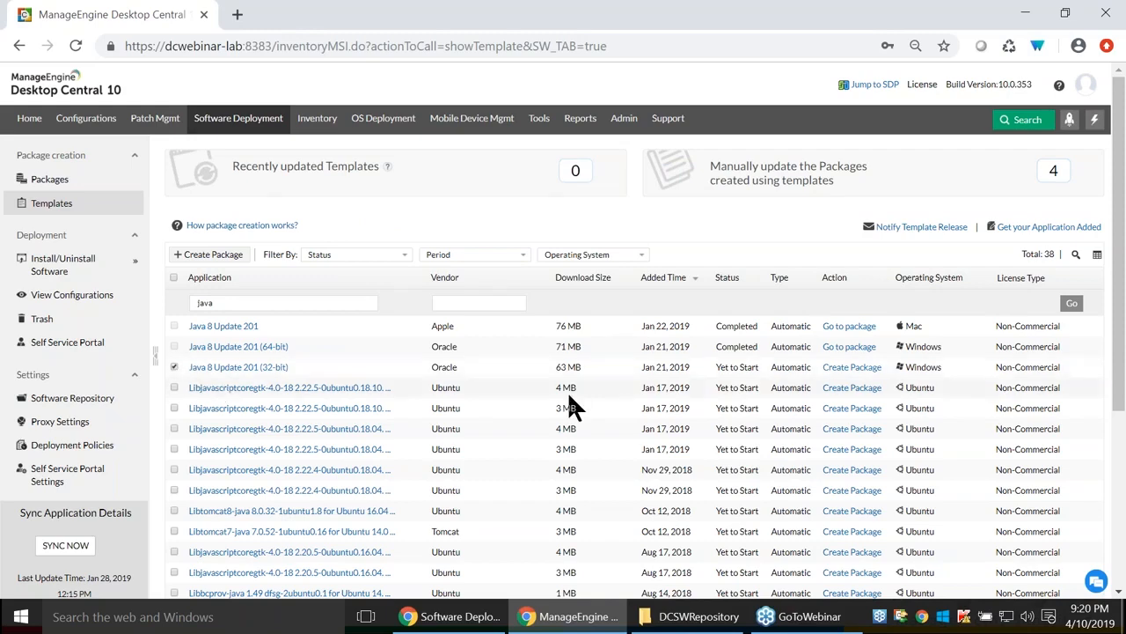
left_click(843, 389)
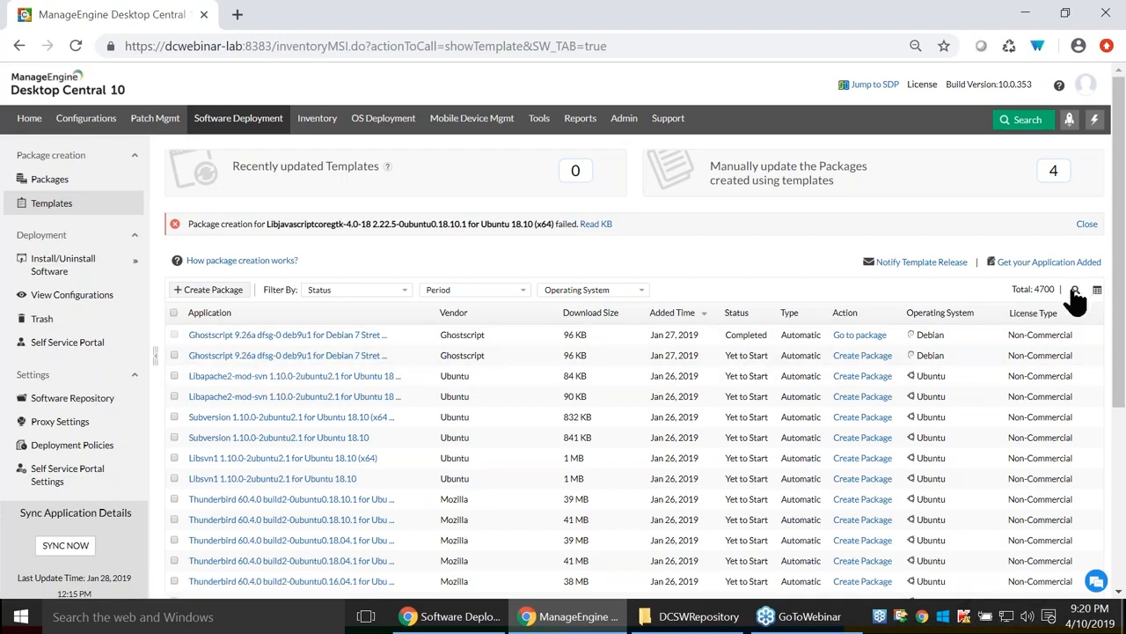
left_click(1074, 291)
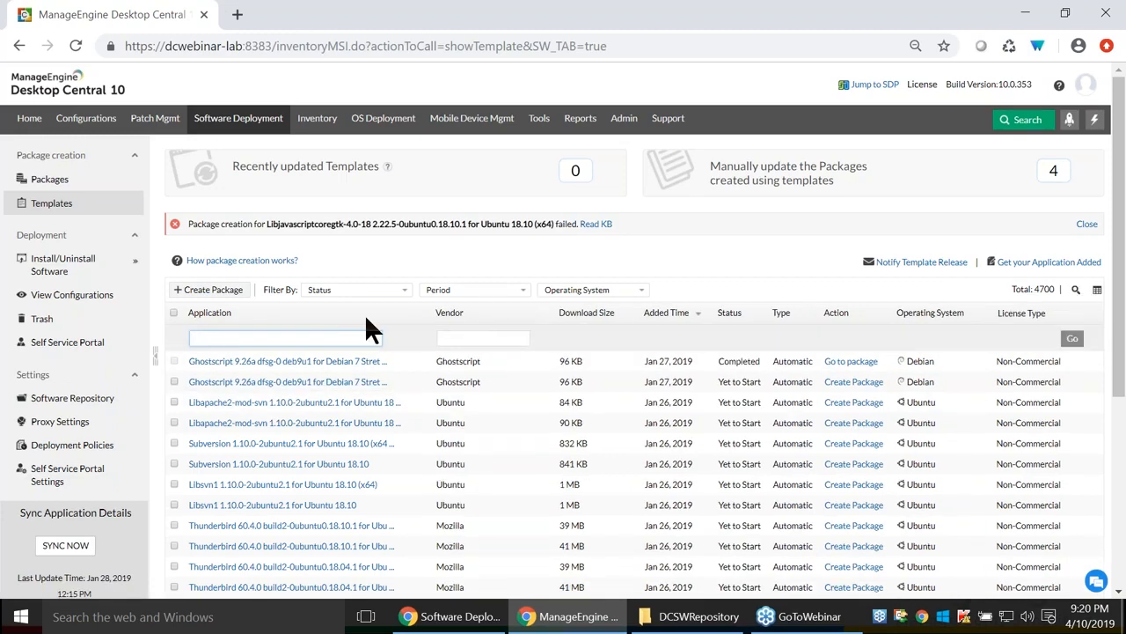
left_click(84, 422)
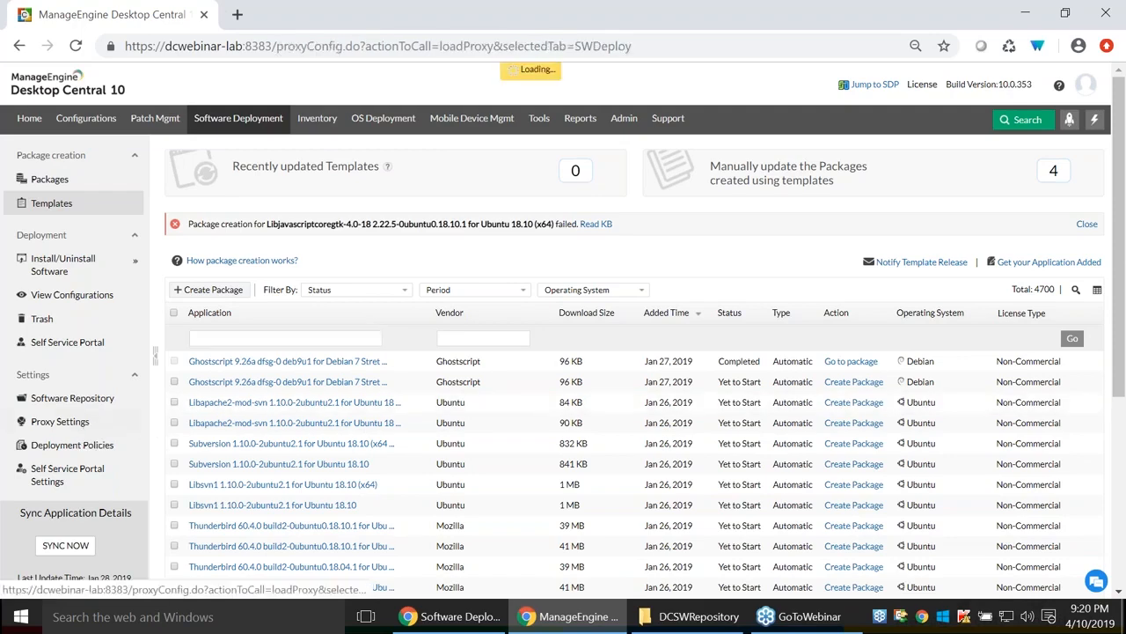
left_click(575, 237)
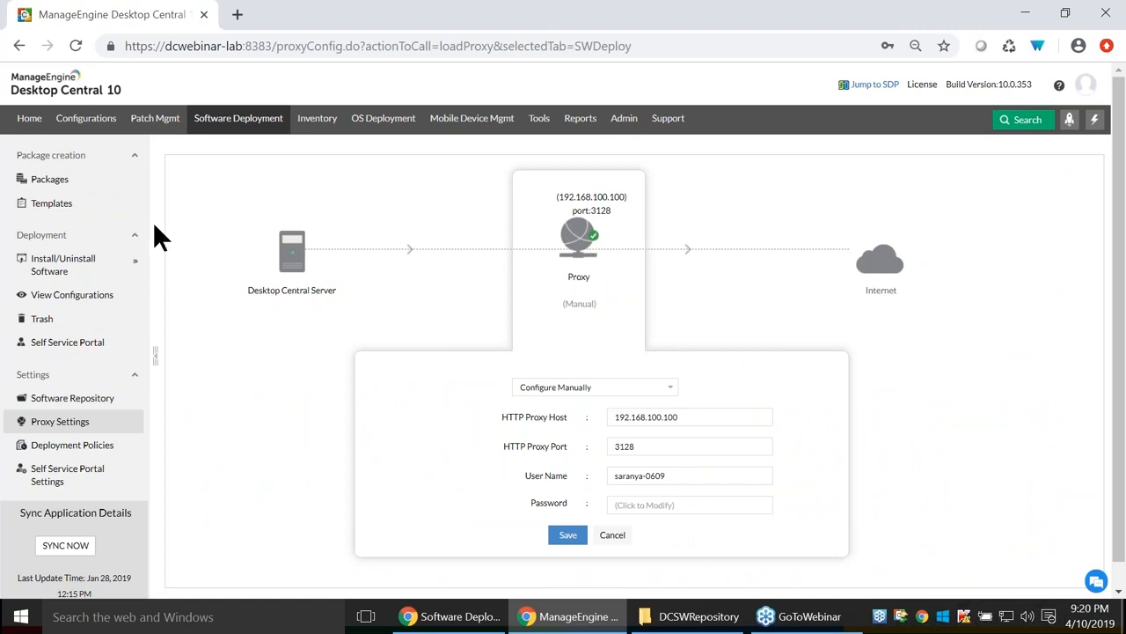
Return to Templates, filter again by 'java', and go to the software Packages list.
left_click(53, 204)
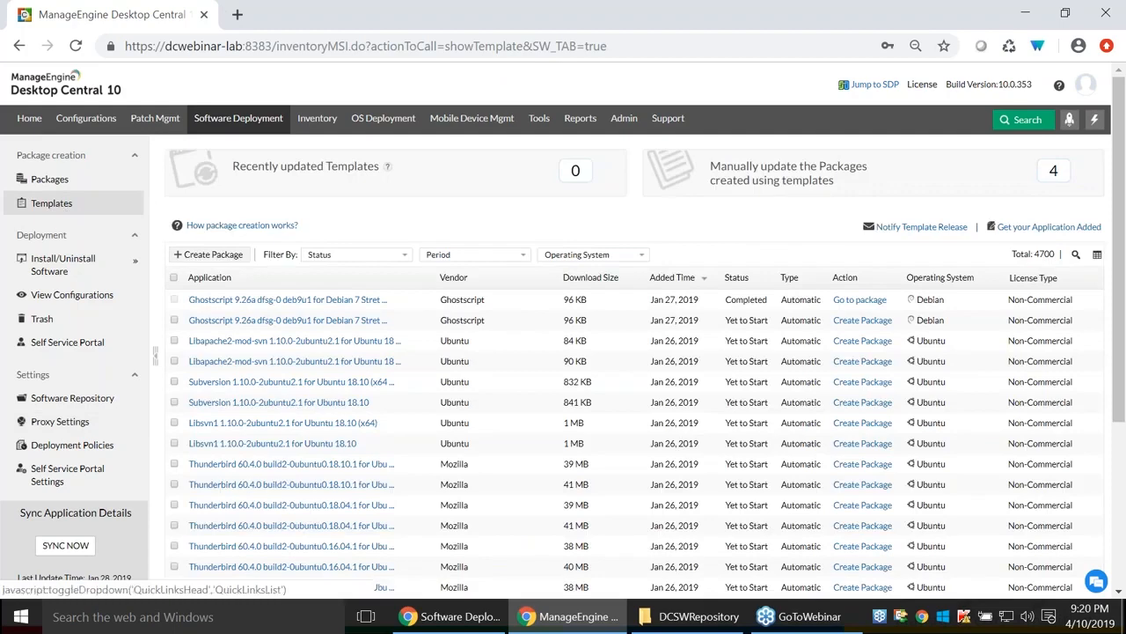
left_click(1075, 255)
type("java")
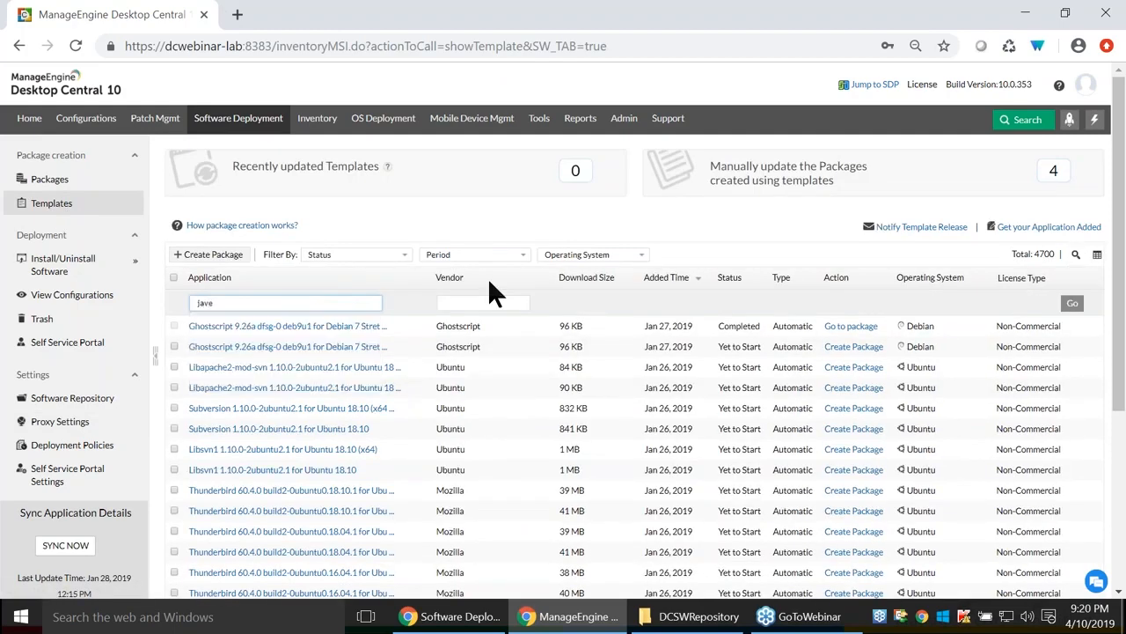
key("Return")
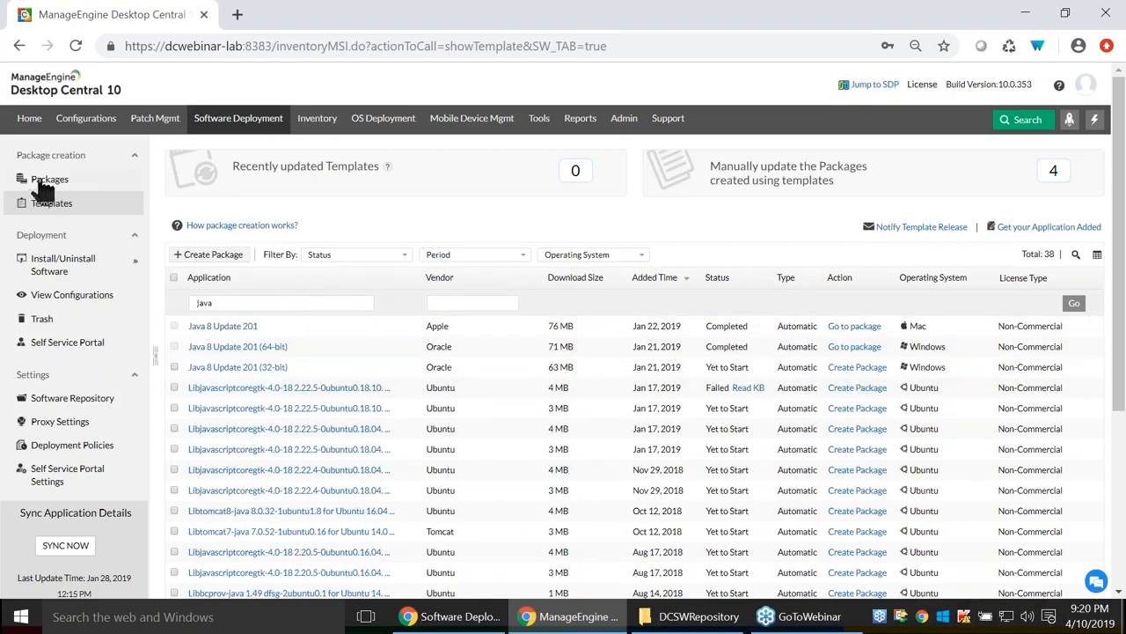
left_click(40, 182)
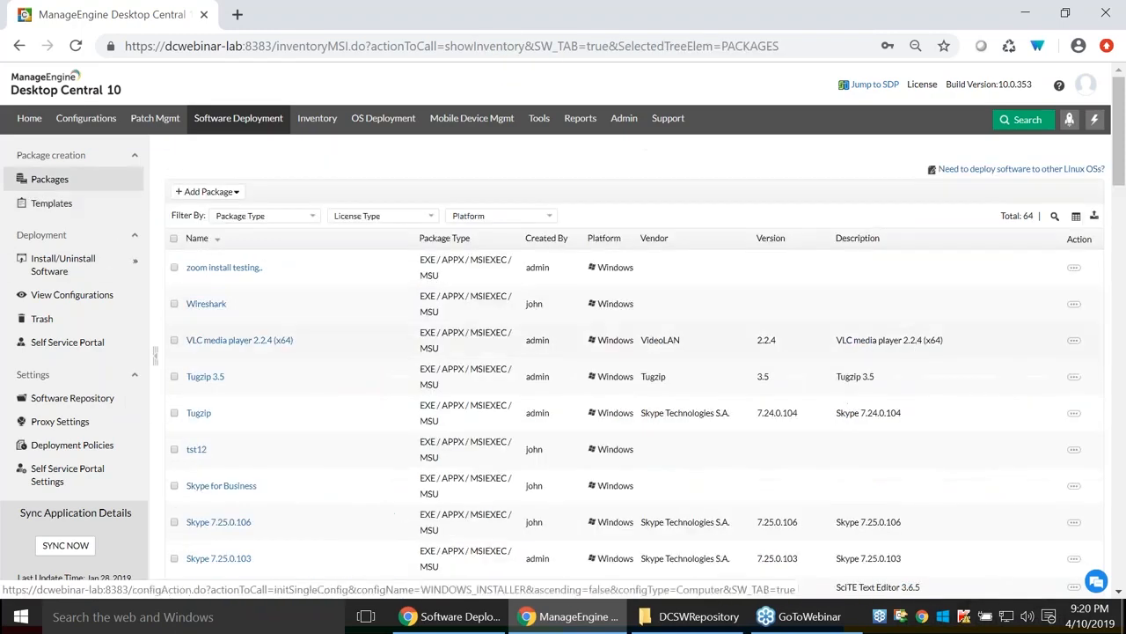
Filter the packages by name 'java', correcting the mistyped 'jave'.
left_click(1055, 220)
type("jave")
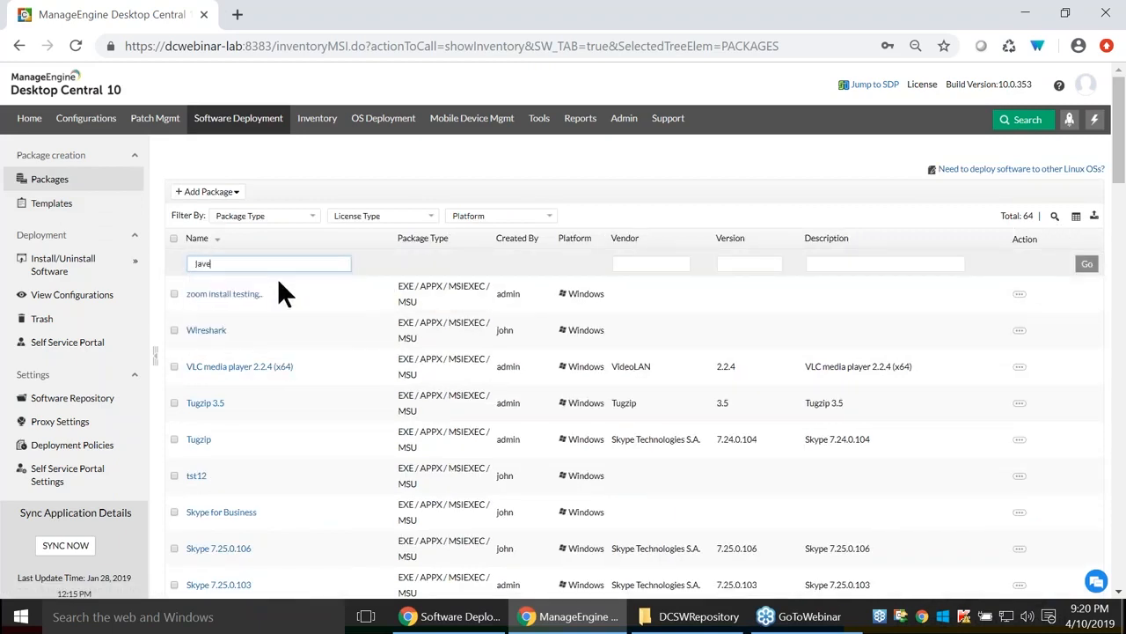
key("Return")
double_click(246, 260)
type("java")
key("Return")
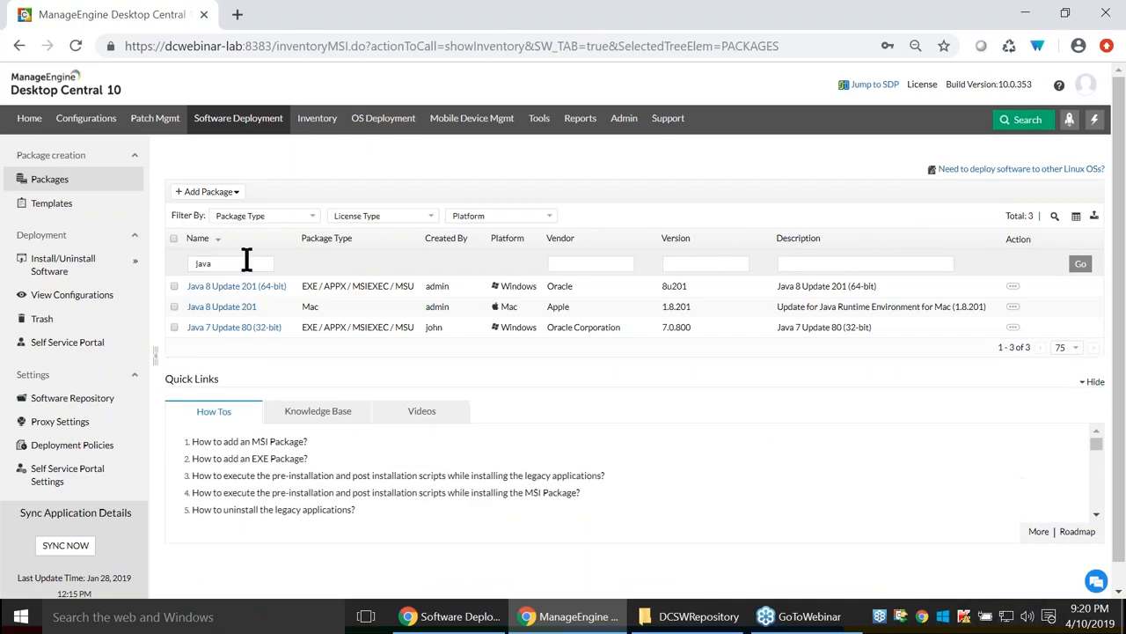
Start a Windows Computer Configuration install for the Java 8 Update 201 (64-bit) package.
left_click(172, 285)
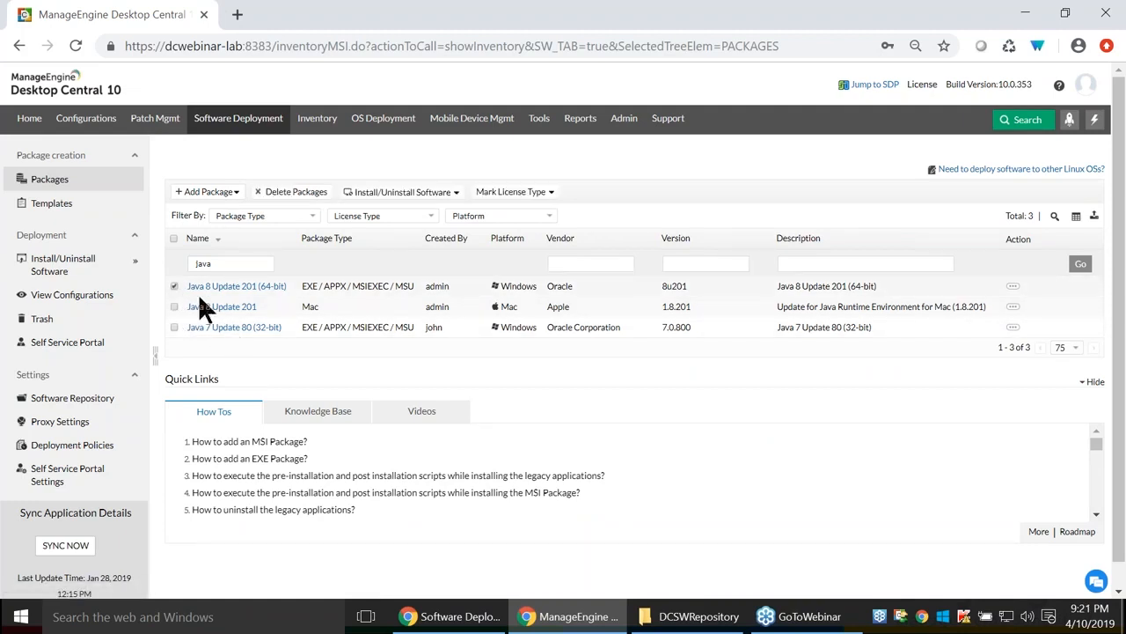
left_click(416, 194)
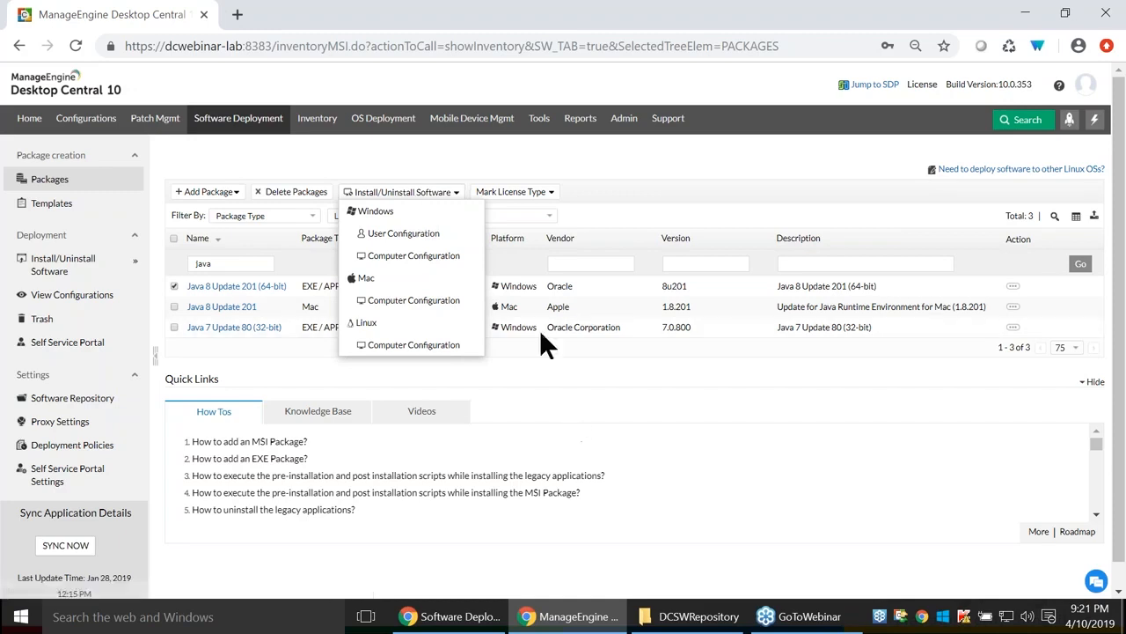
left_click(414, 256)
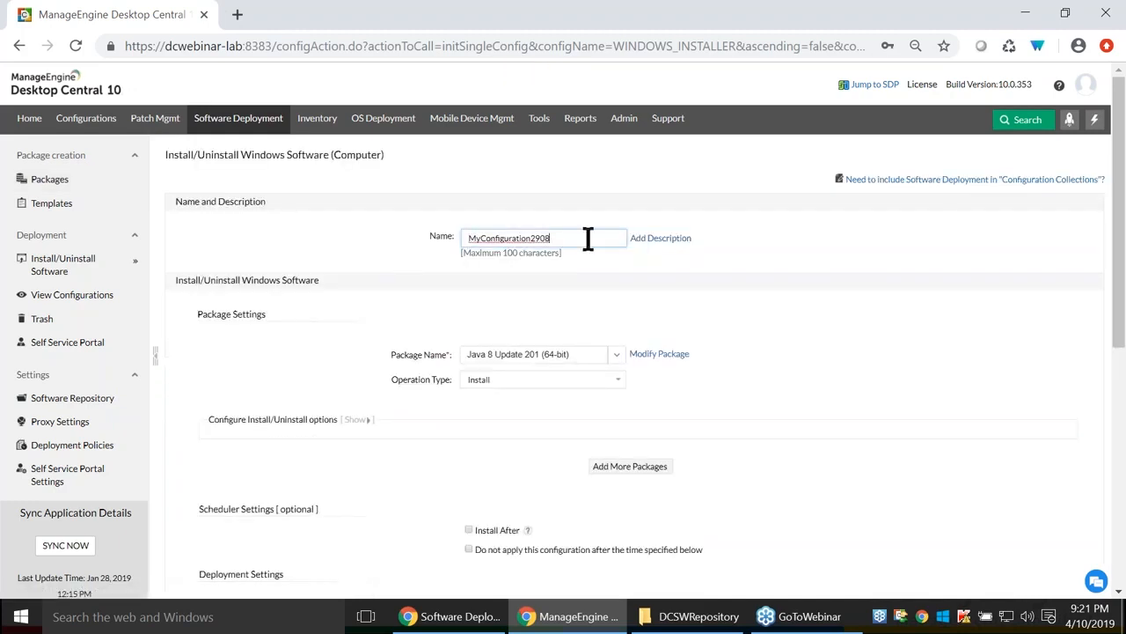
Name the configuration 'Java test deployment' and leave its operation type as Install.
left_click_drag(587, 239, 433, 239)
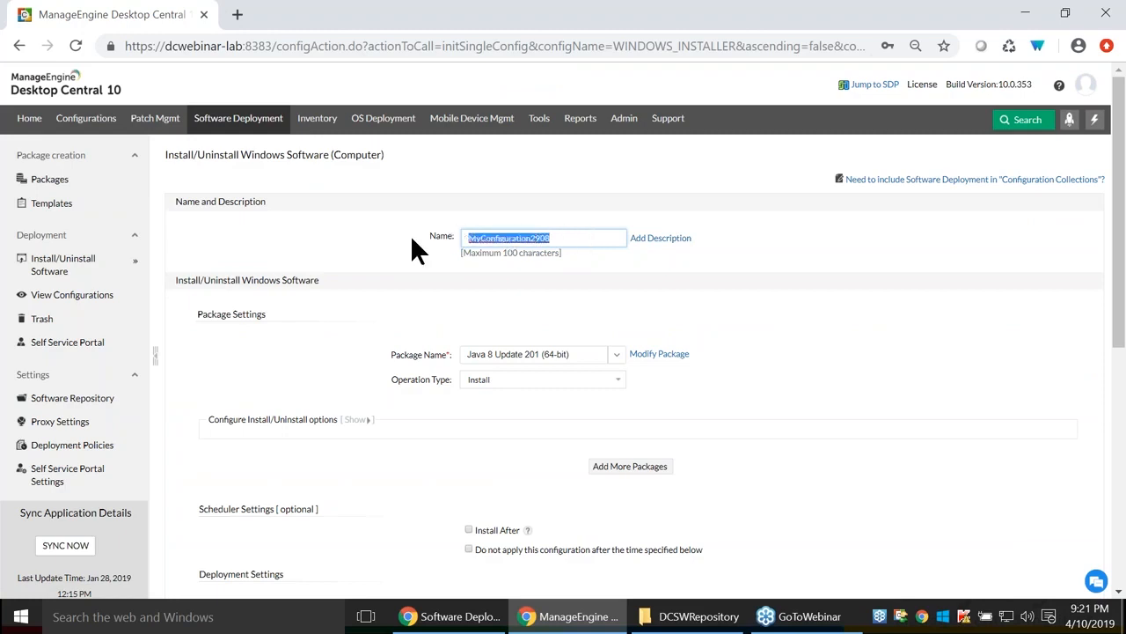
type("J")
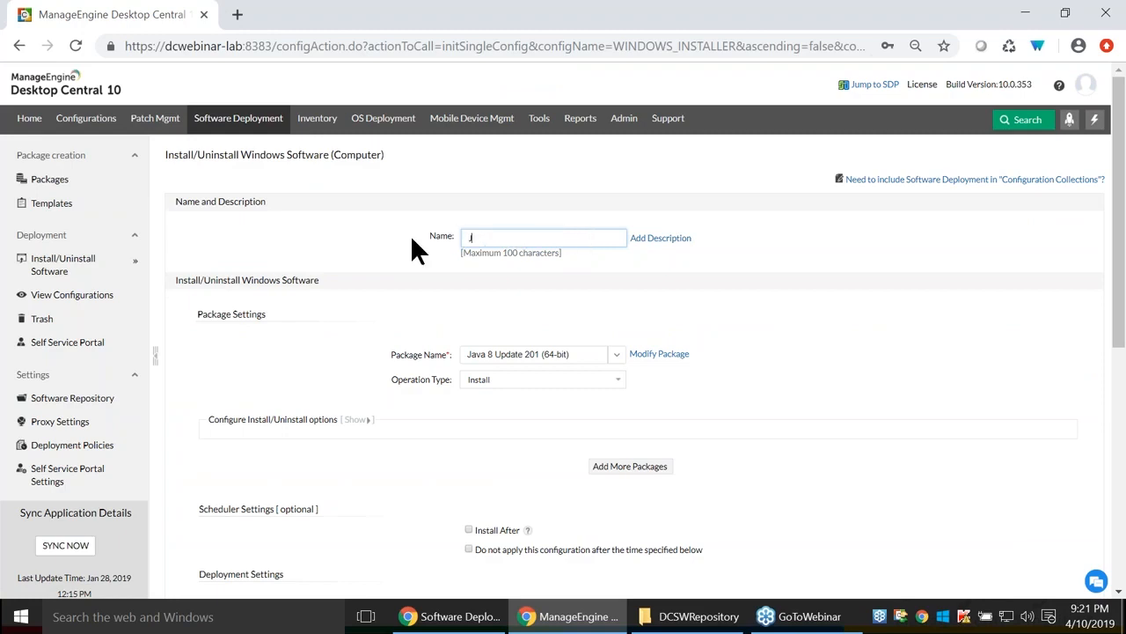
type("ava test deployment")
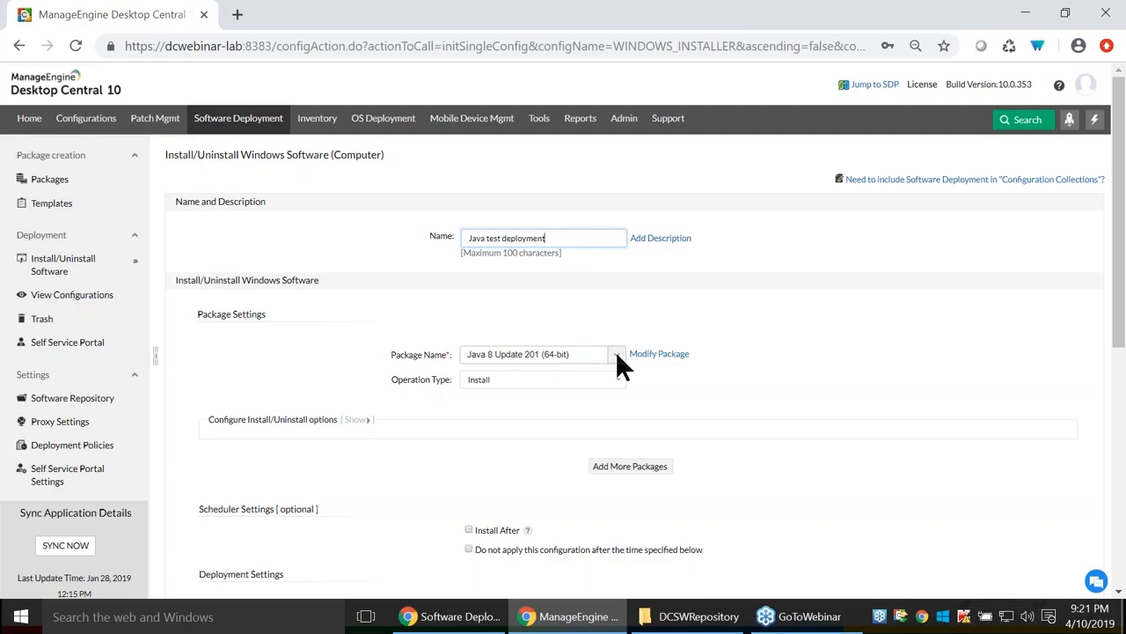
left_click(614, 388)
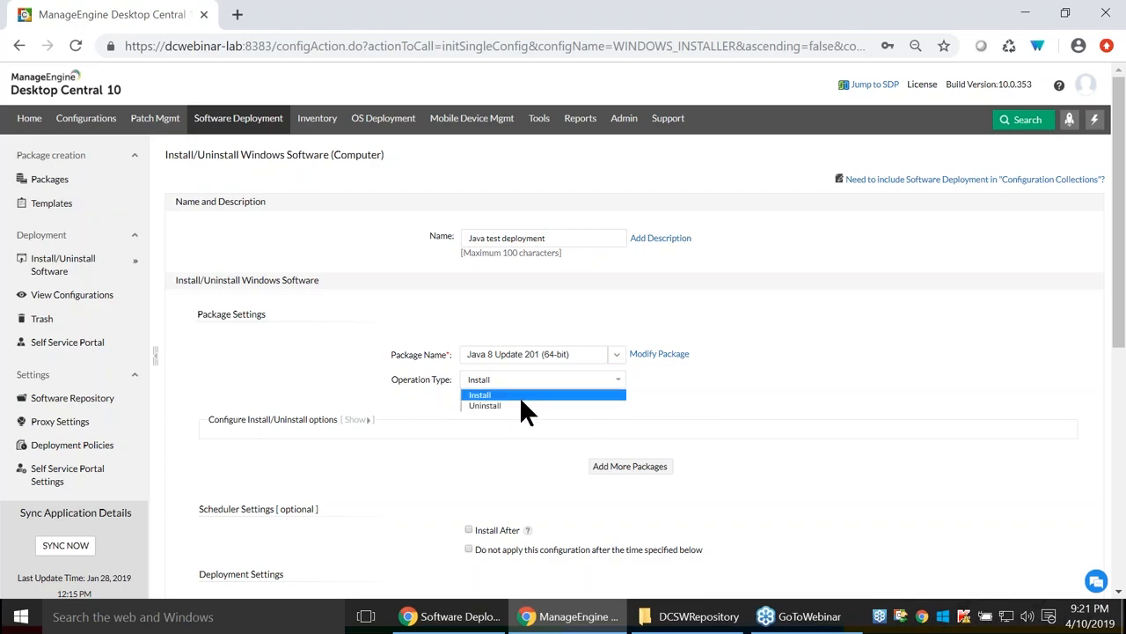
left_click(495, 394)
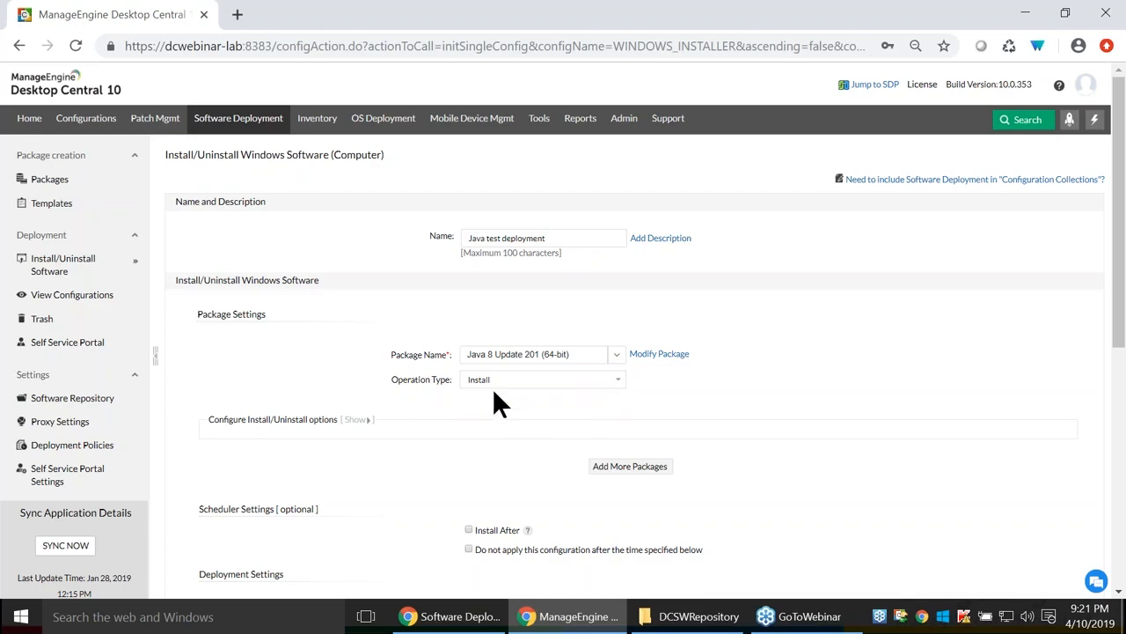
Expand the install options and try Run As User with a domain credential.
scroll(363, 343, "down", 1)
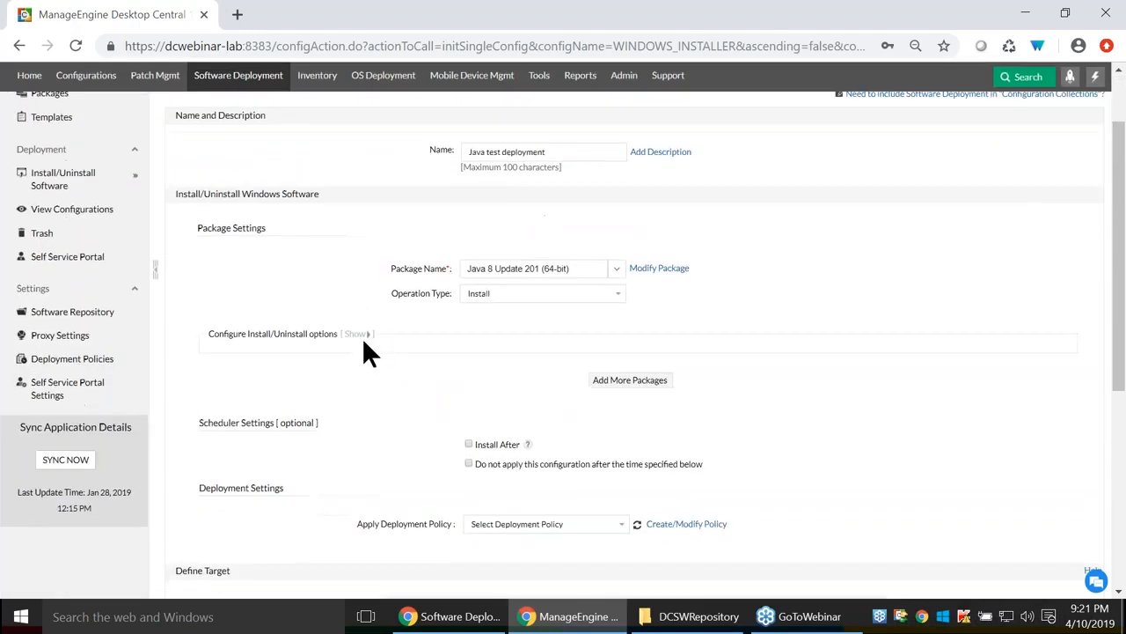
left_click(357, 335)
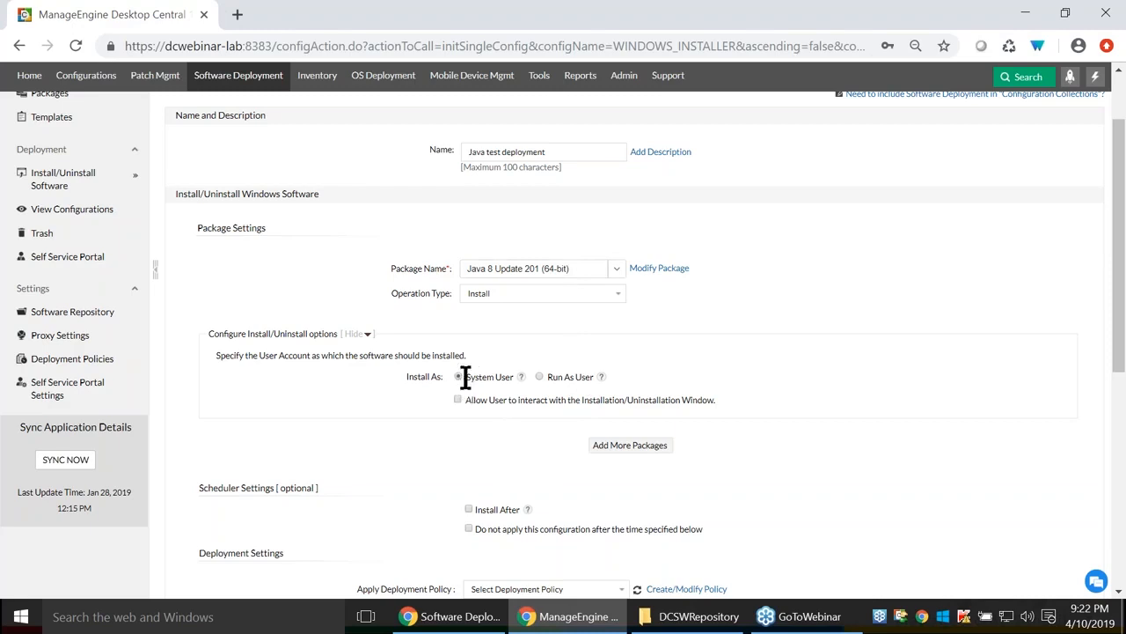
left_click_drag(465, 377, 509, 380)
left_click(539, 378)
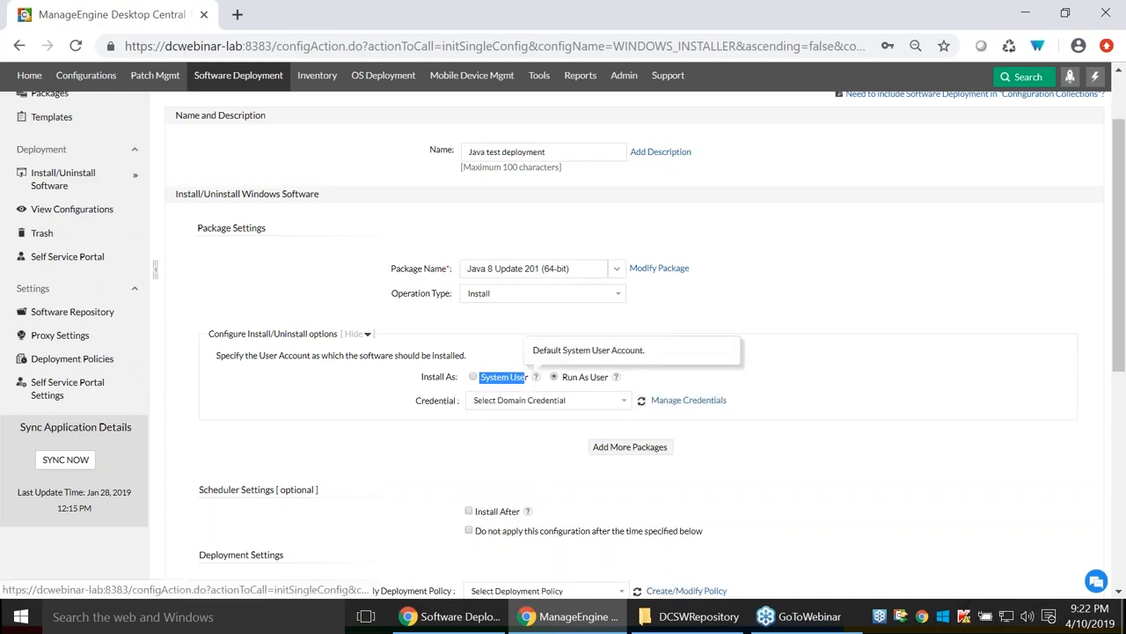
left_click(615, 396)
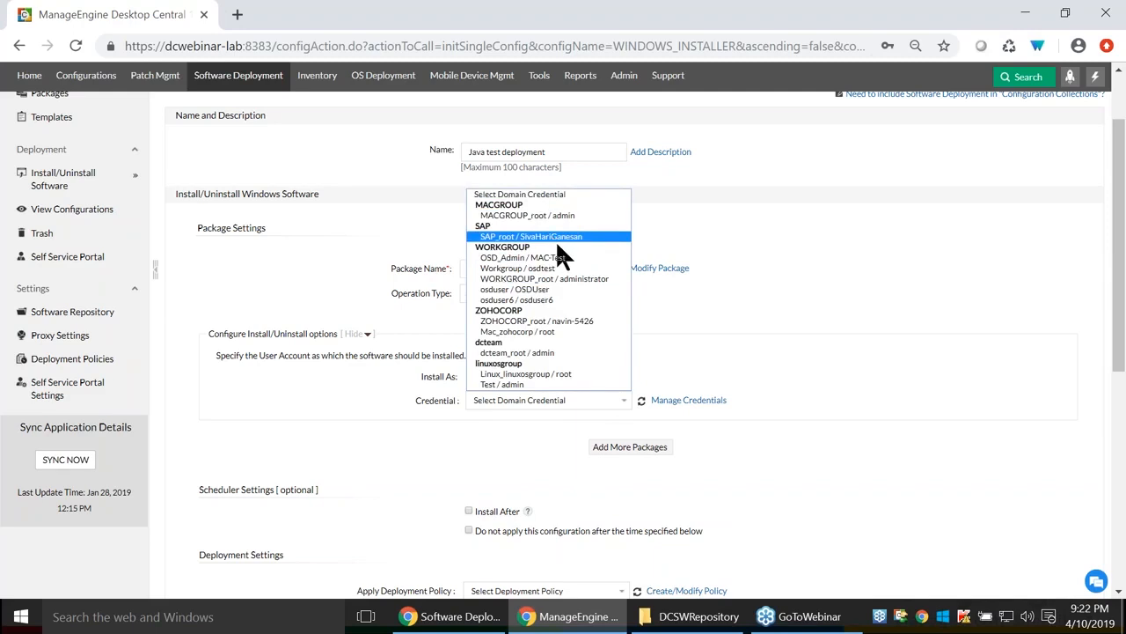
left_click(531, 320)
Open Manage Credentials in a new tab, view the add-credential form, and cancel it.
right_click(704, 401)
left_click(782, 407)
left_click(281, 12)
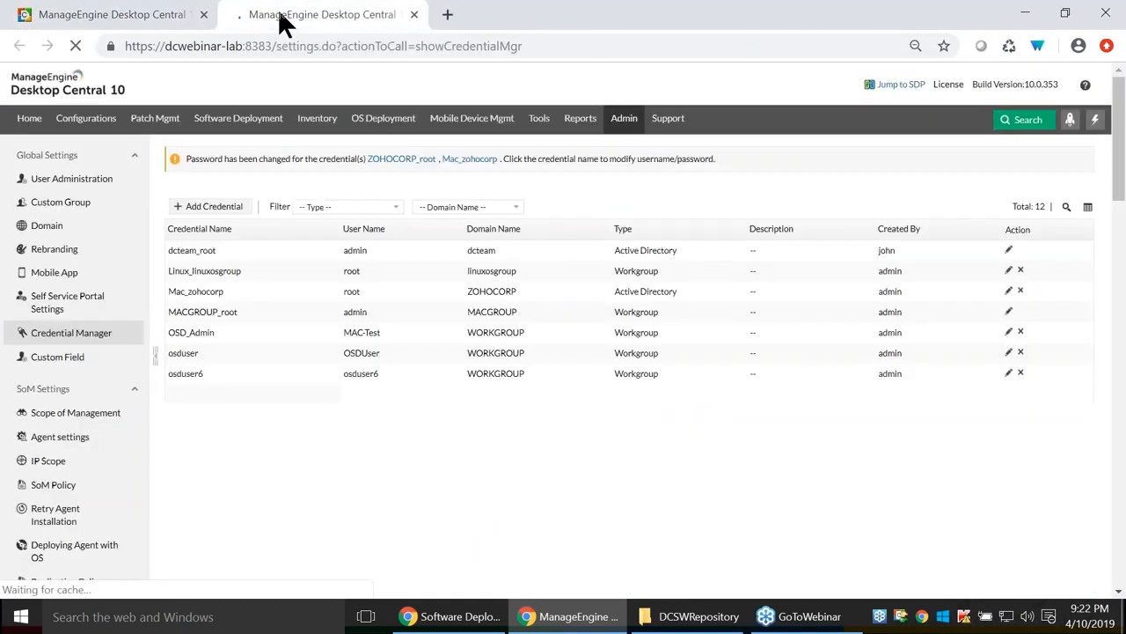
left_click(196, 18)
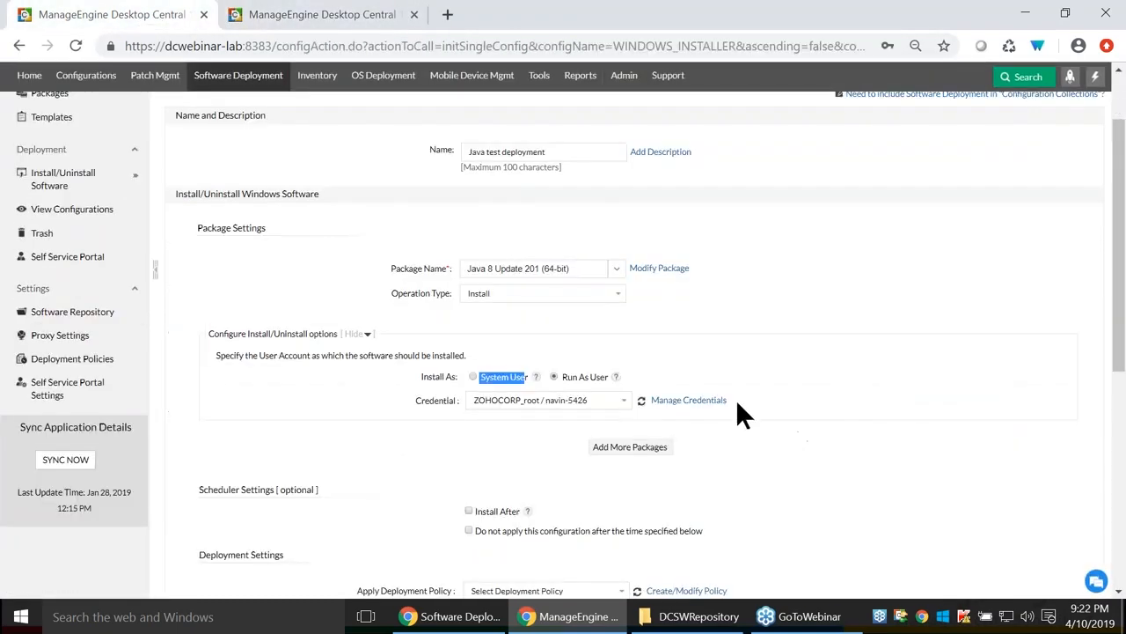
left_click(280, 12)
left_click(216, 214)
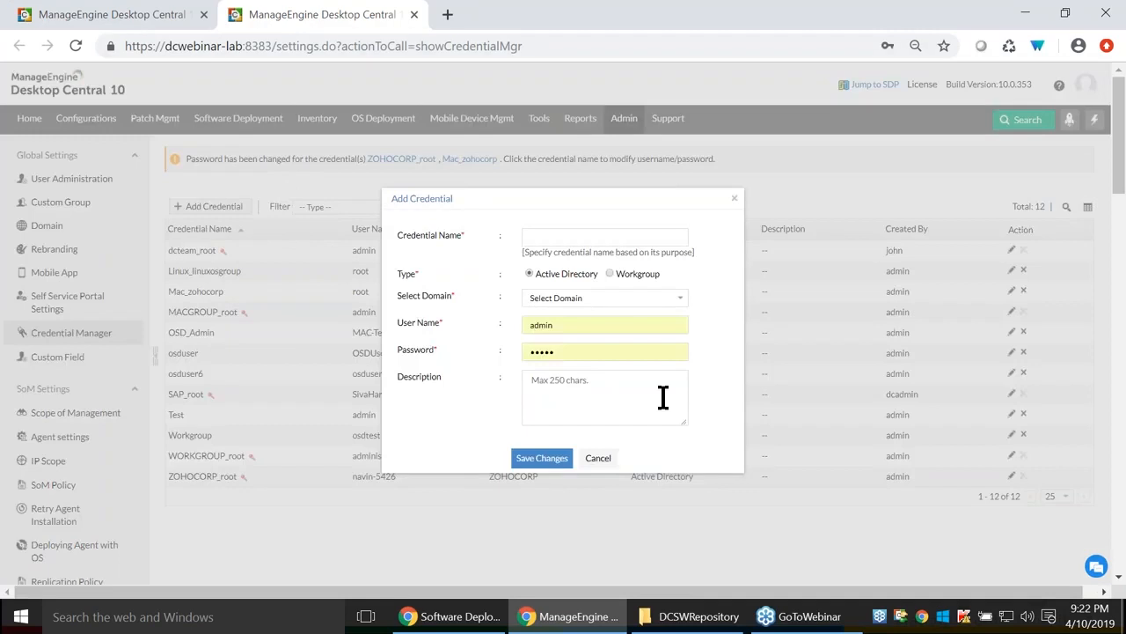
left_click(595, 459)
left_click(126, 12)
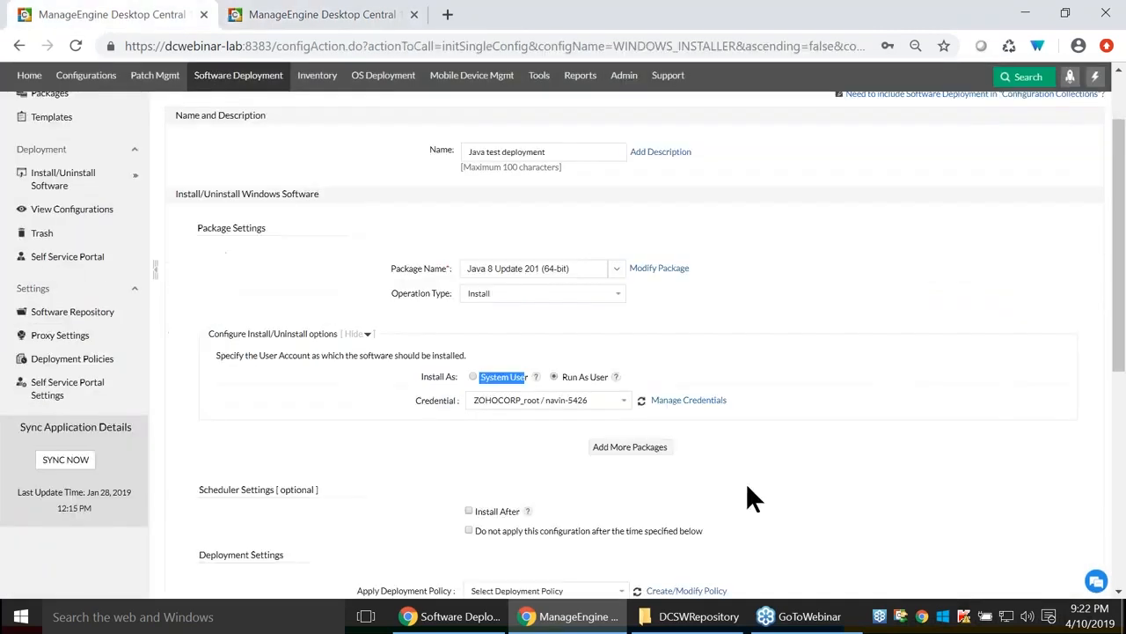
Revert to System User install and add Java 8 to the deployment's package list.
left_click(473, 377)
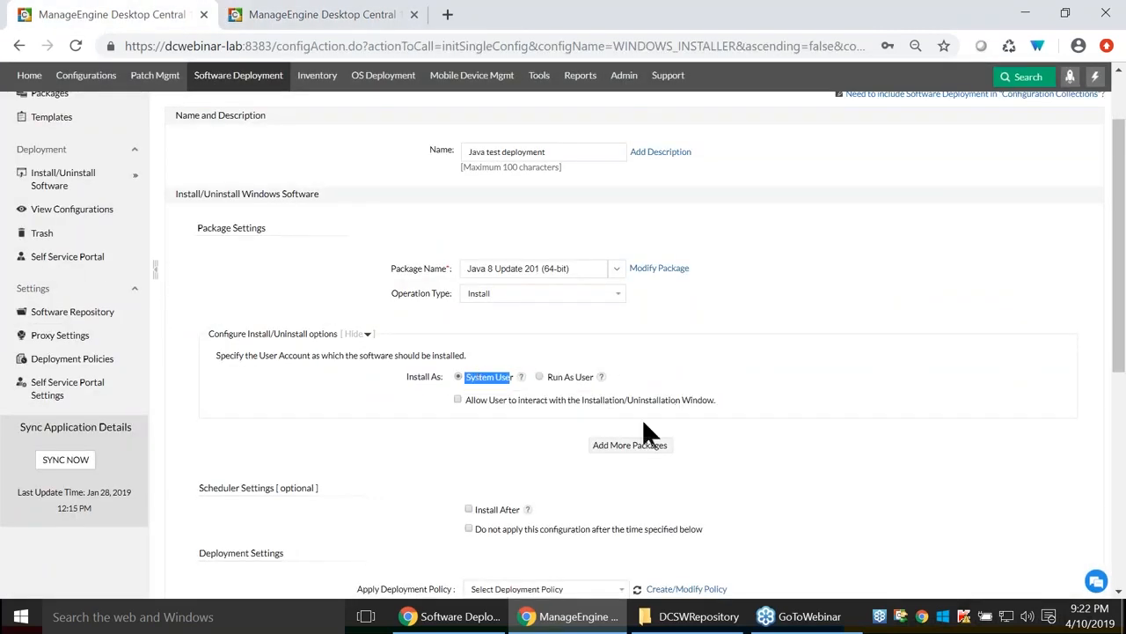
scroll(780, 416, "down", 1)
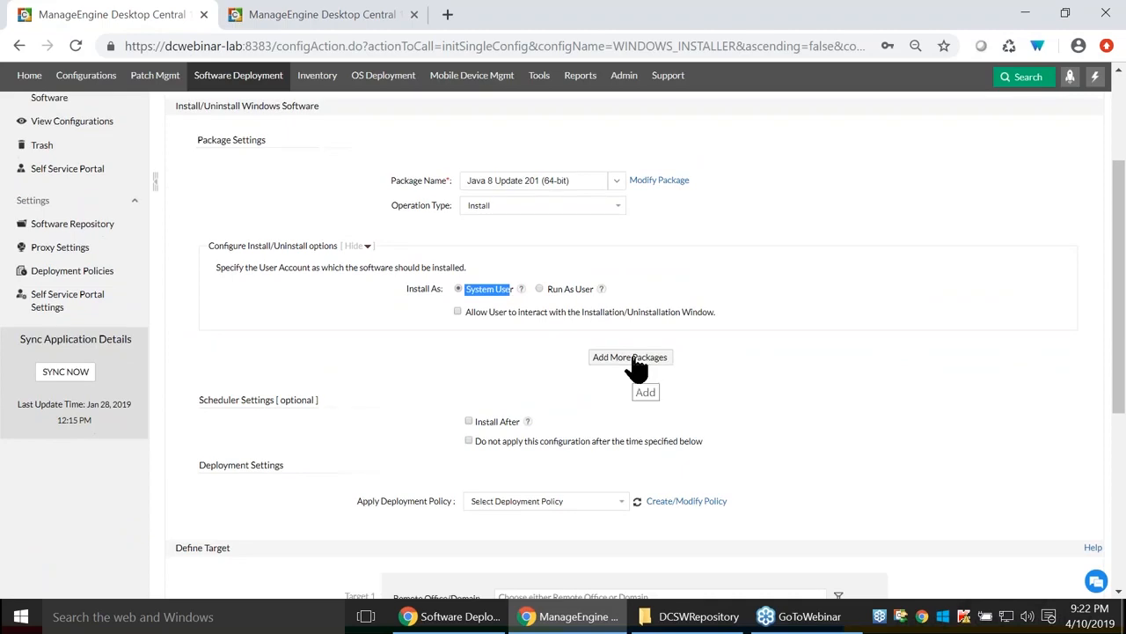
left_click(637, 359)
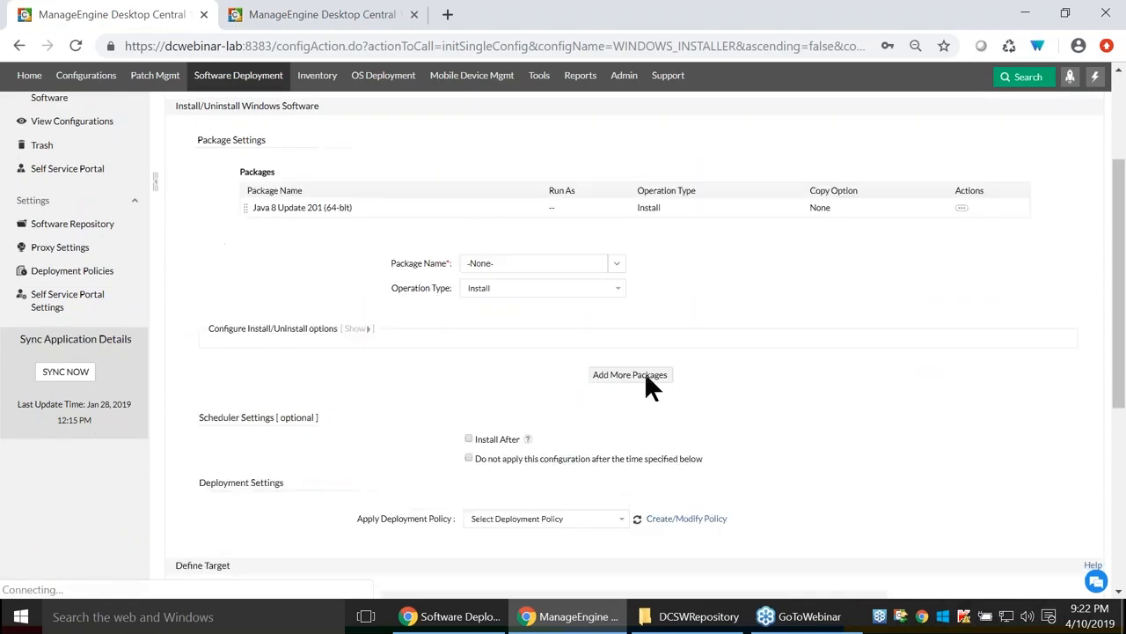
Add 7 zip (x64) (18.06) as an Install package to the deployment.
left_click(616, 262)
left_click(533, 338)
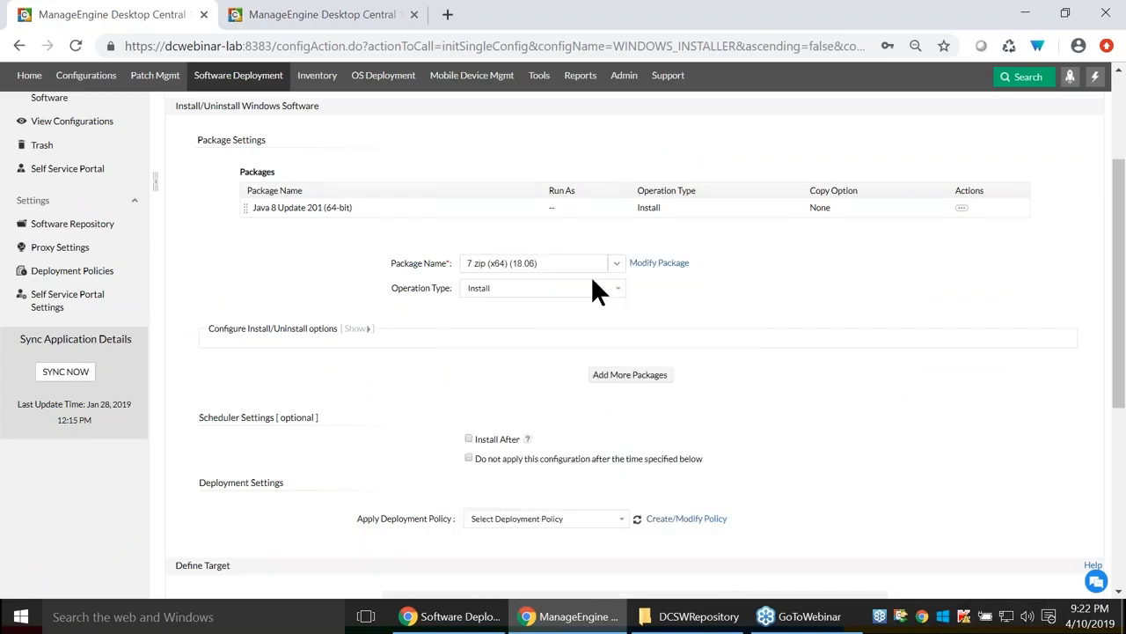
left_click(630, 391)
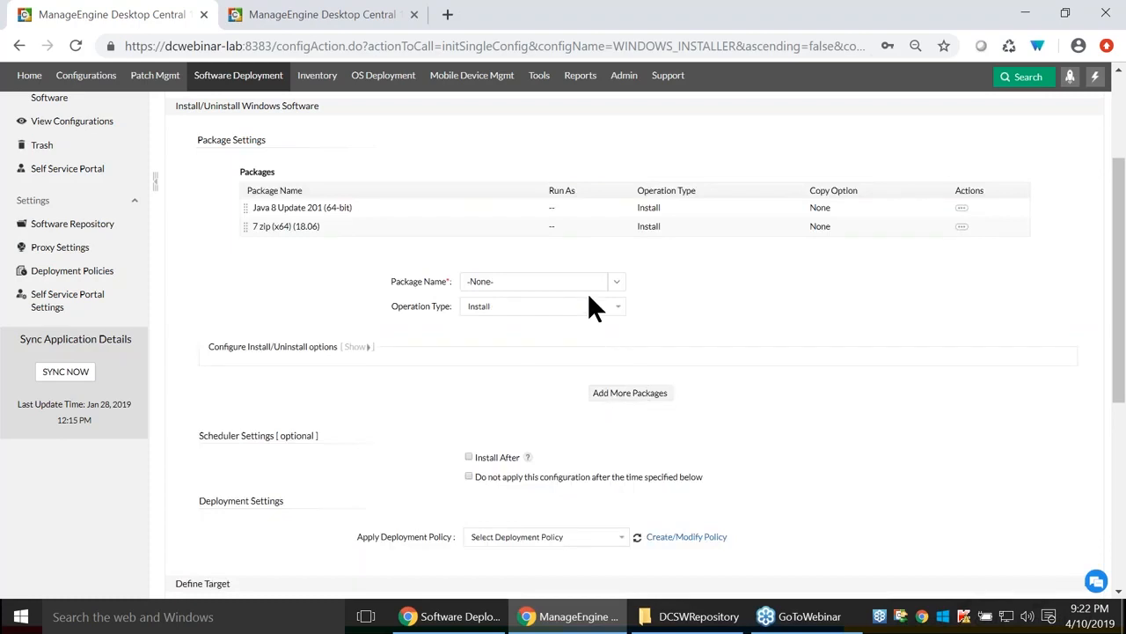
Try adding .NET framework 3.5 as Uninstall and dismiss the missing uninstall switches warning.
left_click(614, 283)
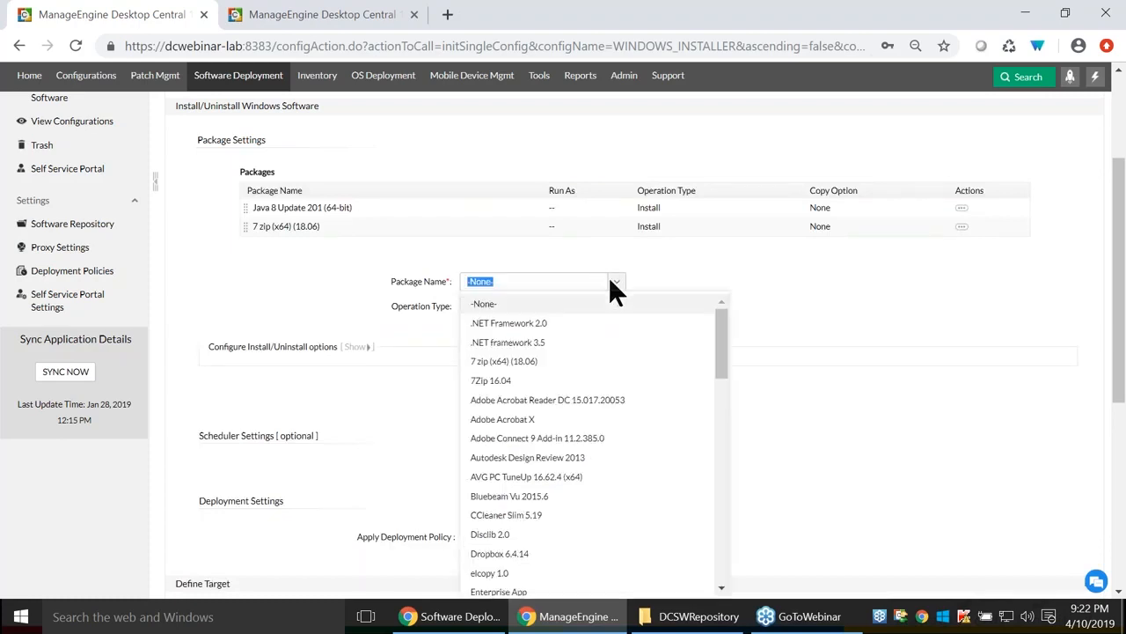
left_click(530, 341)
left_click(563, 306)
left_click(528, 331)
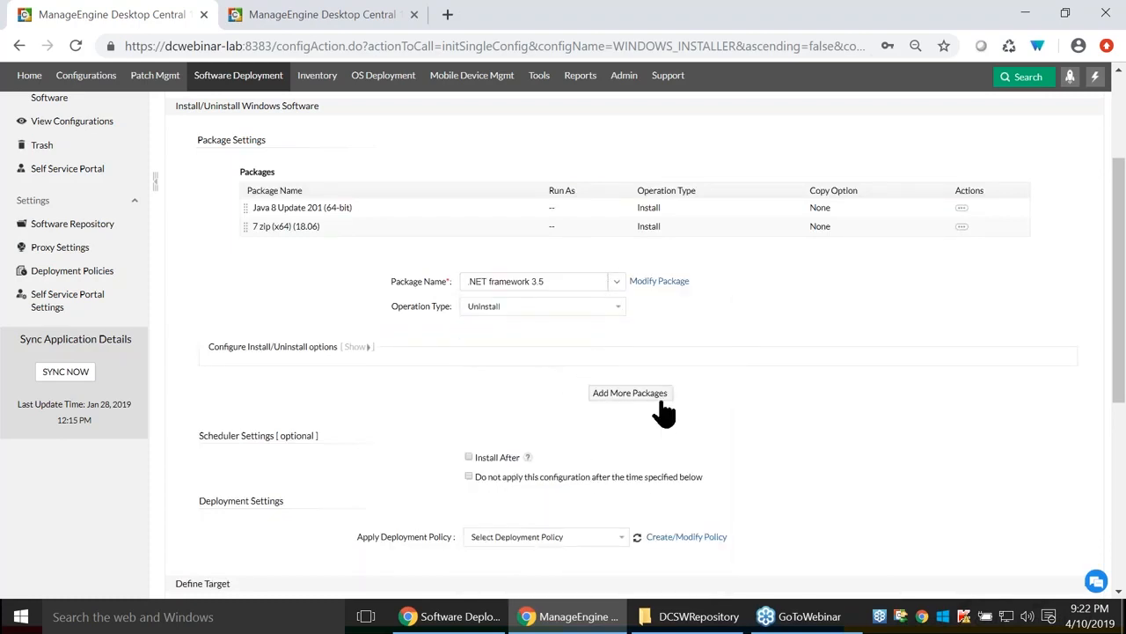
left_click(627, 395)
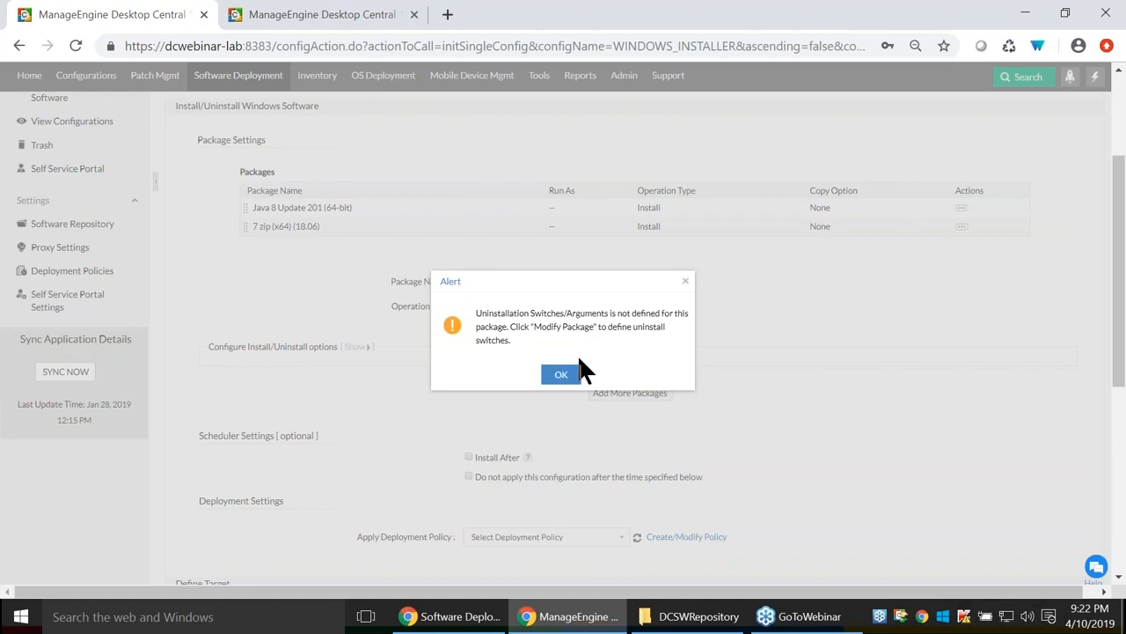
left_click(563, 373)
Try adding 7 zip (x64) (18.06) as Uninstall and dismiss the package-already-added warning.
left_click(618, 280)
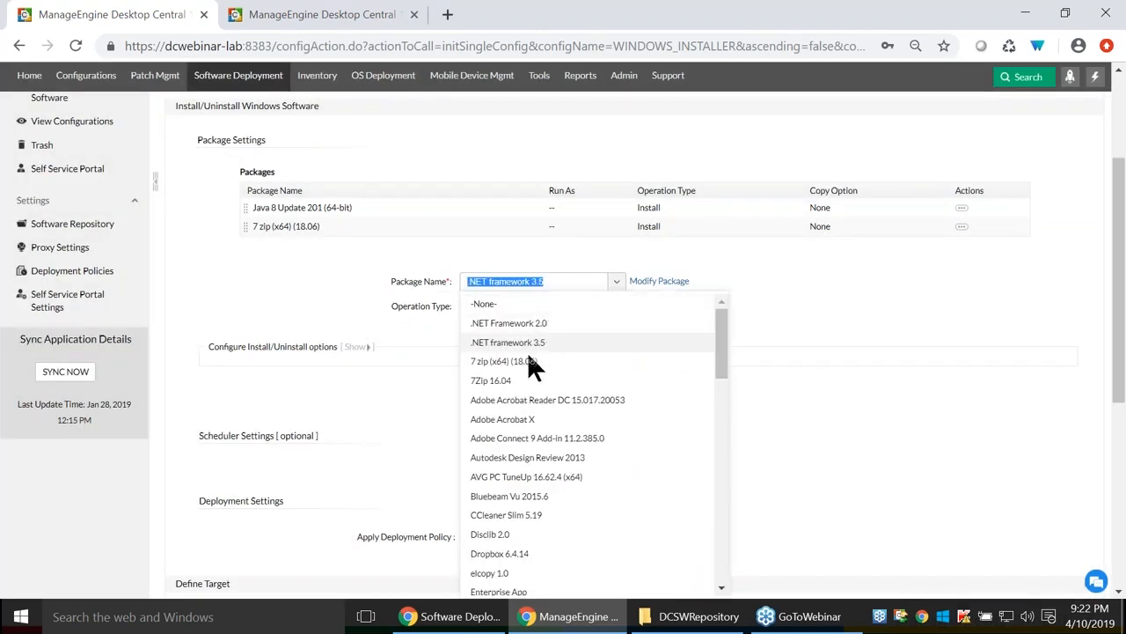
left_click(529, 360)
left_click(623, 302)
left_click(535, 331)
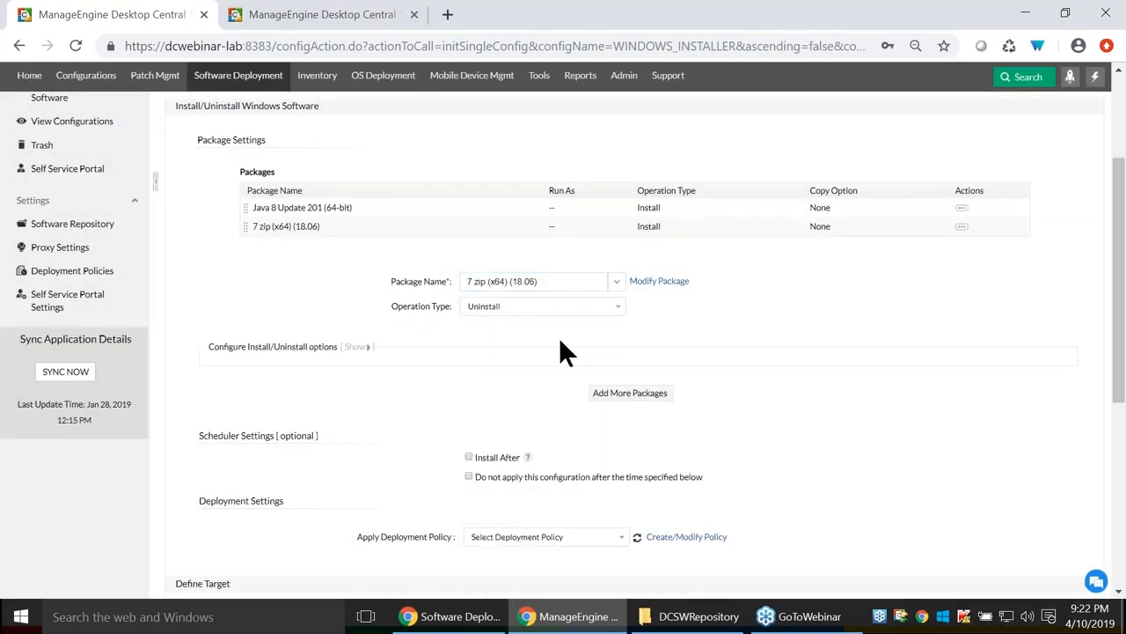
left_click(627, 388)
left_click(564, 368)
scroll(448, 372, "down", 2)
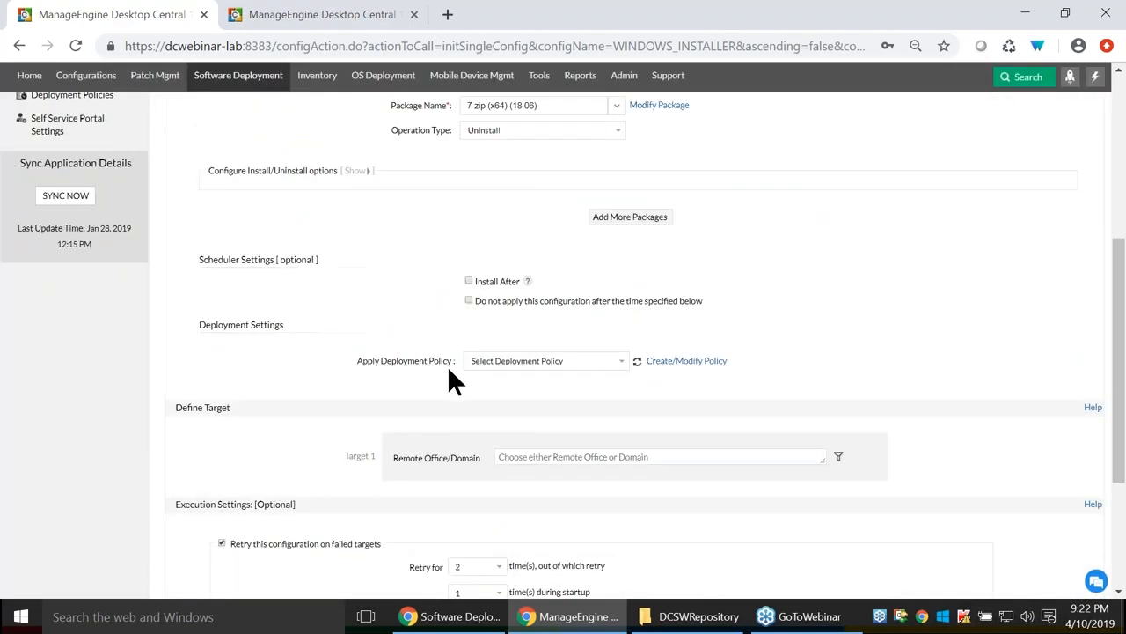
left_click_drag(192, 262, 324, 263)
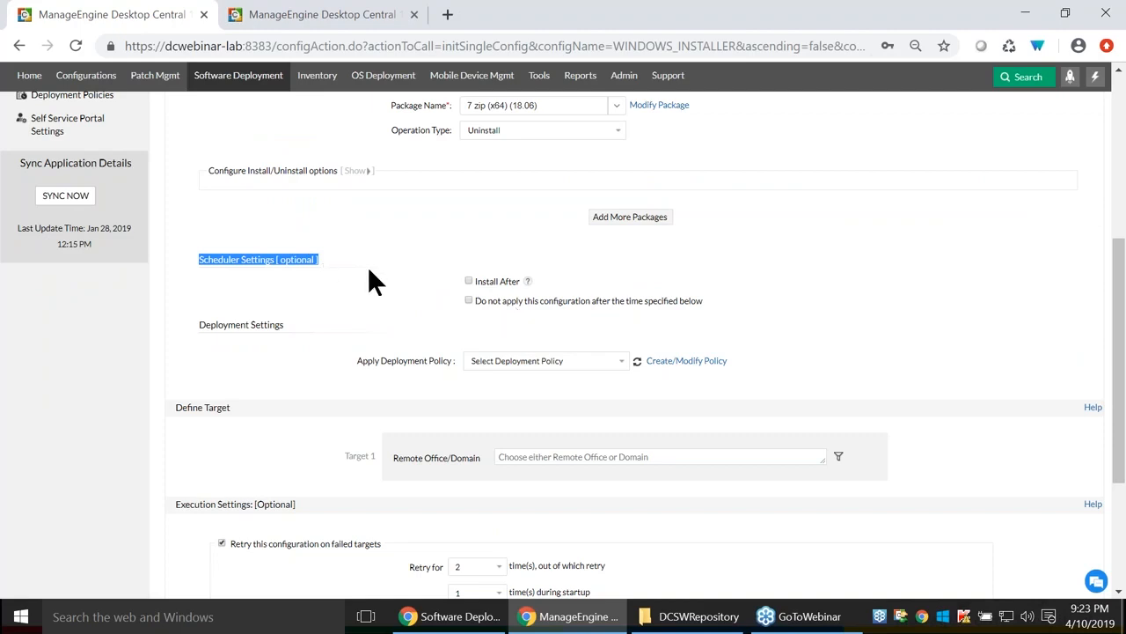
scroll(755, 370, "up", 4)
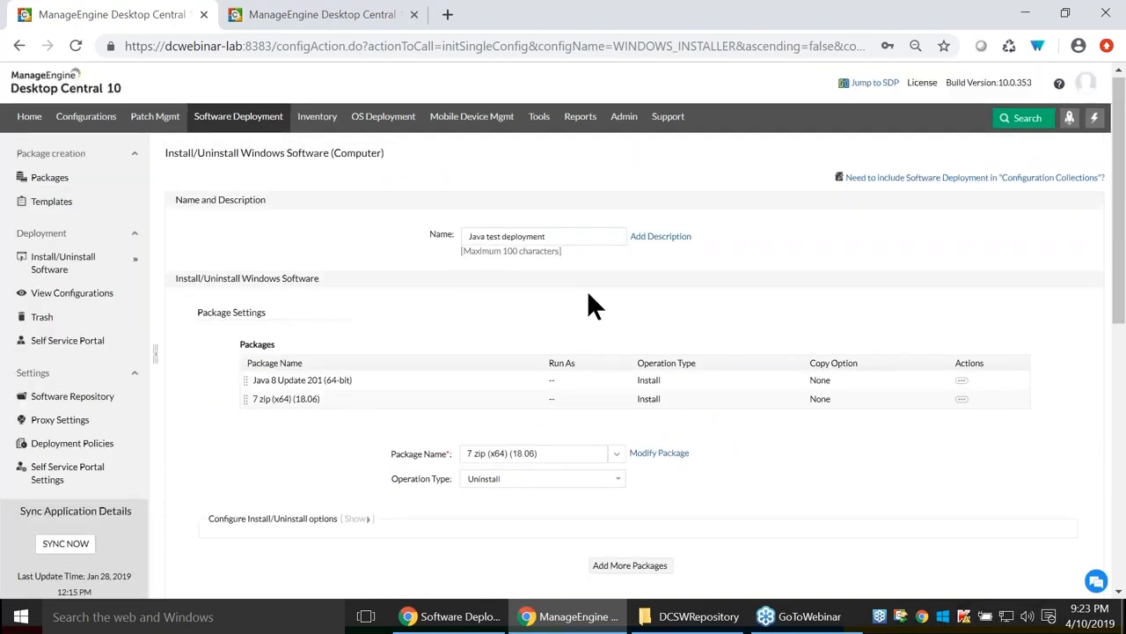
left_click_drag(562, 235, 268, 266)
scroll(765, 356, "down", 5)
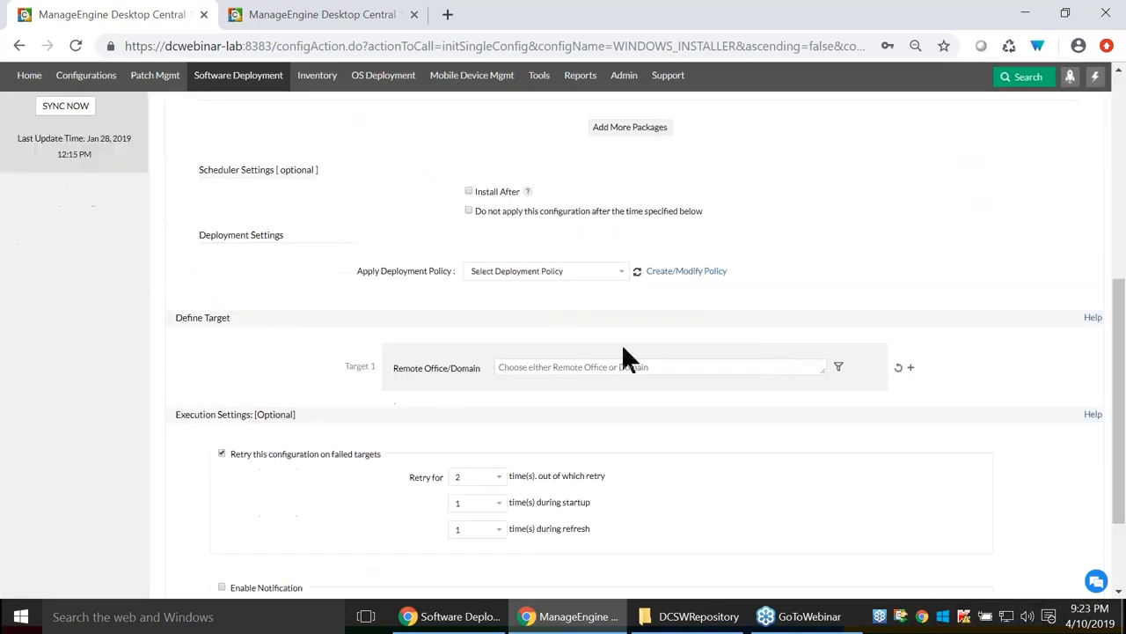
left_click(469, 192)
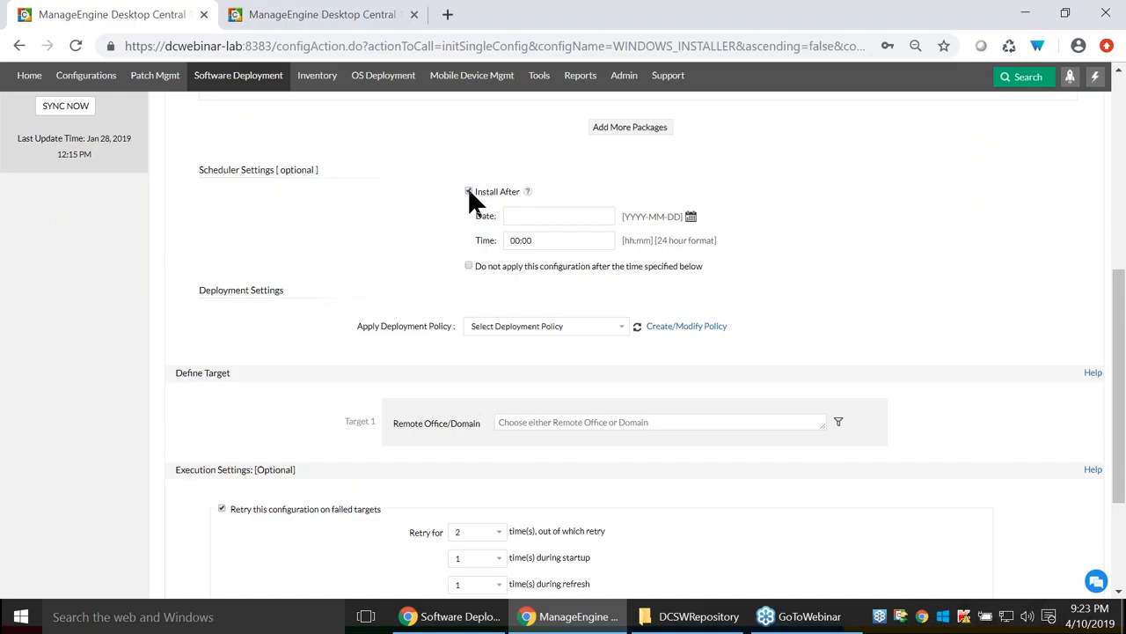
scroll(468, 193, "up", 5)
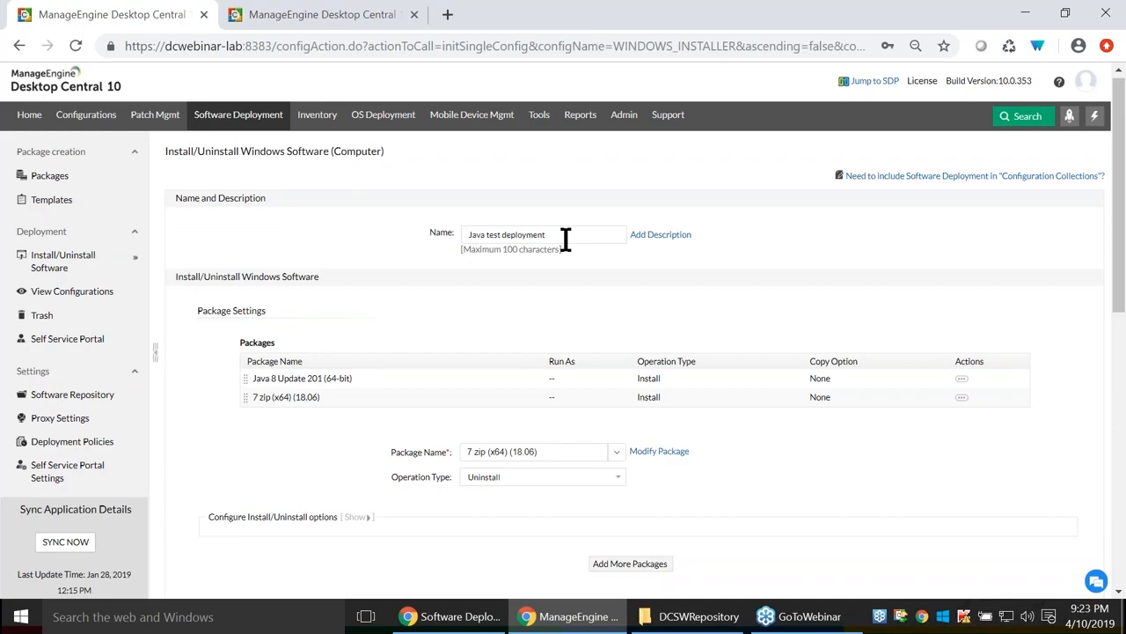
scroll(565, 240, "down", 5)
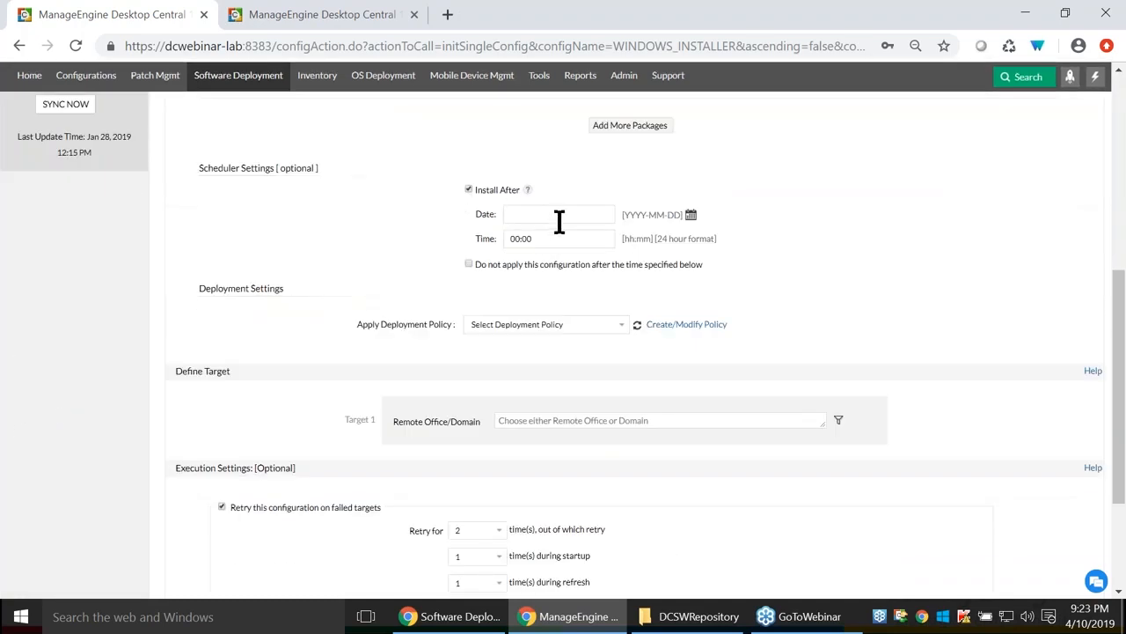
left_click(691, 215)
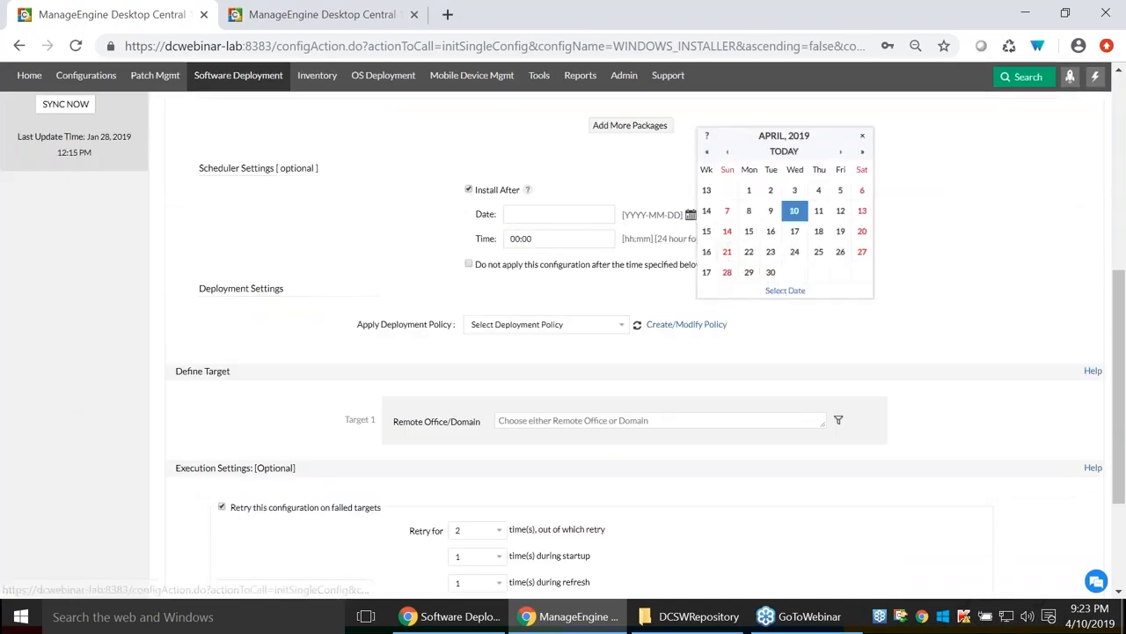
left_click(570, 239)
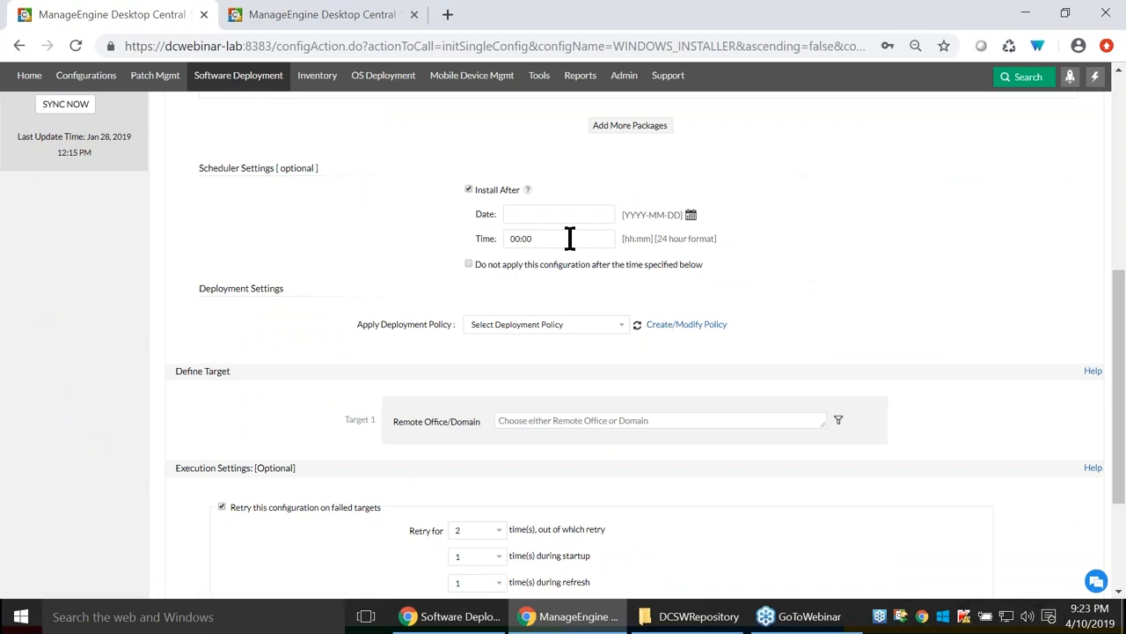
left_click(570, 238)
scroll(320, 262, "up", 5)
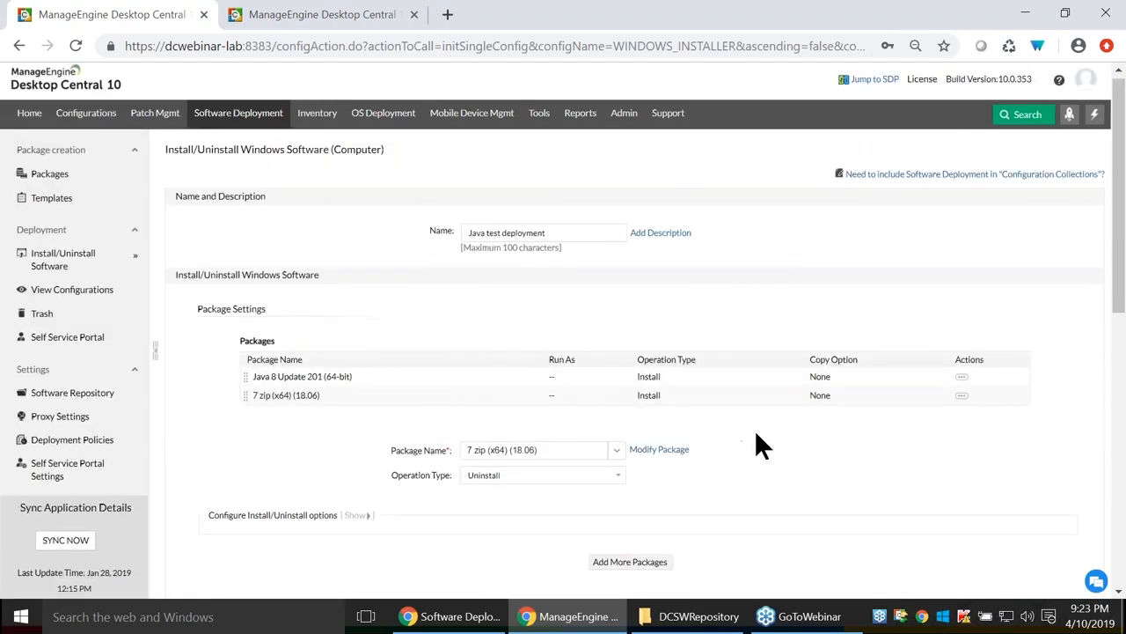
scroll(754, 428, "down", 1)
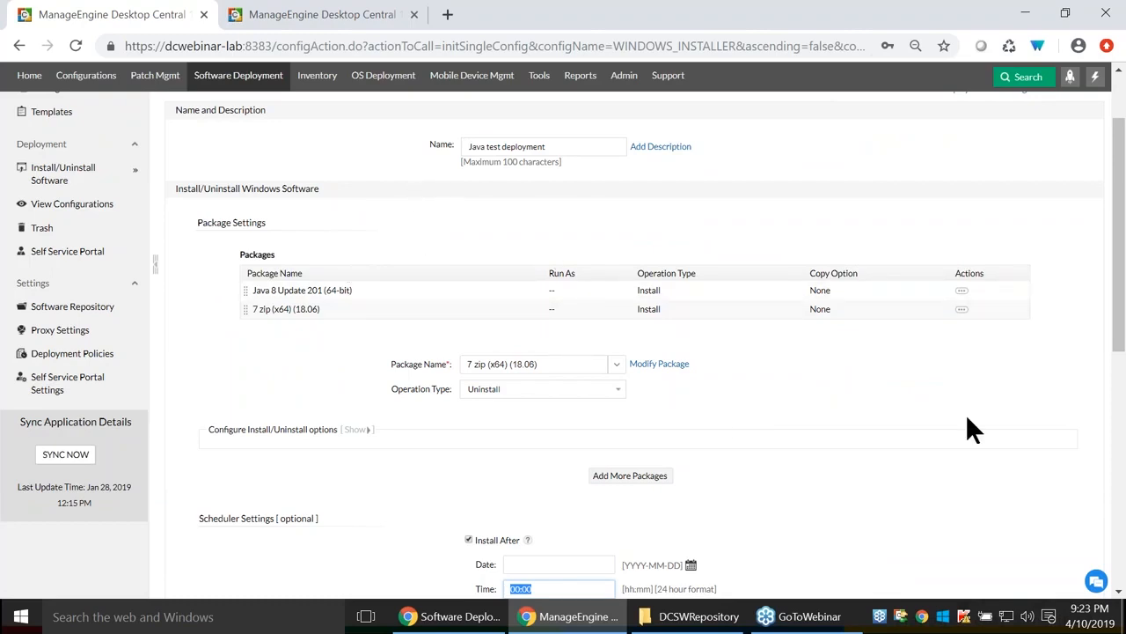
scroll(966, 424, "down", 3)
left_click(468, 351)
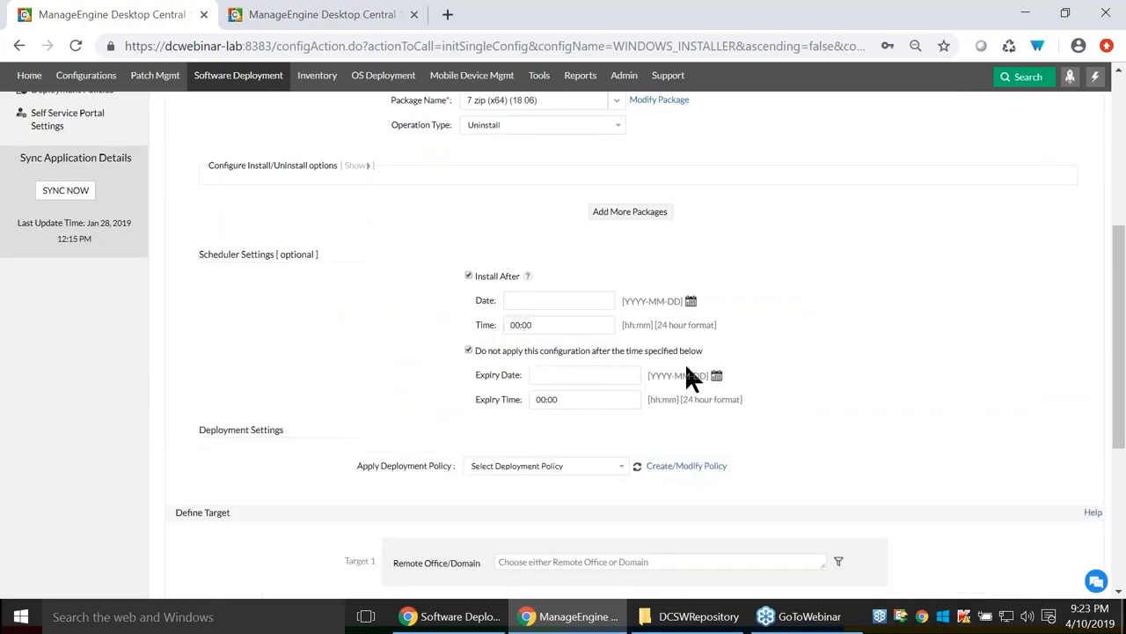
left_click(716, 376)
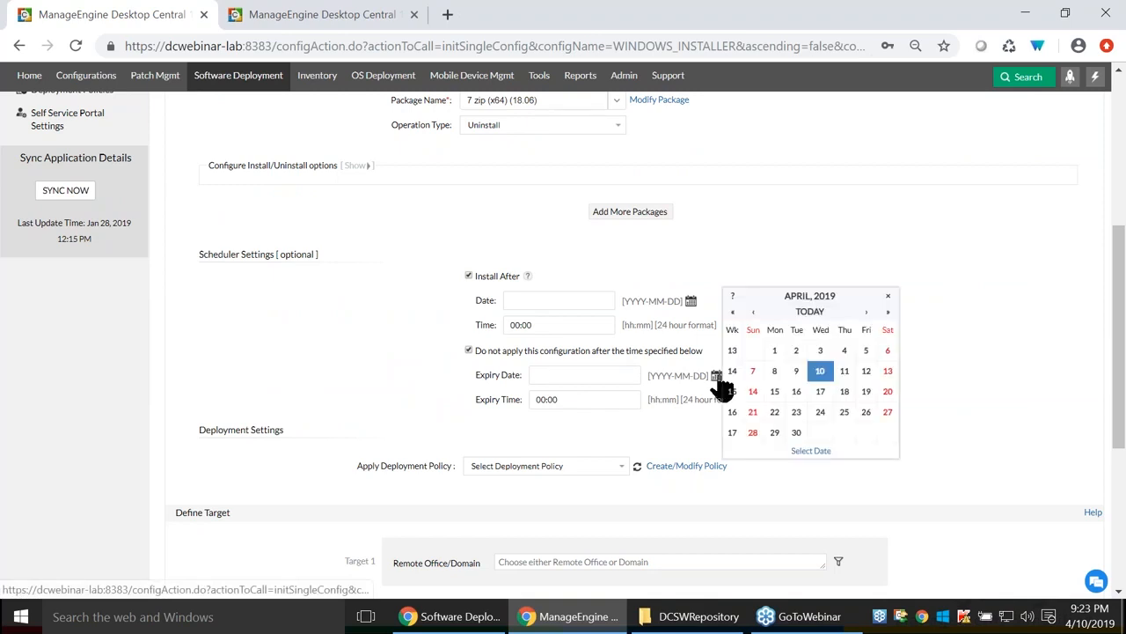
left_click(820, 373)
left_click(573, 399)
left_click(447, 399)
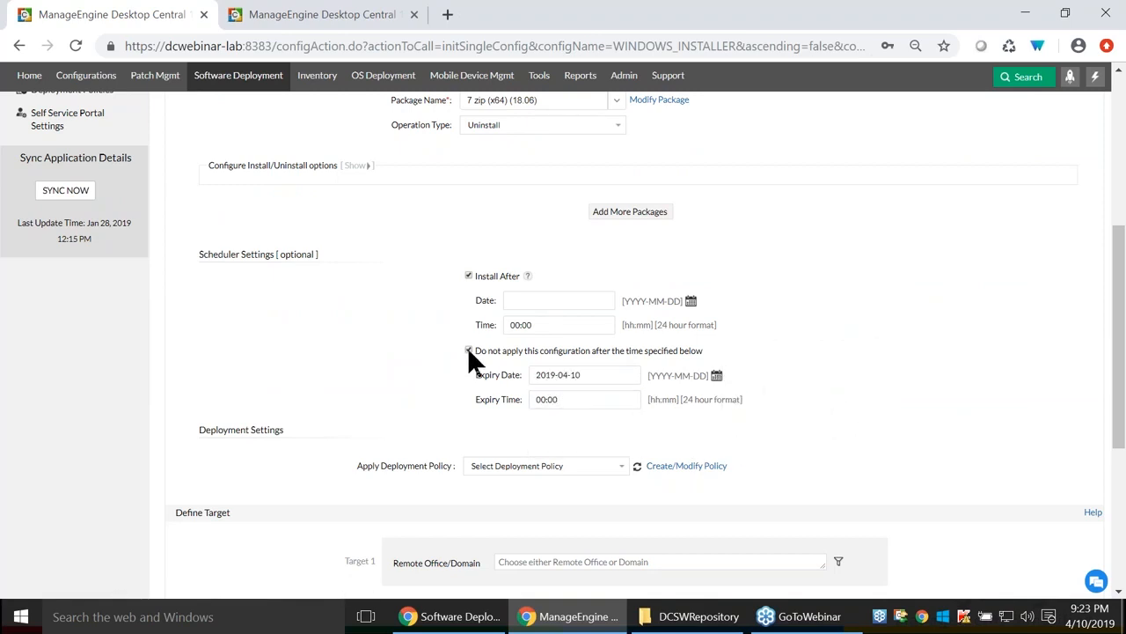
left_click(468, 350)
left_click(469, 276)
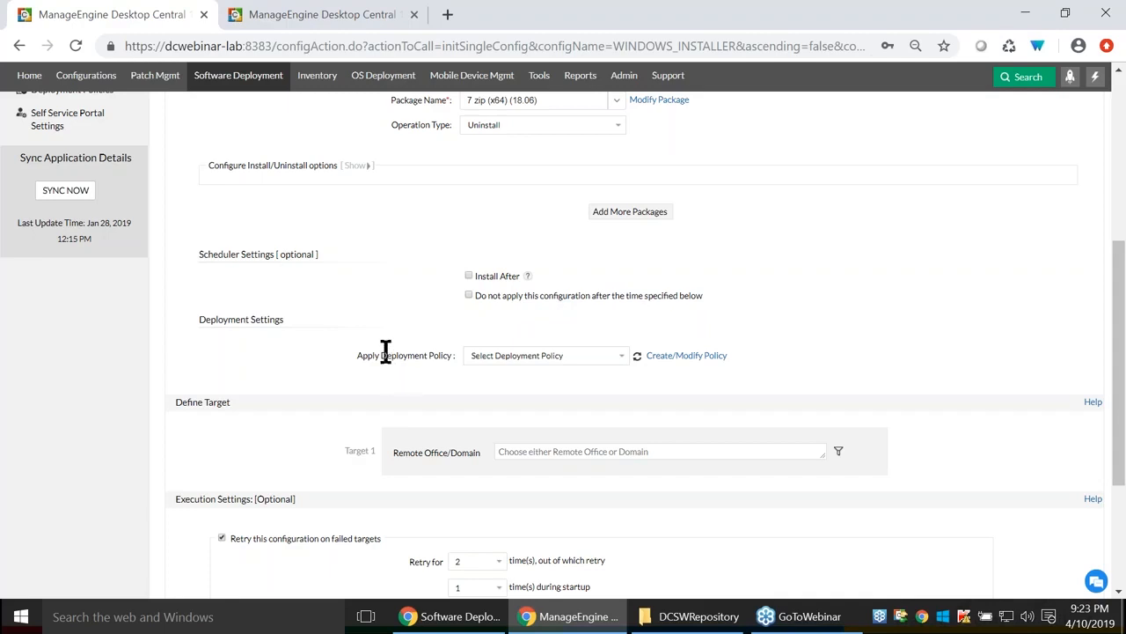
Open Create/Modify Policy from Apply Deployment Policy in a new tab showing Deployment Policies.
left_click_drag(382, 356, 455, 352)
left_click(699, 357)
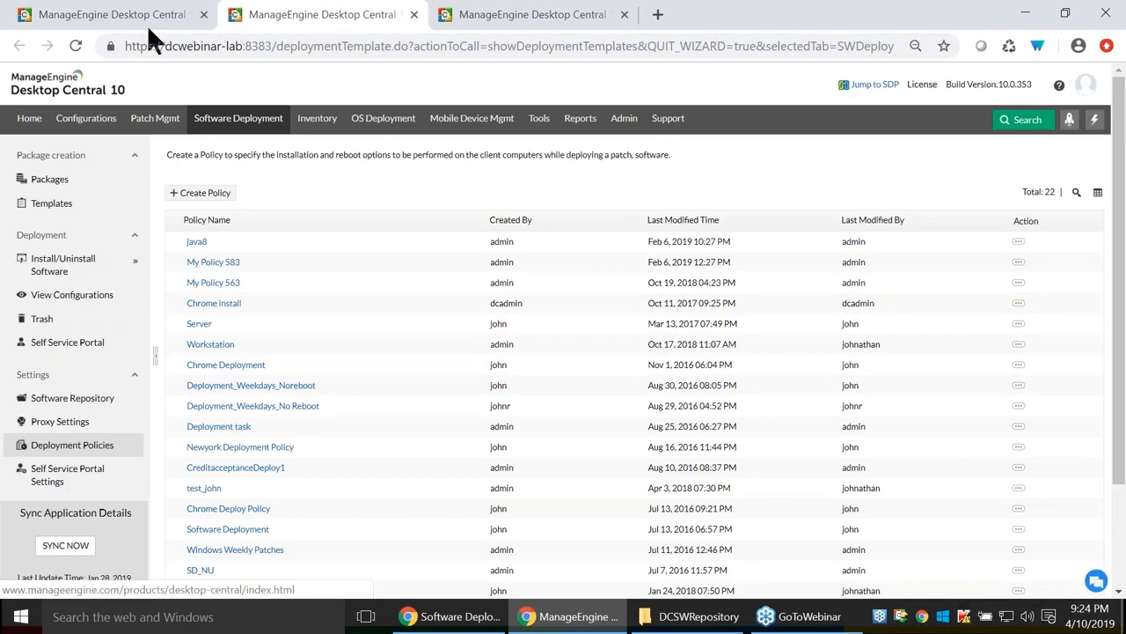
left_click(141, 17)
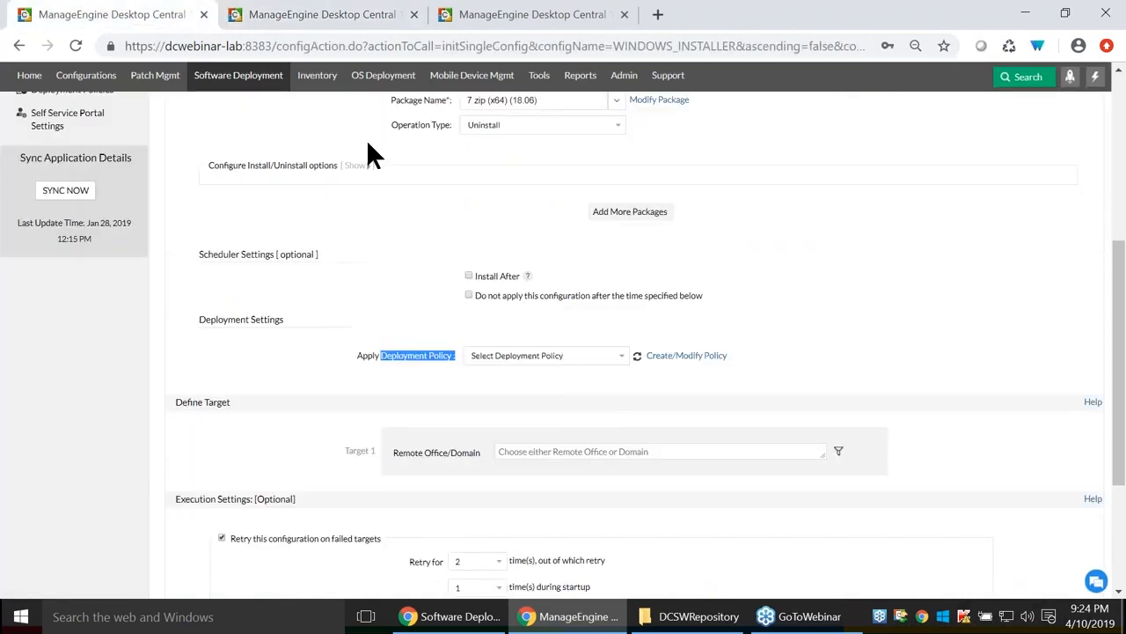
left_click(272, 19)
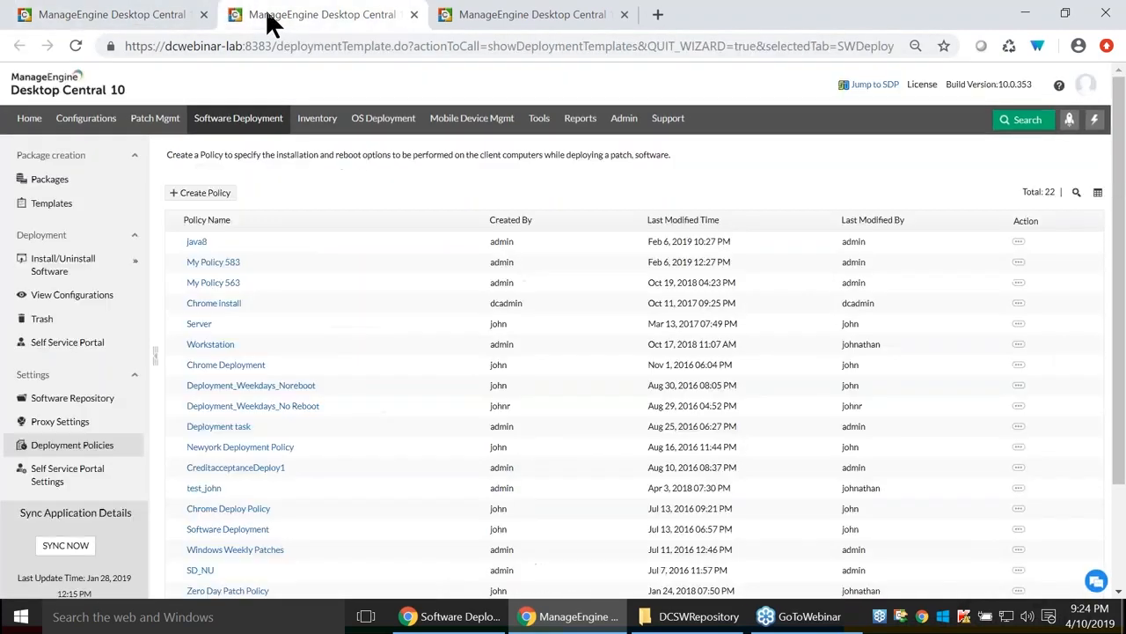
Start a new deployment policy and reopen its name prompt to select the name.
left_click(205, 194)
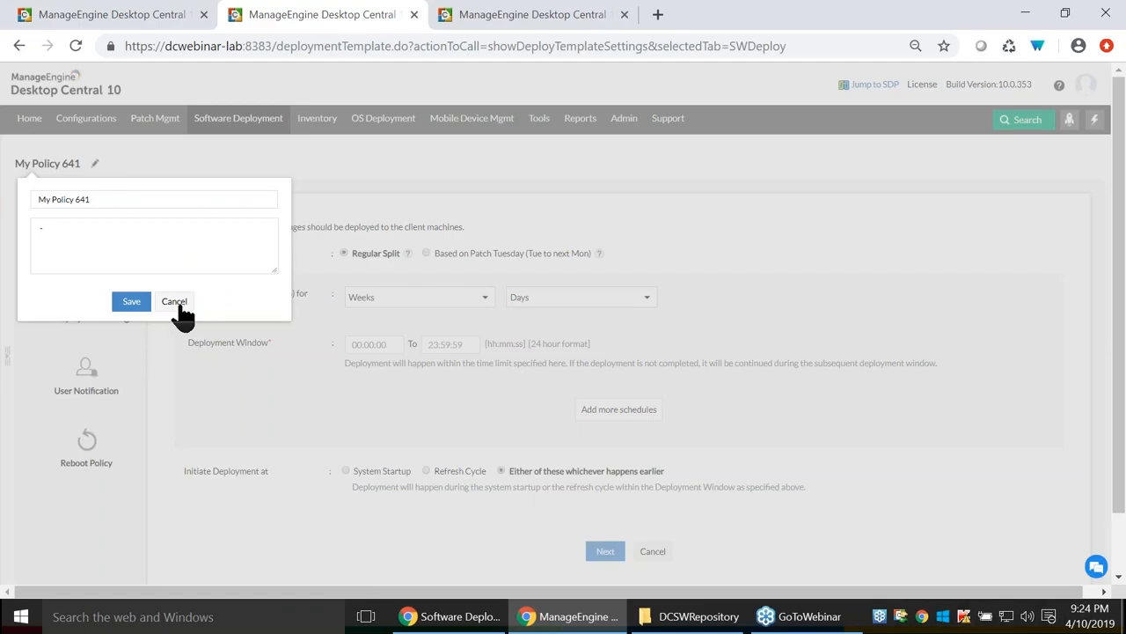
left_click(173, 302)
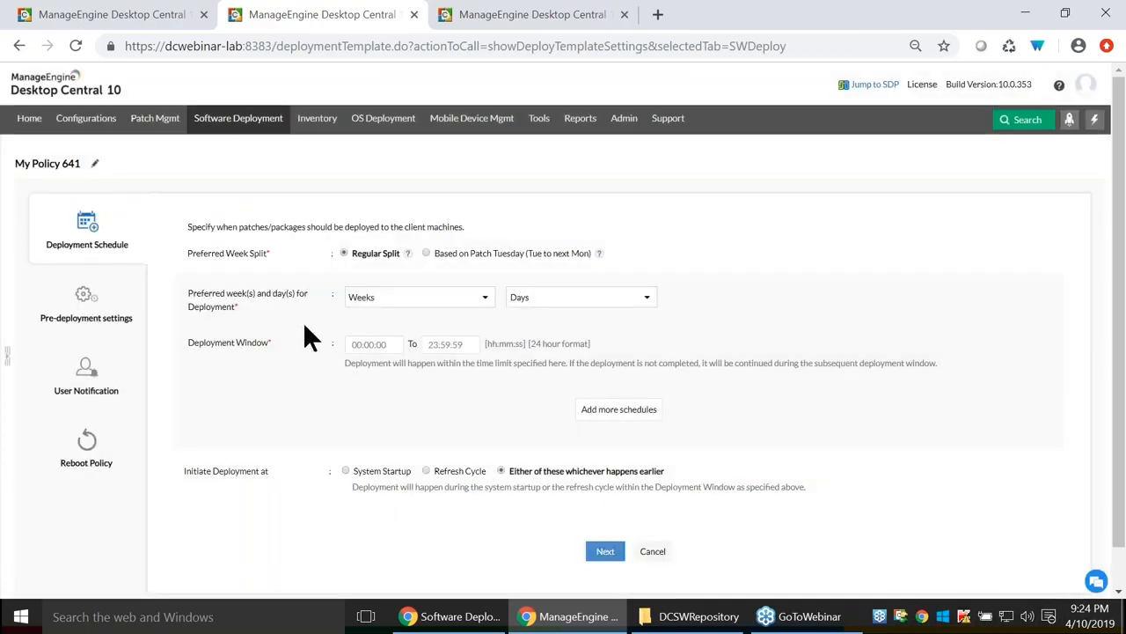
left_click(95, 165)
triple_click(141, 199)
Set the configuration's Apply Deployment Policy to My Policy 563, then return to the new-policy tab.
left_click(170, 18)
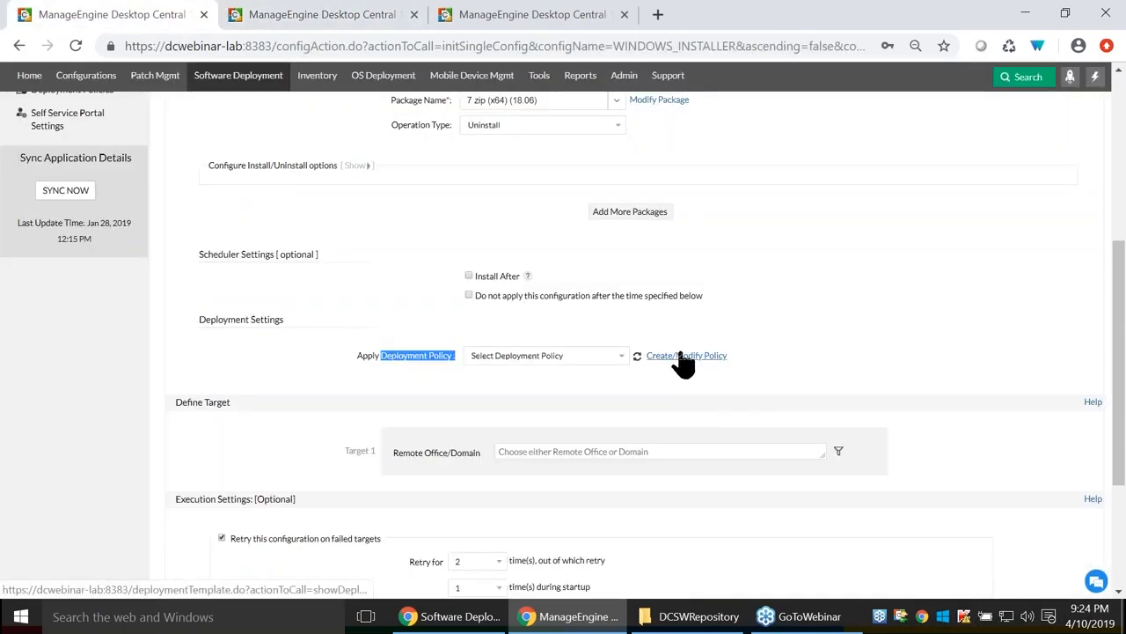
left_click(576, 356)
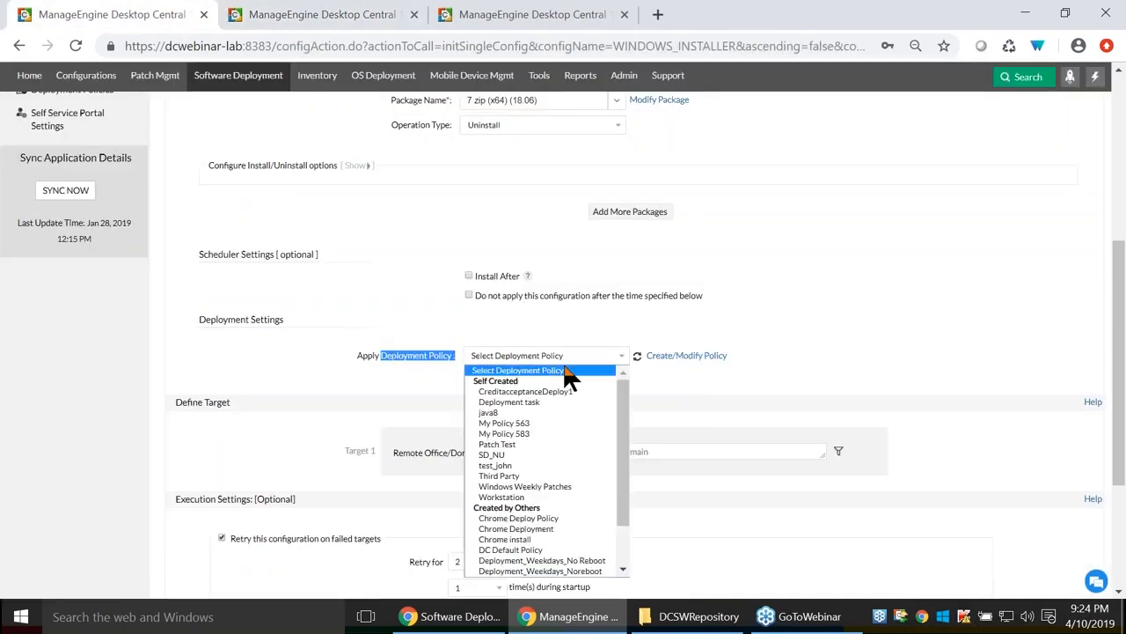
left_click(518, 434)
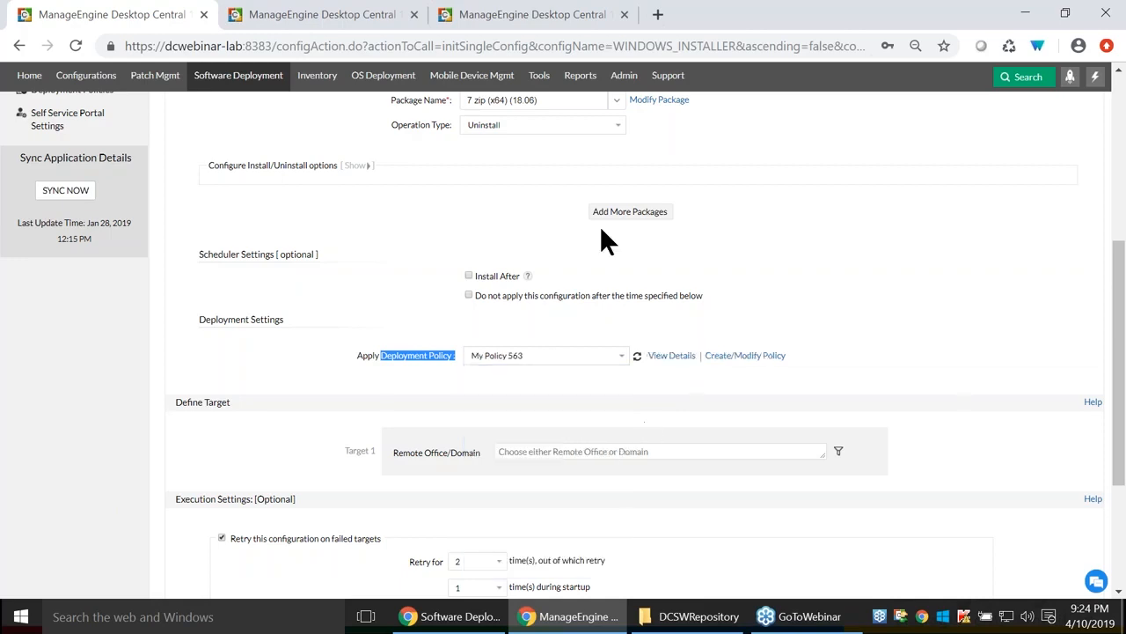
left_click(320, 16)
Rename the new policy to TEST and save the name.
left_click(113, 200)
left_click_drag(115, 200, 0, 193)
key("Right")
type("T")
key("BackSpace")
key("BackSpace")
key("BackSpace")
key("BackSpace")
key("BackSpace")
key("BackSpace")
key("BackSpace")
key("BackSpace")
key("BackSpace")
key("BackSpace")
key("BackSpace")
key("BackSpace")
key("BackSpace")
type("TEST")
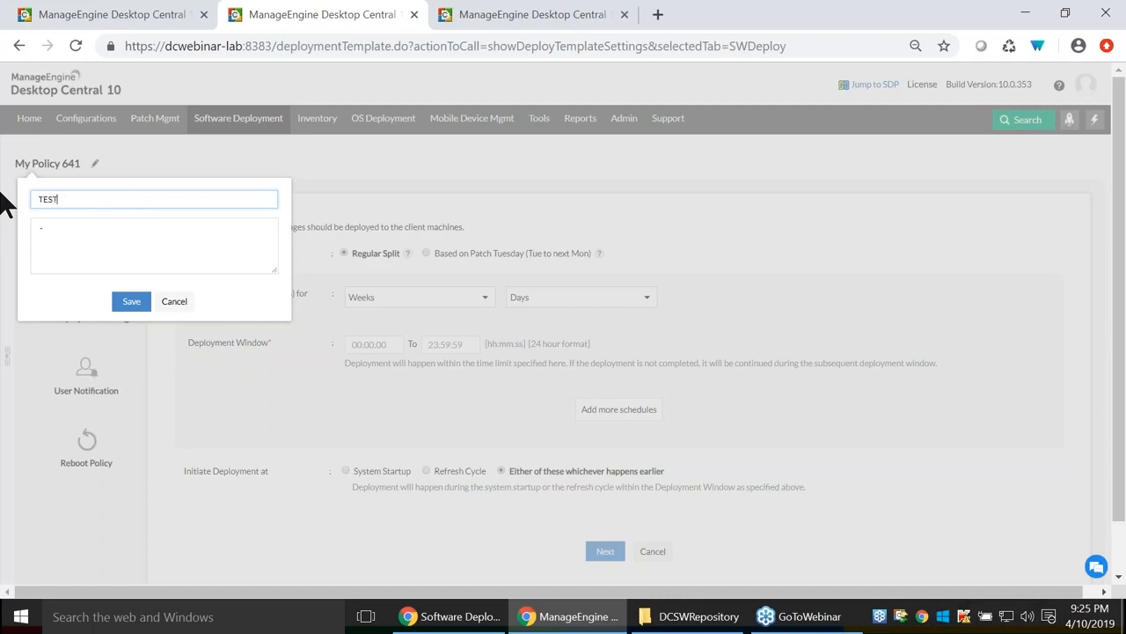
left_click(131, 302)
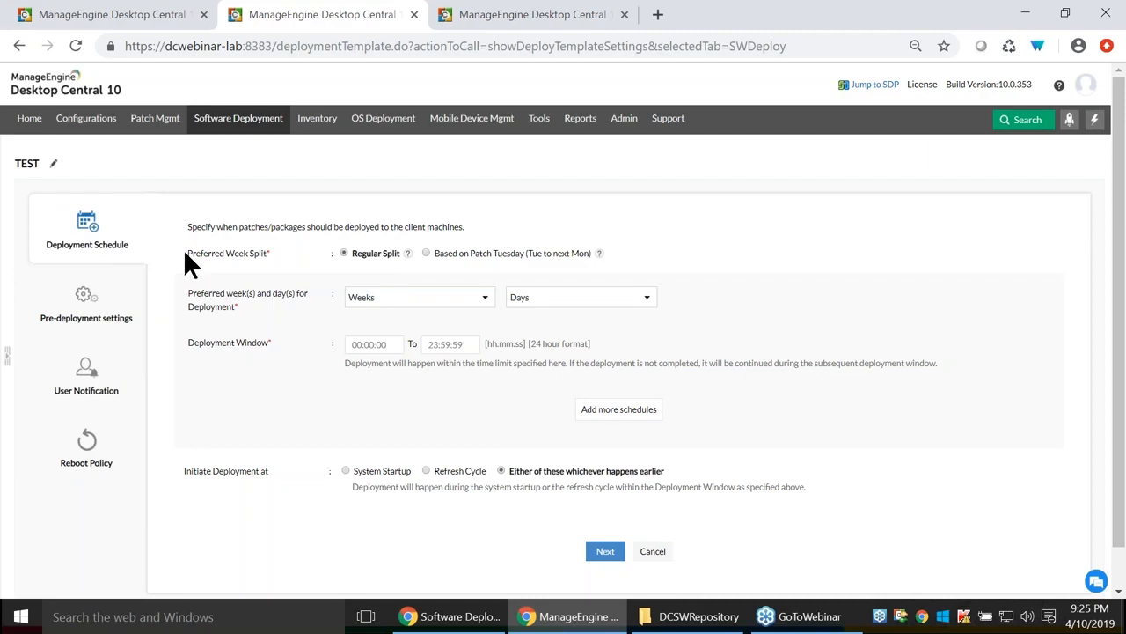
Keep the regular week split instead of the Patch Tuesday-based one.
left_click_drag(186, 255, 273, 255)
left_click(427, 254)
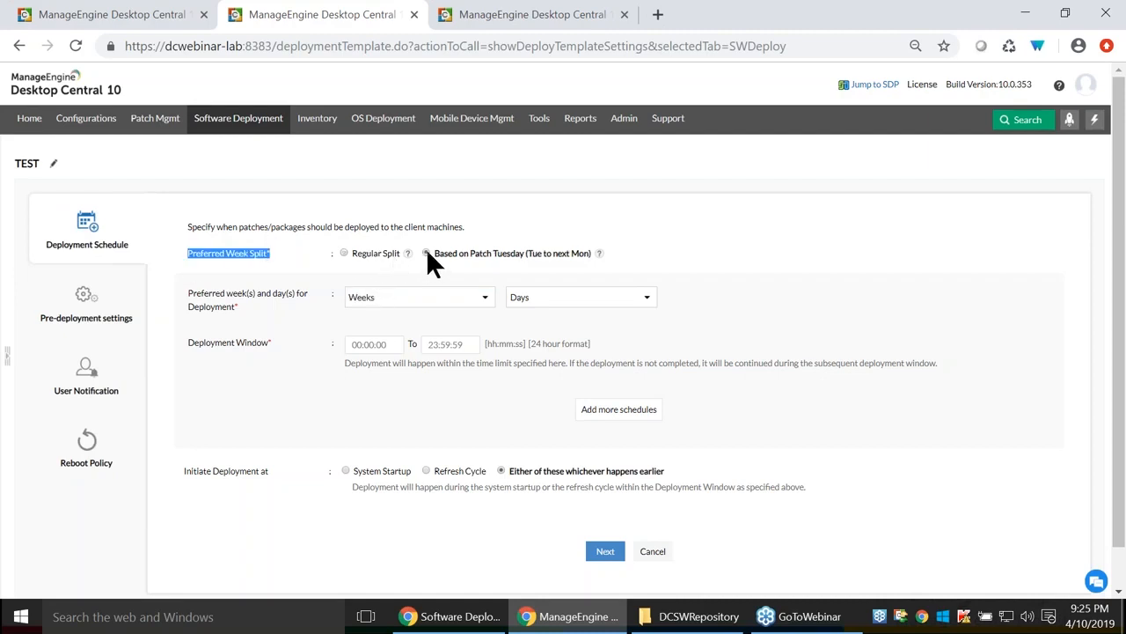
left_click_drag(473, 254, 507, 254)
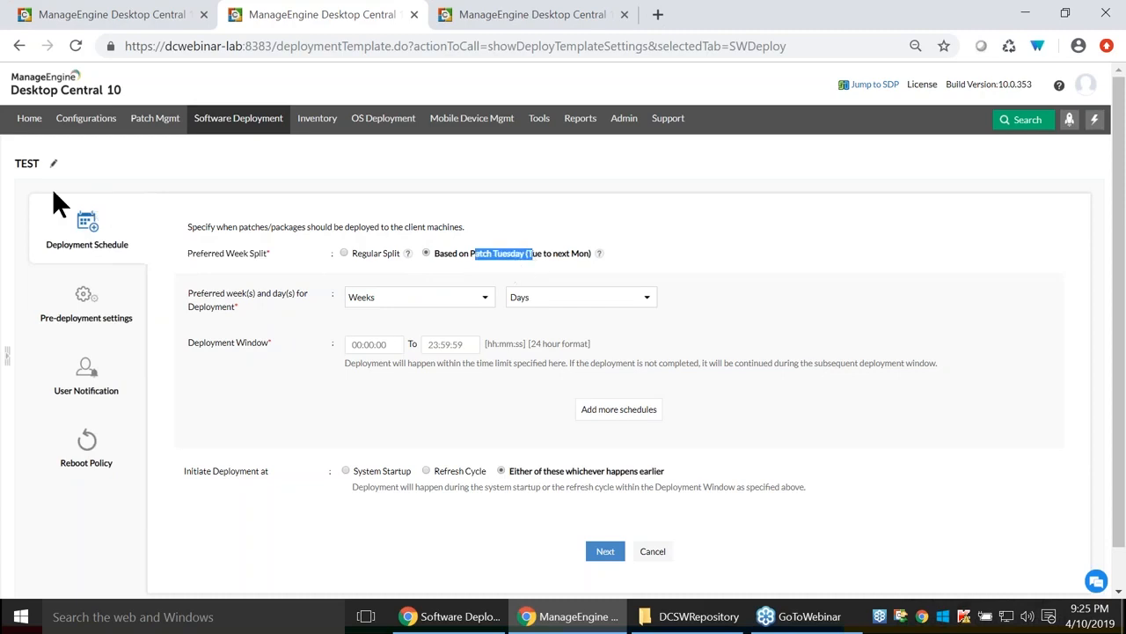
left_click(455, 248)
left_click(344, 252)
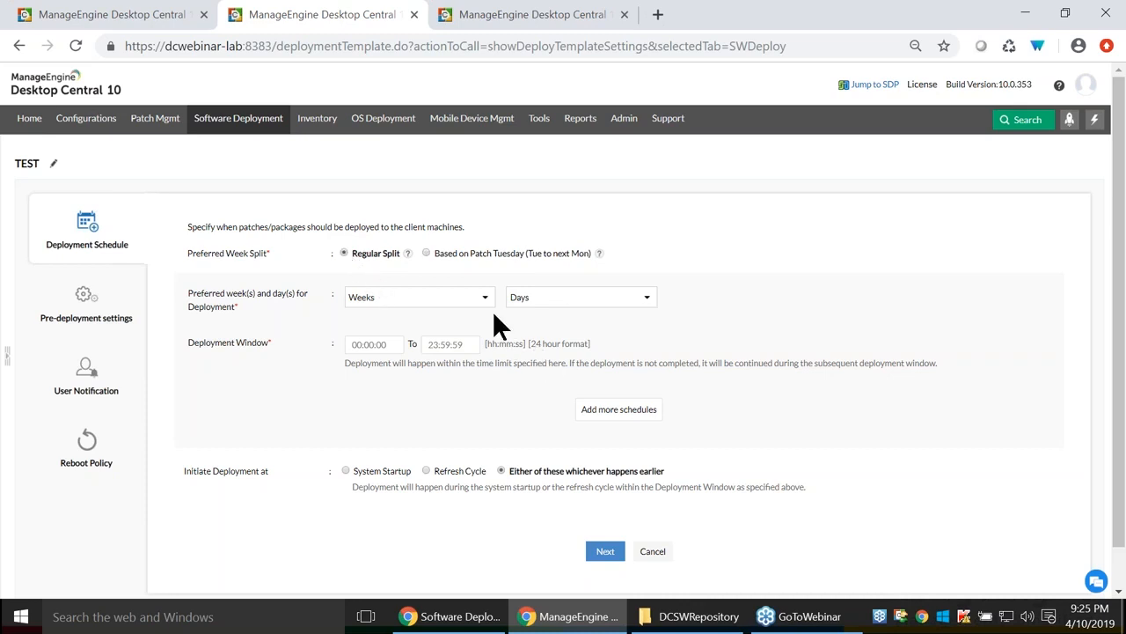
Pick deployment weeks and set Sunday as the deployment day.
left_click(444, 299)
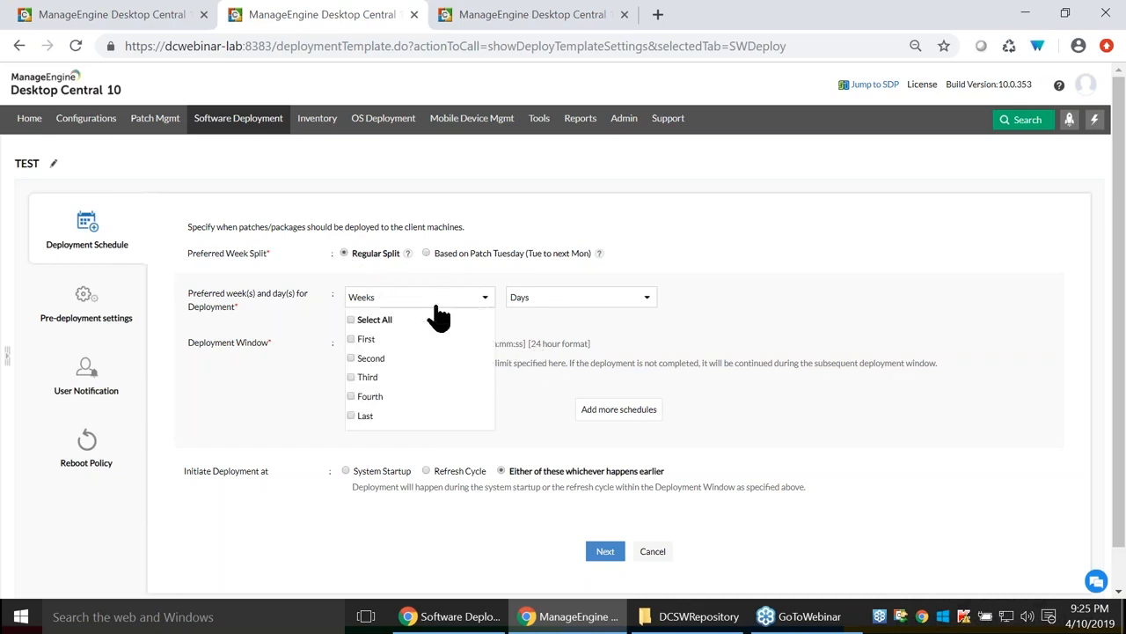
left_click(351, 339)
left_click(352, 358)
left_click(353, 376)
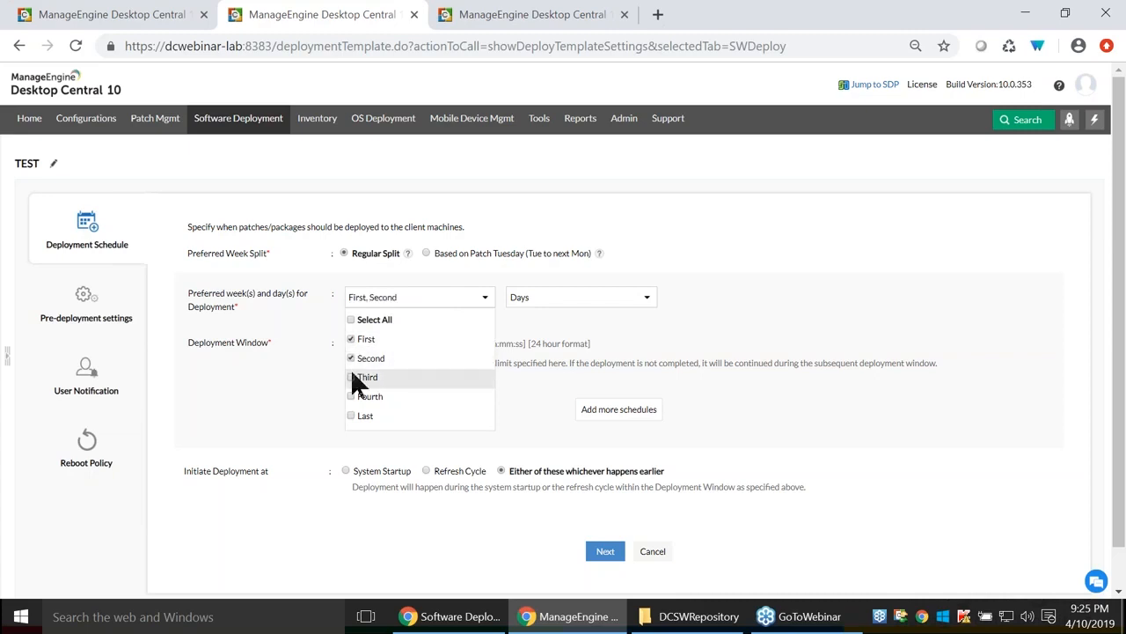
left_click(353, 396)
left_click(352, 415)
left_click(352, 415)
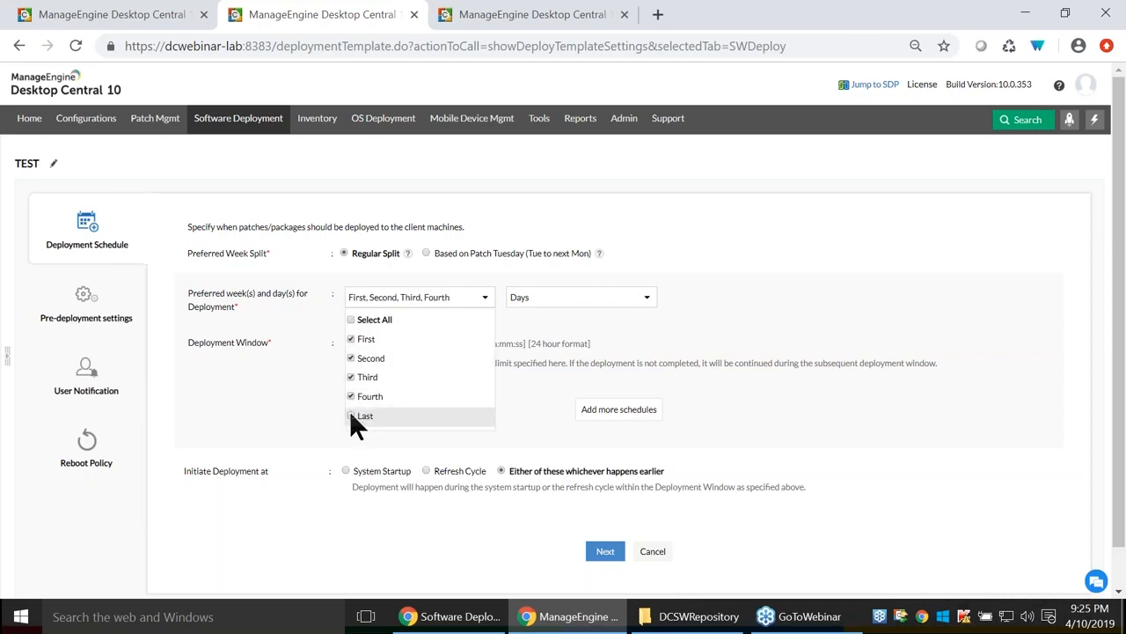
left_click(570, 303)
left_click(570, 303)
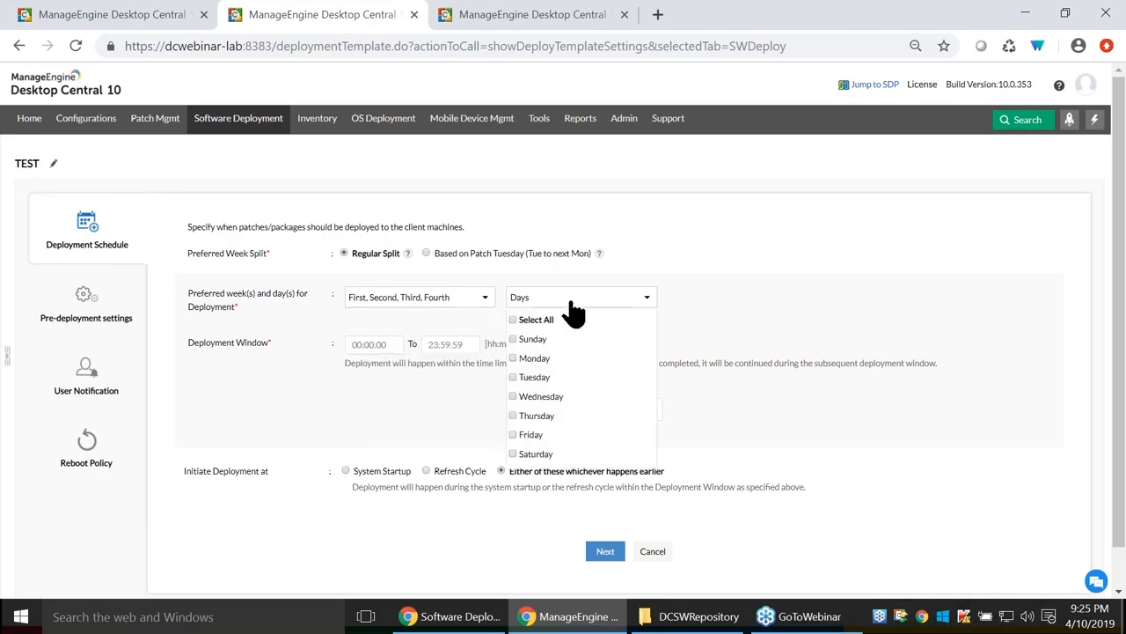
left_click(515, 340)
left_click(409, 378)
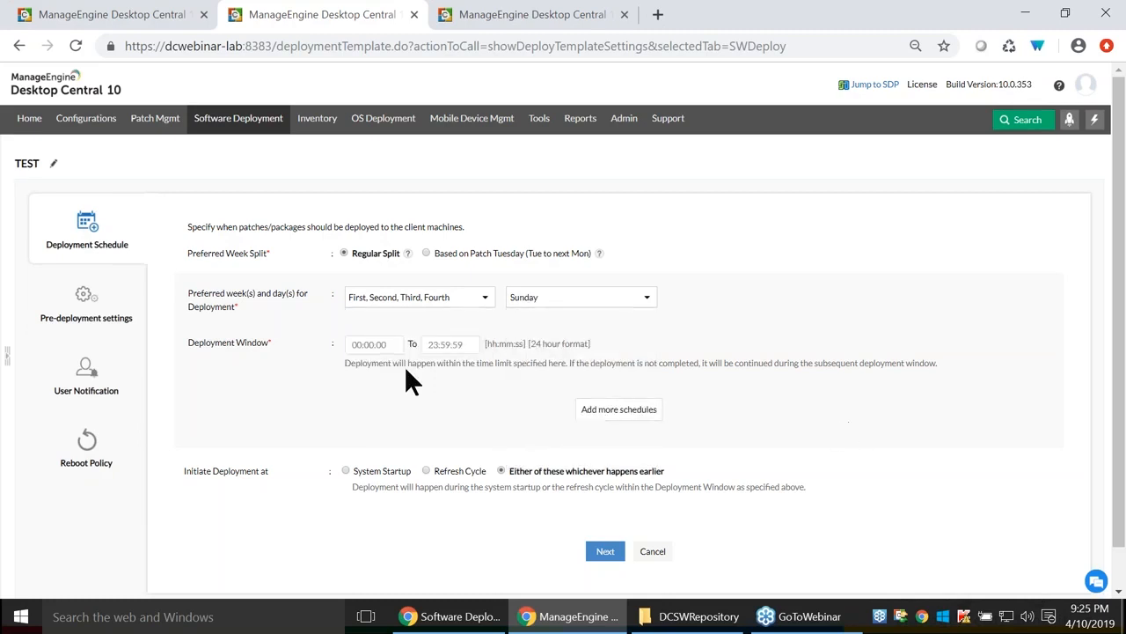
Narrow the deployment weeks to only the First and Last weeks.
left_click(395, 303)
left_click(354, 358)
left_click(352, 376)
left_click(352, 397)
left_click(352, 416)
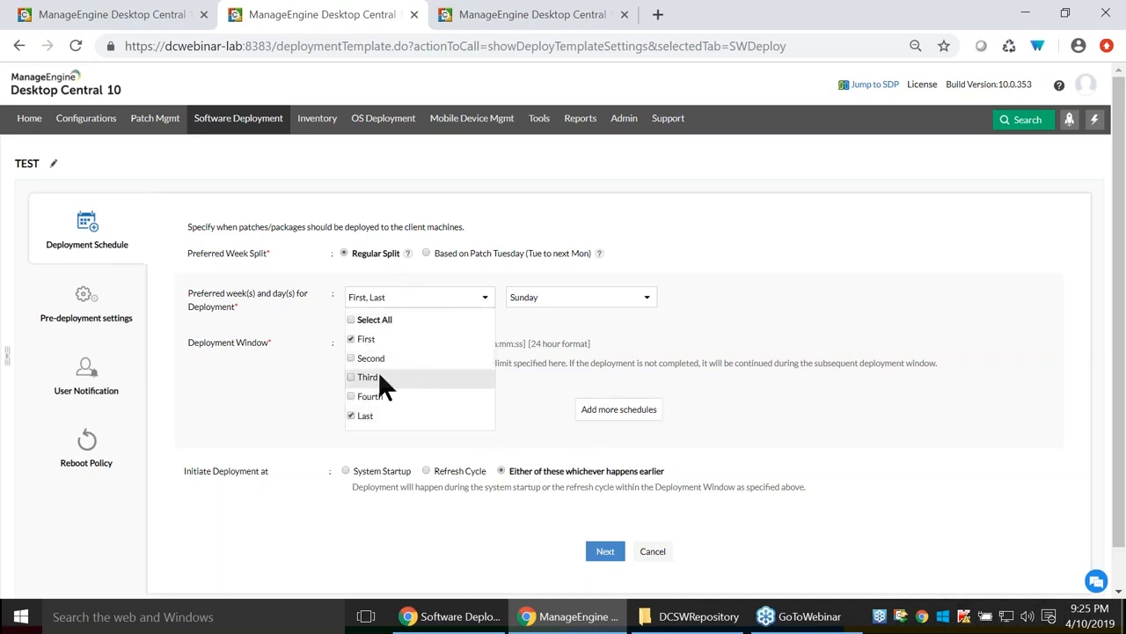
left_click(550, 432)
Set the deployment window to 18:00:00–23:59:59 and add another schedule.
left_click(352, 344)
type("18")
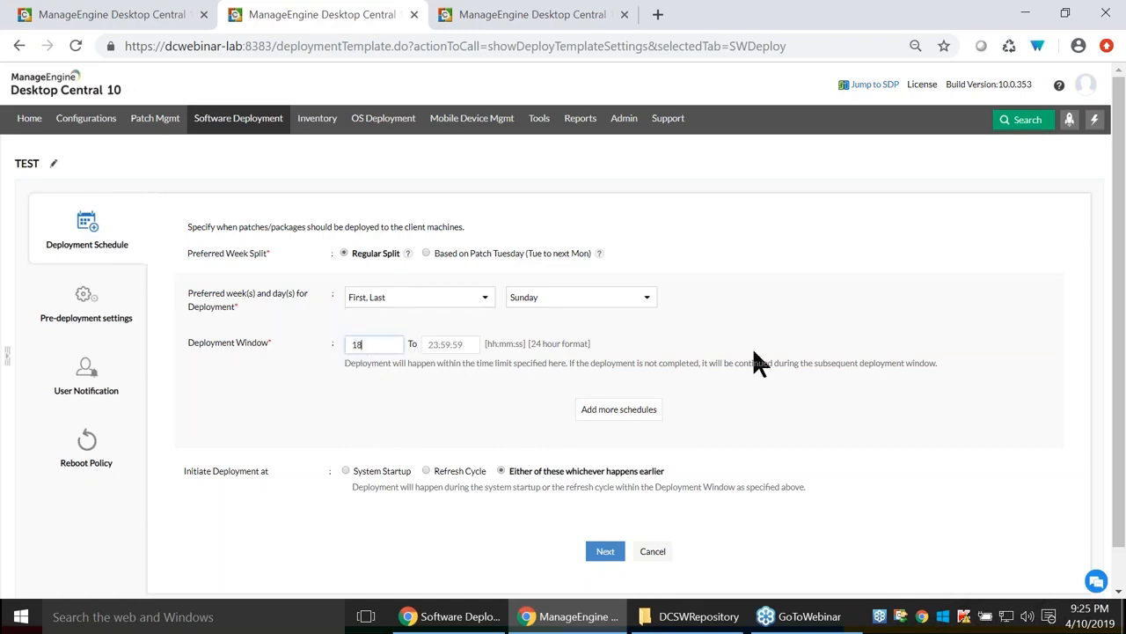
type(":00:00")
left_click(431, 344)
type("23")
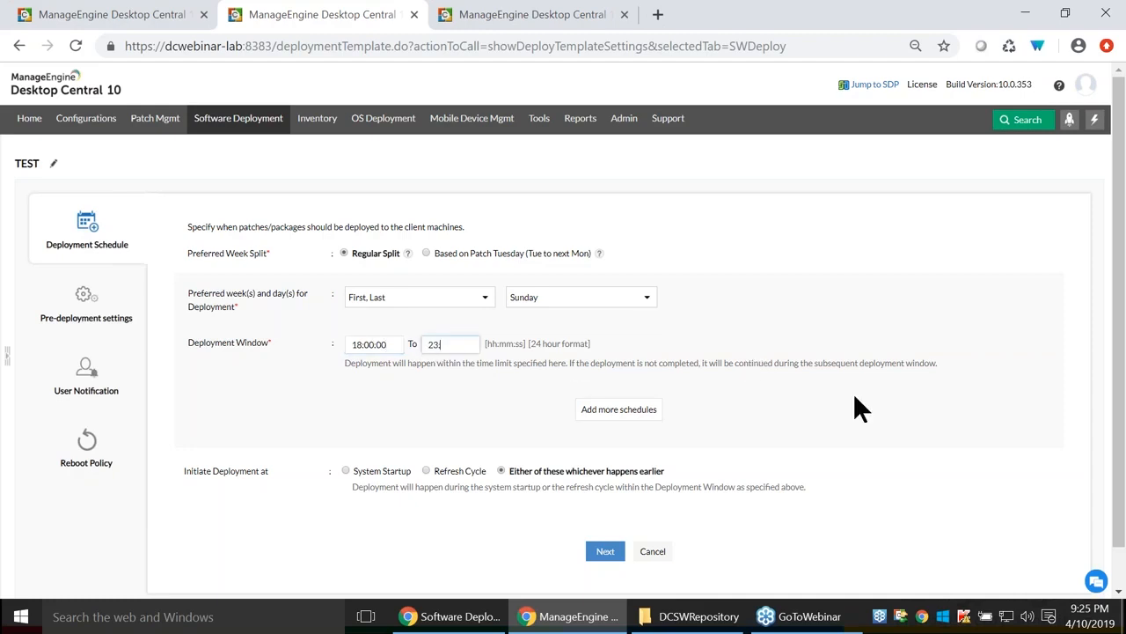
type(":59:59")
left_click(618, 411)
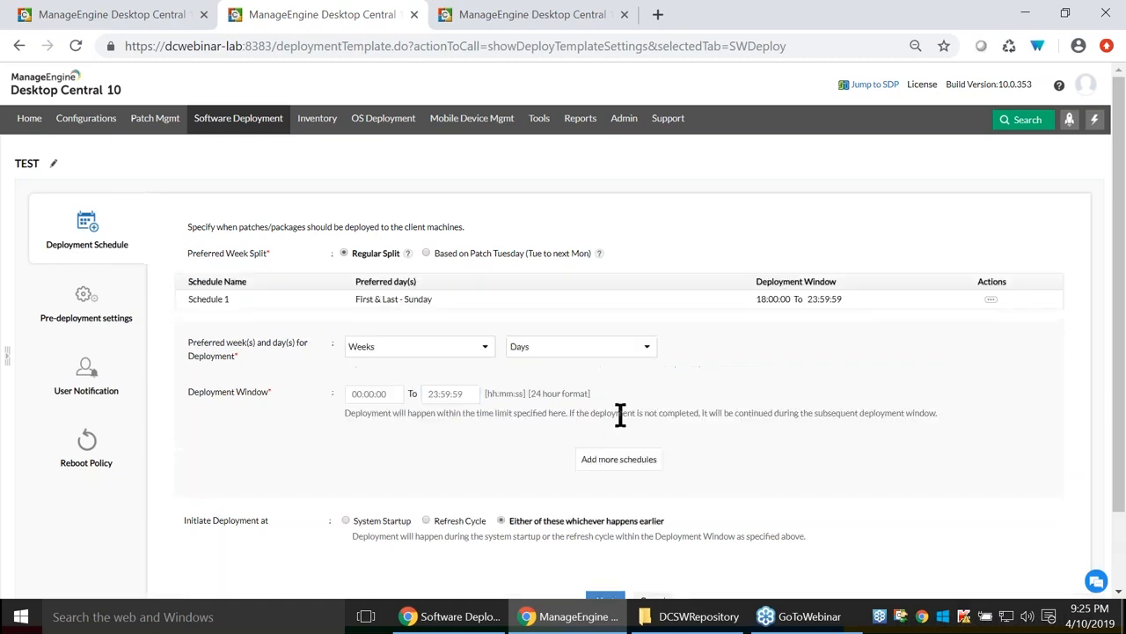
Set the next schedule to the second week on Monday, Tuesday and Wednesday.
left_click(433, 351)
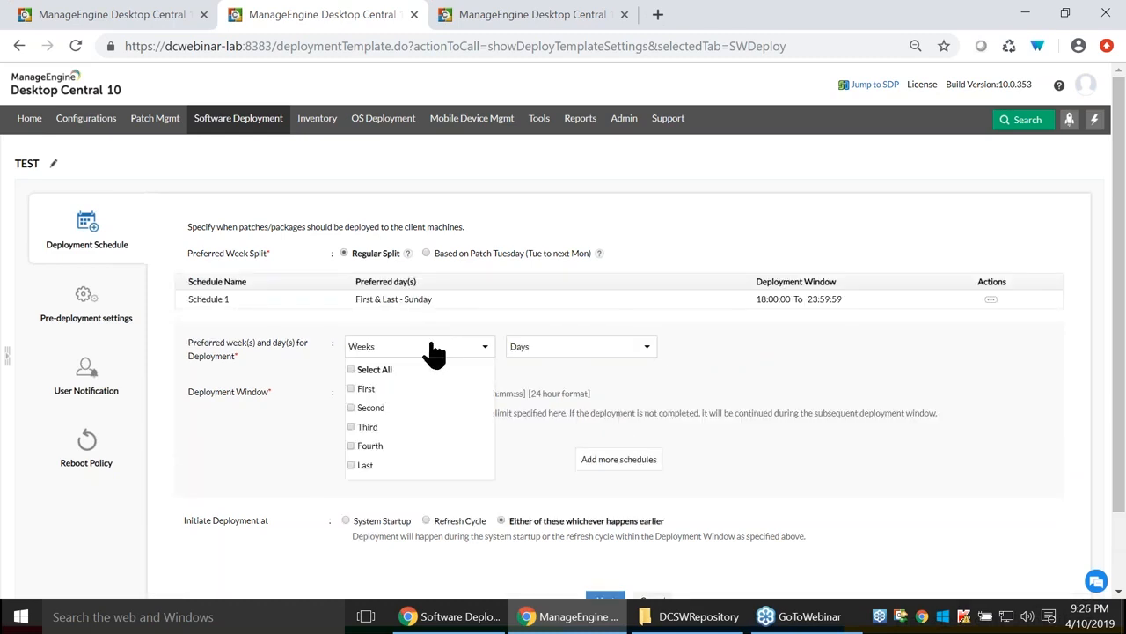
left_click(351, 408)
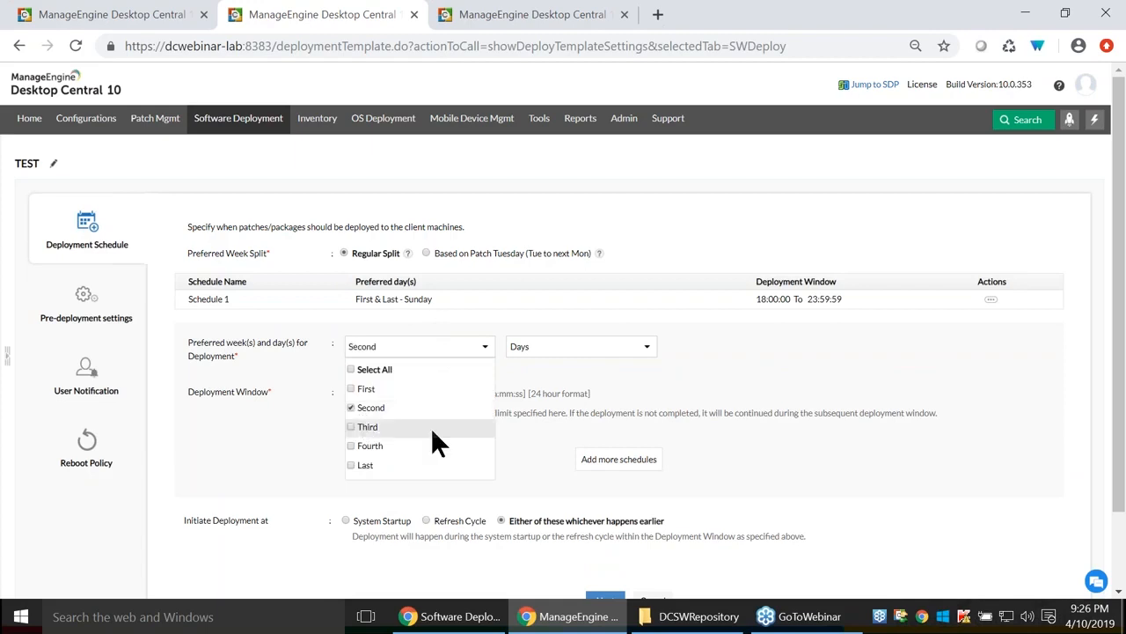
left_click(583, 350)
left_click(514, 408)
left_click(514, 426)
left_click(515, 446)
left_click(370, 394)
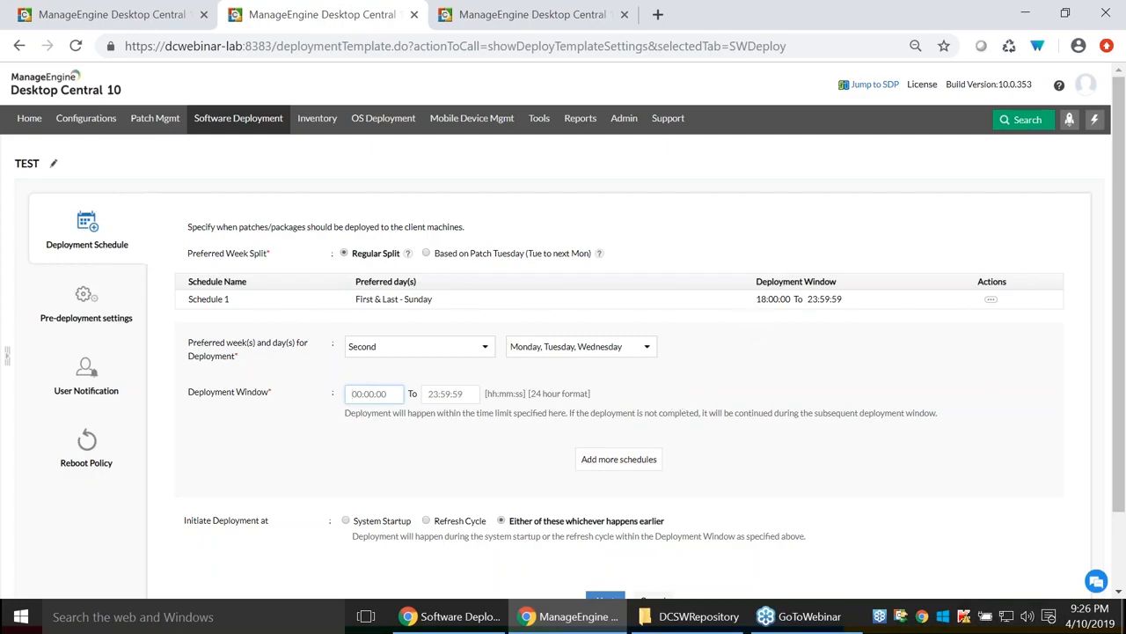
Start deployment at system startup or refresh cycle, whichever comes first.
left_click_drag(757, 299, 862, 308)
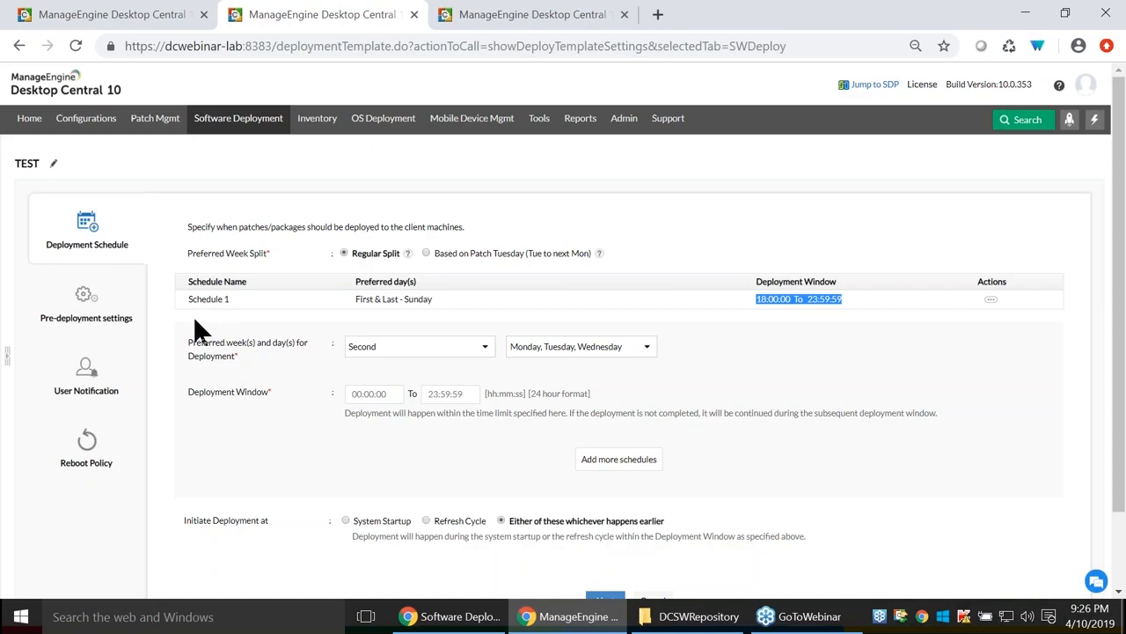
scroll(563, 392, "down", 1)
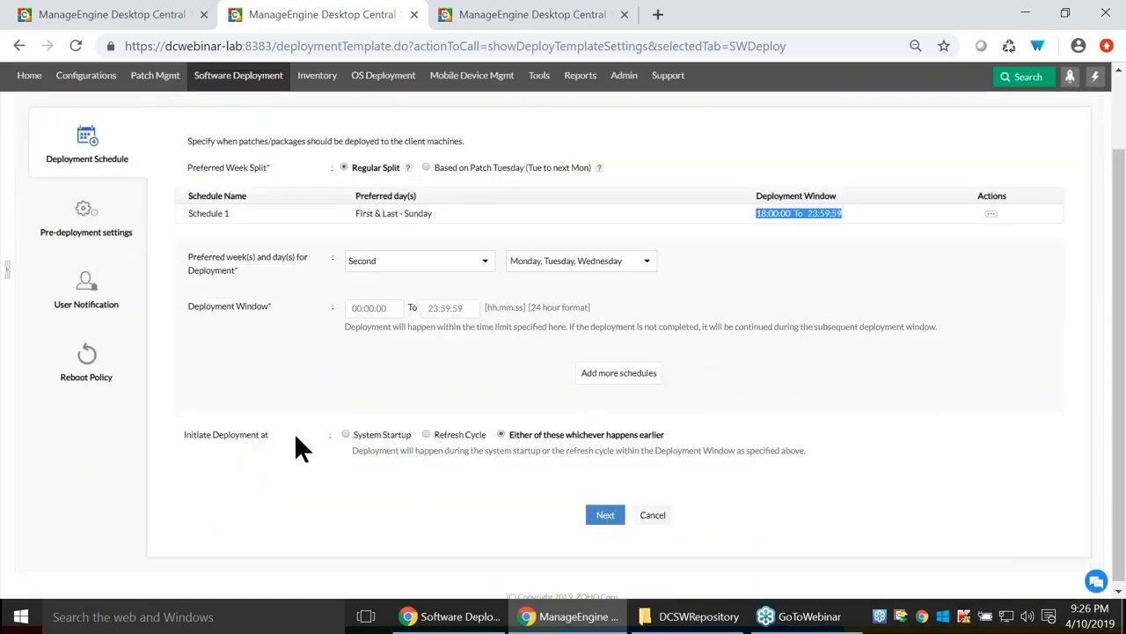
left_click(346, 434)
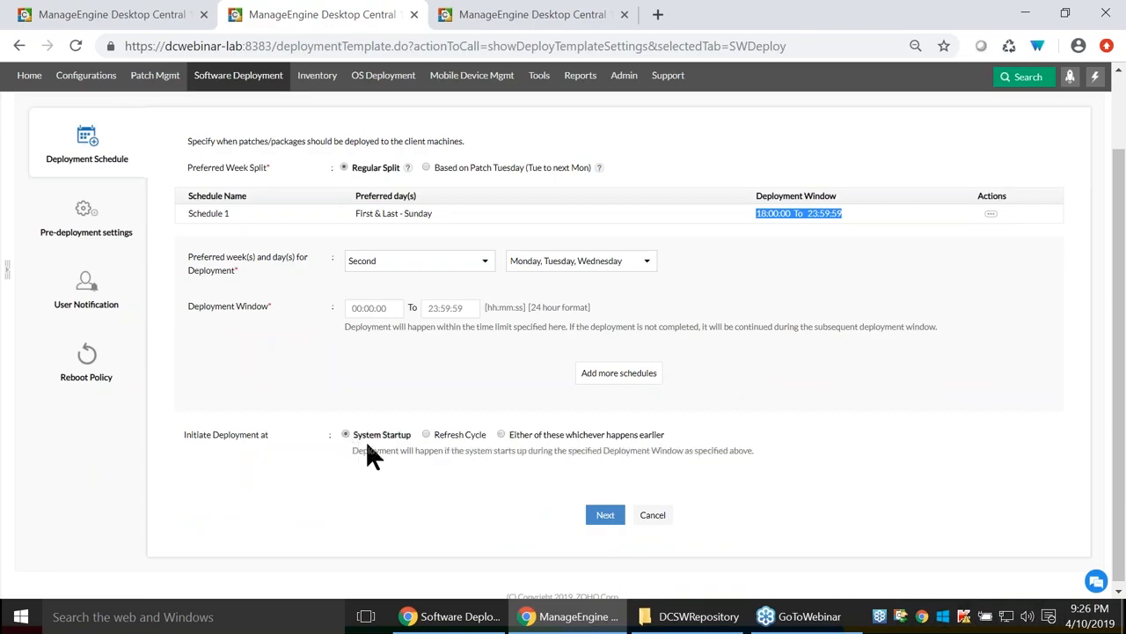
left_click(426, 435)
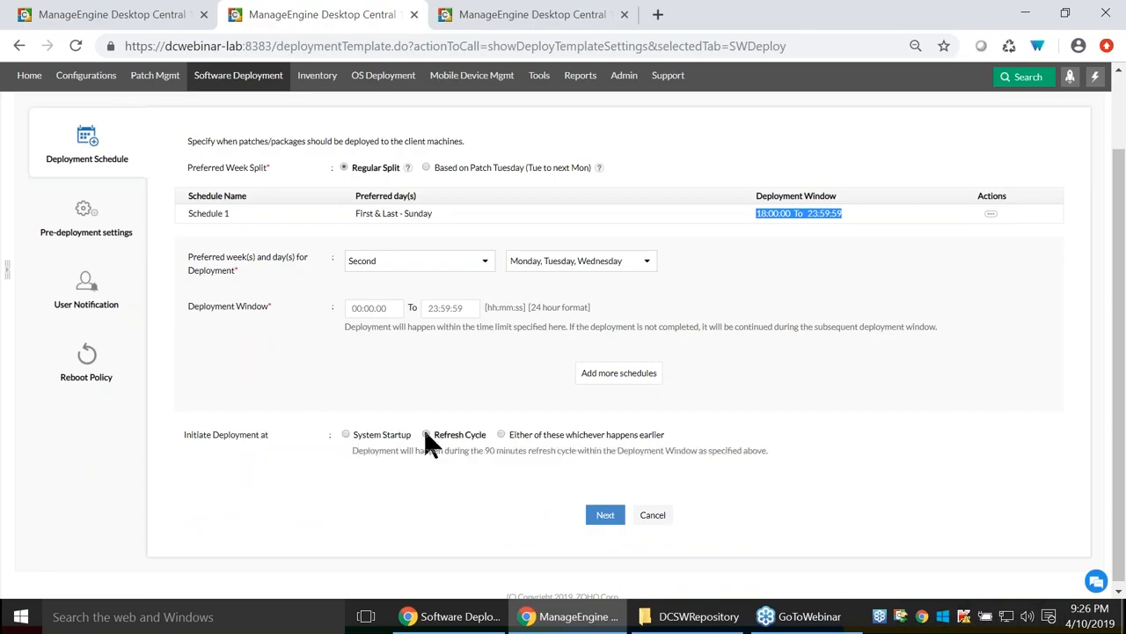
left_click(500, 433)
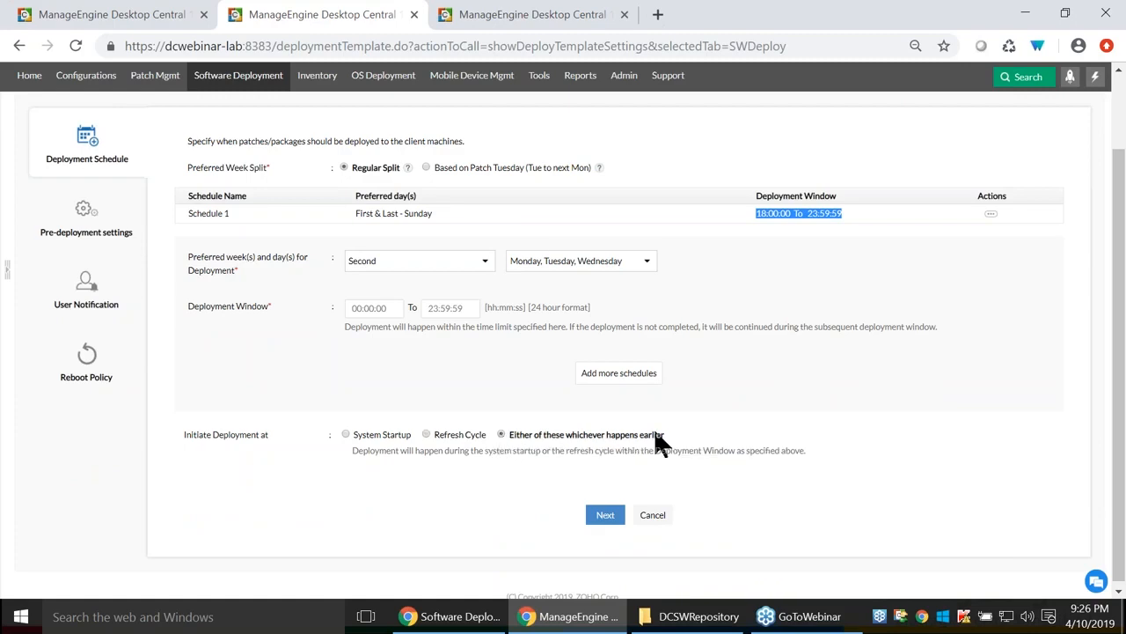
left_click(81, 225)
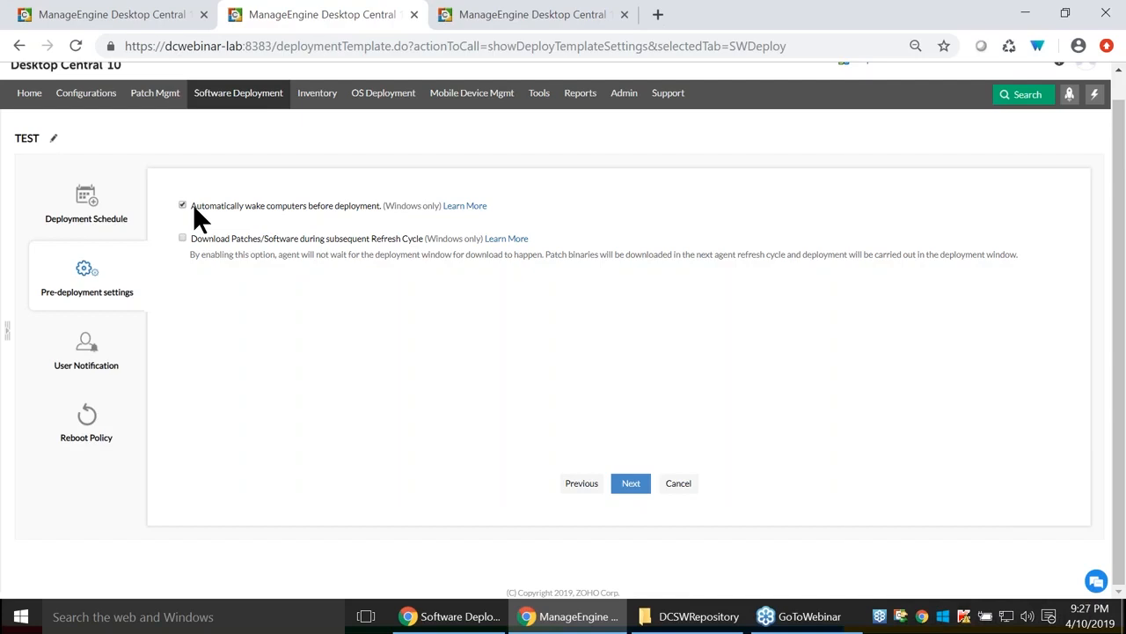
Enable downloading software during the subsequent refresh cycle and recheck Schedule 1's window.
left_click(183, 237)
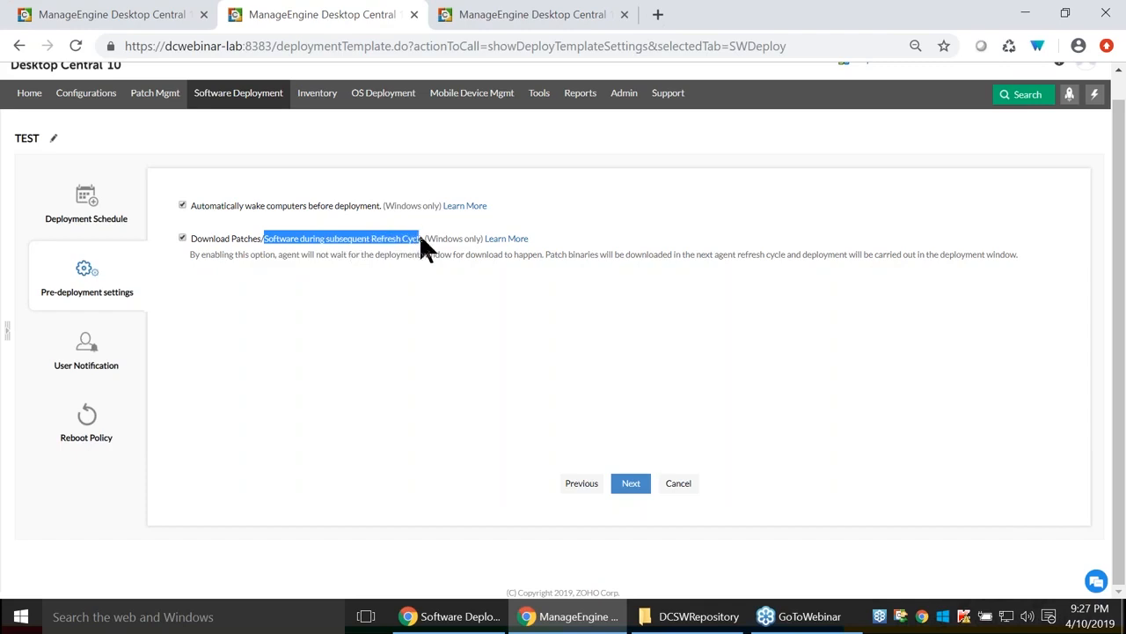
left_click(79, 220)
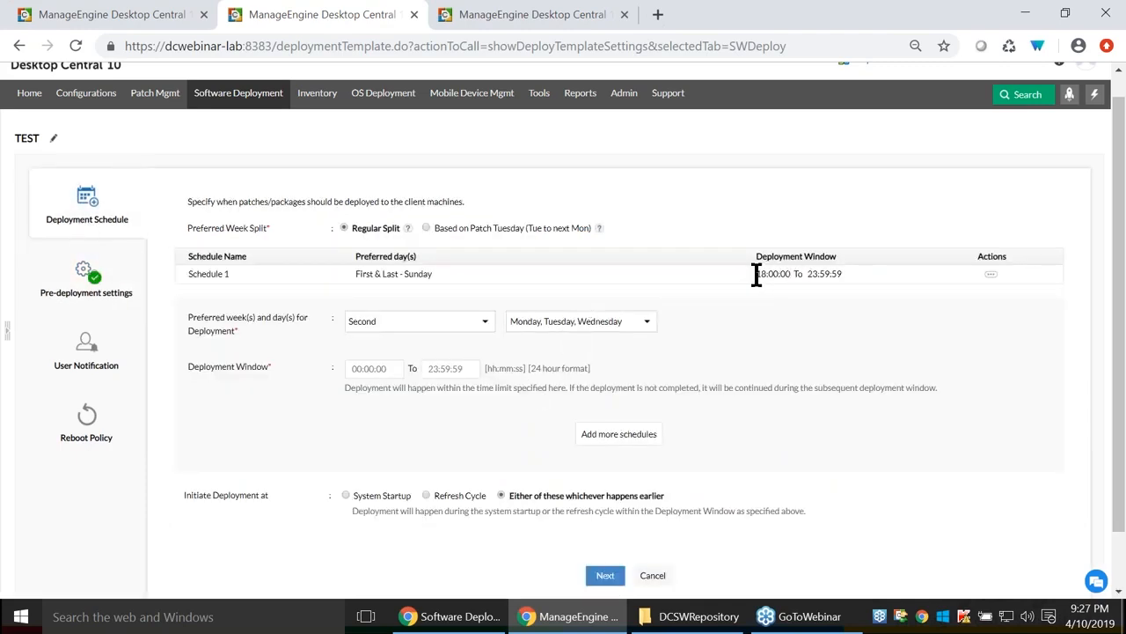
left_click_drag(754, 275, 869, 280)
scroll(374, 410, "down", 1)
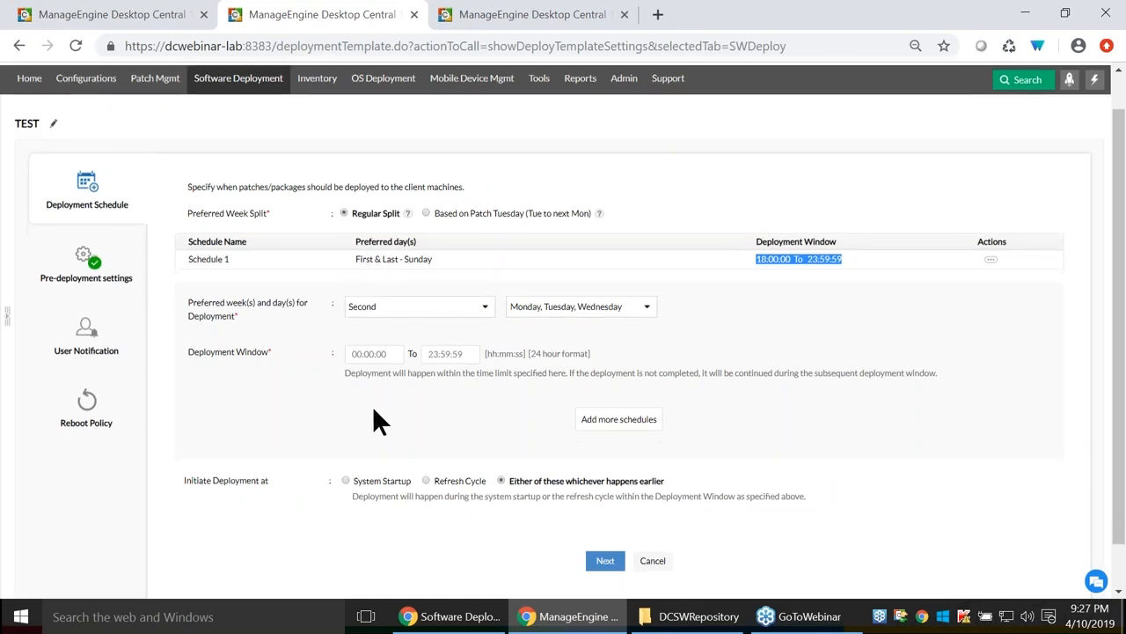
scroll(374, 409, "up", 1)
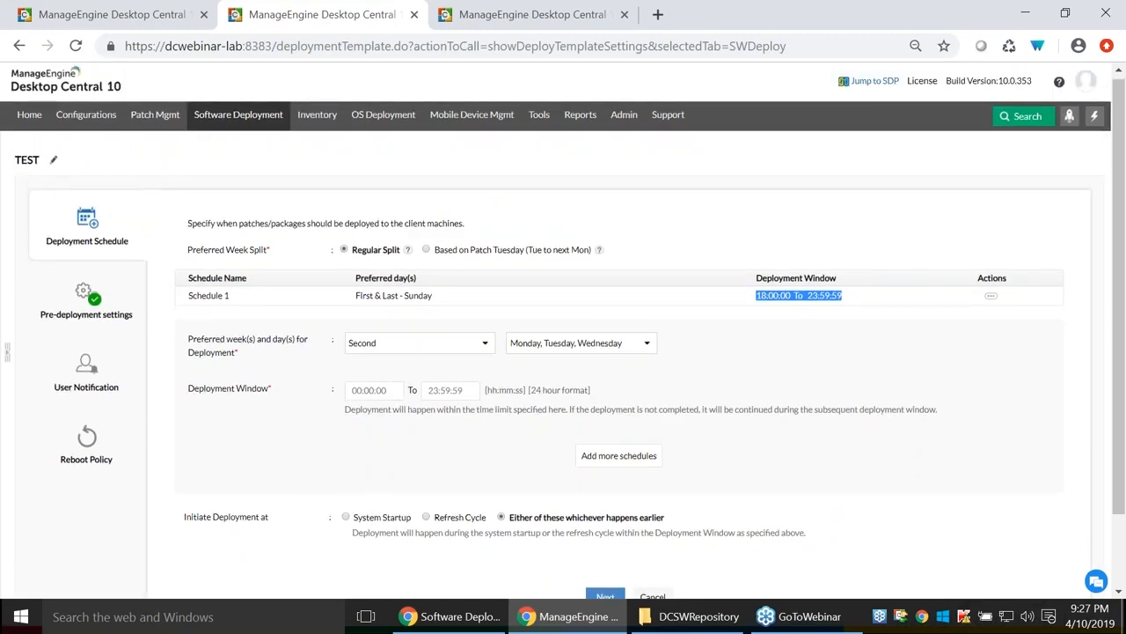
Compare Deployment Schedule and Pre-deployment settings, ending on Pre-deployment settings.
left_click(57, 315)
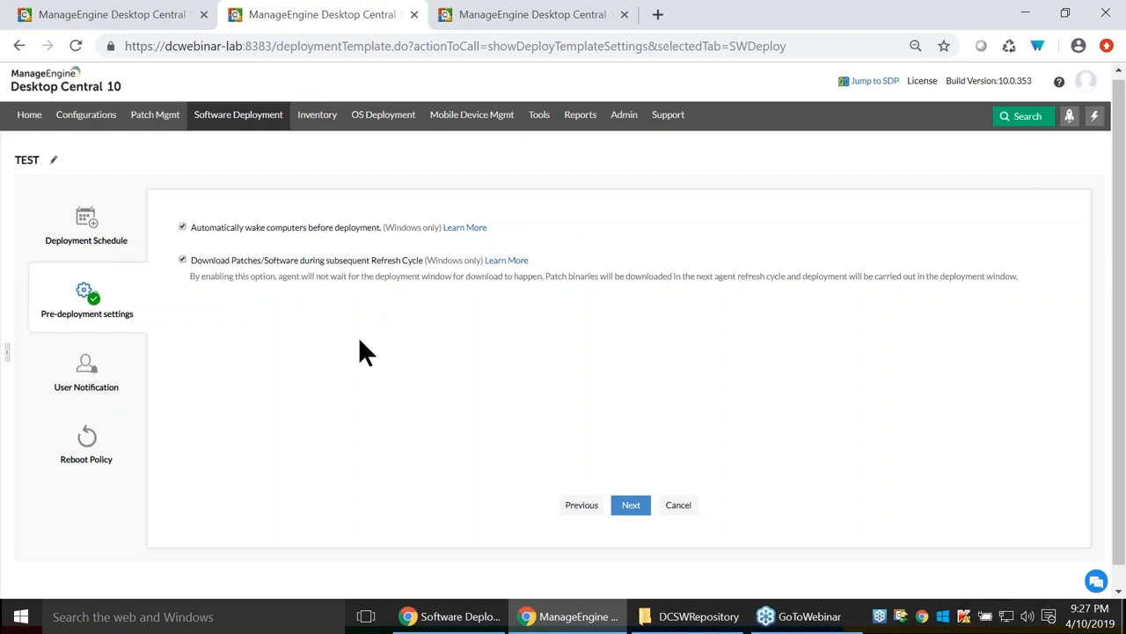
left_click(89, 249)
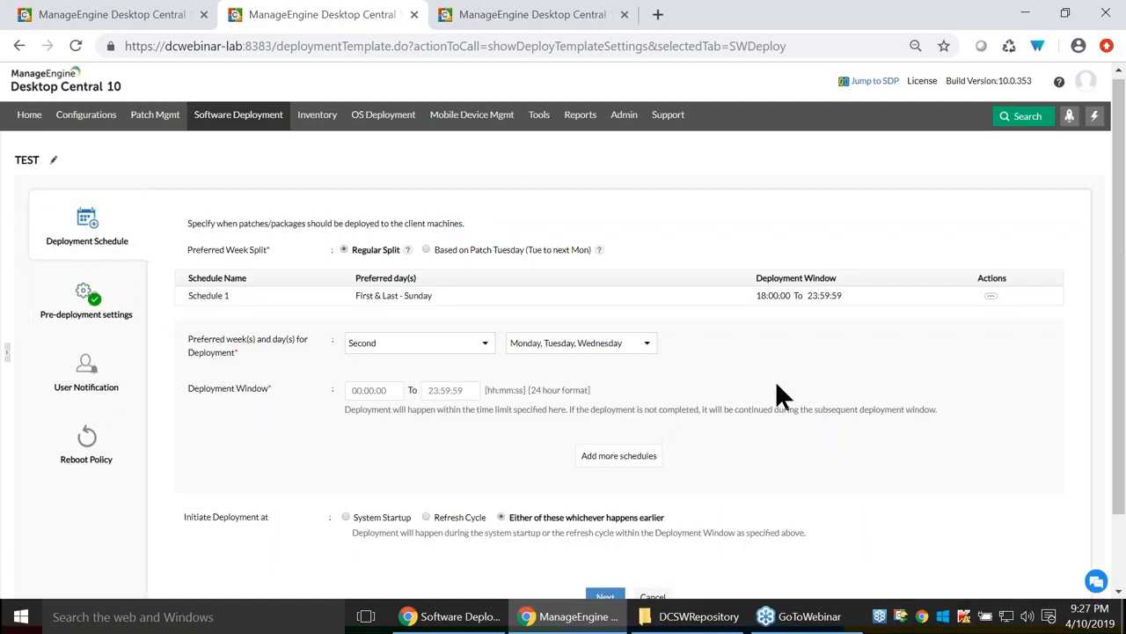
left_click(72, 317)
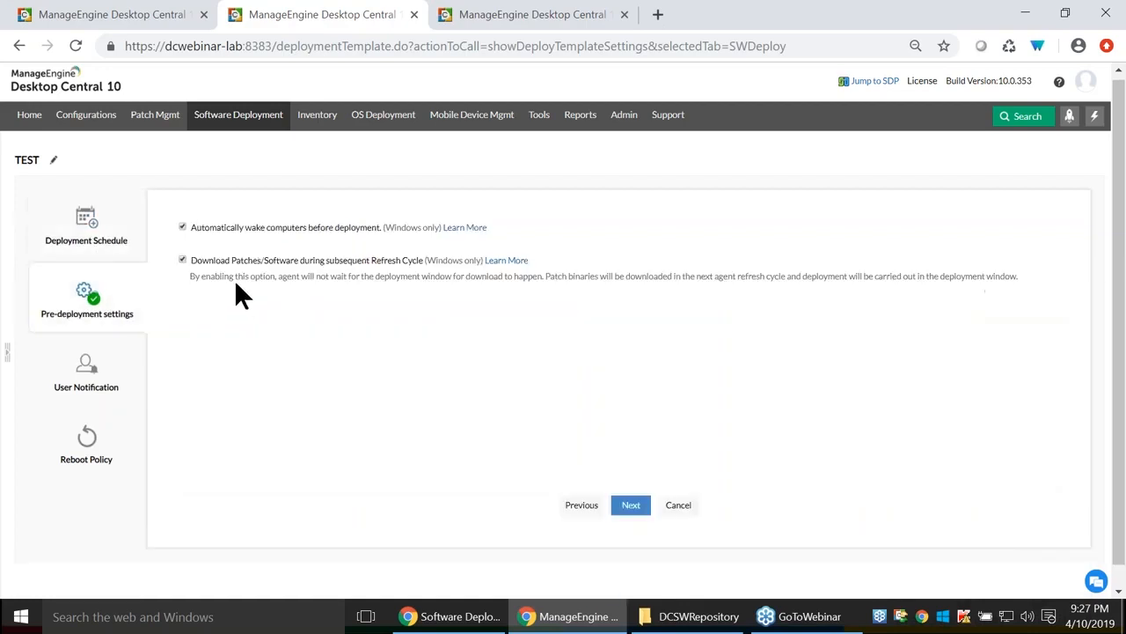
left_click(68, 242)
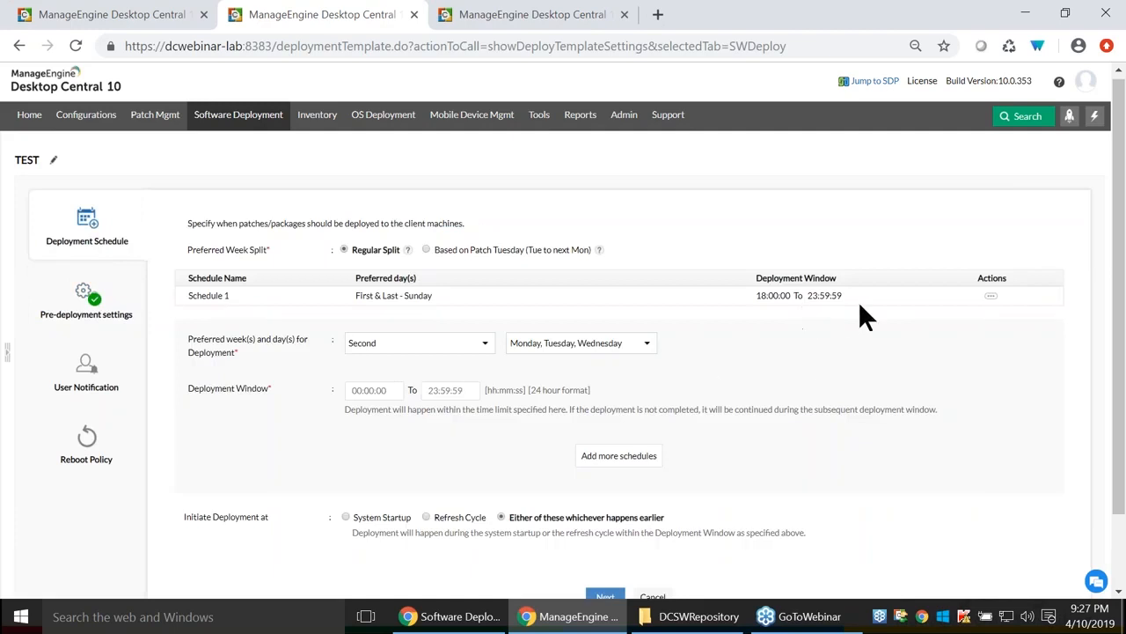
left_click(80, 314)
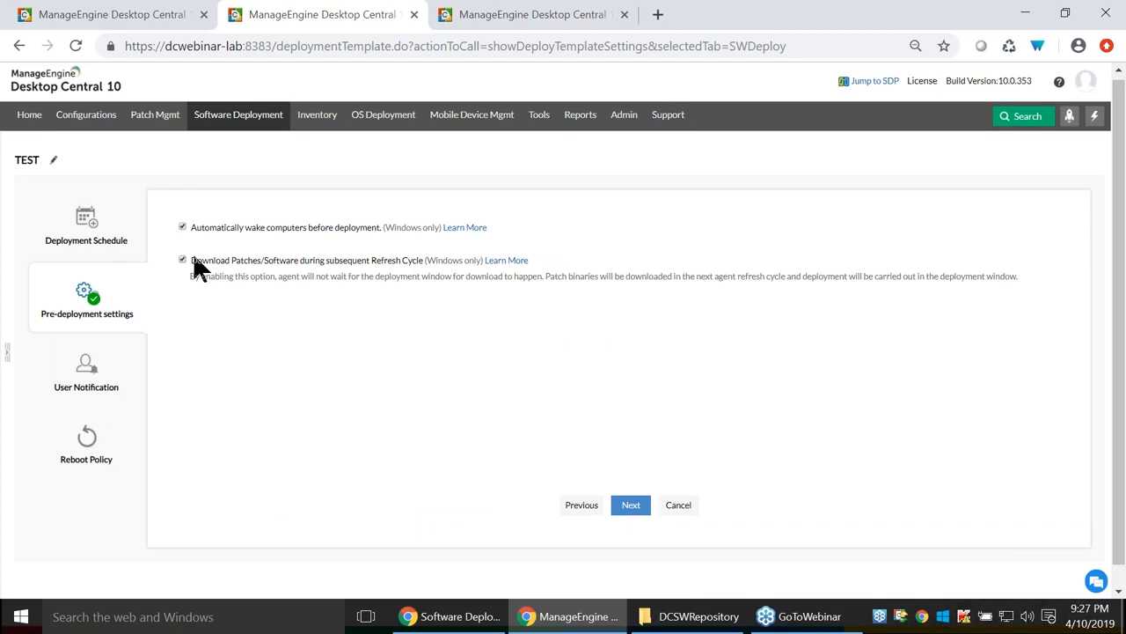
Enable Notify Users about Deployment and Allow Users to Skip Deployment, leaving forced deployment off.
left_click(87, 370)
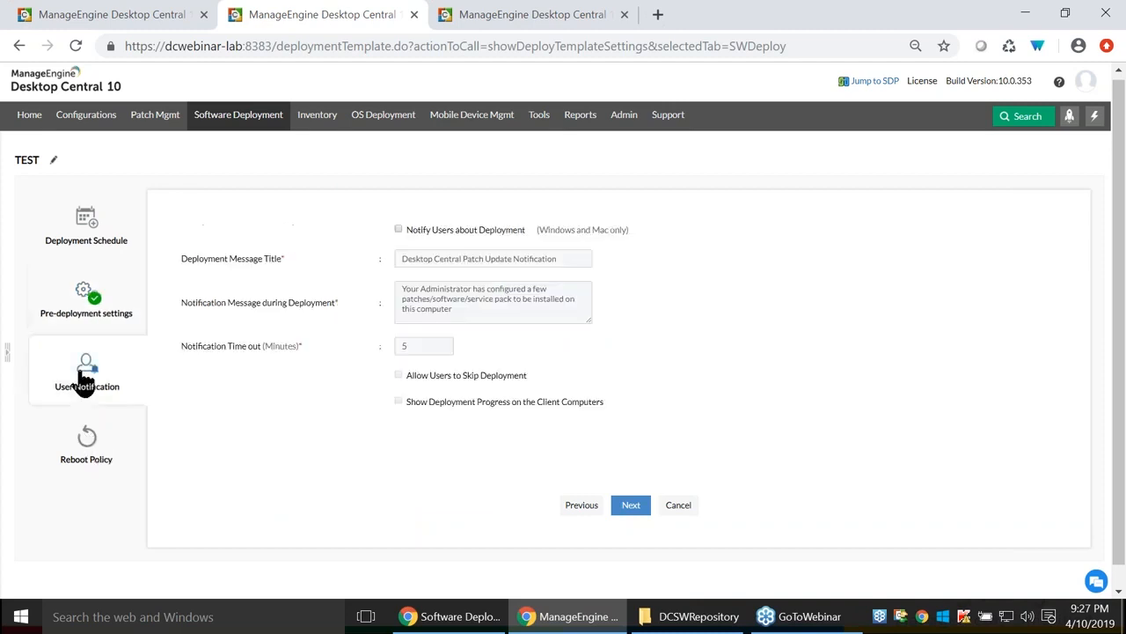
left_click(398, 229)
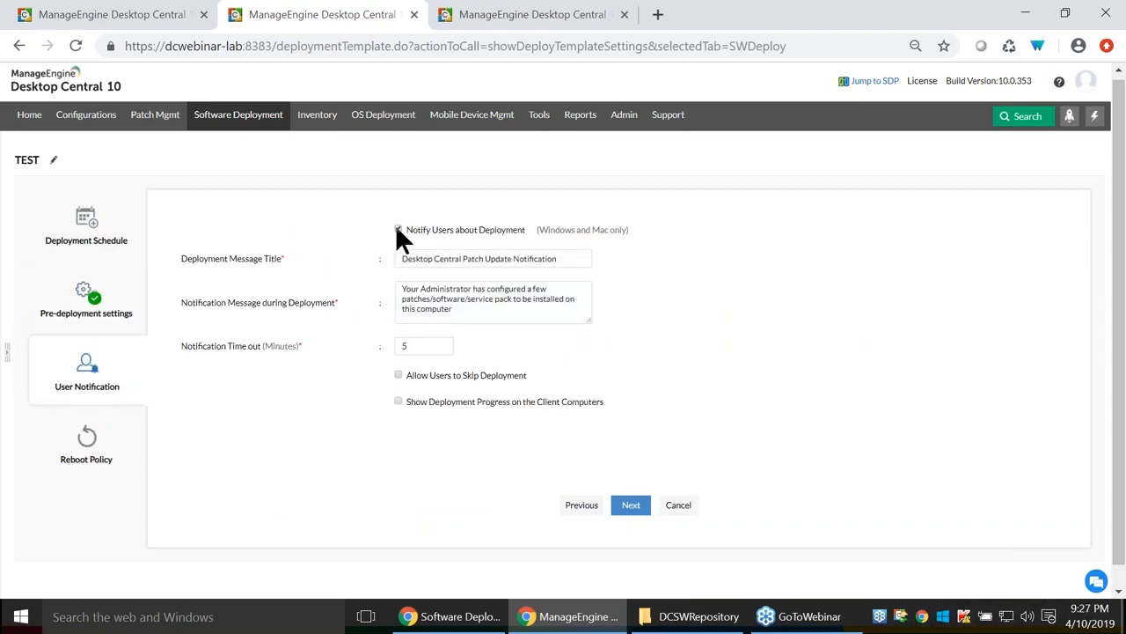
left_click(397, 375)
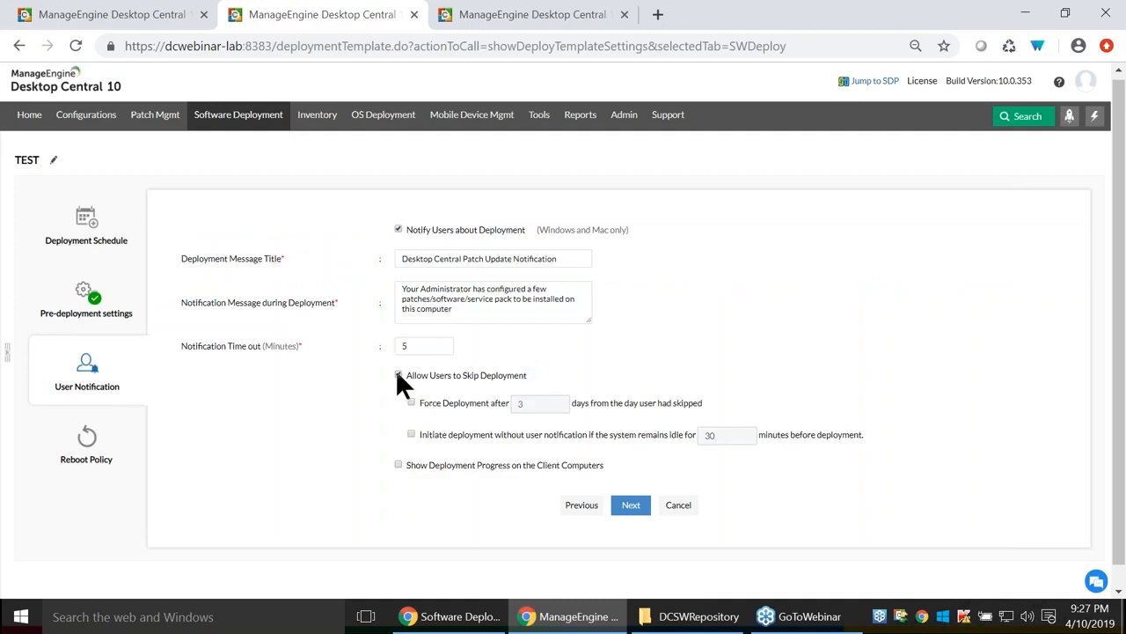
left_click(398, 375)
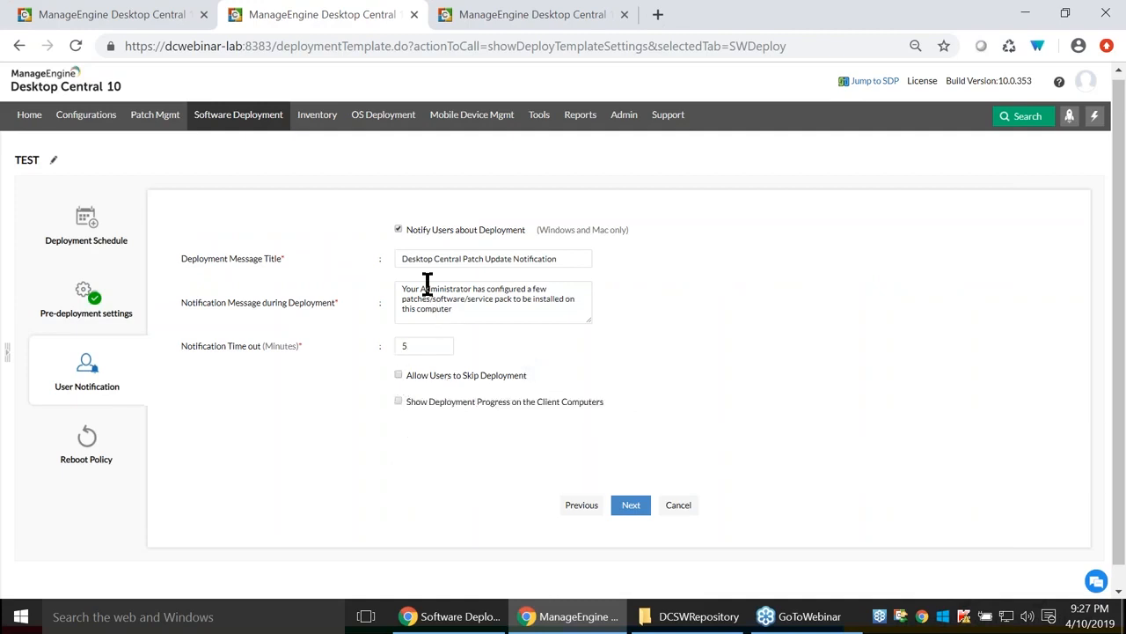
left_click(397, 375)
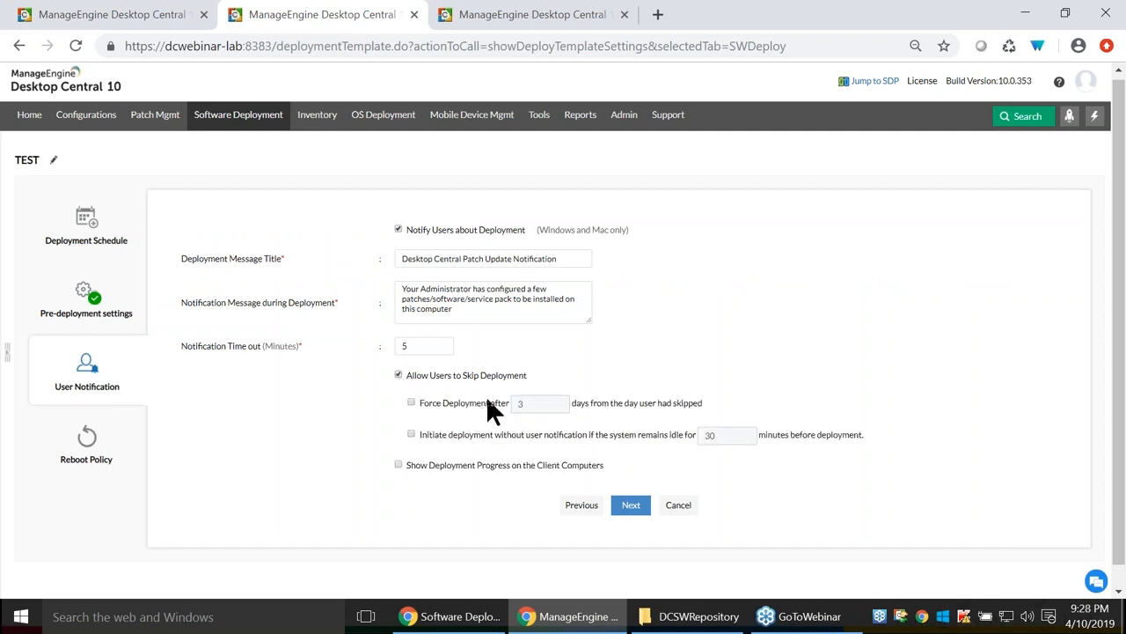
left_click(411, 402)
left_click(411, 403)
Set the reboot policy to reboot after deployment, then go back to the configuration page.
left_click(51, 465)
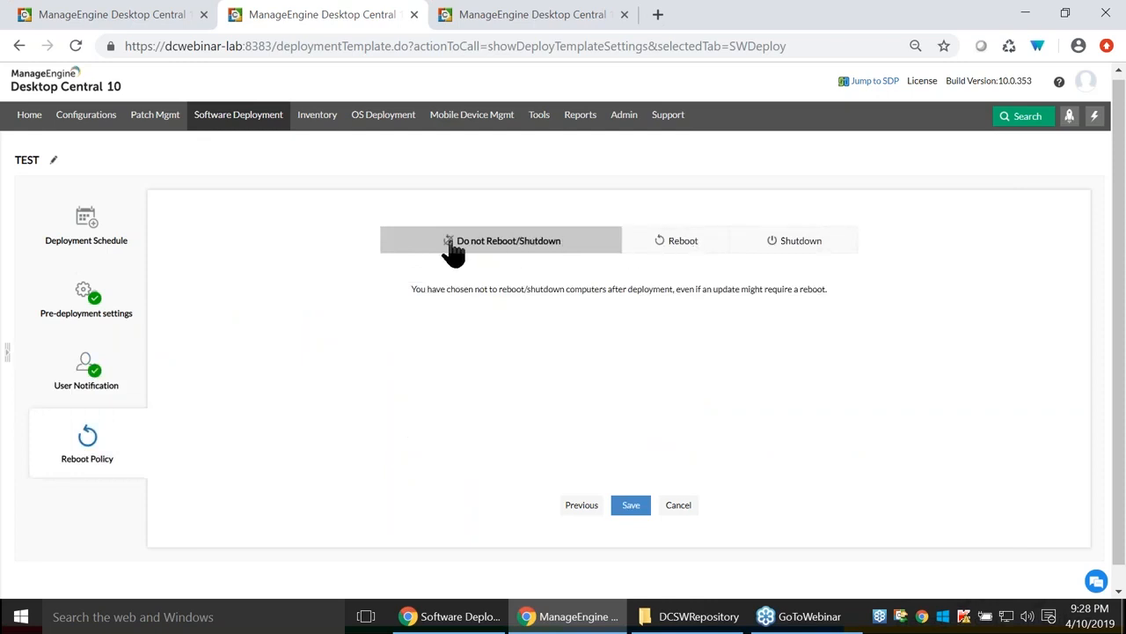
left_click(677, 251)
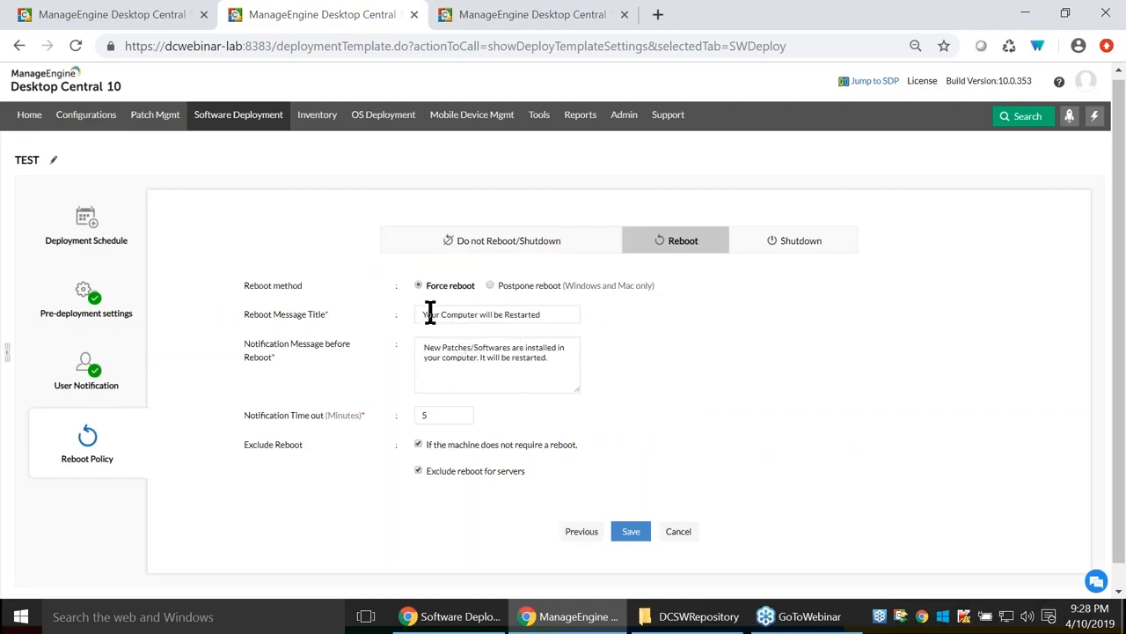
left_click(490, 286)
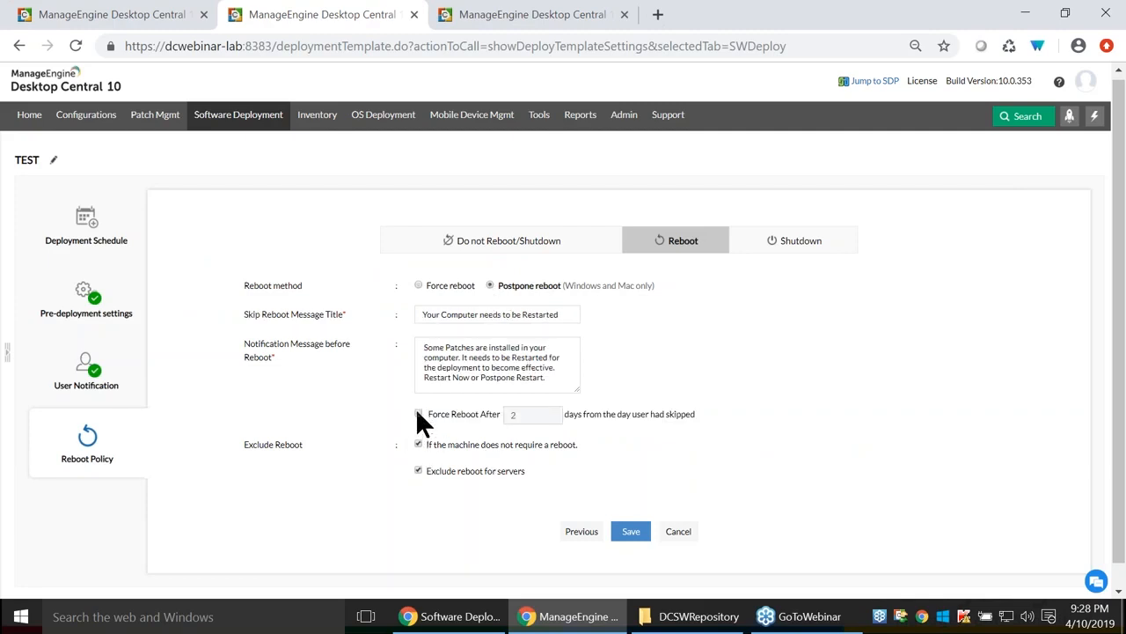
left_click(822, 258)
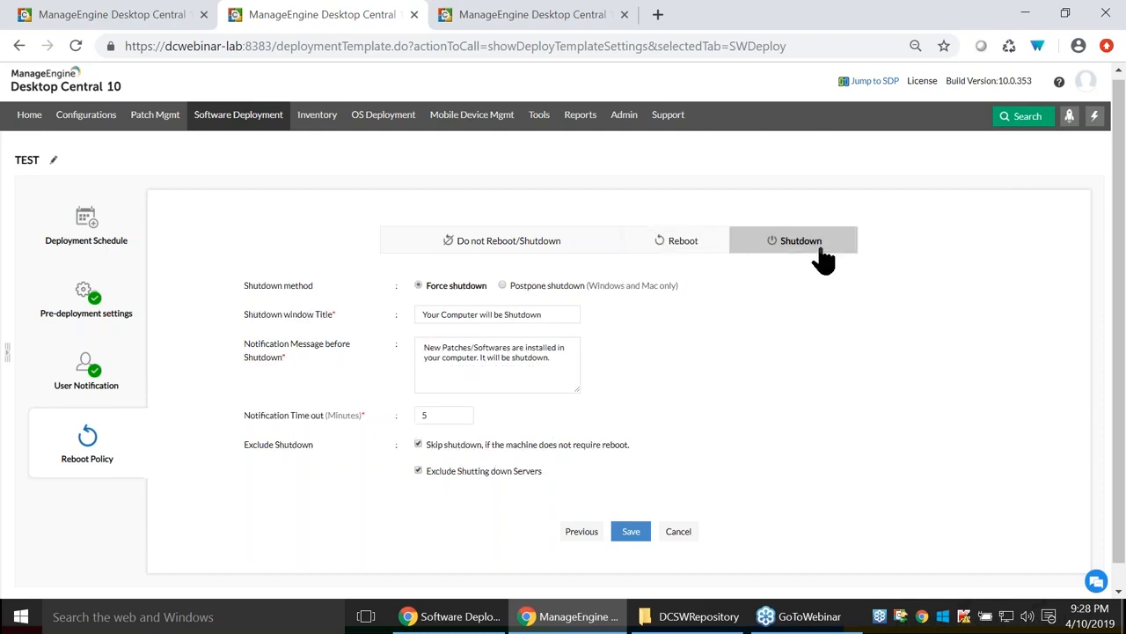
left_click(675, 246)
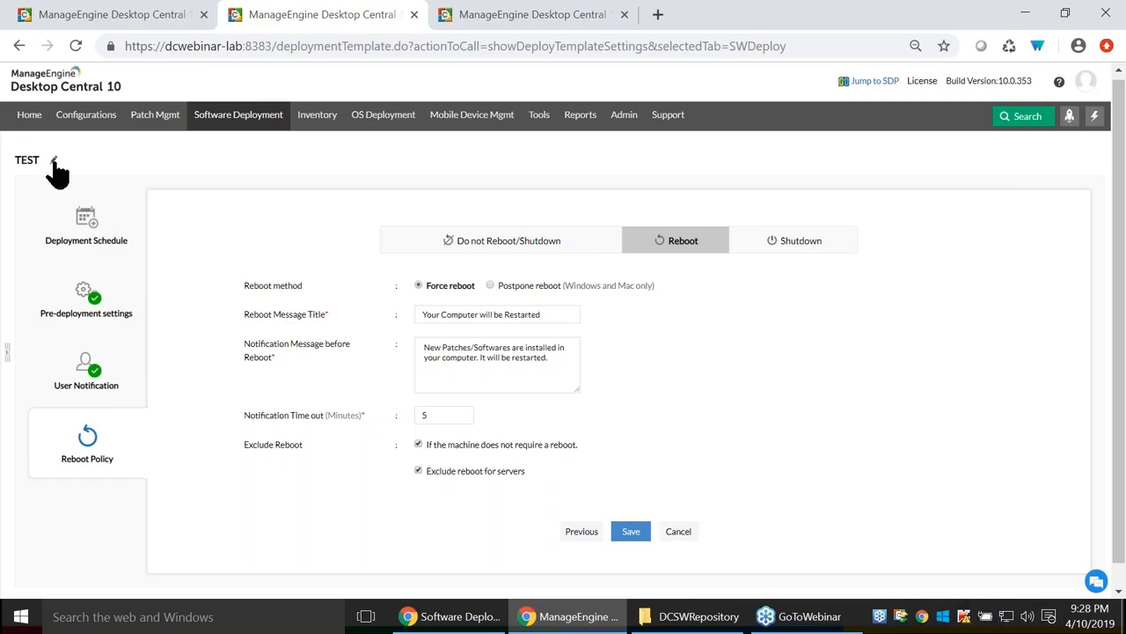
left_click(103, 11)
Apply the java8 deployment policy and target all remote offices, SFO through Dummy.
left_click(568, 361)
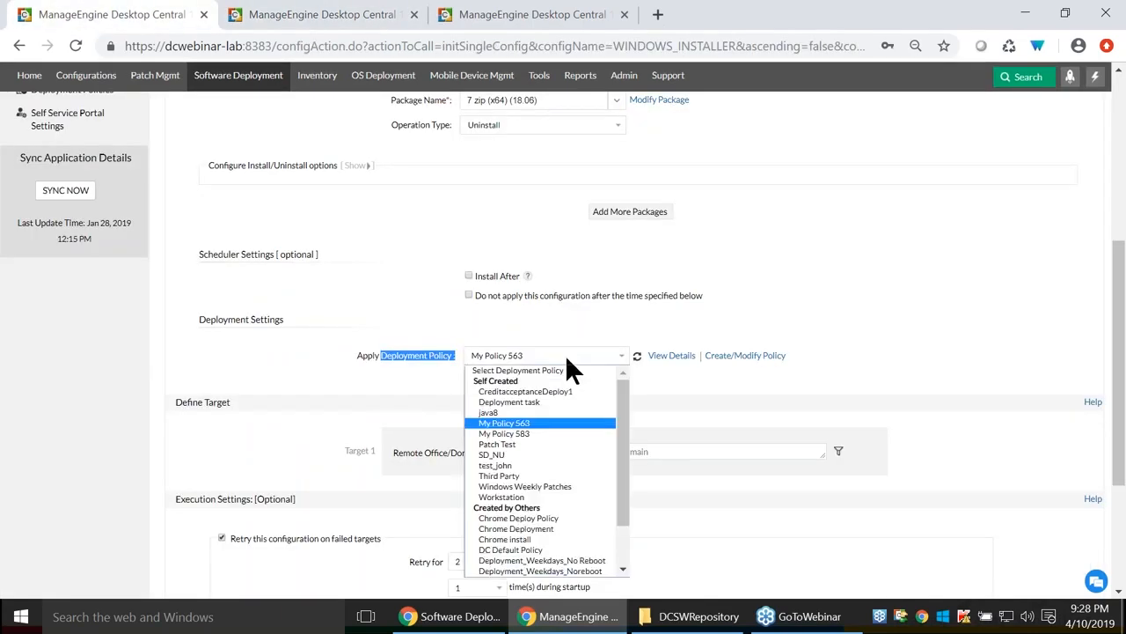
left_click(530, 410)
left_click(526, 453)
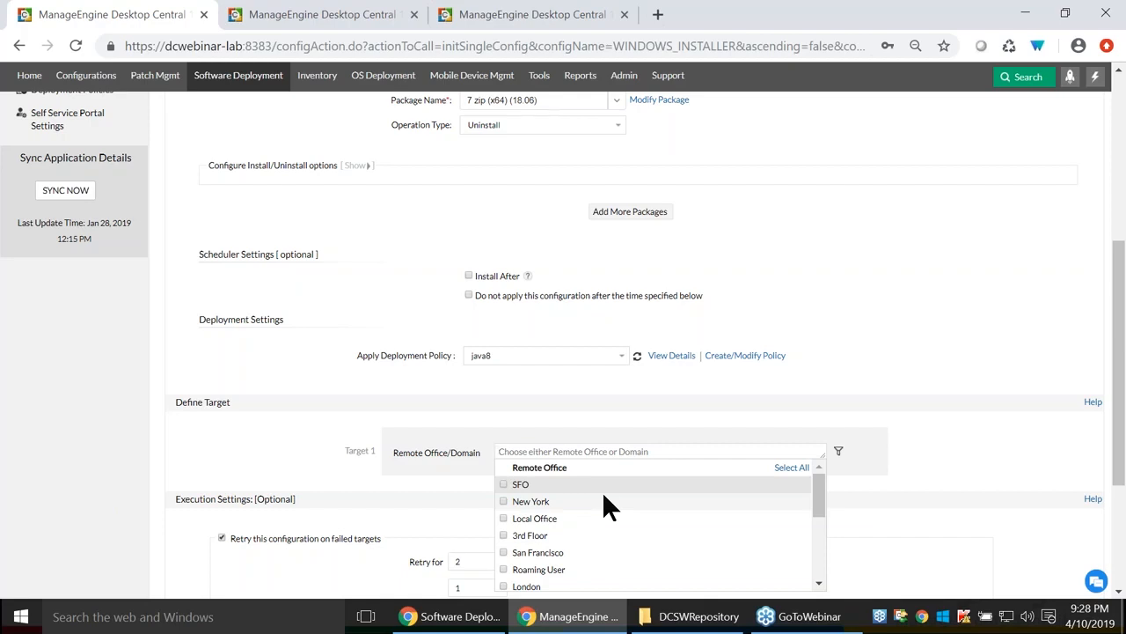
scroll(603, 496, "down", 2)
scroll(604, 519, "up", 1)
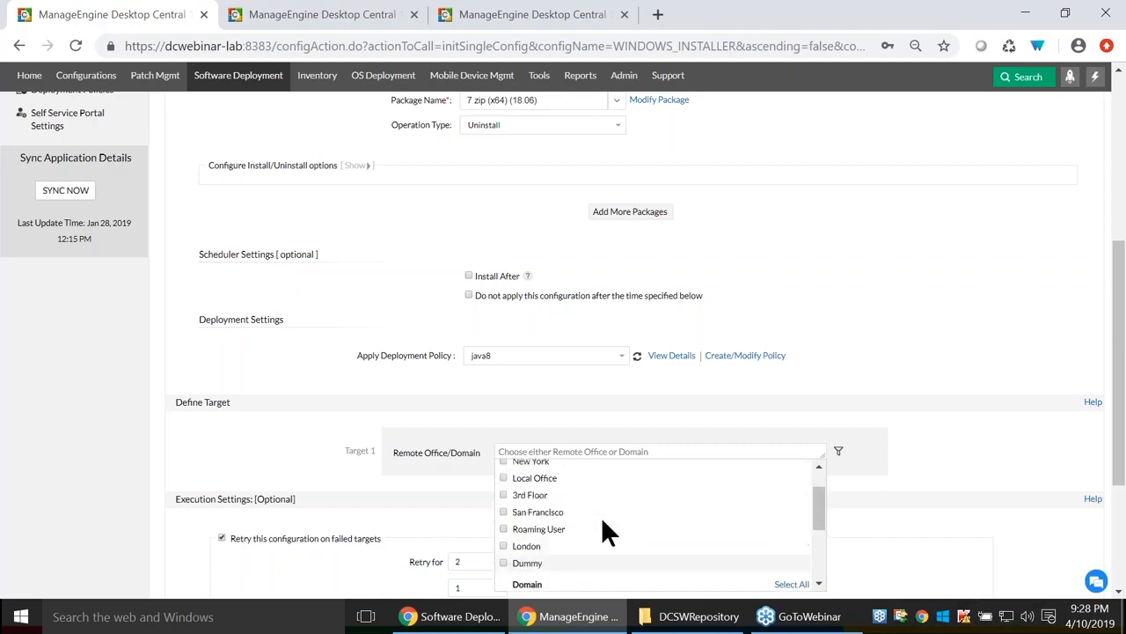
scroll(601, 523, "up", 2)
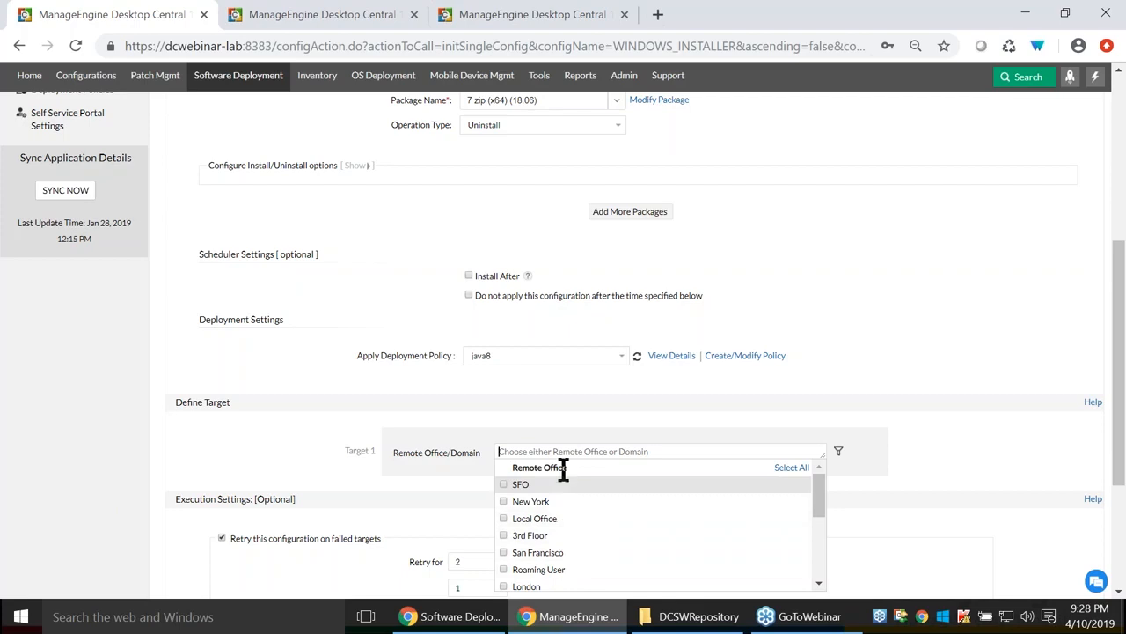
left_click(503, 485)
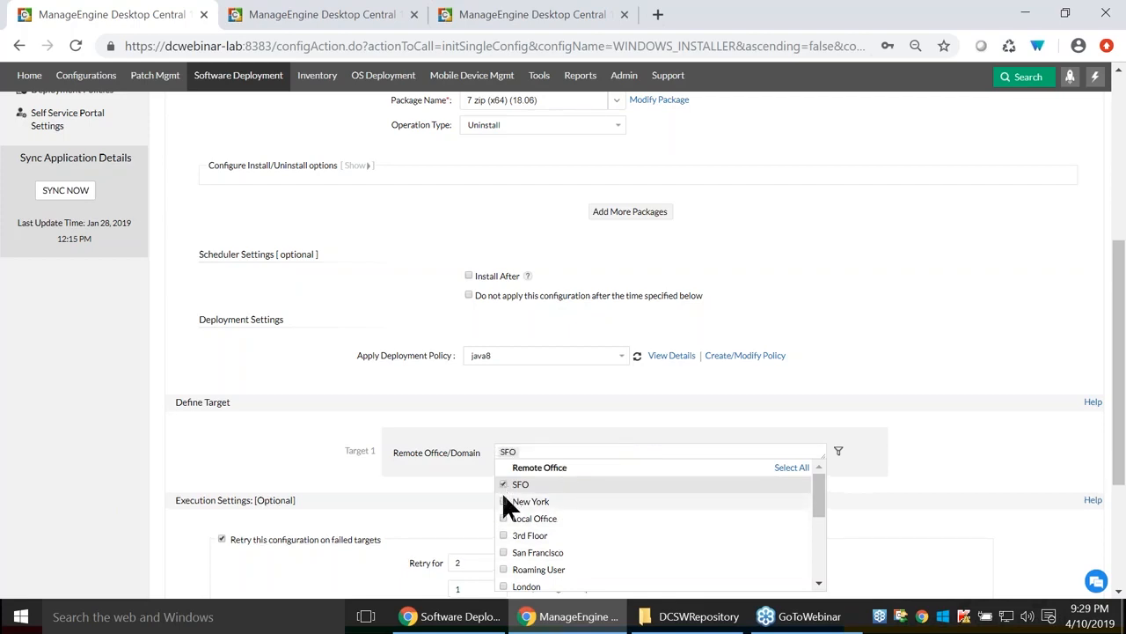
left_click(788, 467)
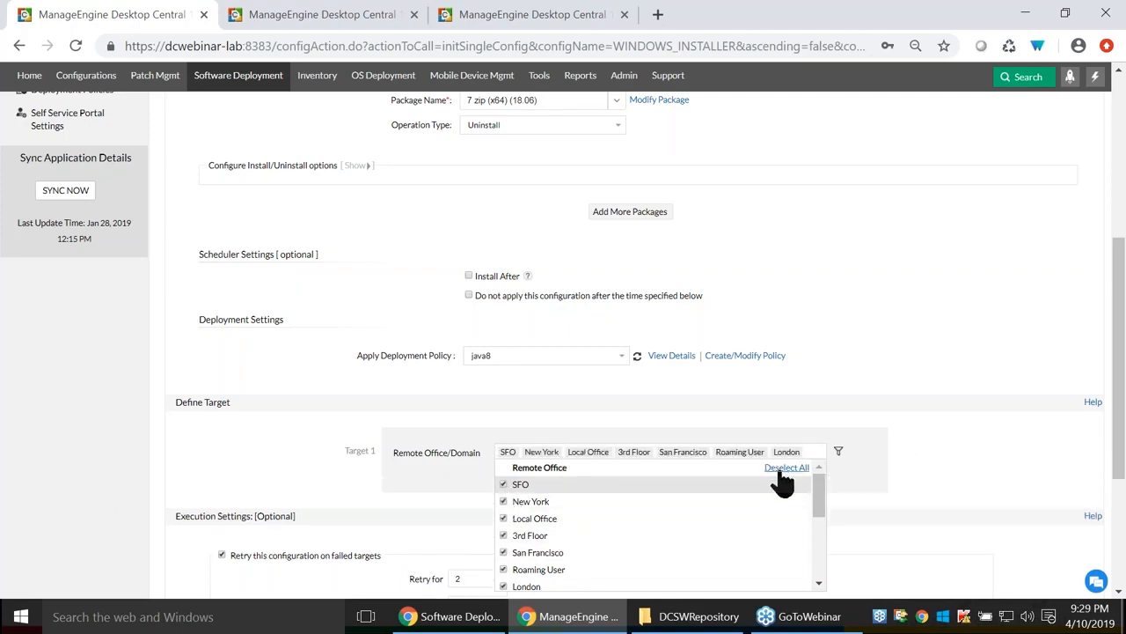
left_click(482, 444)
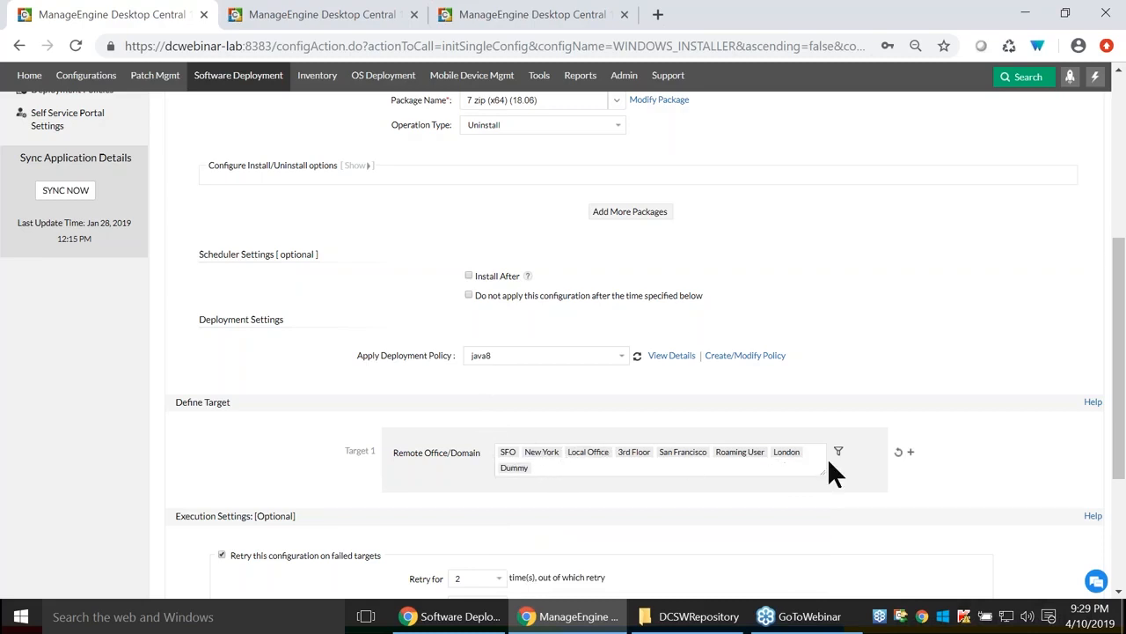
left_click(561, 464)
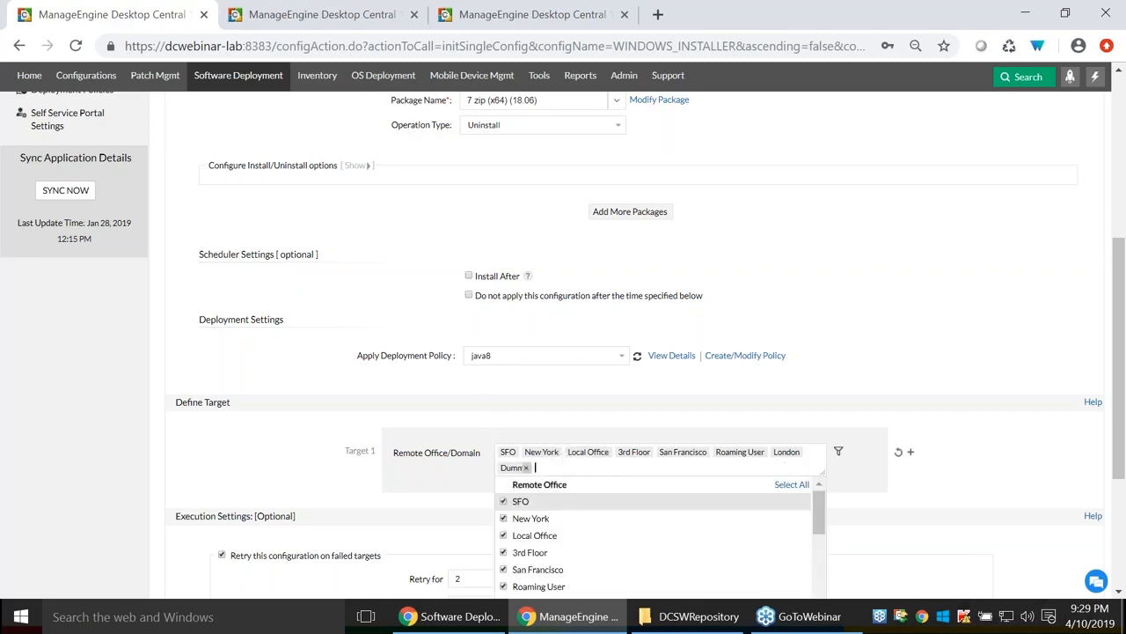
left_click(468, 471)
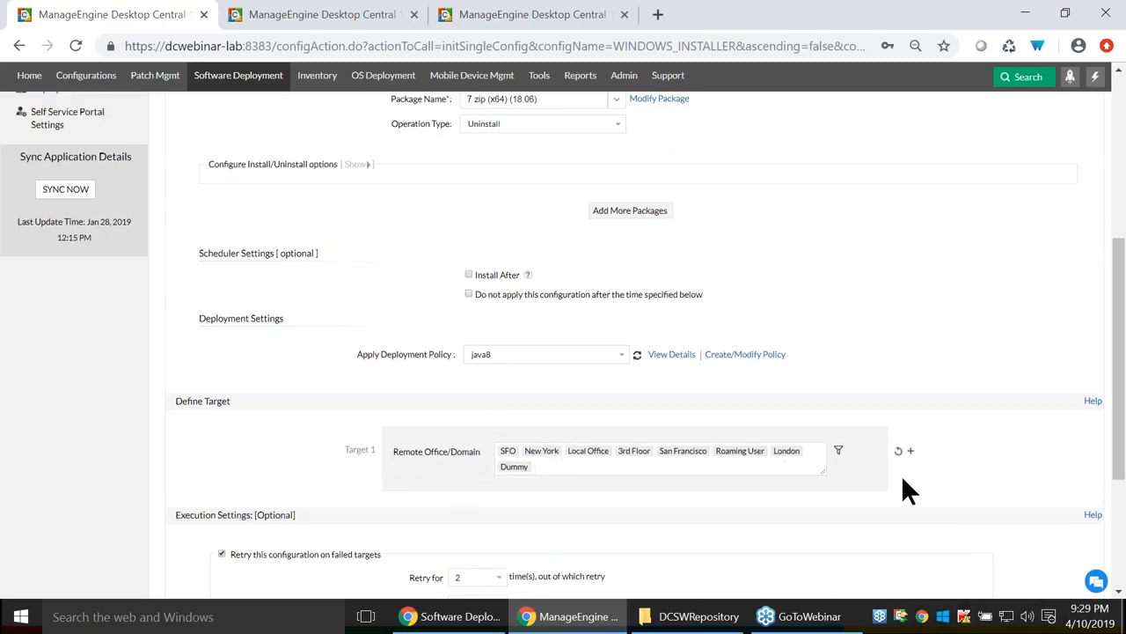
Review the computer filter criteria and close them without changes.
scroll(901, 474, "down", 1)
left_click(839, 364)
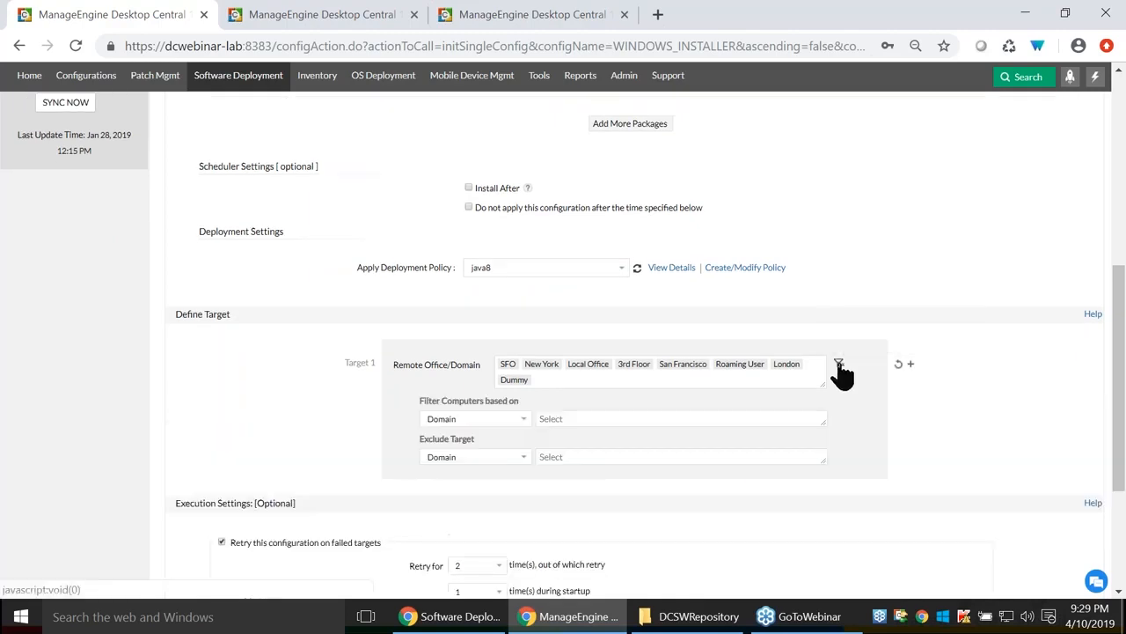
left_click(475, 417)
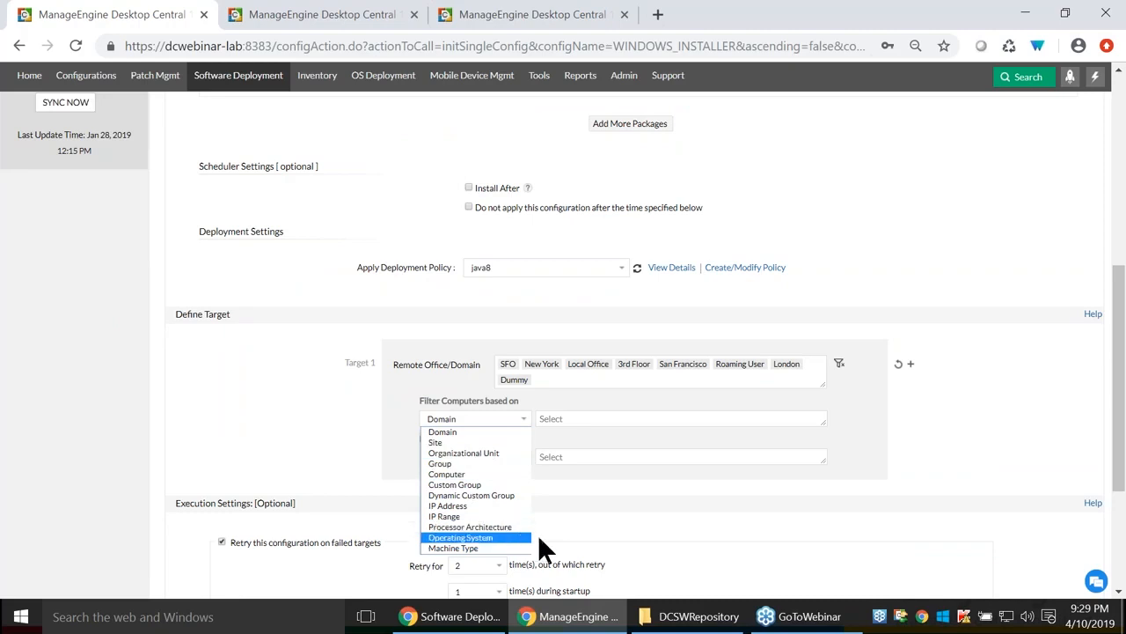
left_click(829, 464)
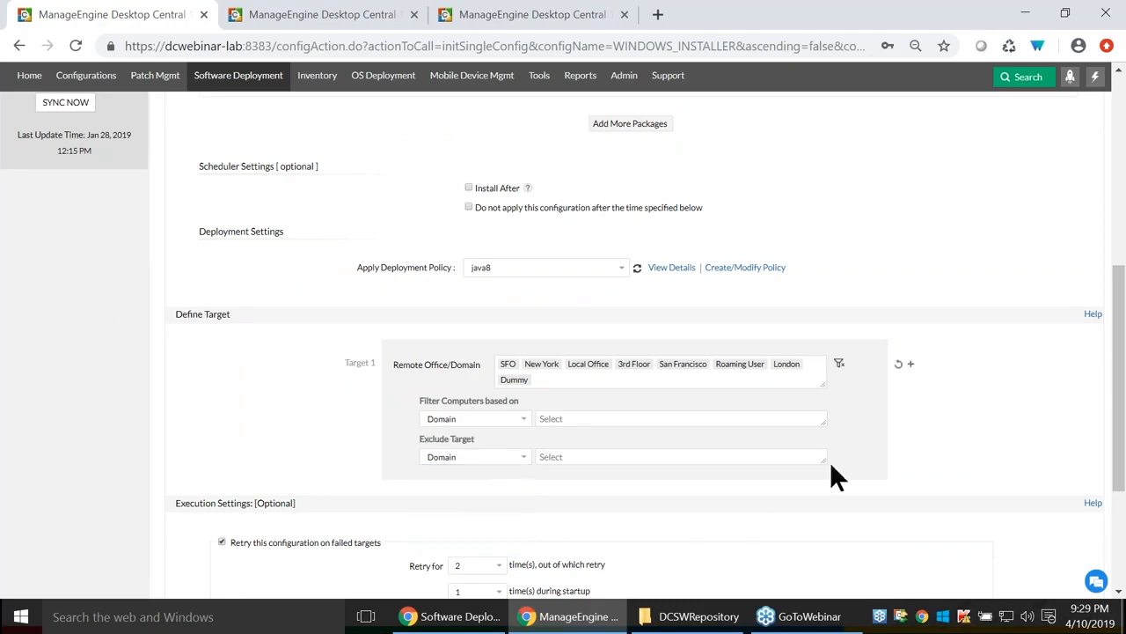
left_click(840, 365)
scroll(630, 446, "down", 2)
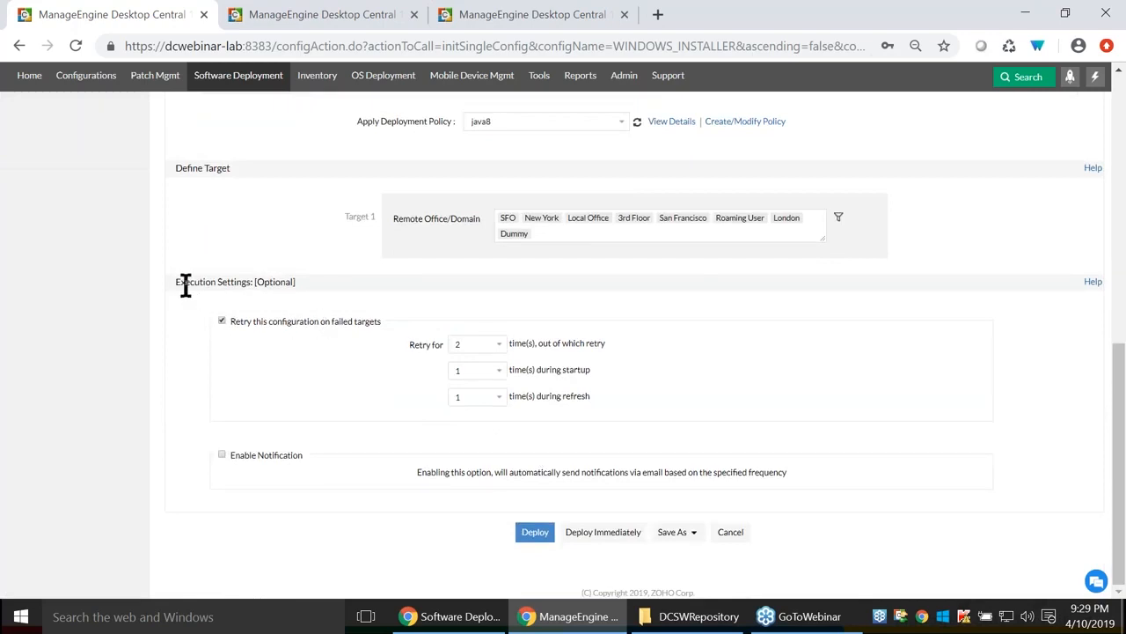
Retry the configuration on failed targets with 4 total retries.
left_click_drag(234, 321, 391, 330)
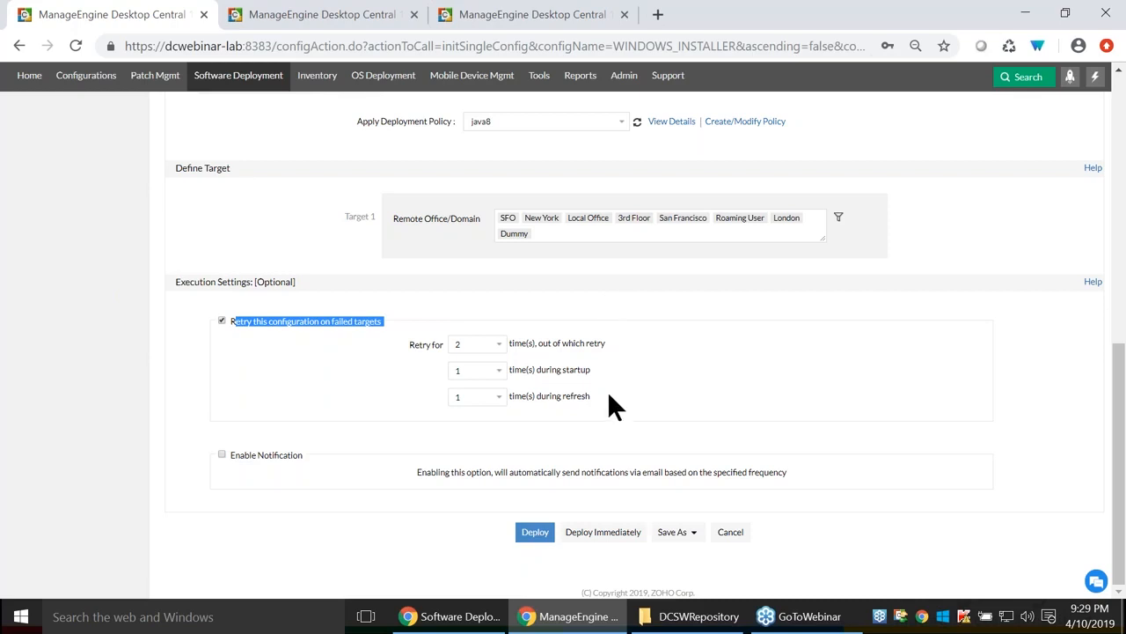
left_click(498, 345)
left_click(498, 345)
left_click(493, 345)
left_click(488, 341)
left_click(488, 341)
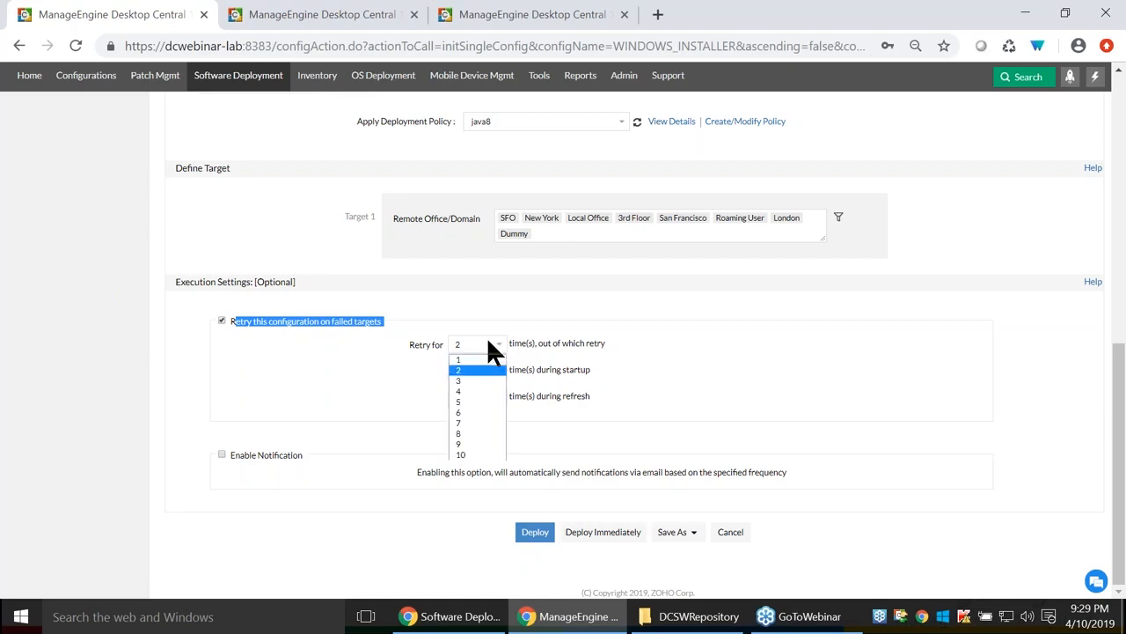
left_click(480, 370)
left_click(486, 344)
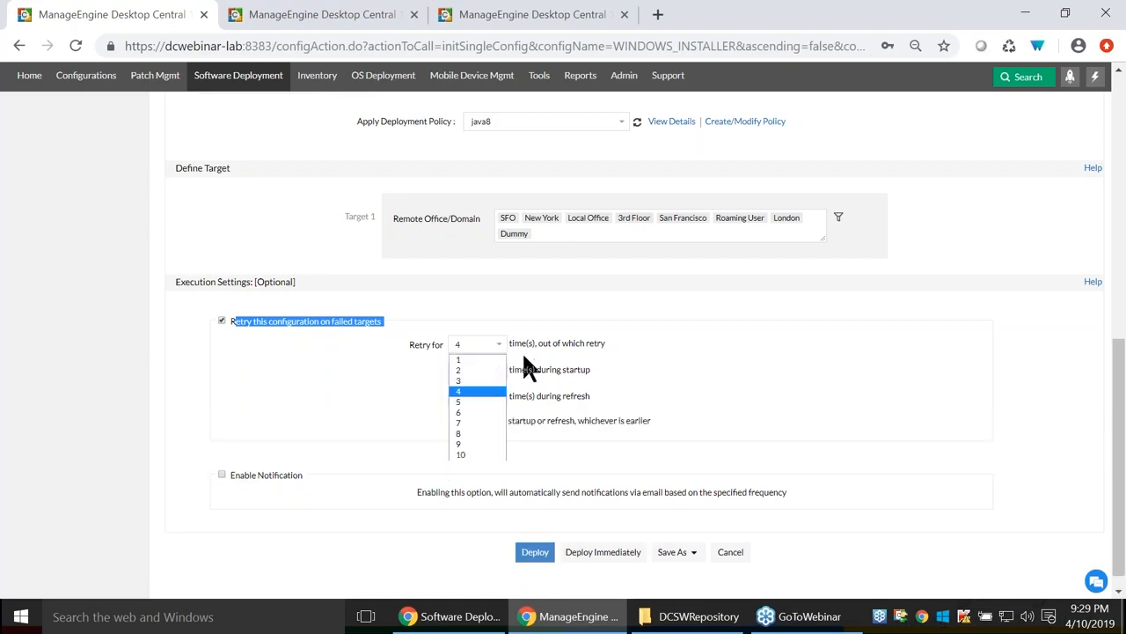
left_click(620, 404)
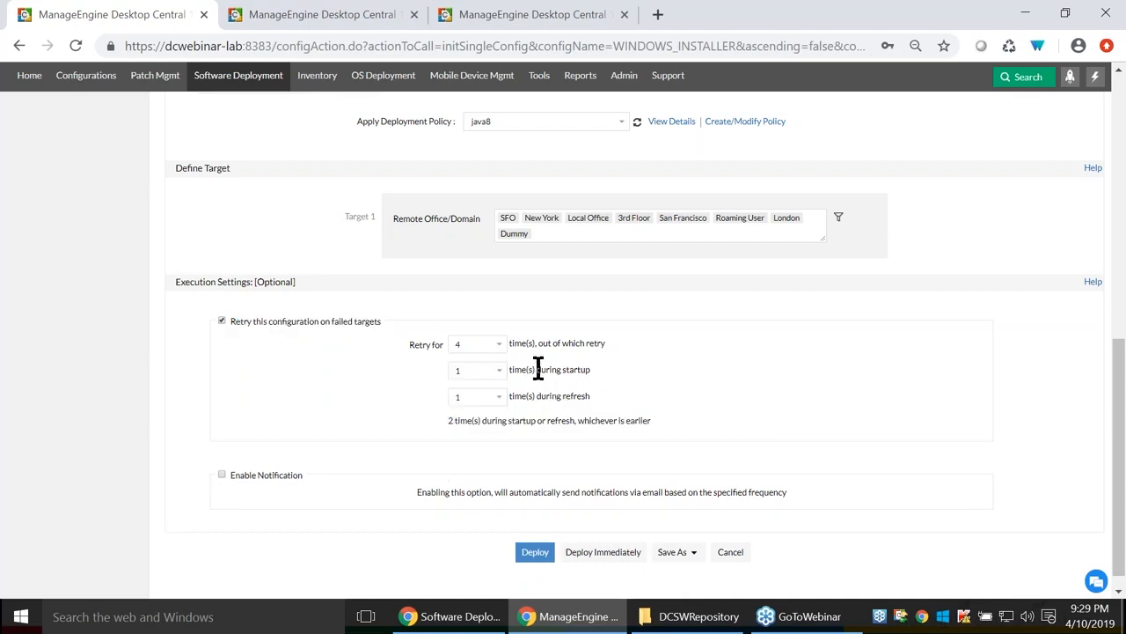
Set 1 retry during startup and 1 during refresh, and enable e-mail notification.
left_click_drag(536, 369, 596, 370)
left_click_drag(535, 396, 591, 396)
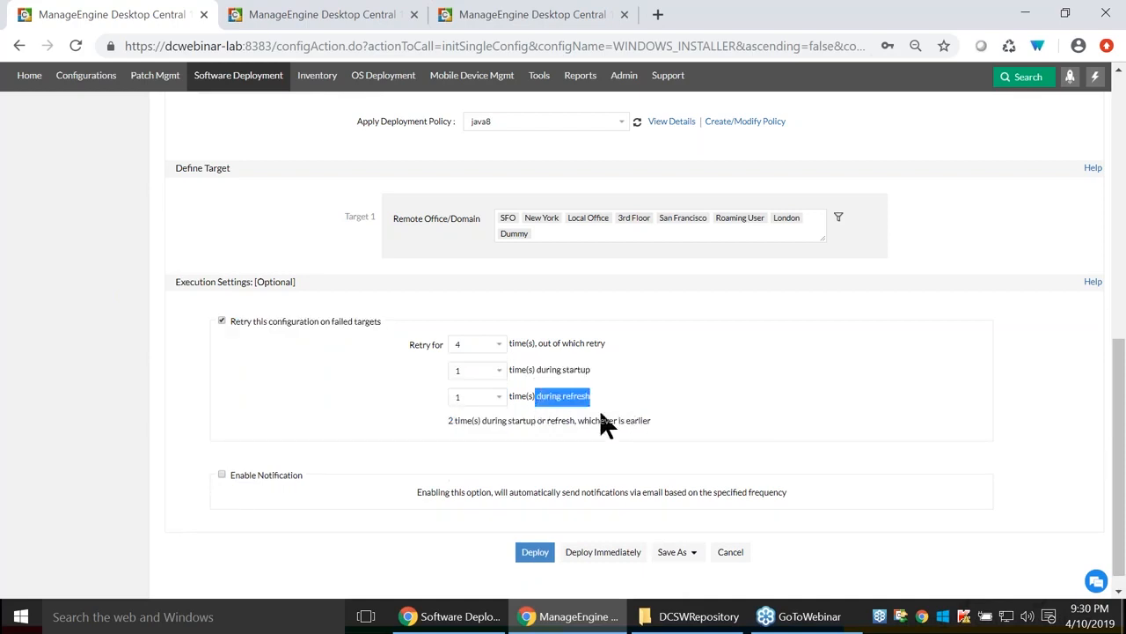
left_click(486, 369)
left_click(222, 474)
scroll(696, 427, "down", 2)
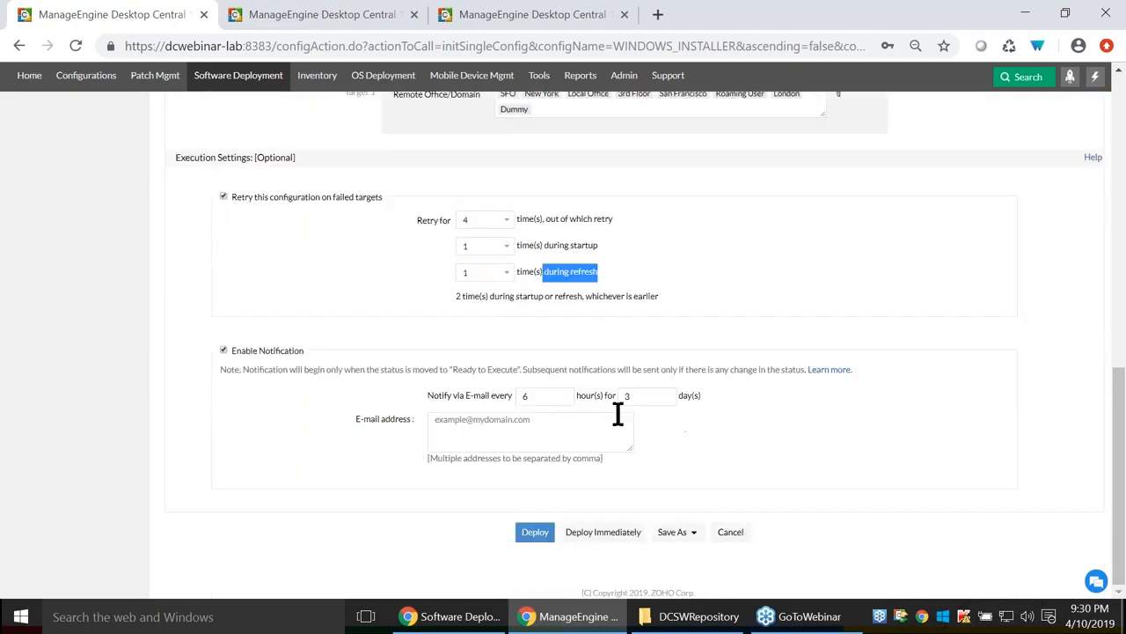
left_click(550, 420)
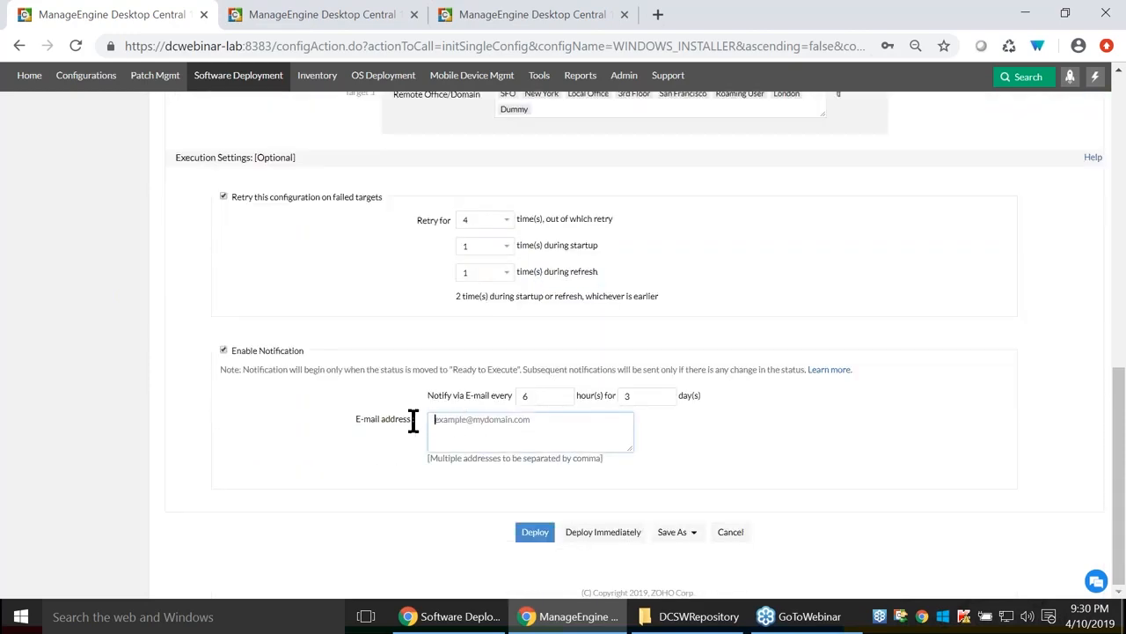
left_click(535, 15)
left_click(626, 122)
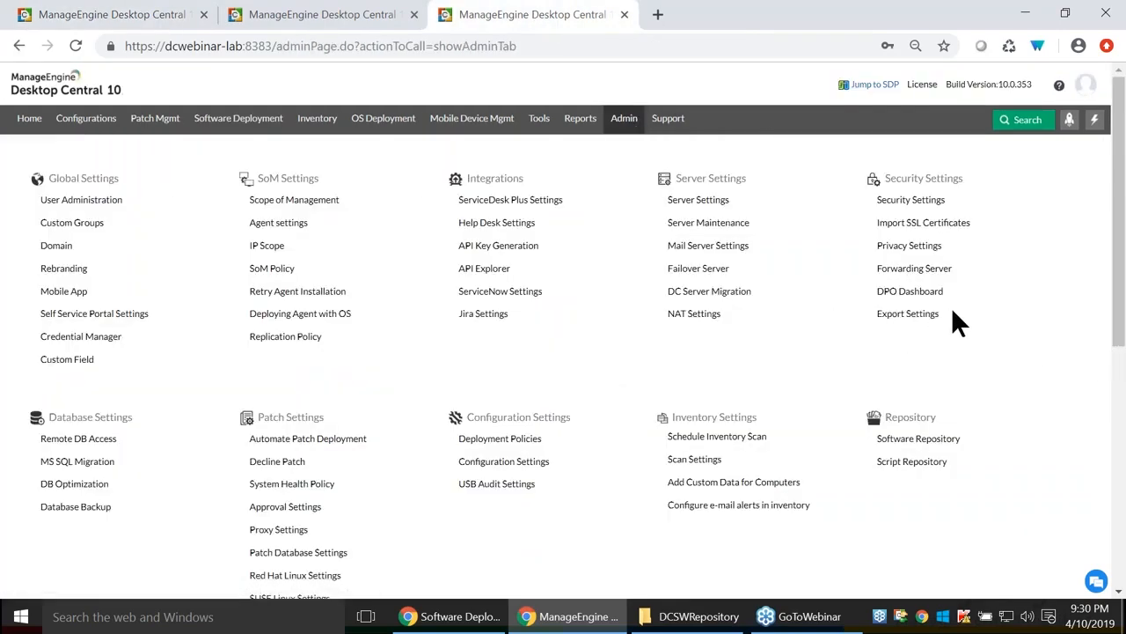
left_click(715, 247)
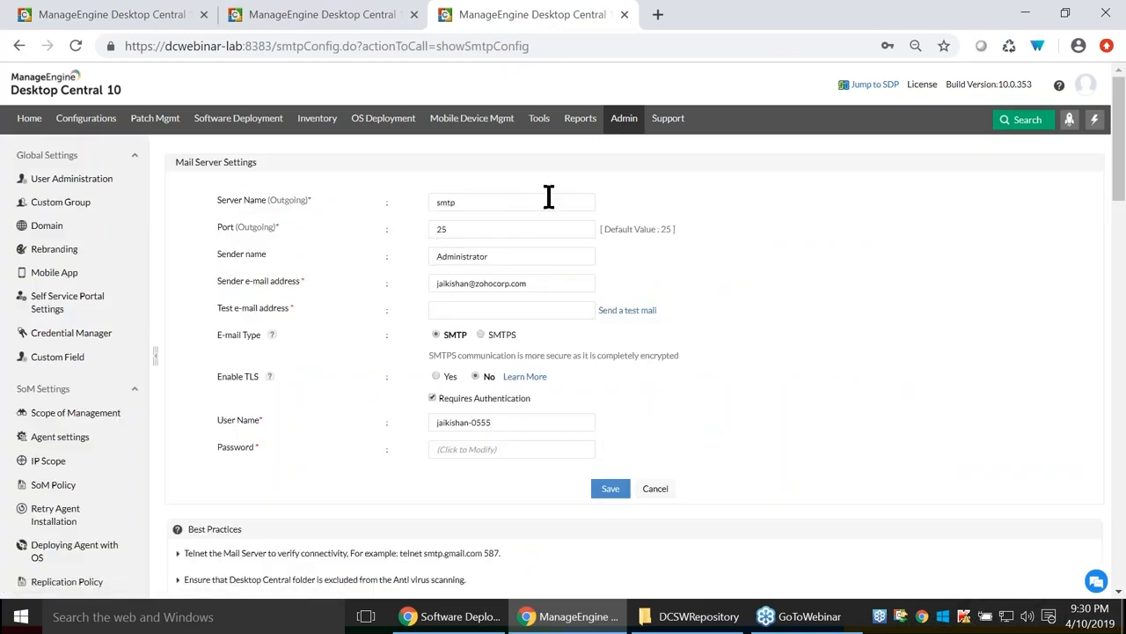
left_click(189, 14)
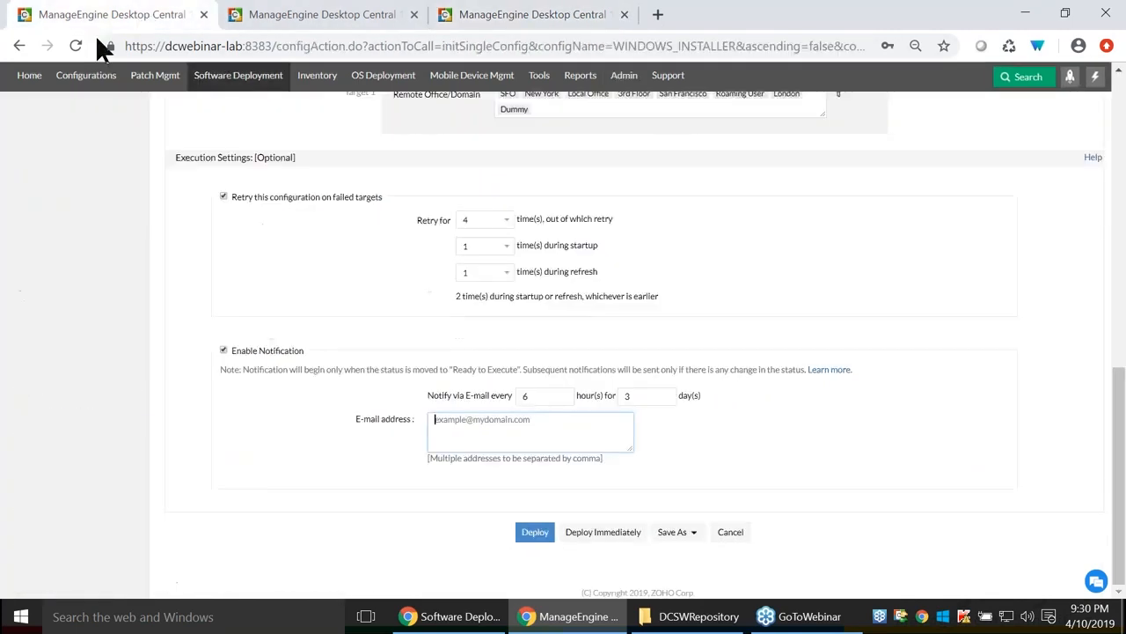
left_click(439, 421)
Scroll to the top of the Java deployment form and switch to the Java 8 slide.
scroll(592, 425, "up", 10)
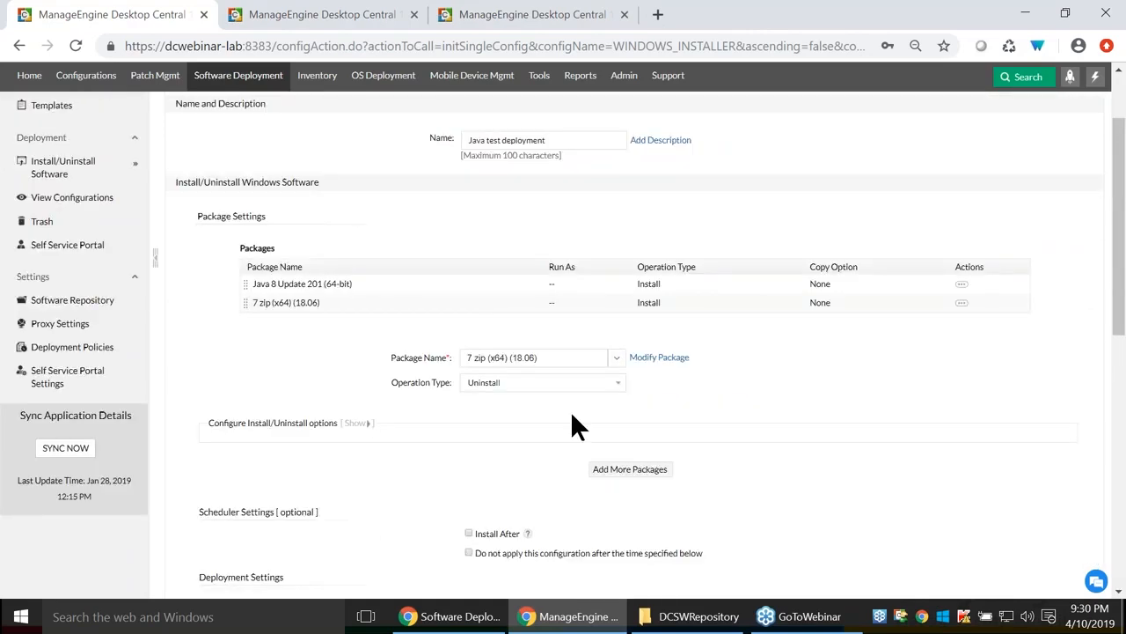
scroll(408, 330, "up", 1)
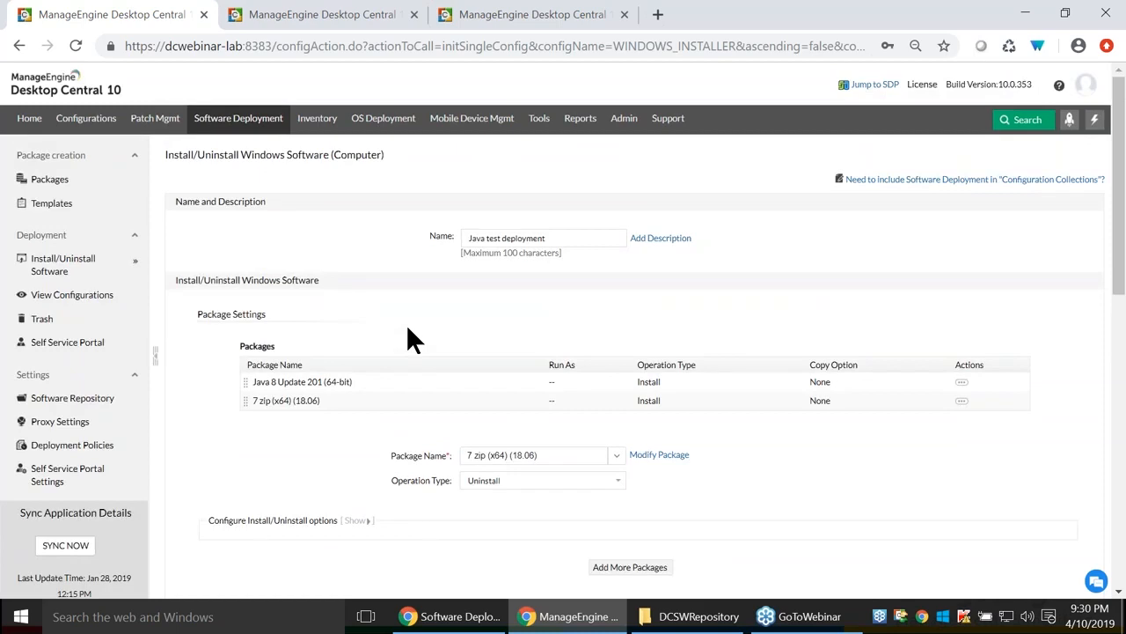
key("alt+Tab")
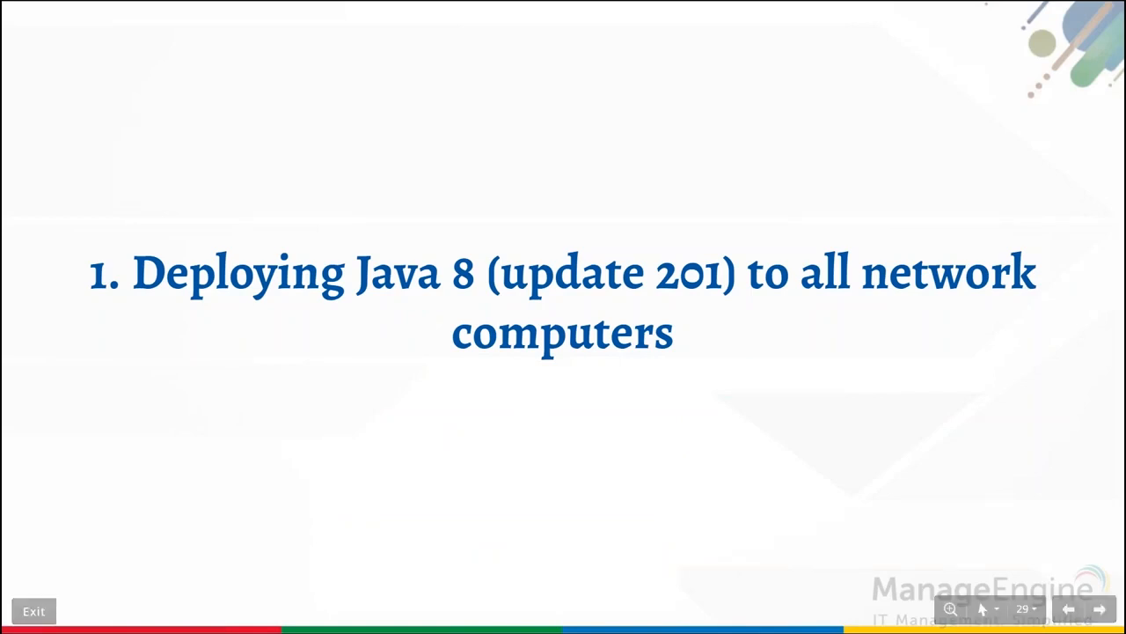
Advance to slide 30 on MS Office 2019 for Sales, then return to Desktop Central.
key("Right")
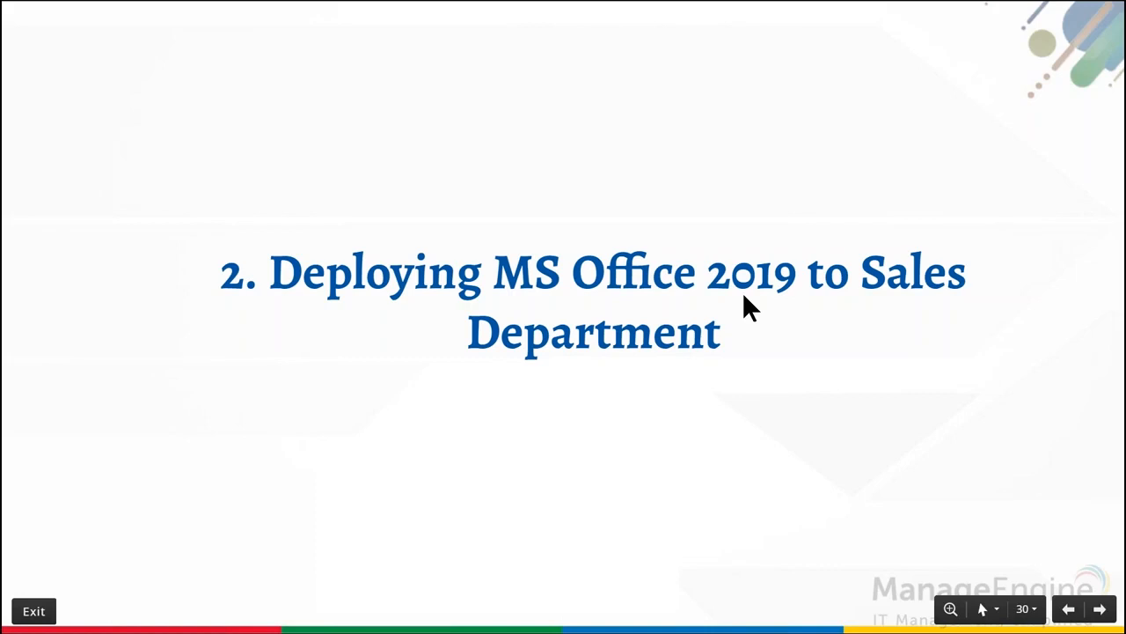
key("alt+Tab")
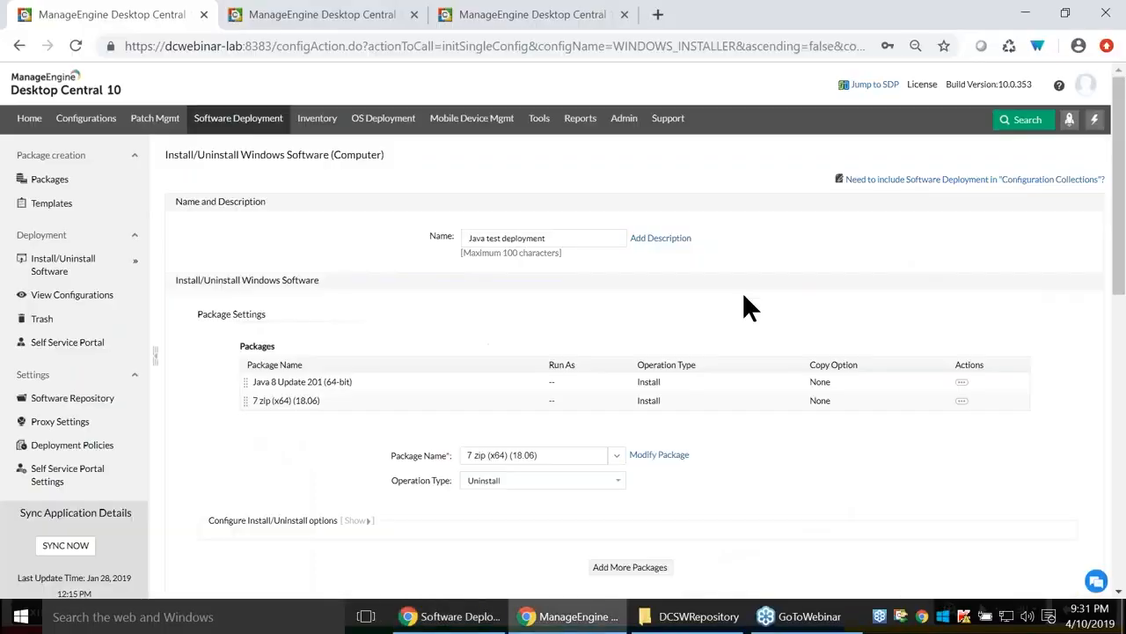
Filter the Templates list's Application column by 'office' to reveal Microsoft Office 2019.
left_click(51, 203)
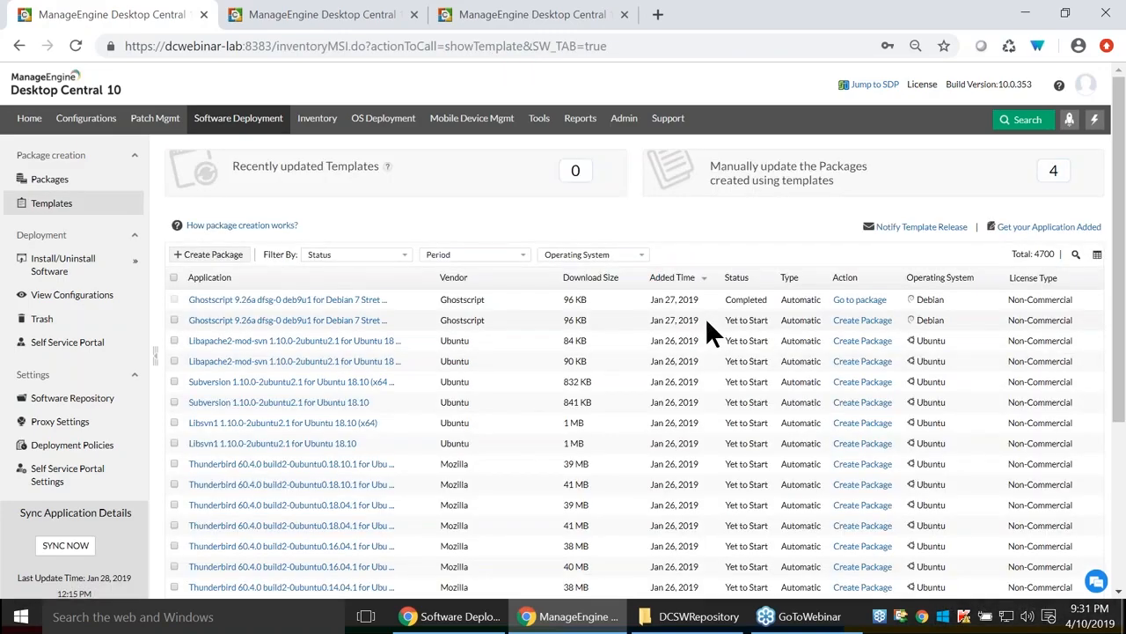
key("alt+Tab")
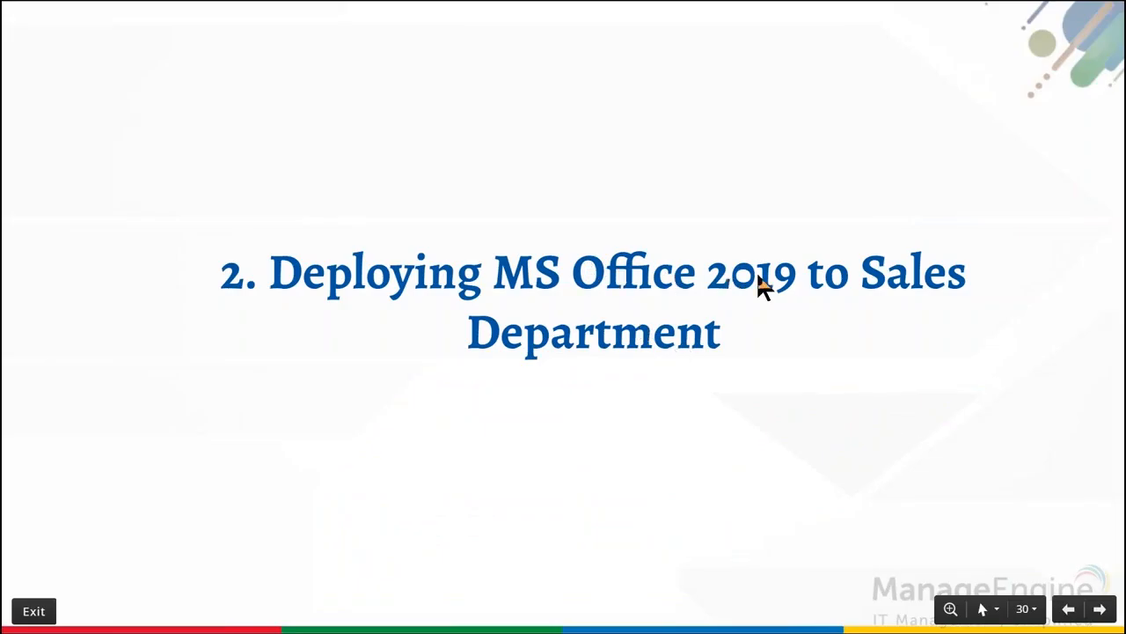
key("alt+Tab")
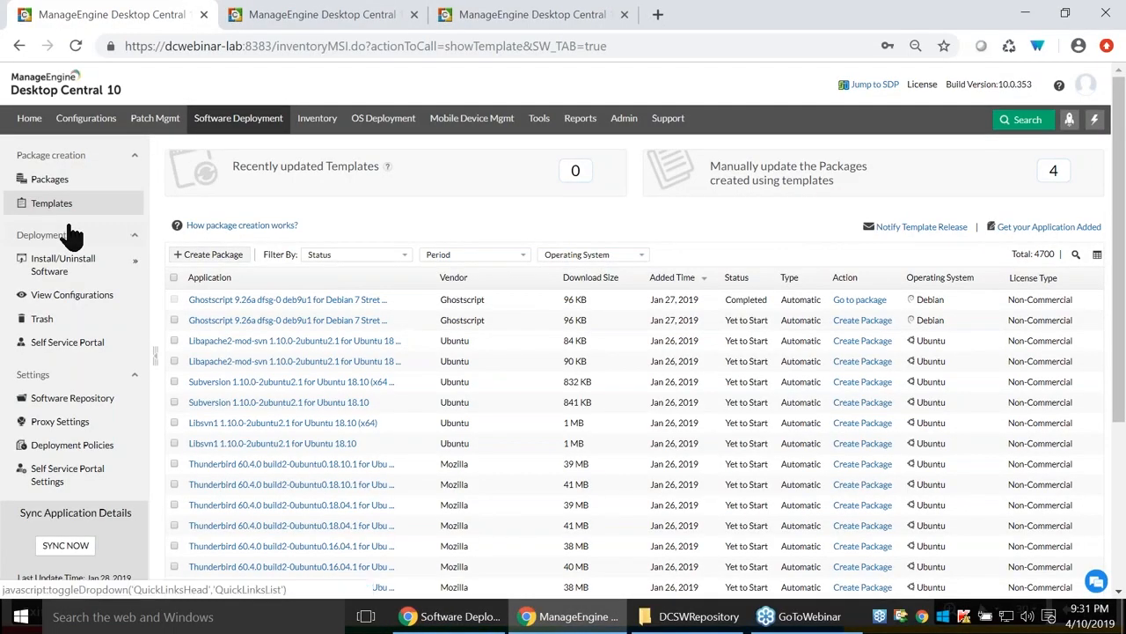
left_click(1076, 257)
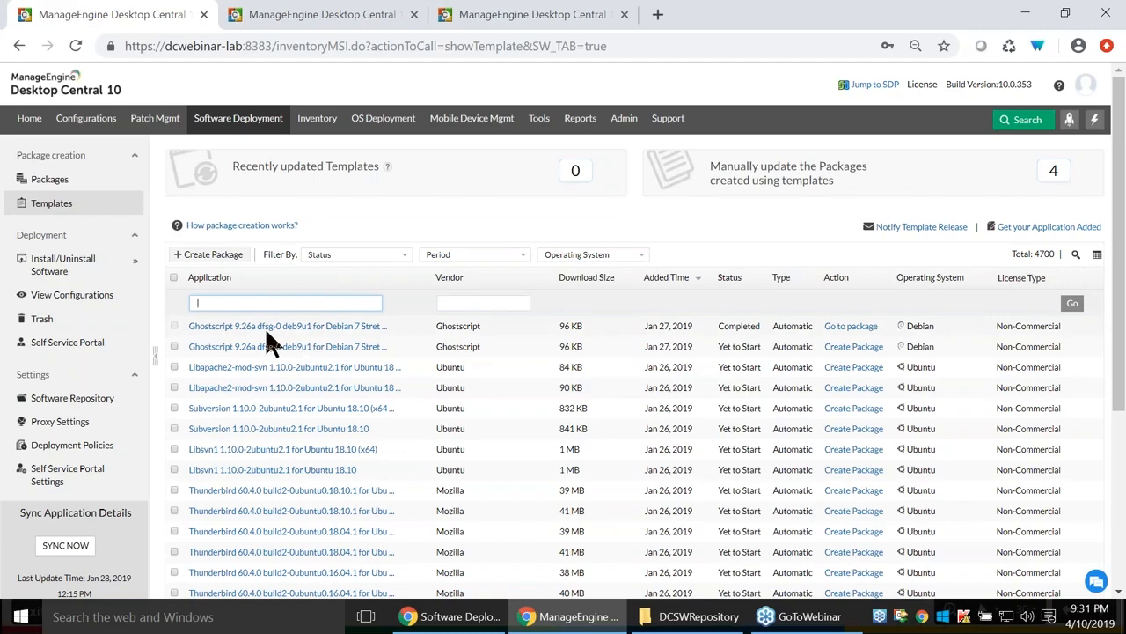
type("office")
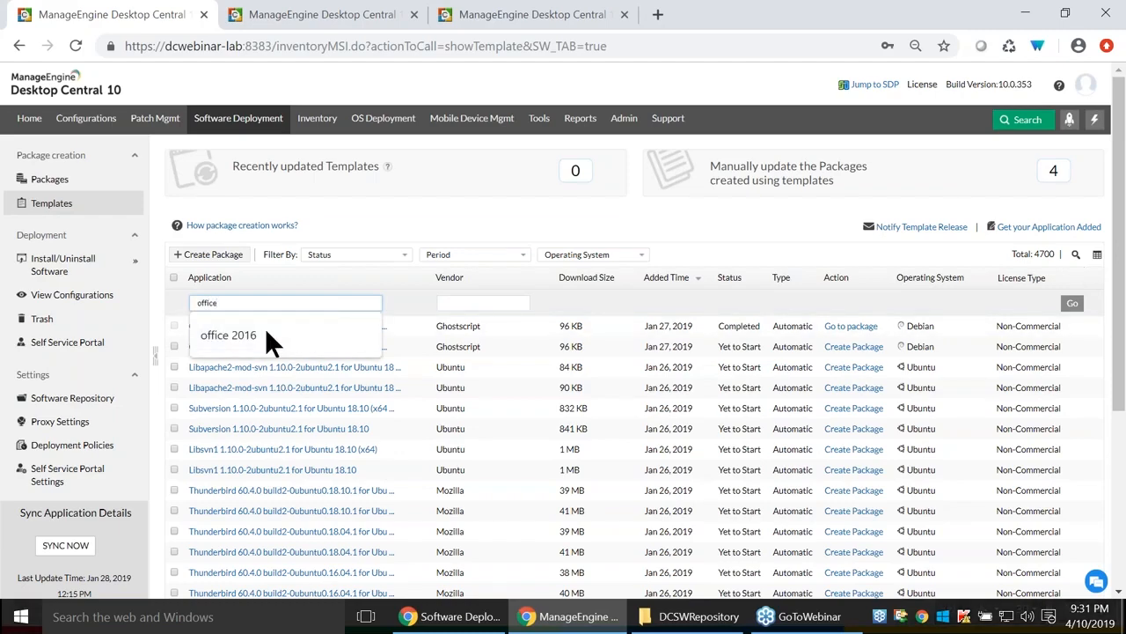
key("Return")
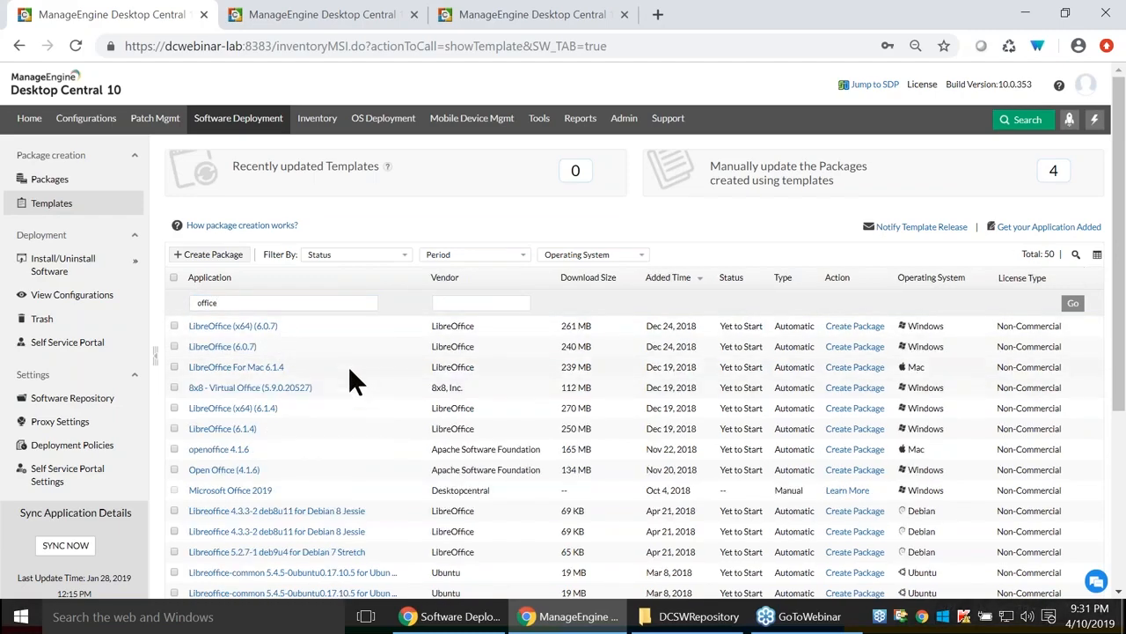
scroll(350, 374, "down", 3)
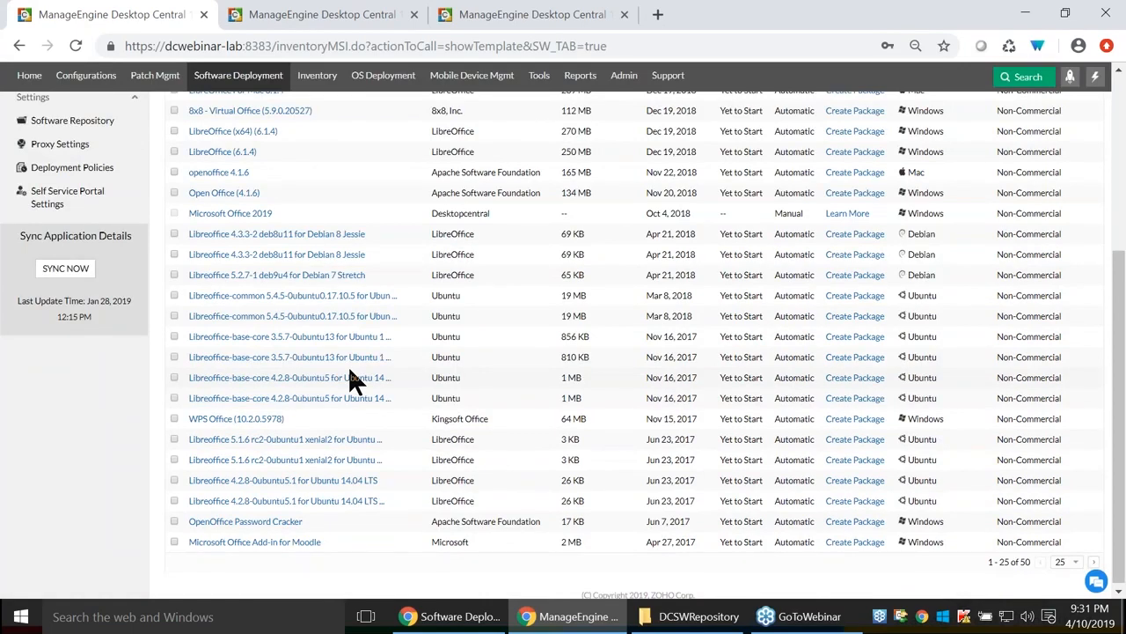
scroll(350, 377, "up", 3)
left_click(239, 303)
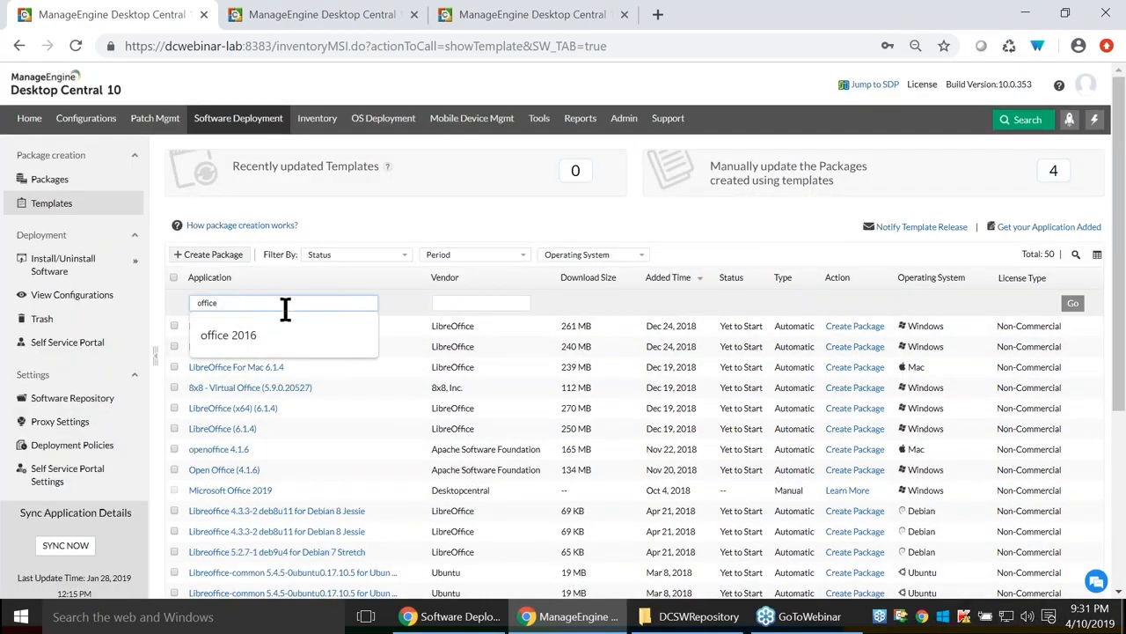
key("Return")
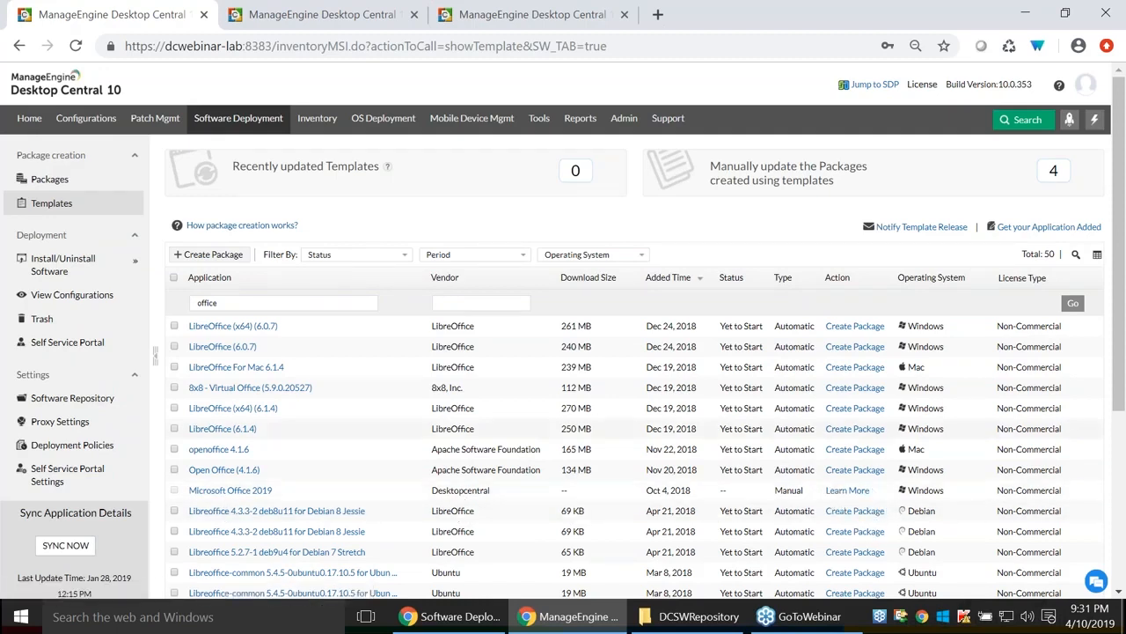
Open the Microsoft Office 2019 template and read its How-To documentation.
left_click(229, 491)
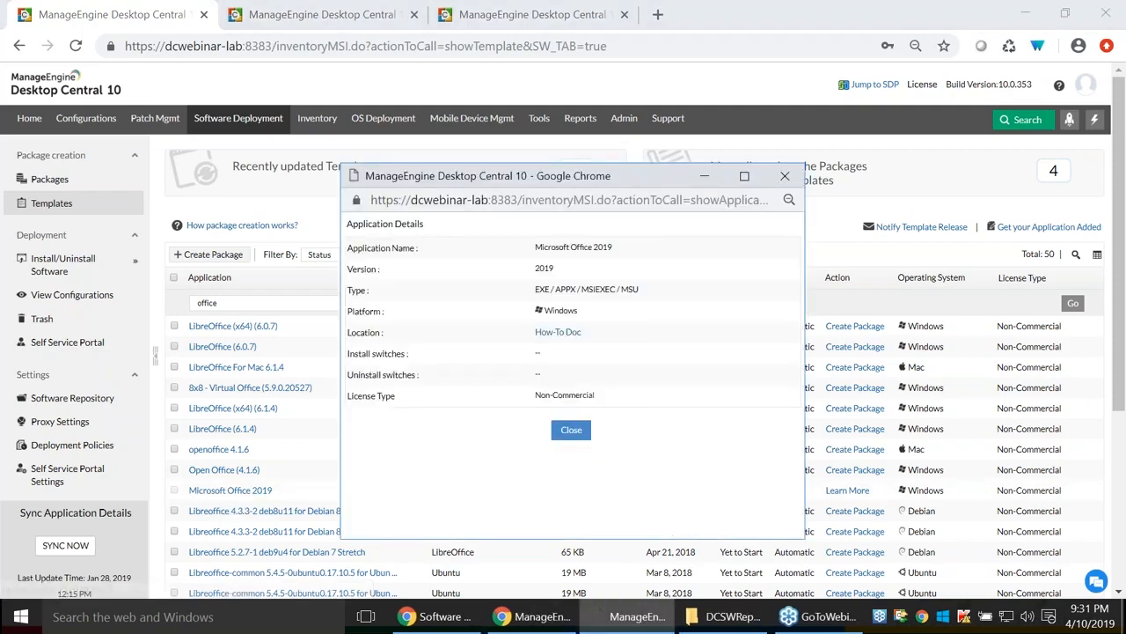
left_click(561, 334)
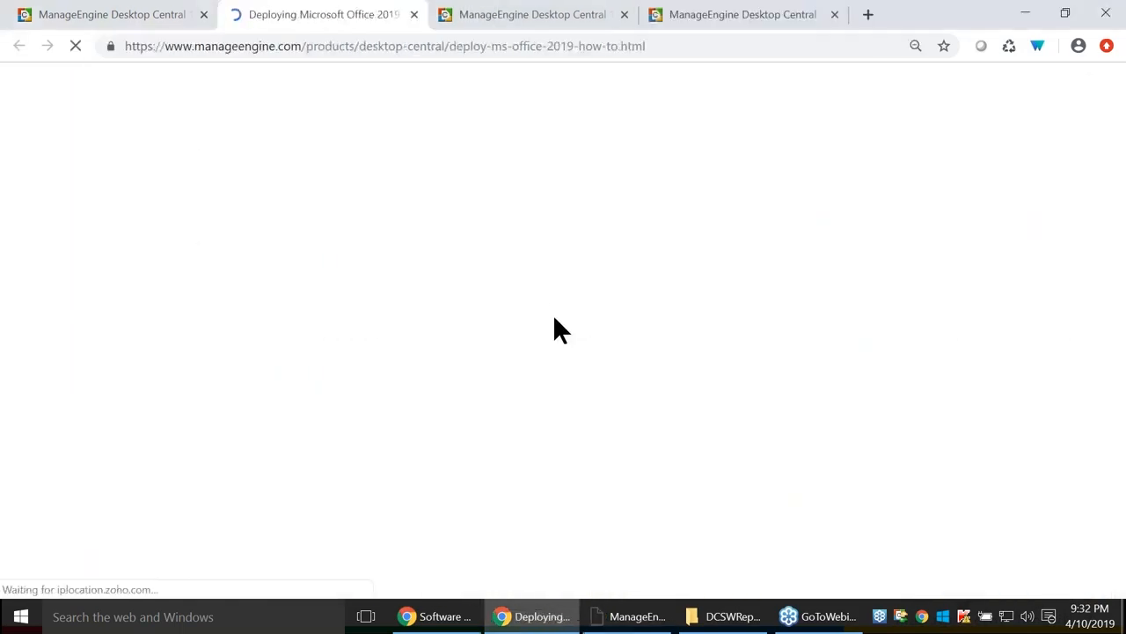
scroll(785, 374, "down", 2)
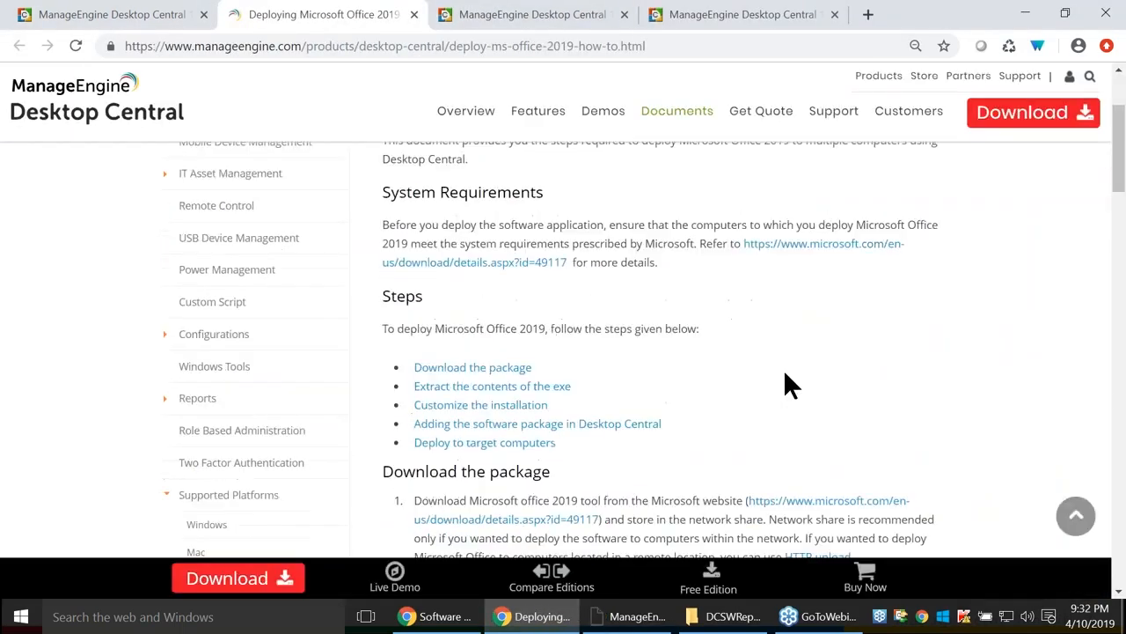
scroll(784, 374, "down", 1)
scroll(783, 378, "down", 1)
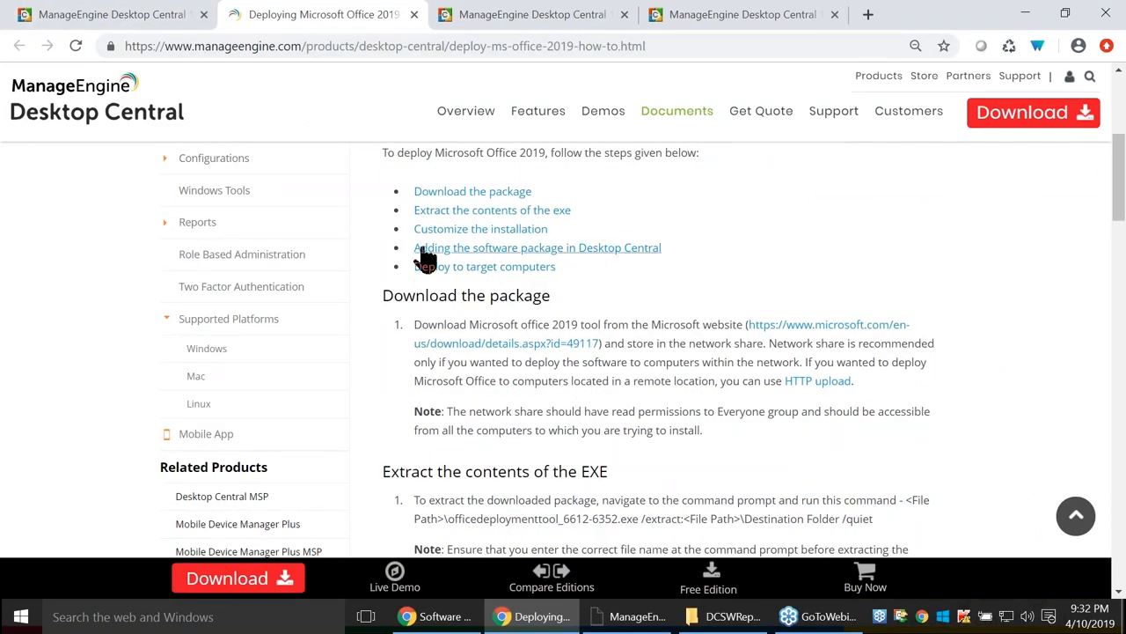
scroll(422, 256, "up", 3)
scroll(701, 414, "down", 4)
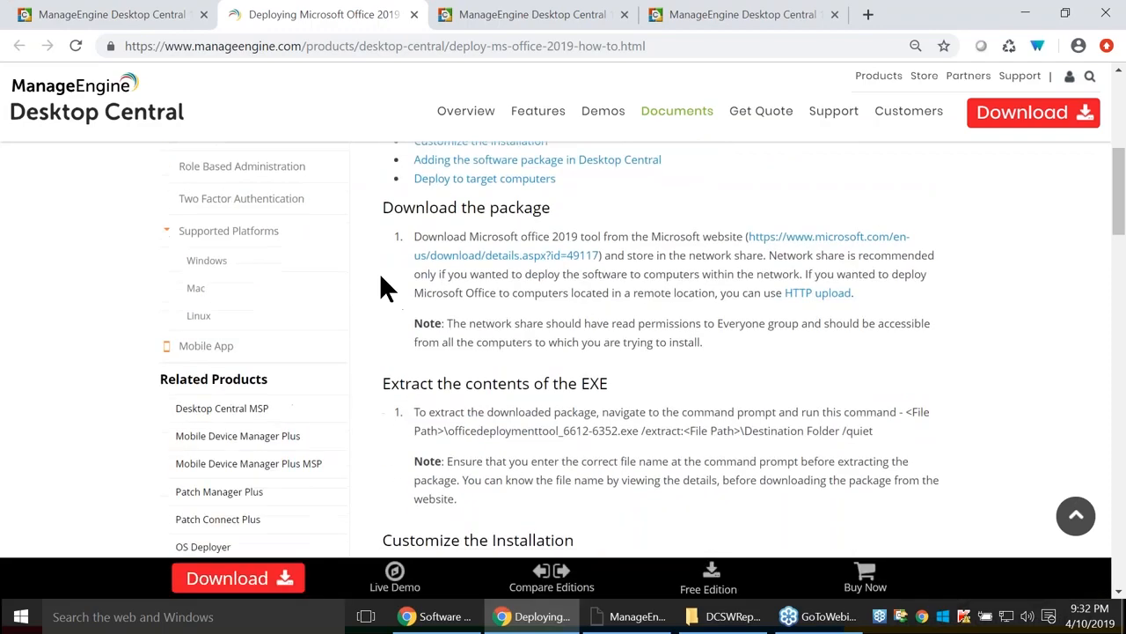
Open Microsoft's Office Deployment Tool download page, then bring up the DCSWRepository folder.
left_click(851, 236)
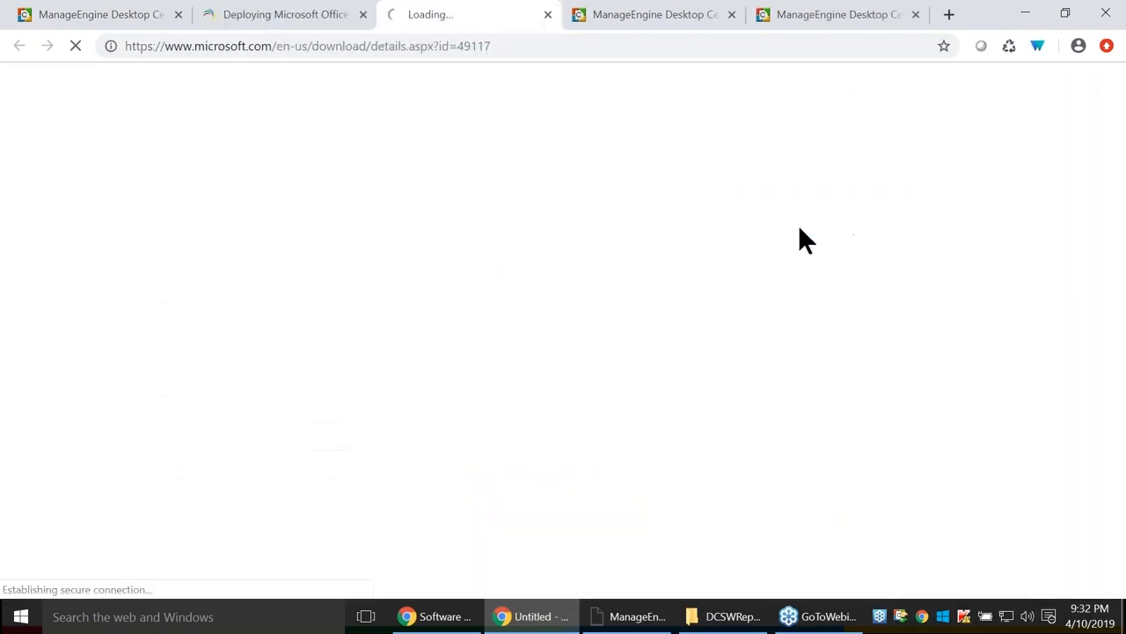
scroll(674, 493, "down", 3)
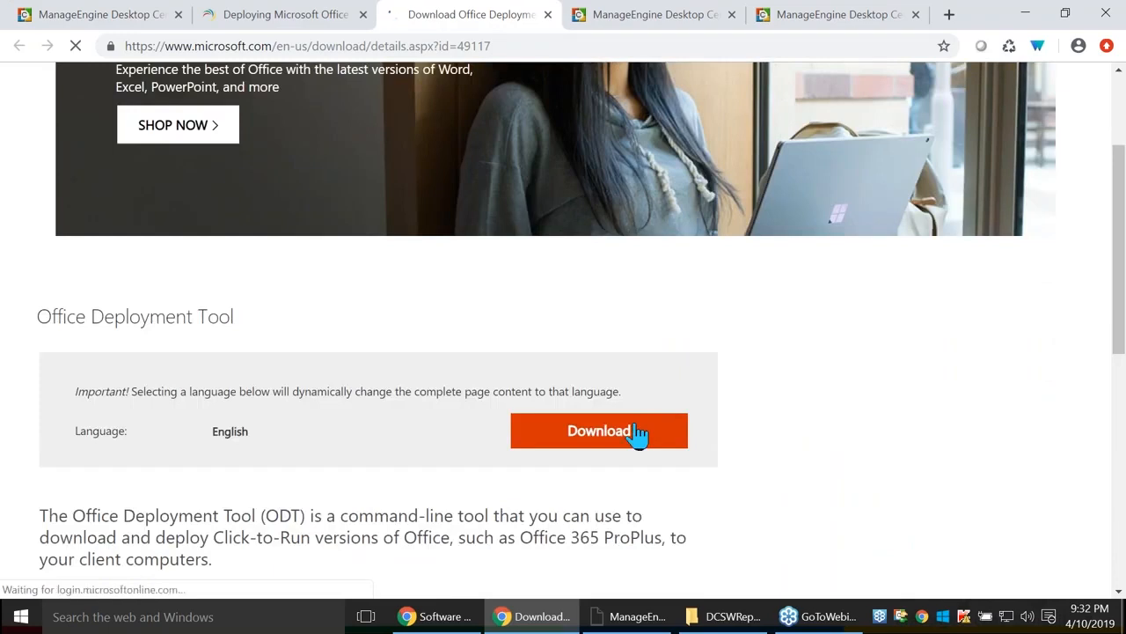
left_click(724, 617)
left_click(260, 182)
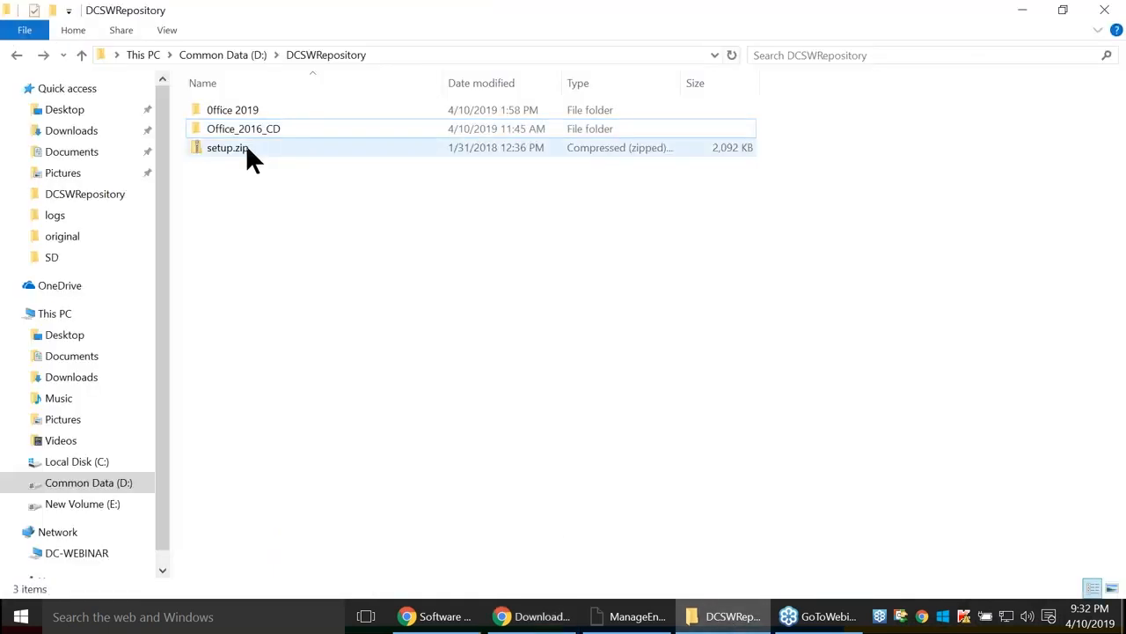
Open the Office 2019 folder, which holds only configuration.xml and setup.exe.
double_click(235, 109)
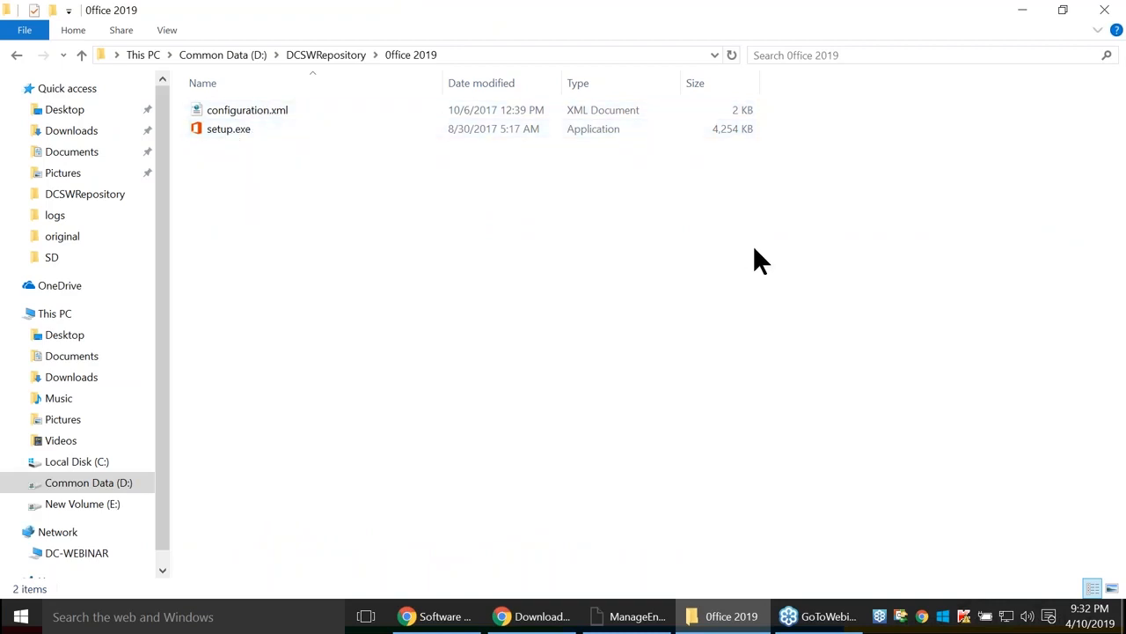
key("alt+Tab")
key("alt+Tab")
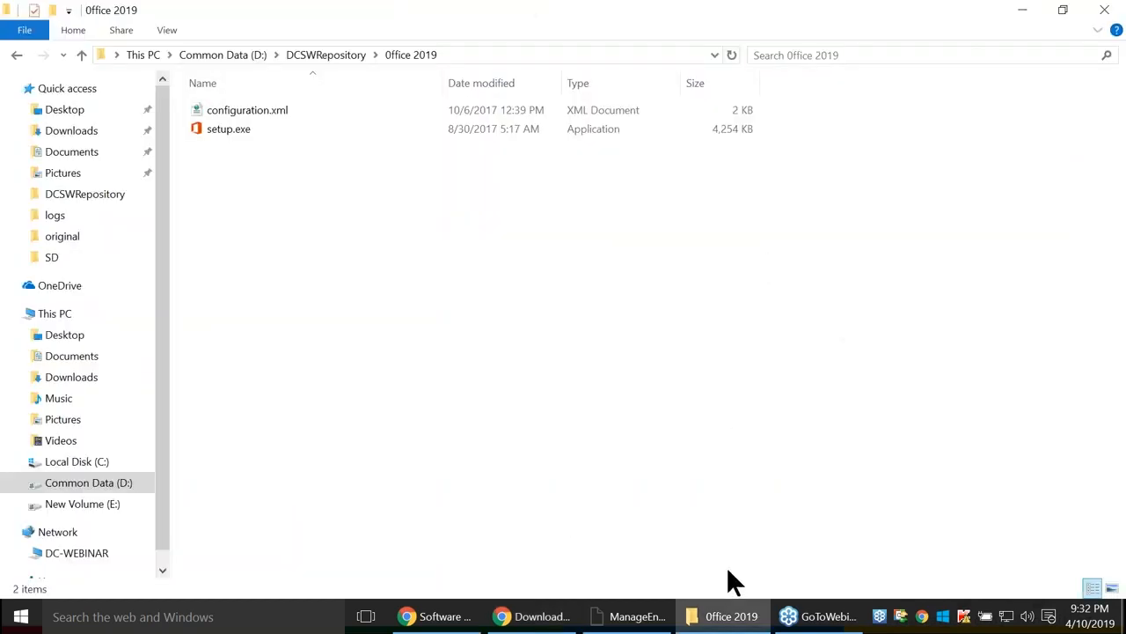
left_click(731, 616)
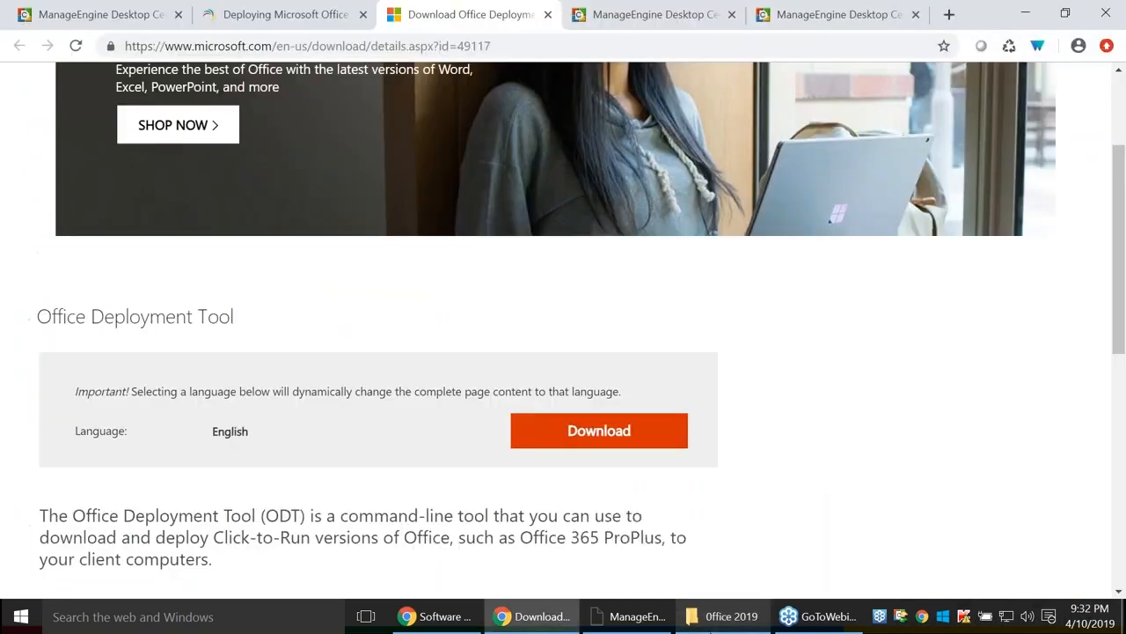
left_click(730, 616)
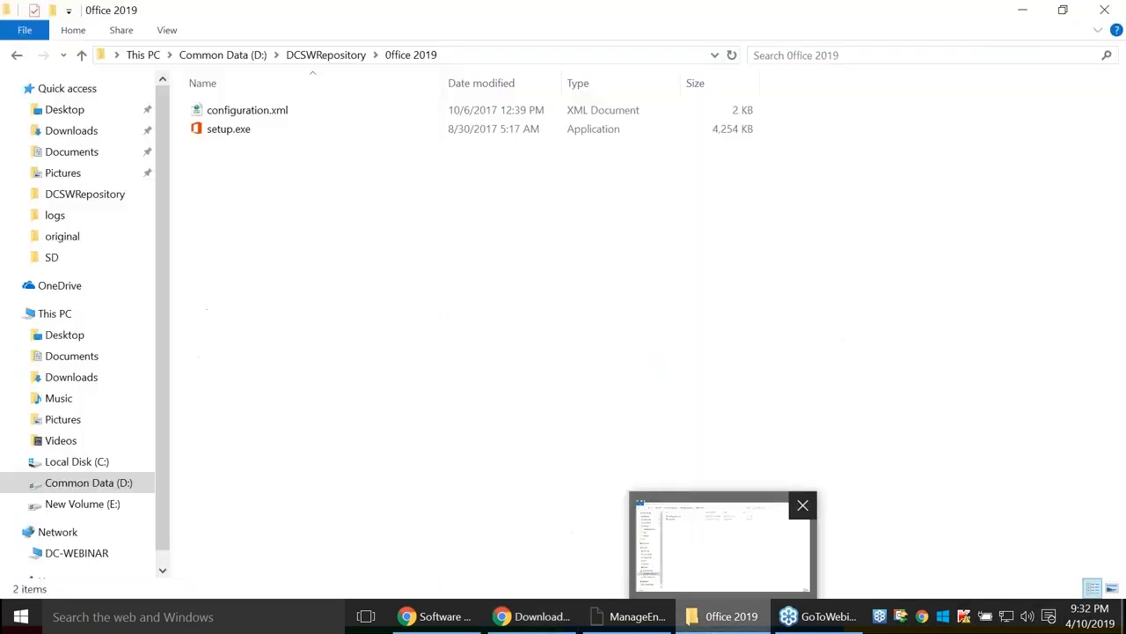
Open Office_2016_CD in DCSWRepository and browse its installer folders, config XMLs and setup.exe.
left_click(17, 54)
left_click(260, 132)
double_click(256, 129)
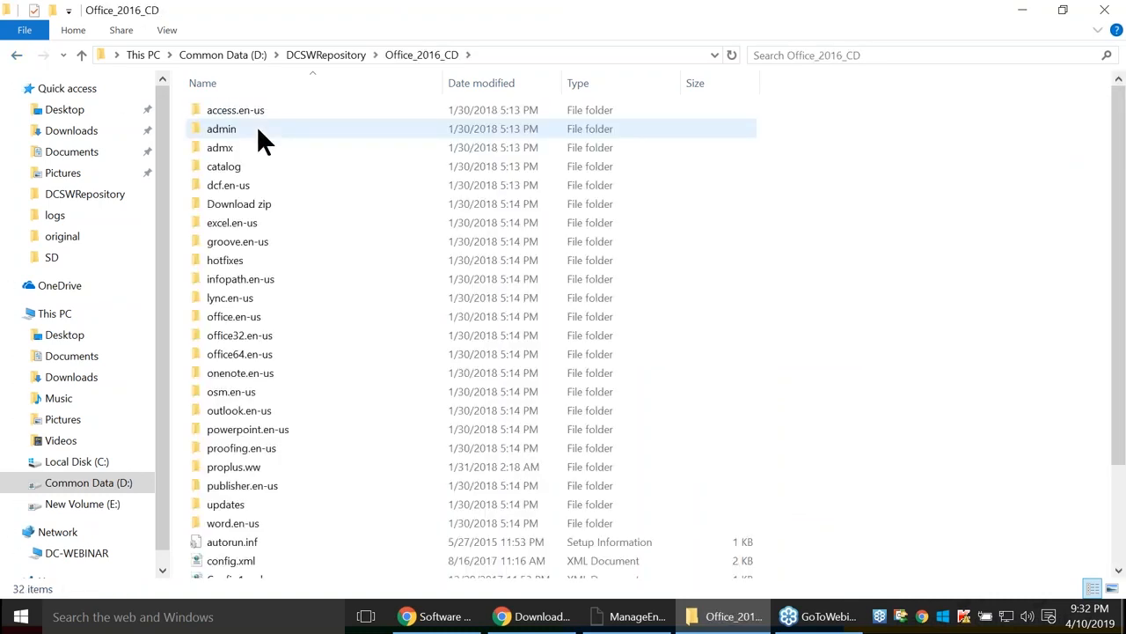
scroll(836, 352, "down", 2)
scroll(906, 440, "up", 2)
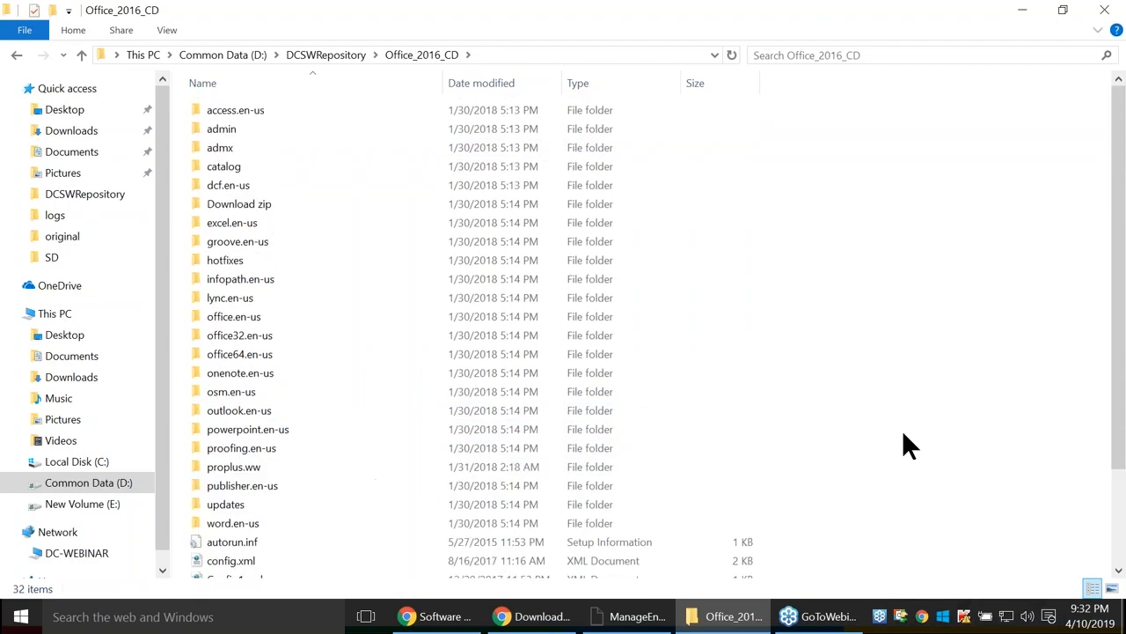
key("alt+Tab")
key("alt+Tab")
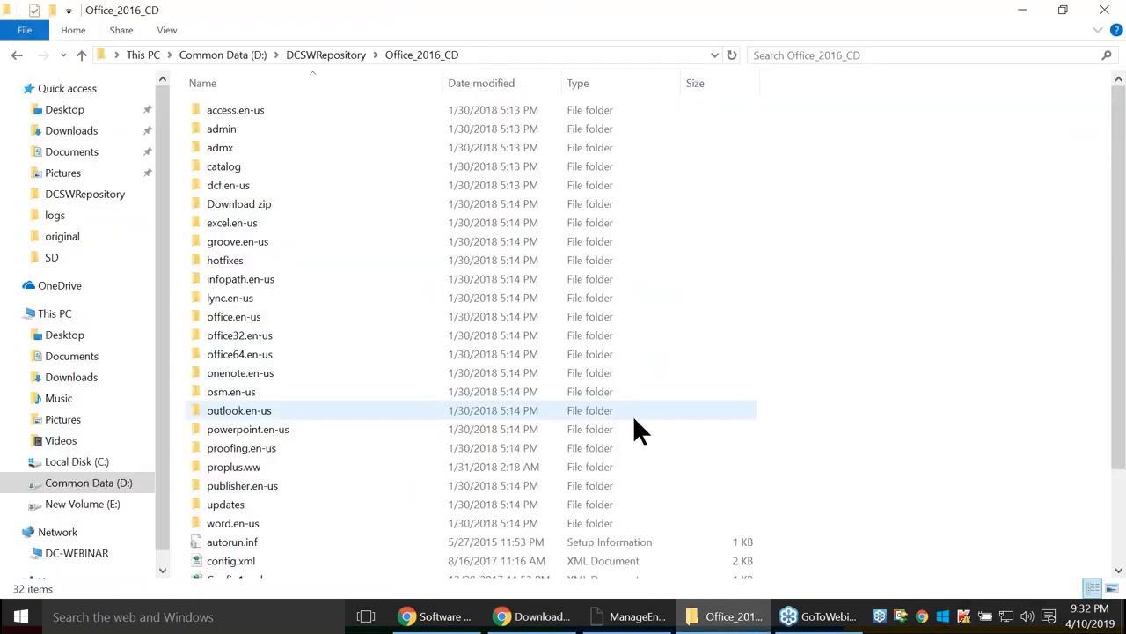
key("alt+Tab")
key("alt+Tab")
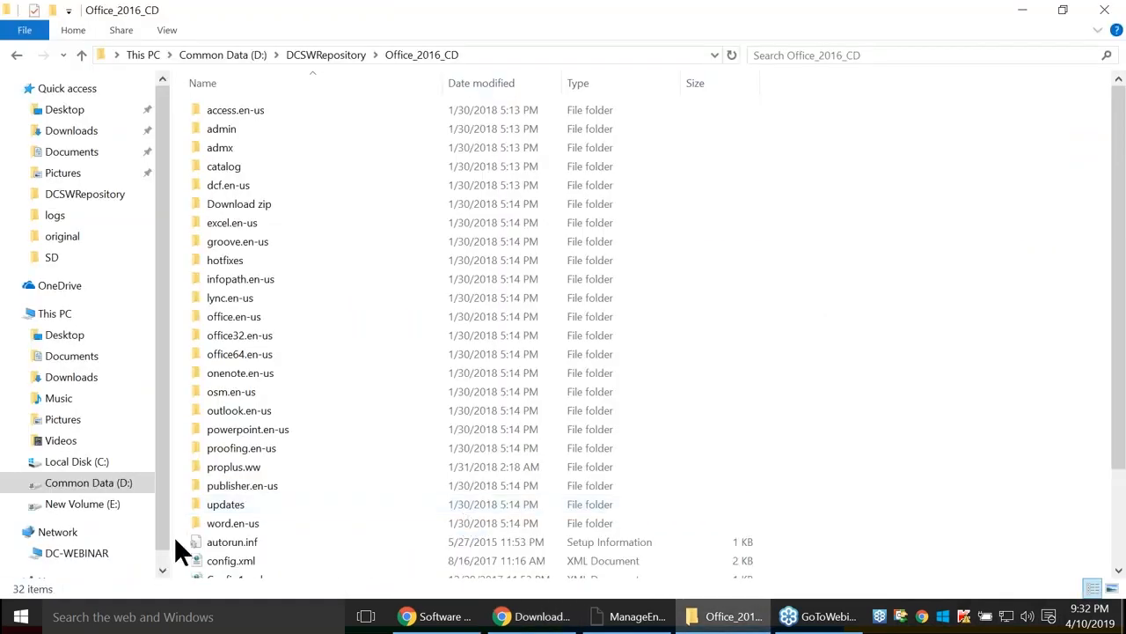
scroll(304, 536, "down", 2)
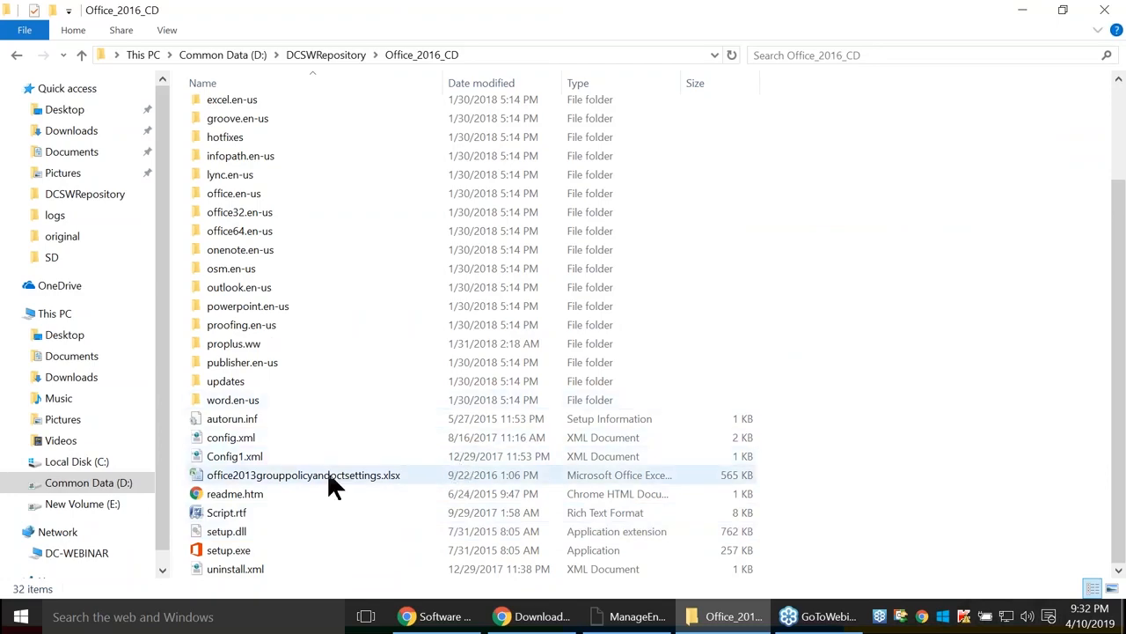
Start a new Windows package in Desktop Central named 'Office 2019'.
key("alt+Tab")
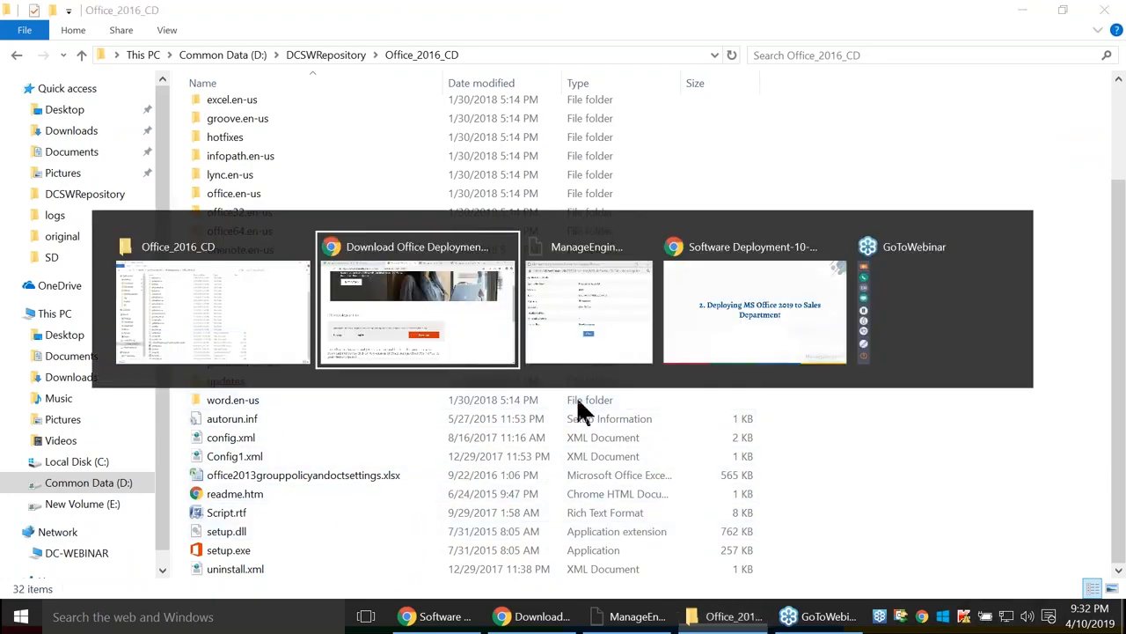
left_click(93, 17)
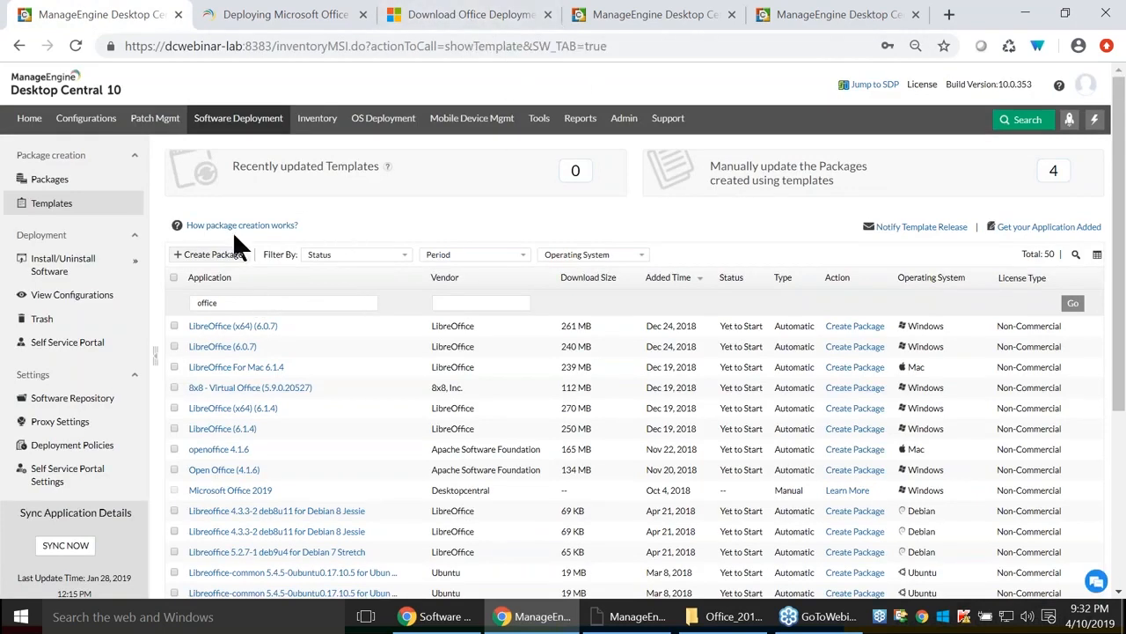
left_click(42, 180)
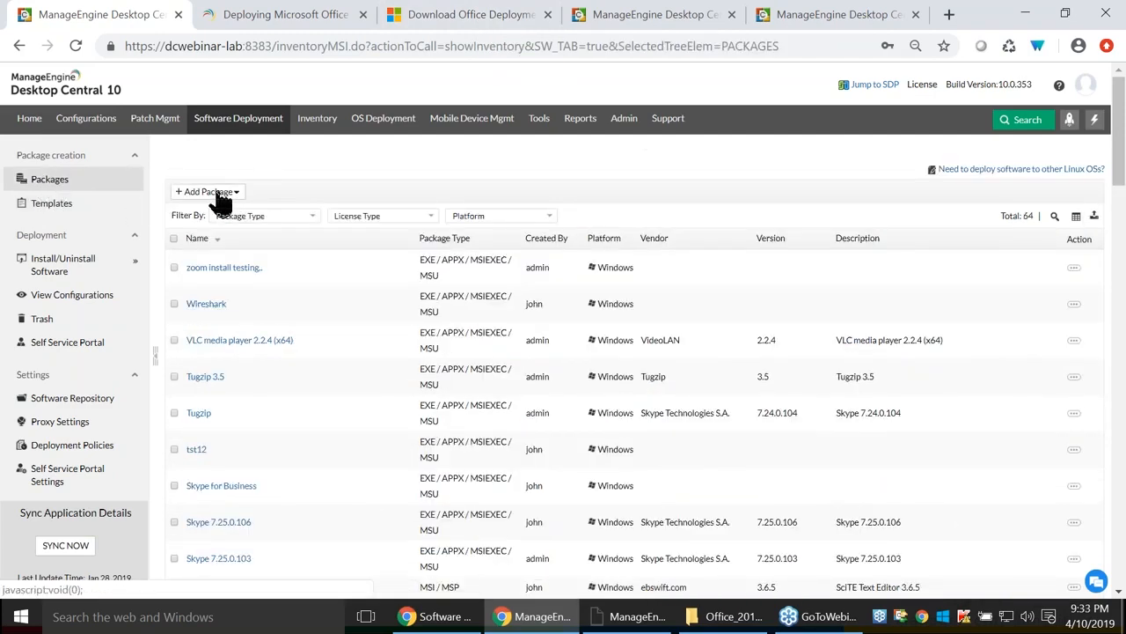
left_click(217, 194)
left_click(206, 210)
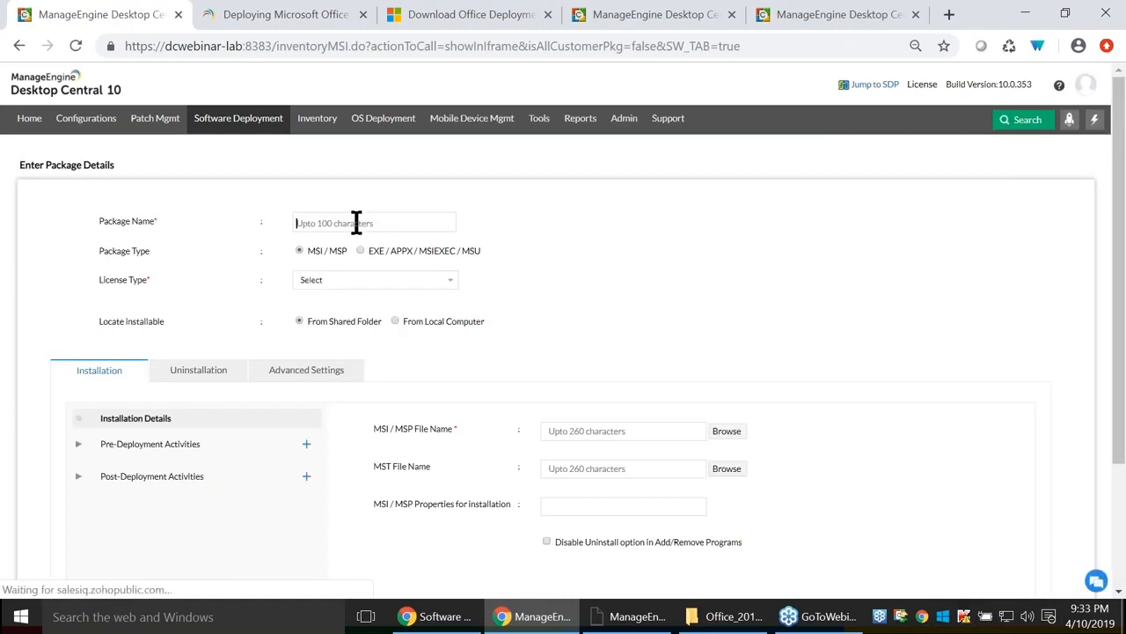
type("Office 2019")
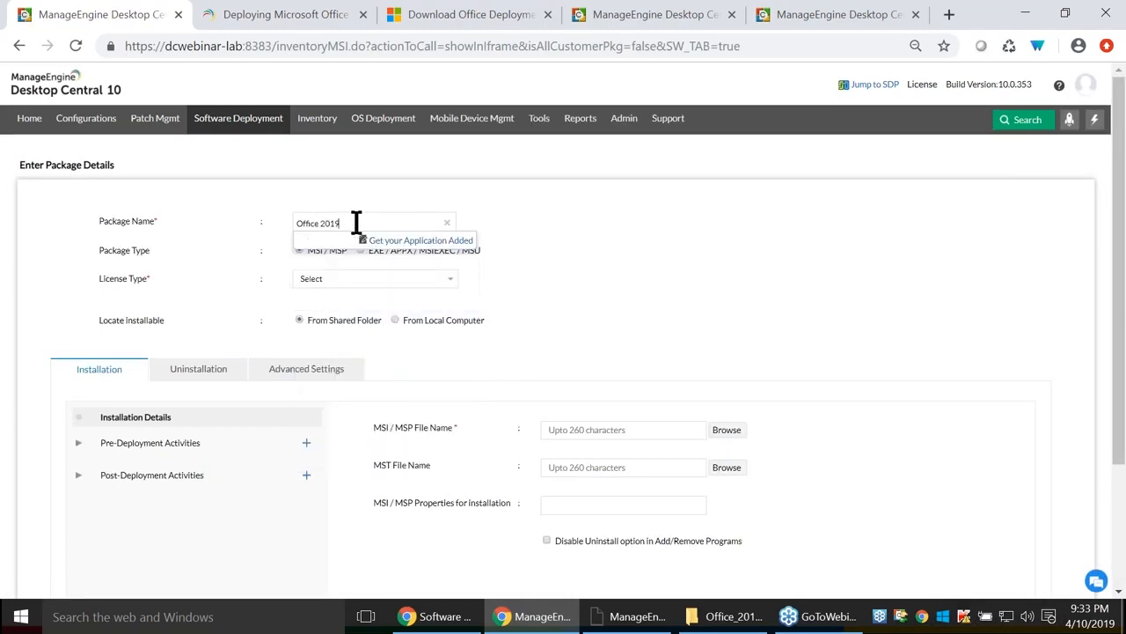
left_click(696, 263)
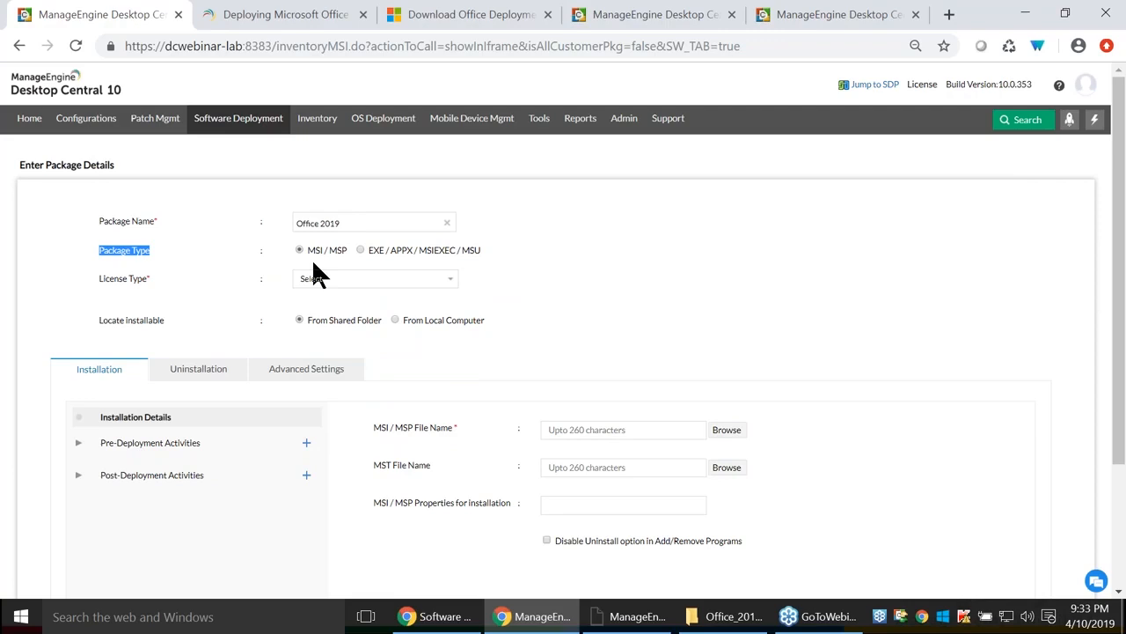
key("alt+Tab")
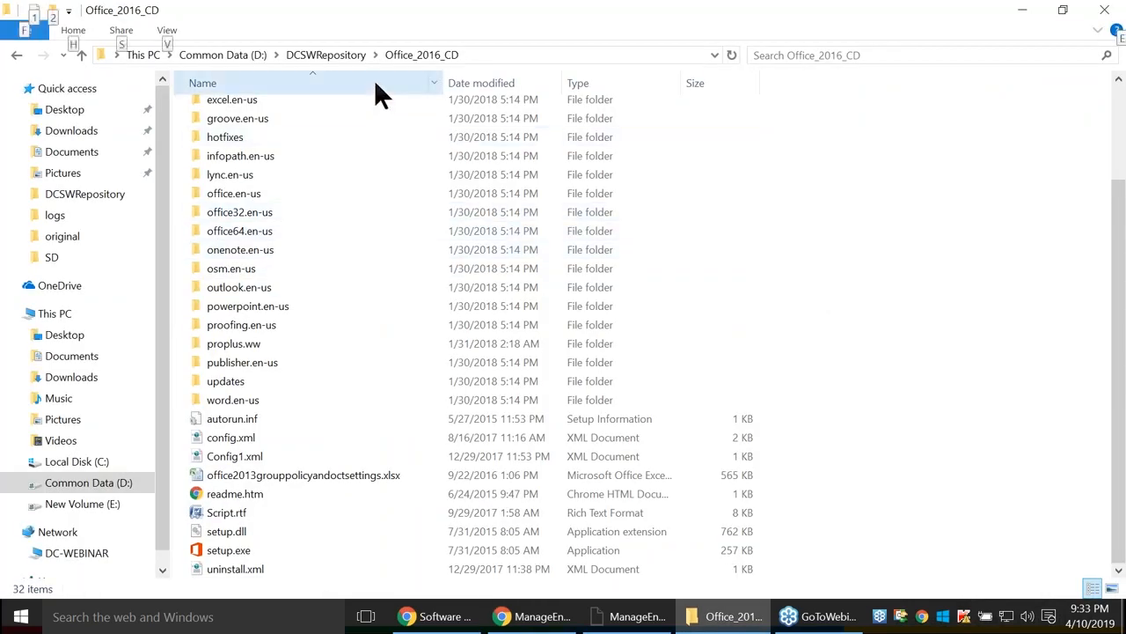
key("alt+Tab")
Set the package type to EXE/APPX/MSIEXEC/MSU and the licence type to Commercial.
left_click(356, 245)
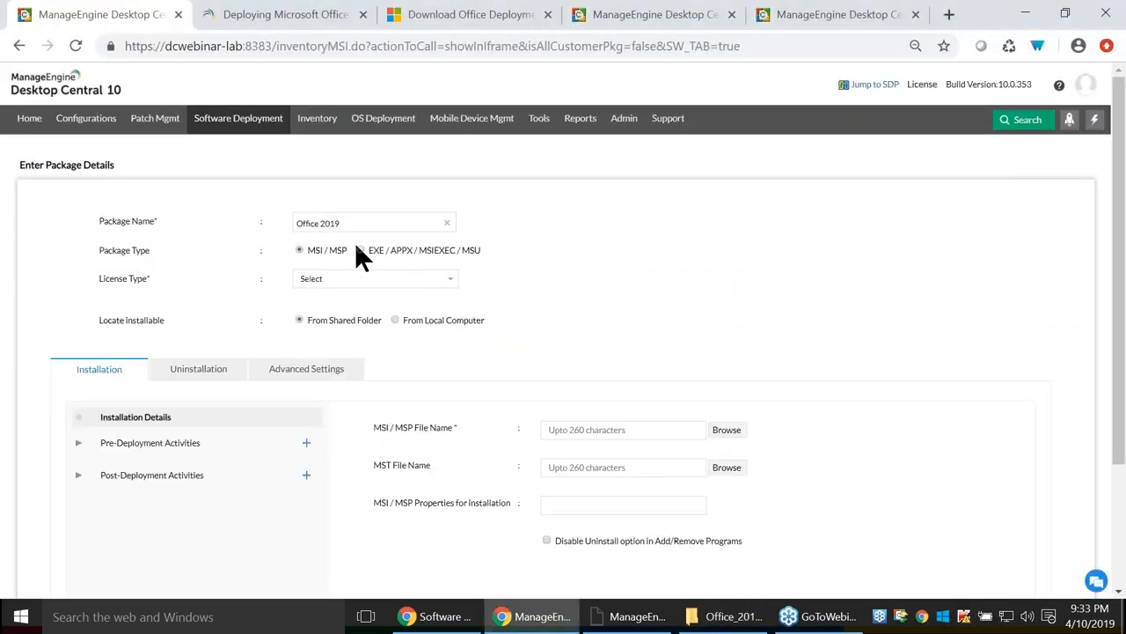
left_click(360, 249)
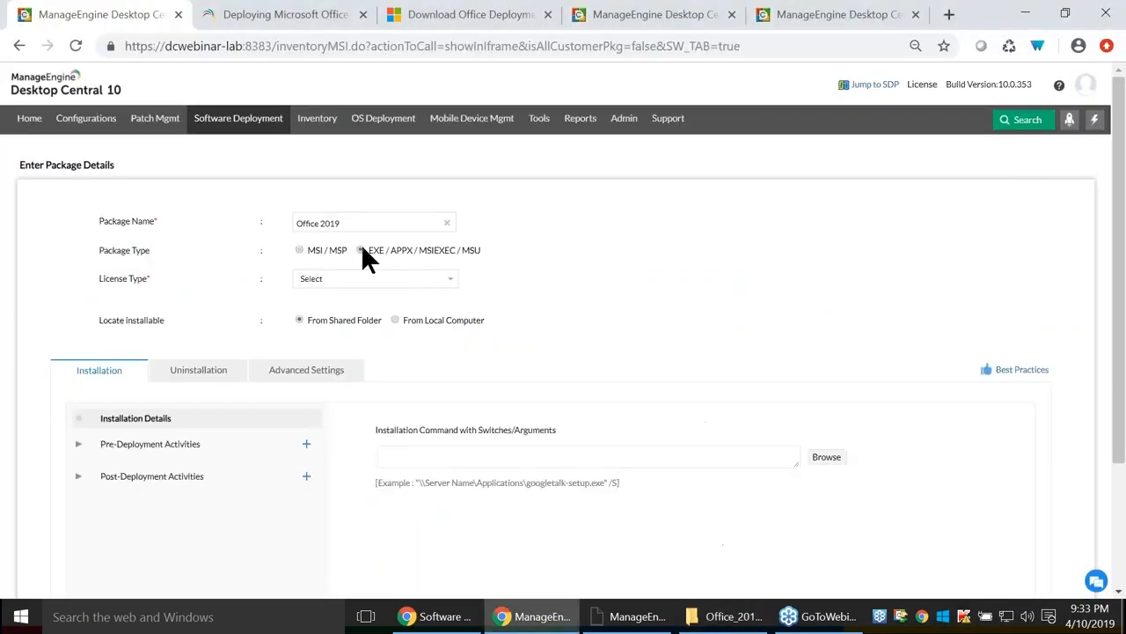
left_click(300, 250)
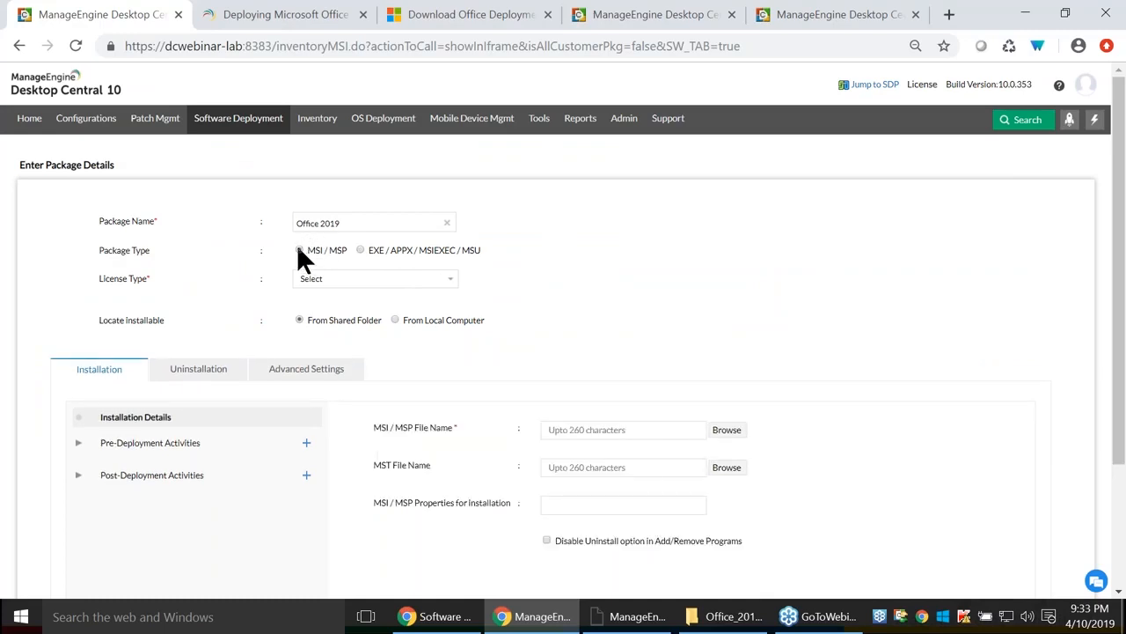
left_click(360, 249)
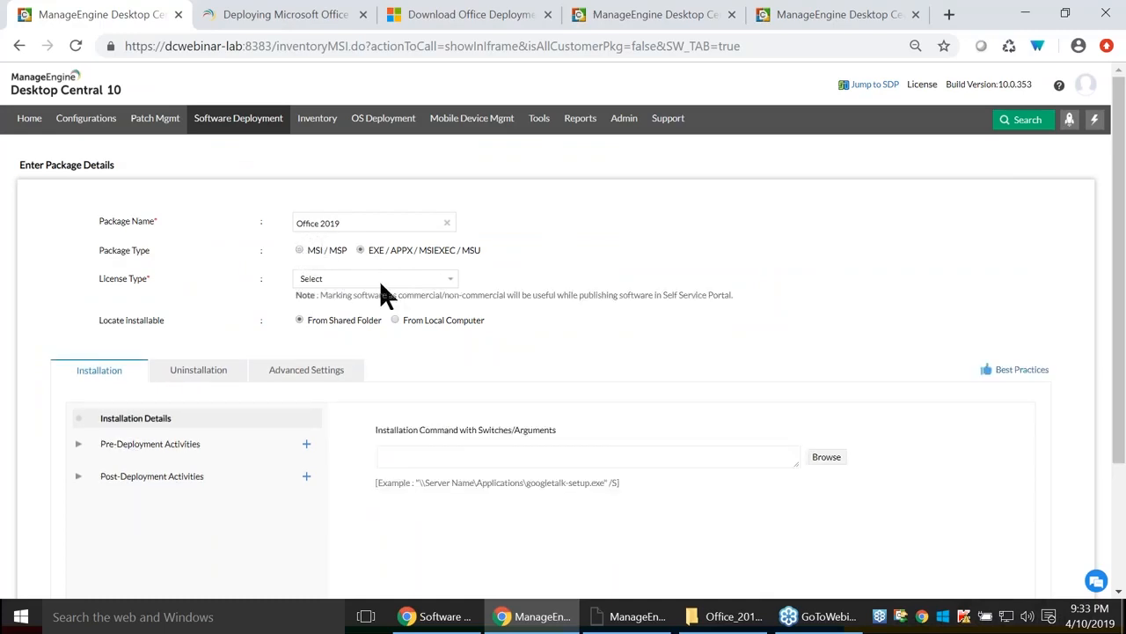
left_click(371, 278)
left_click(336, 303)
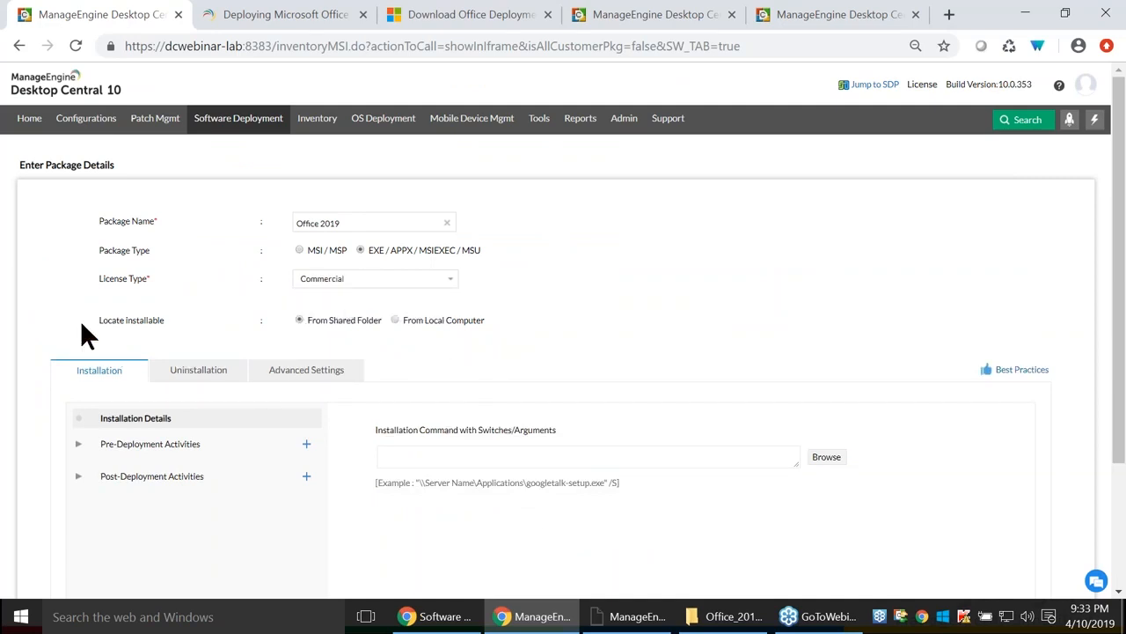
left_click_drag(80, 320, 163, 320)
left_click(651, 16)
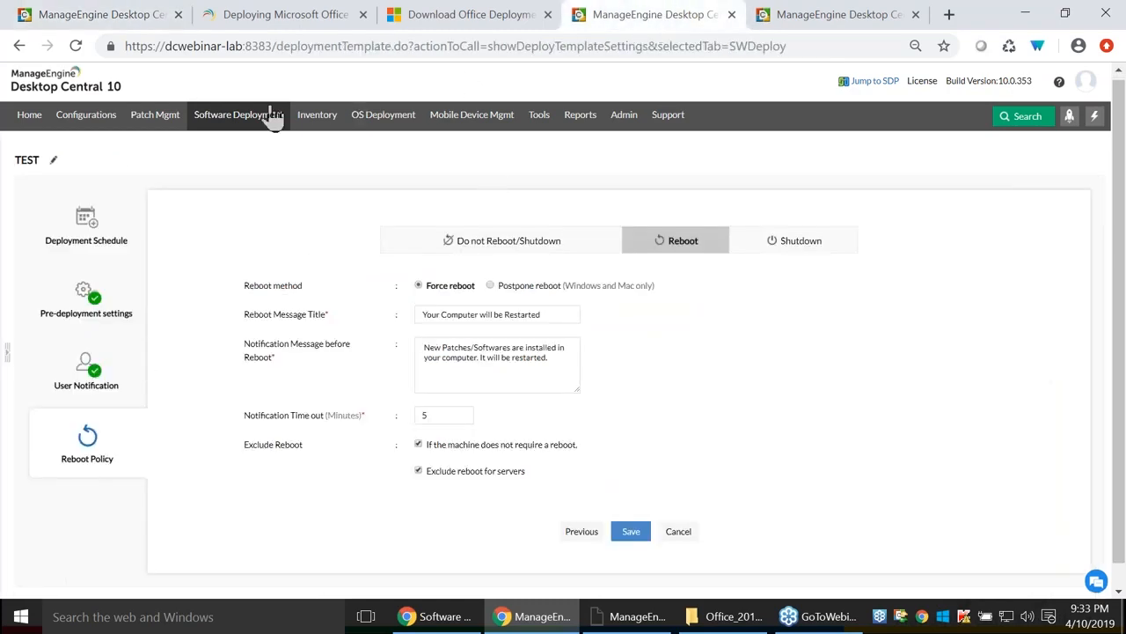
left_click(244, 115)
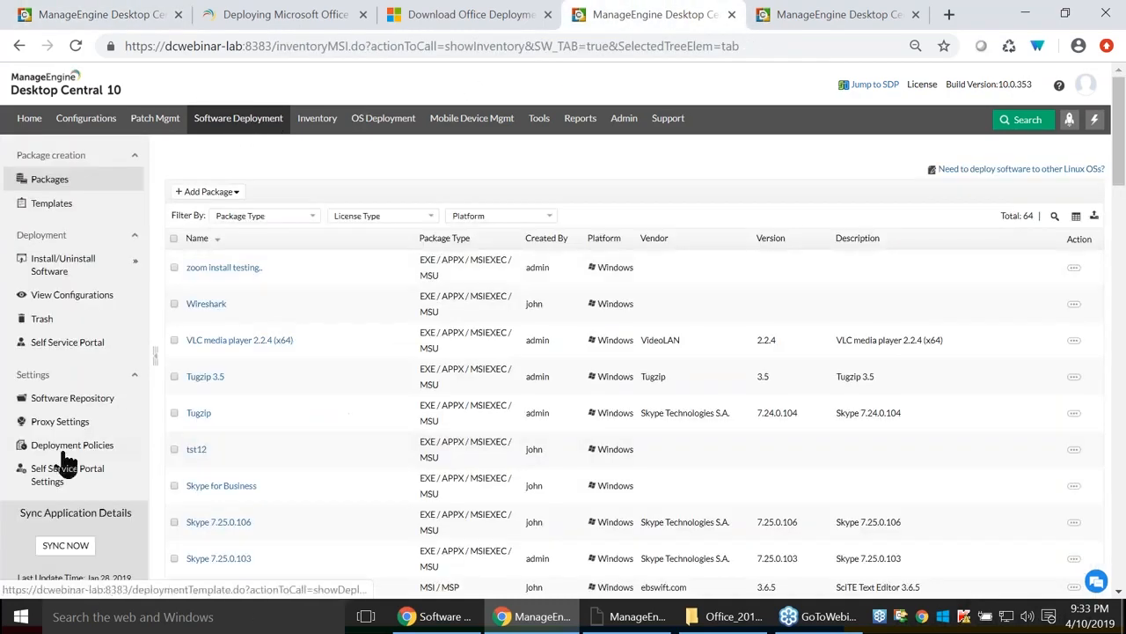
left_click(89, 397)
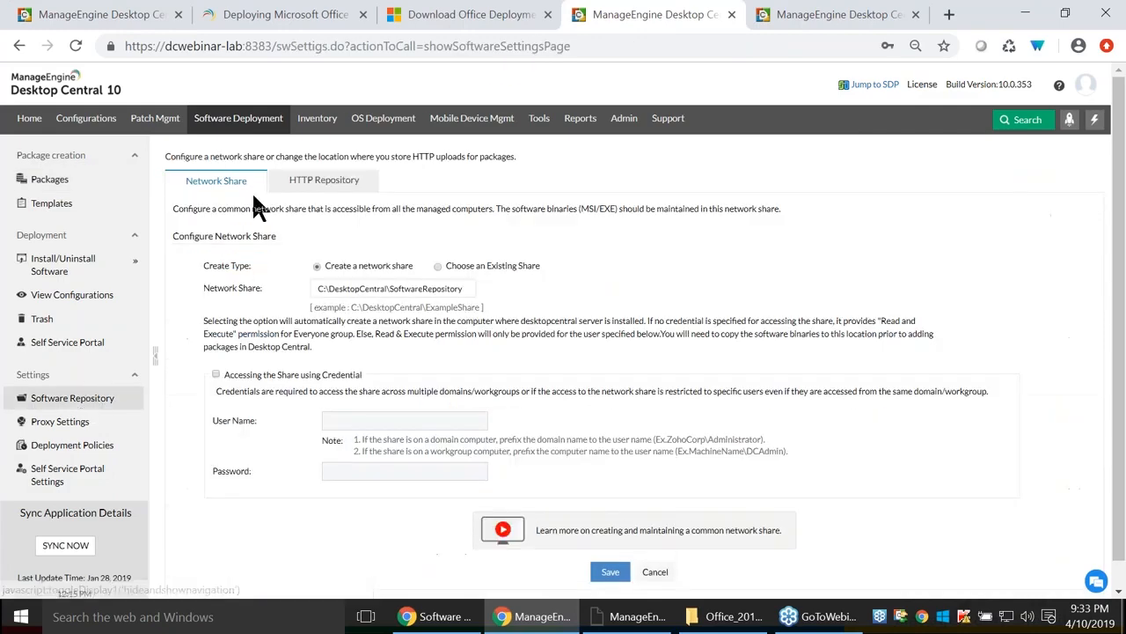
left_click(321, 194)
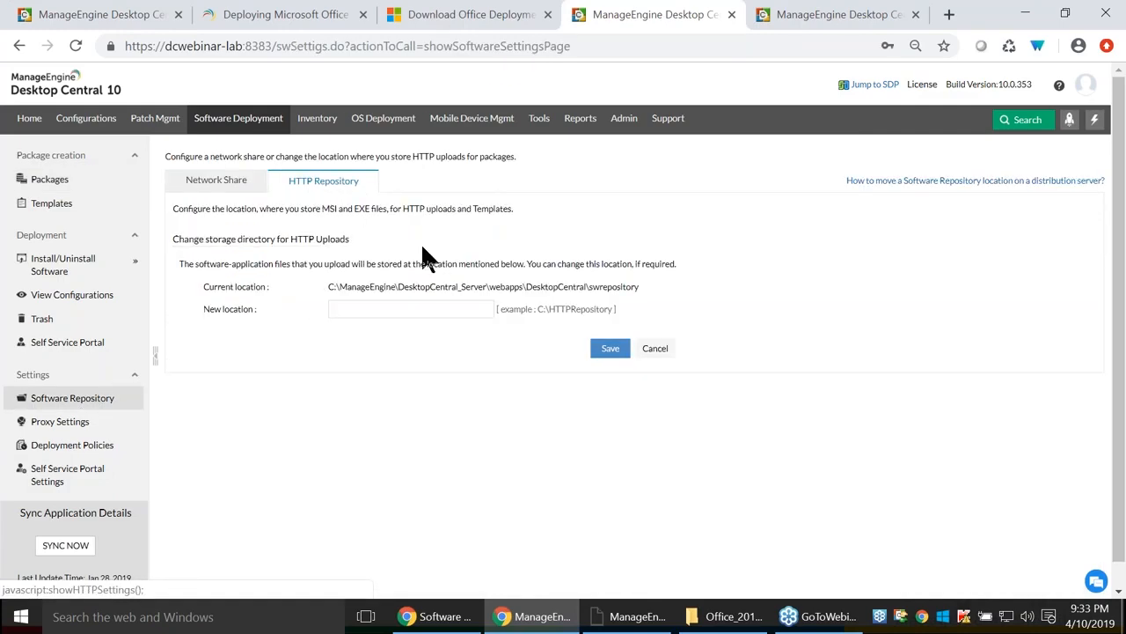
left_click(230, 188)
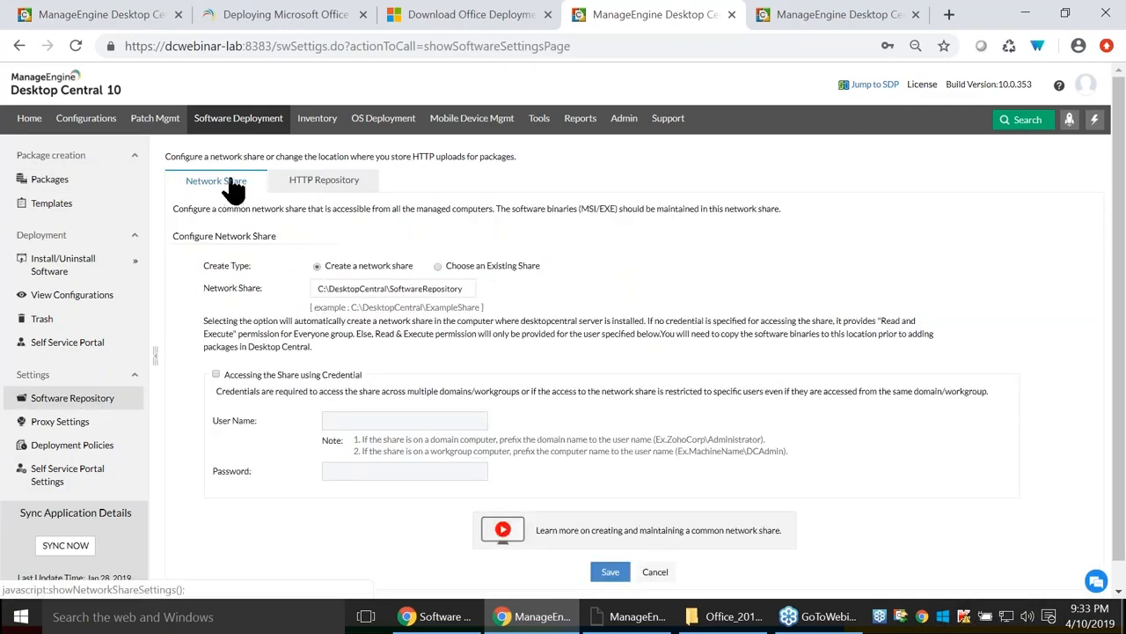
left_click(128, 16)
left_click_drag(307, 322, 386, 323)
left_click(393, 319)
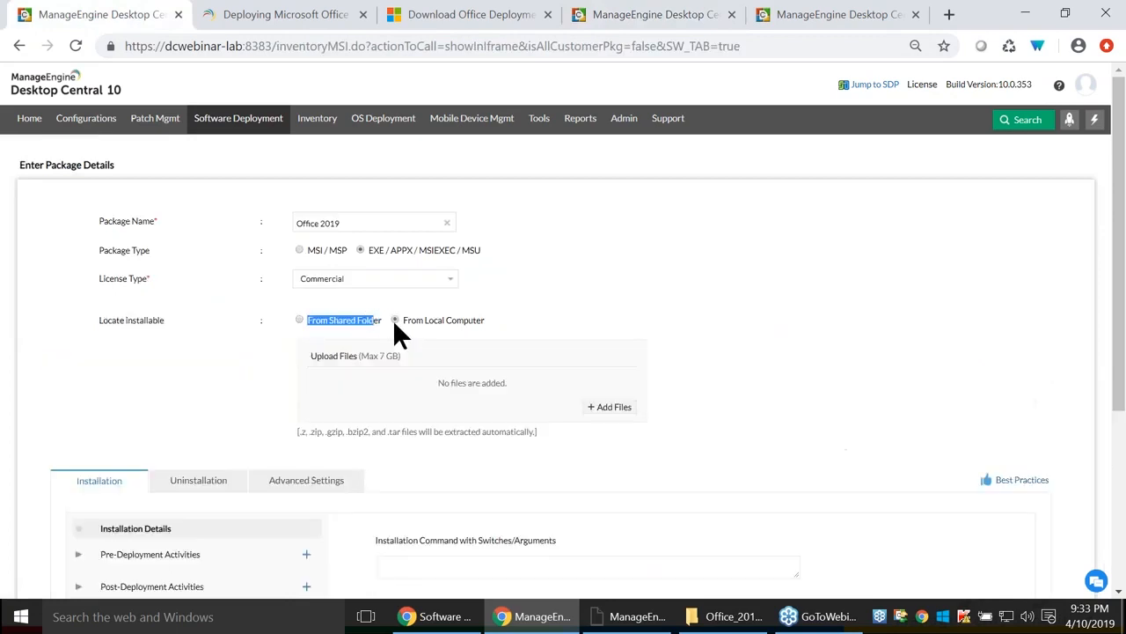
left_click(692, 14)
left_click(322, 183)
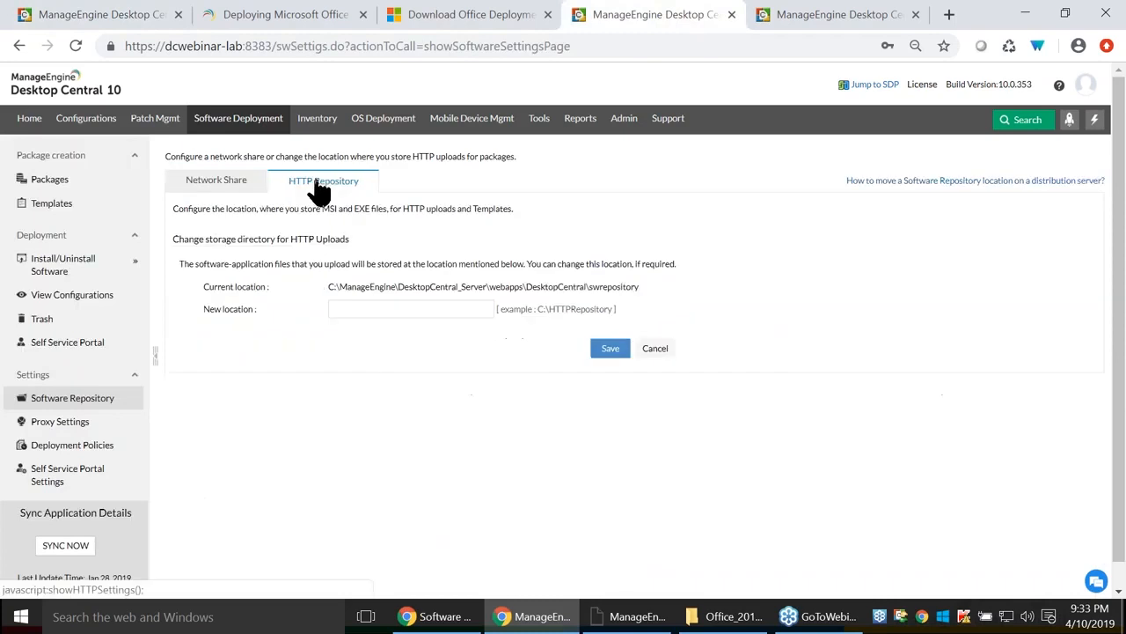
left_click(120, 21)
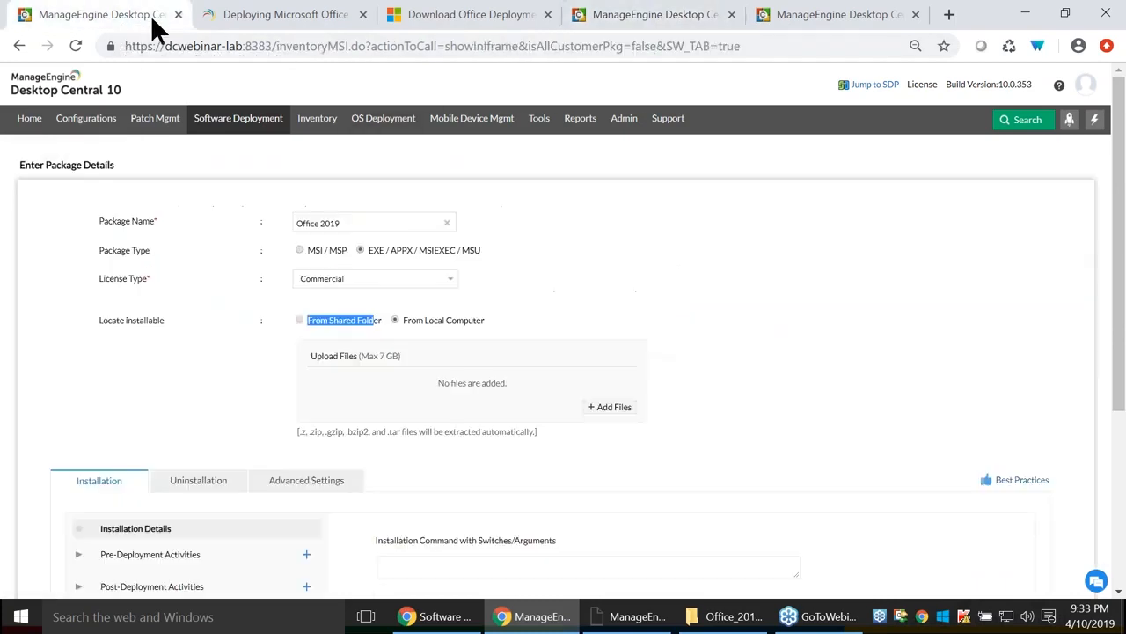
left_click(298, 316)
left_click(394, 318)
left_click(299, 321)
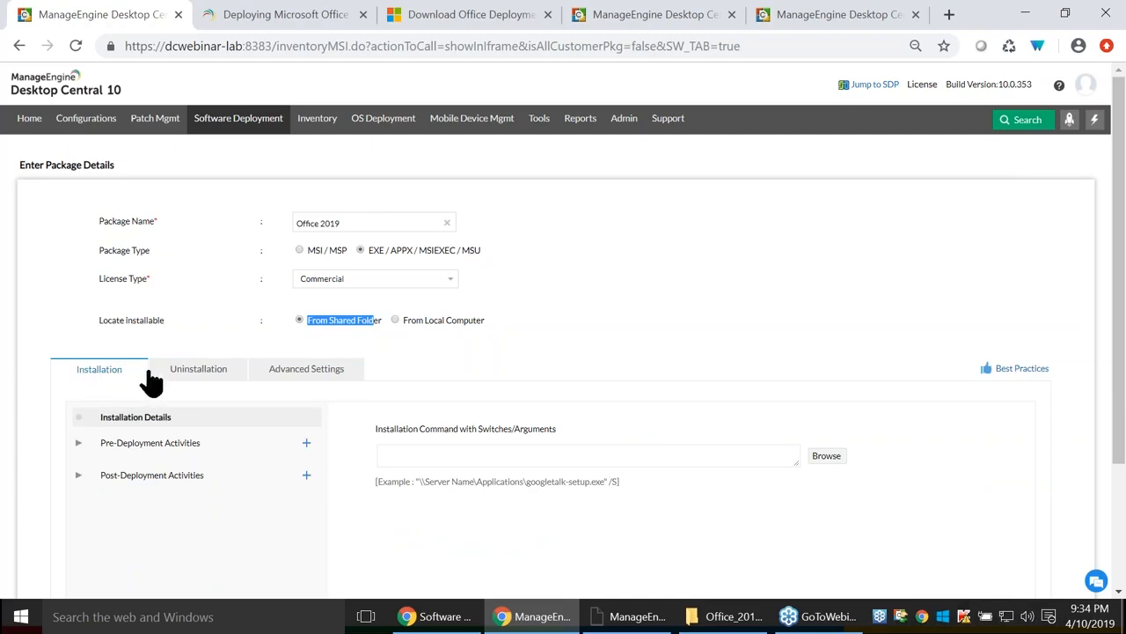
Open the software repository picker and check the network share location in repository settings.
left_click(187, 377)
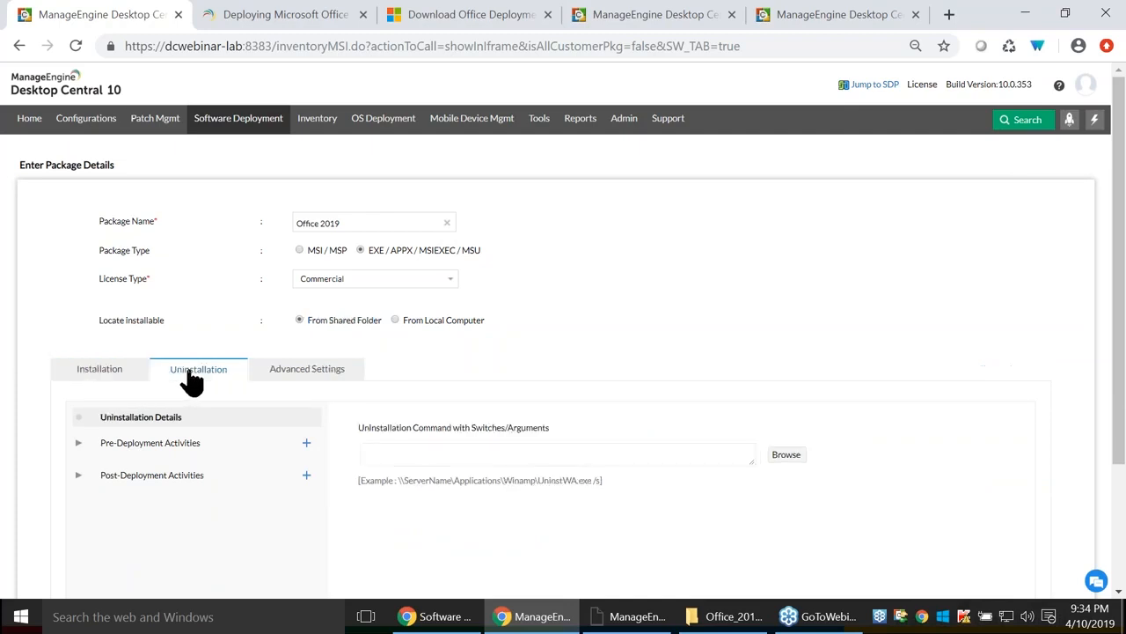
left_click(94, 377)
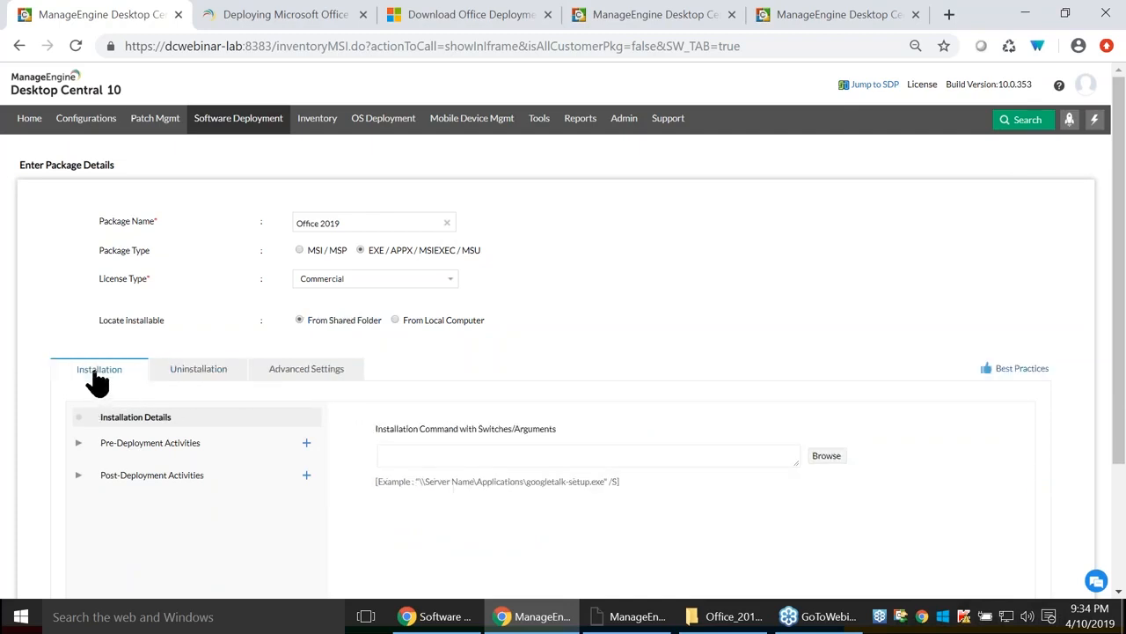
left_click(827, 459)
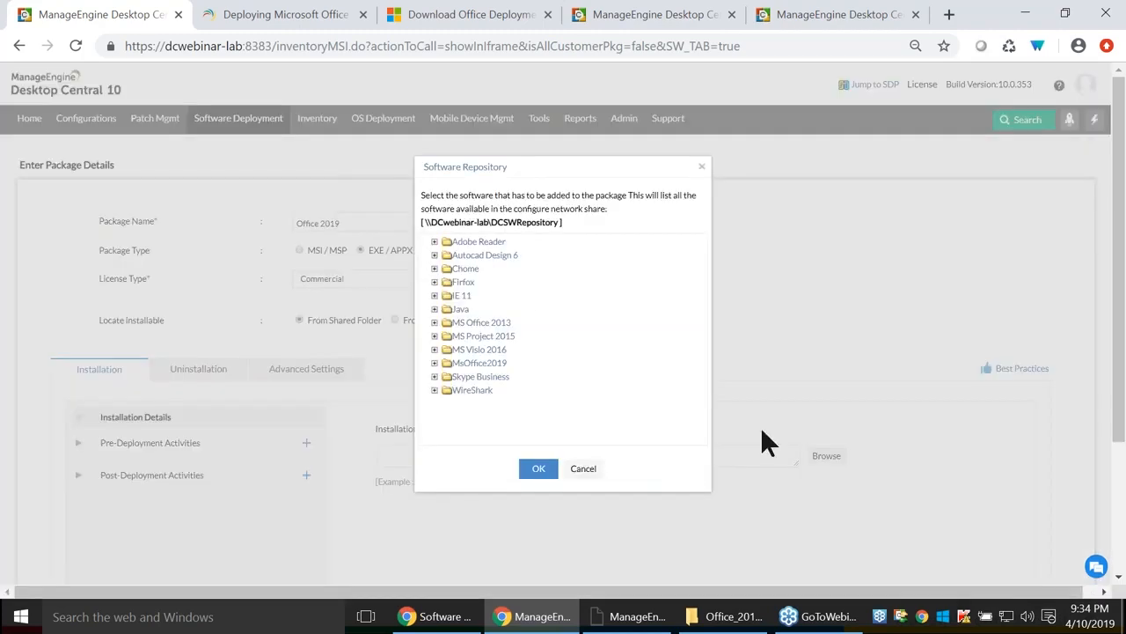
left_click_drag(423, 222, 558, 222)
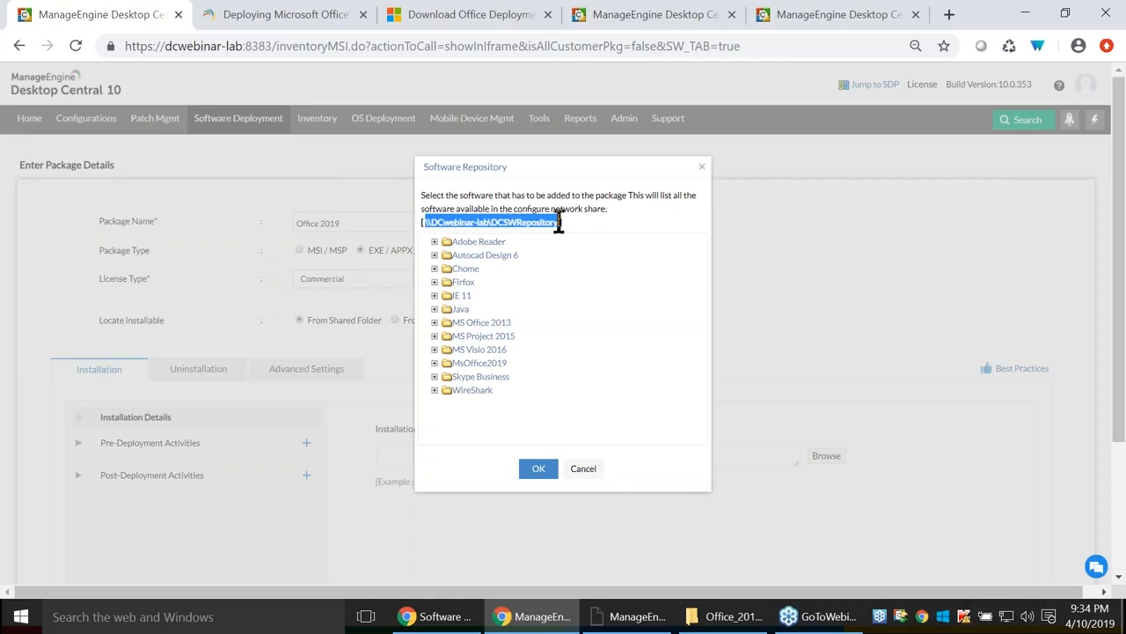
left_click(641, 16)
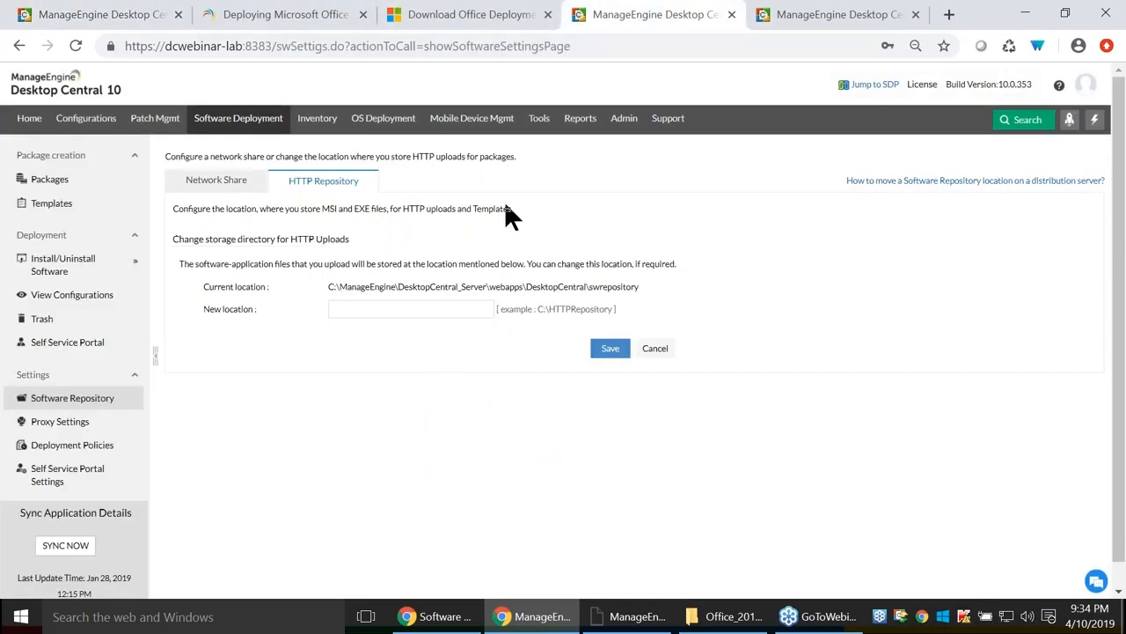
left_click(231, 185)
left_click(98, 16)
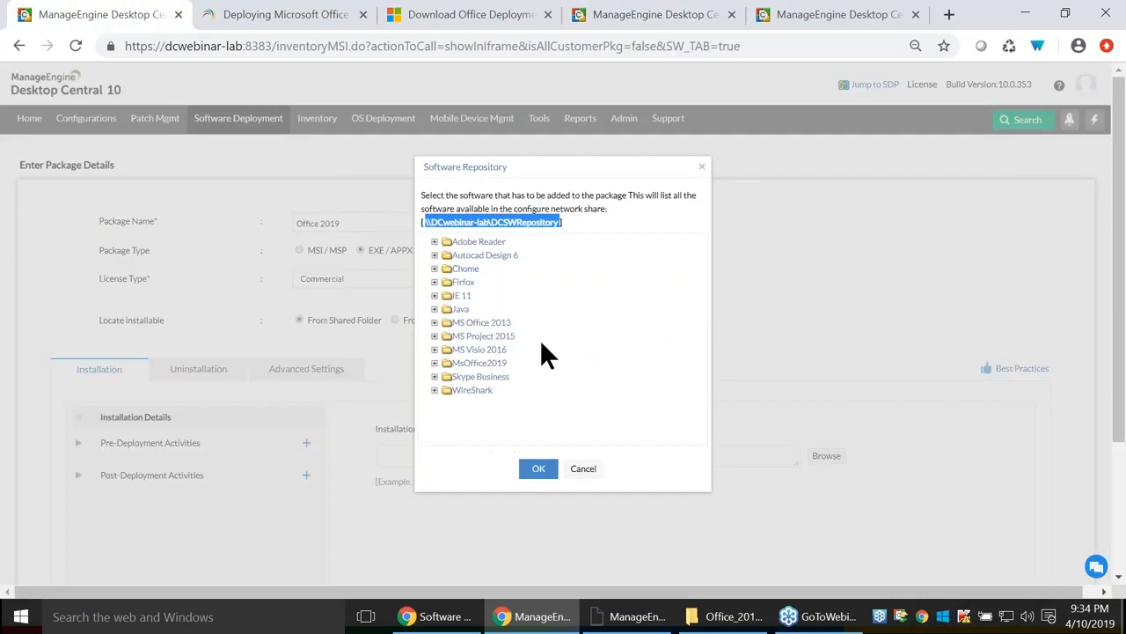
Choose MsOffice2019\setup.exe from the share as the installation command.
left_click(435, 364)
left_click(449, 378)
left_click(539, 468)
left_click(627, 458)
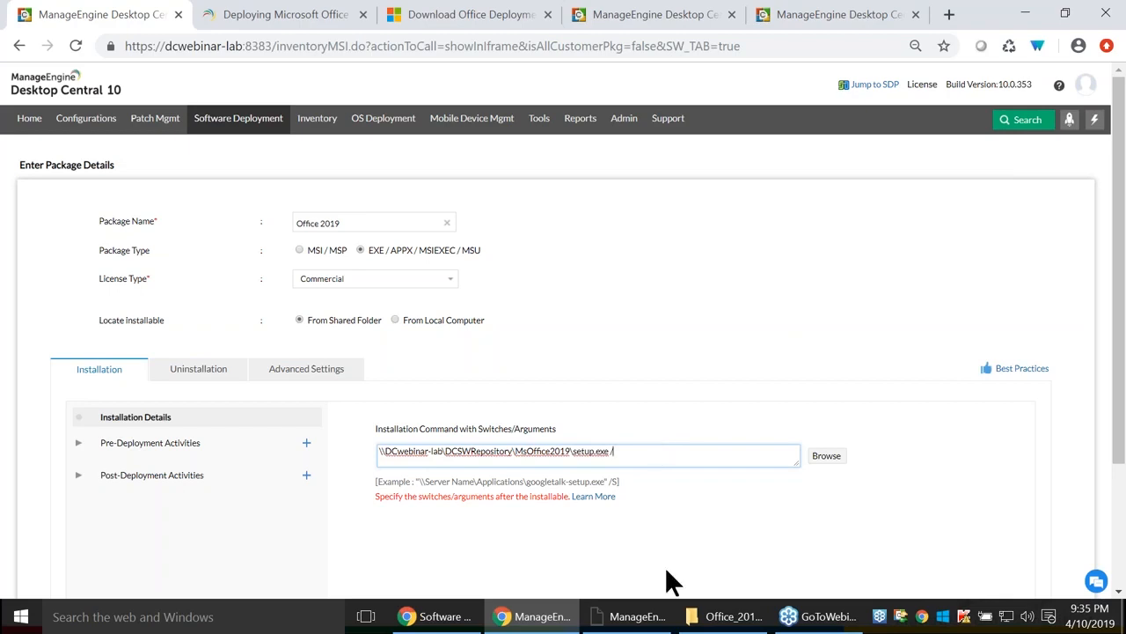
Open a command prompt in Office_2016_CD and run 'setup.exe /' to list its switches.
left_click(727, 616)
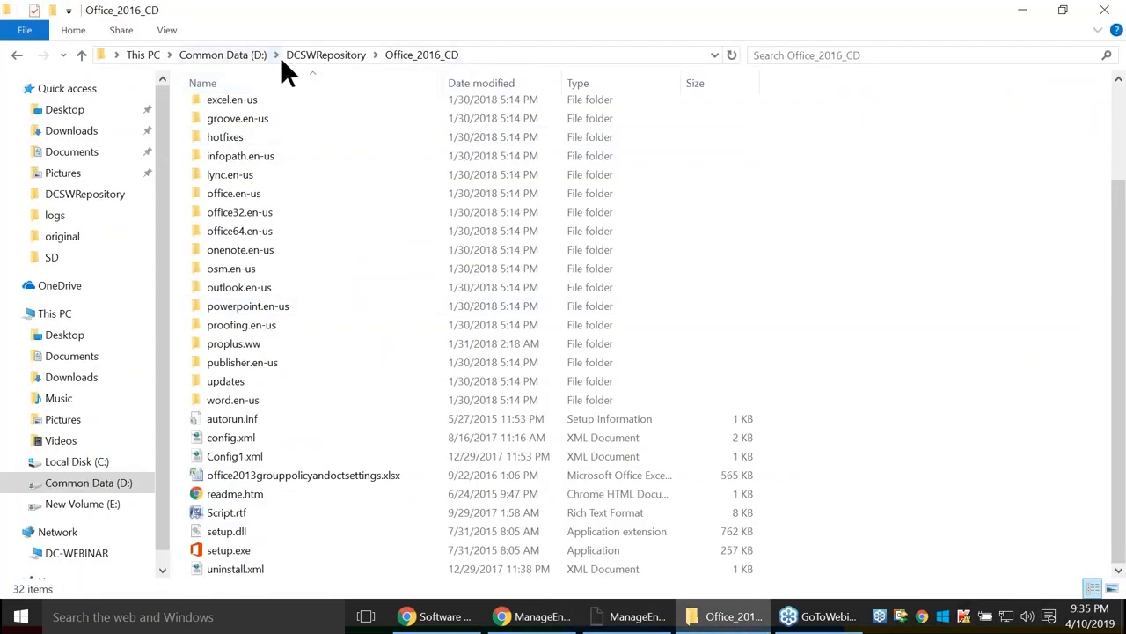
left_click(322, 54)
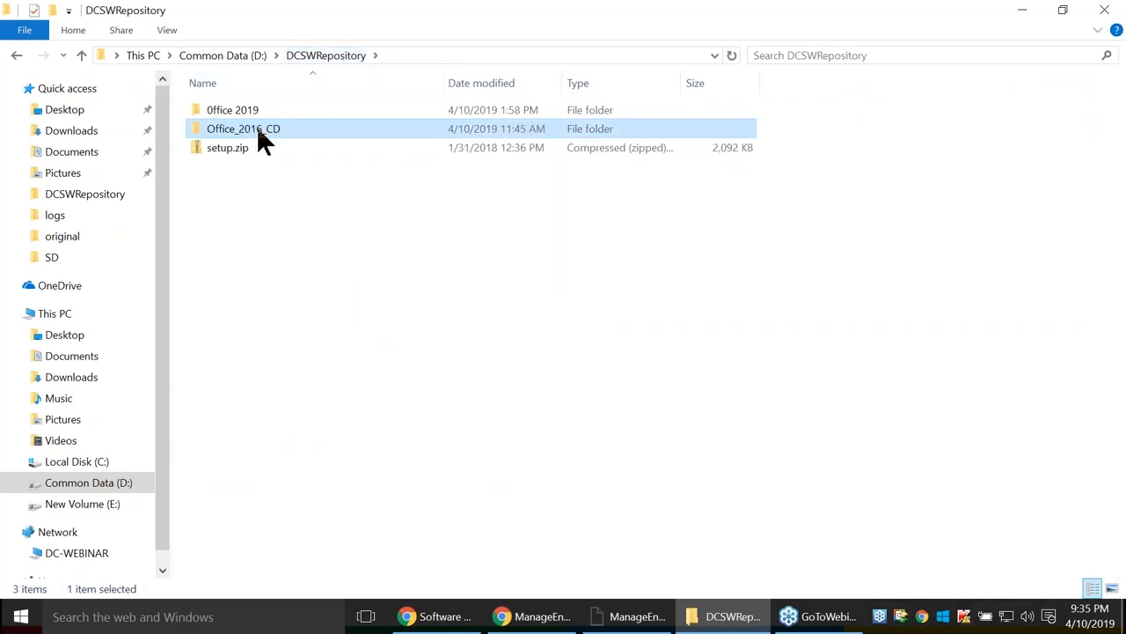
double_click(256, 128)
left_click(414, 54)
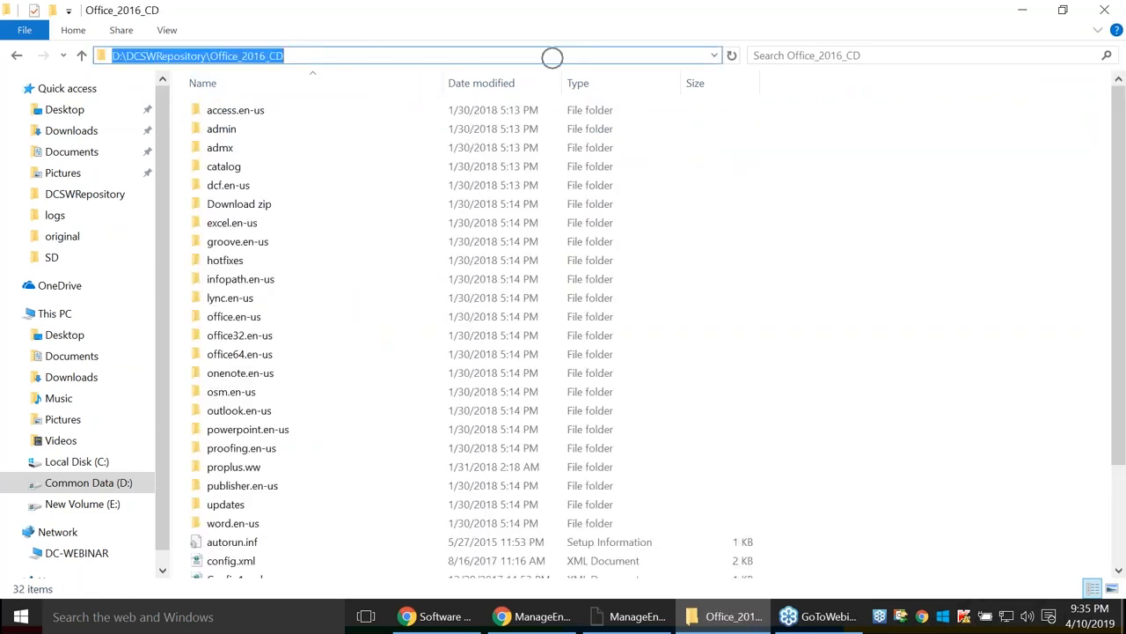
type("cmd")
key("Return")
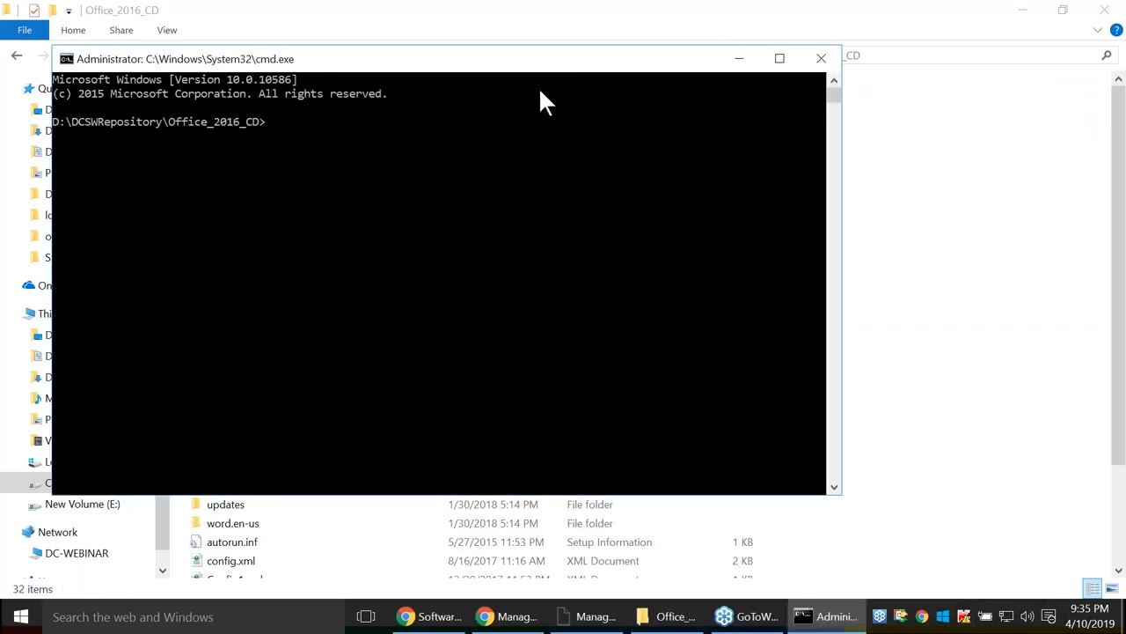
type("setup.exe /")
key("Return")
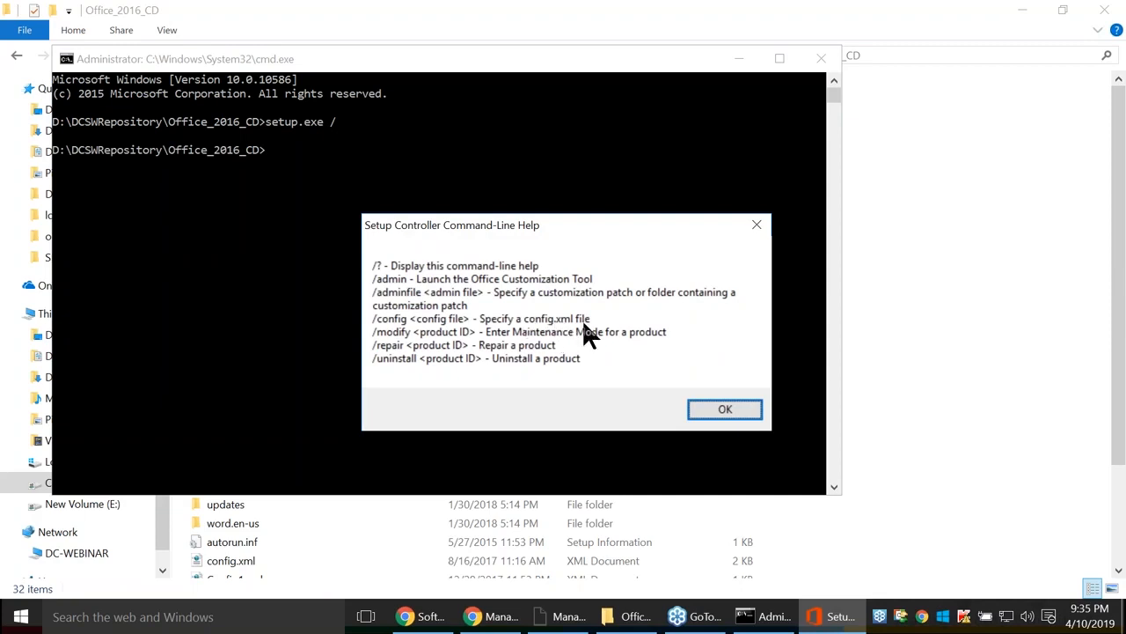
Close the command-line help and open the DCSWRepository\Office 2019 folder.
key("Return")
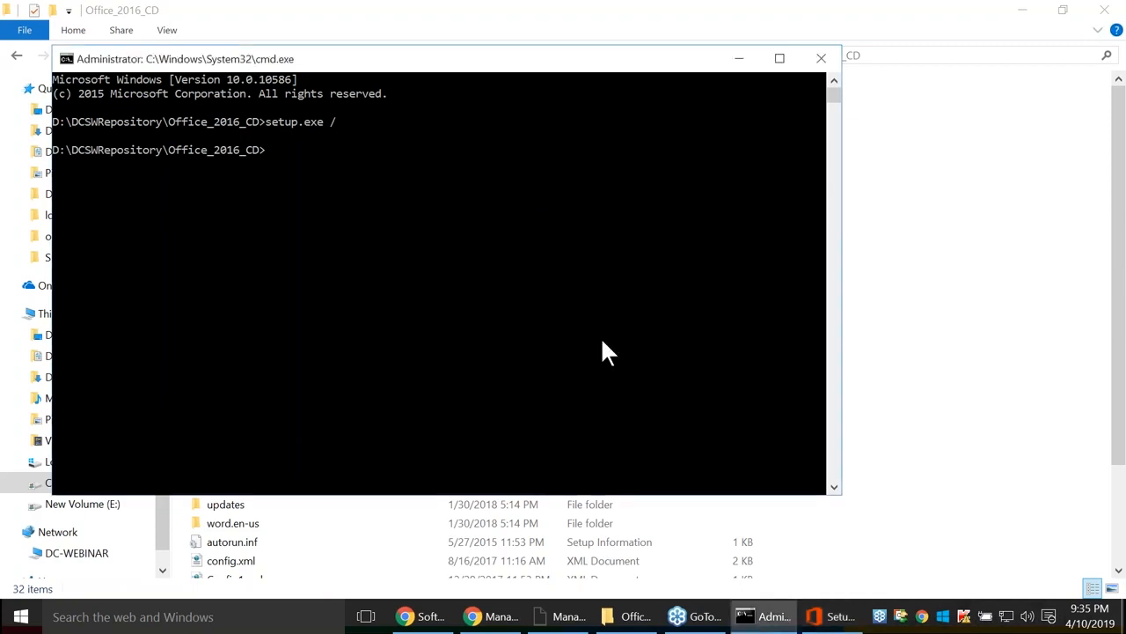
left_click(739, 59)
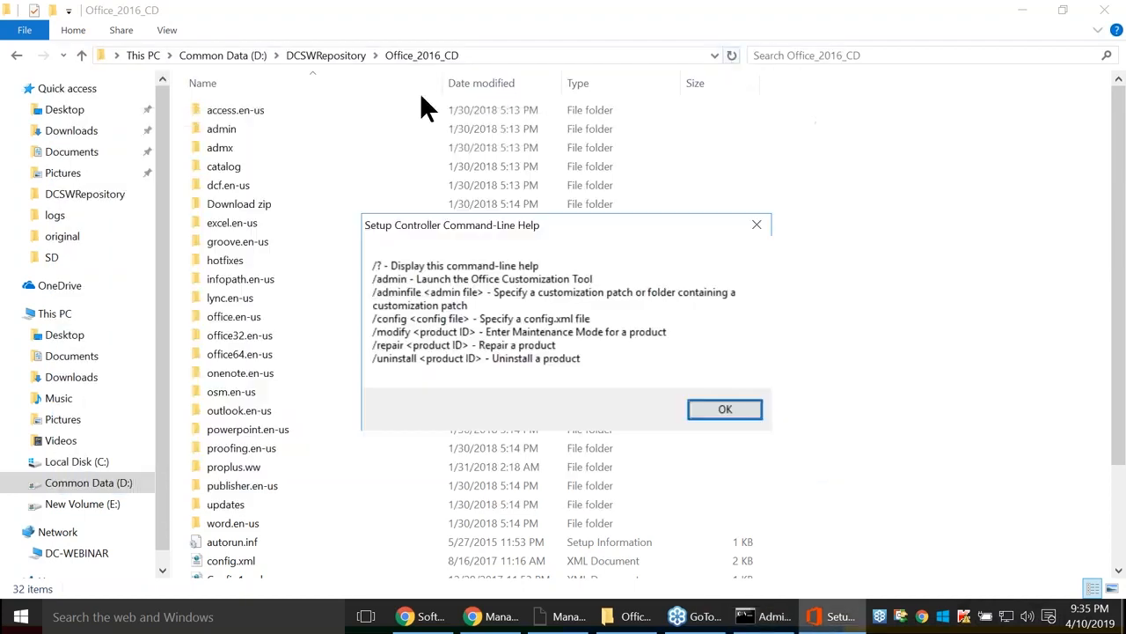
left_click(734, 411)
left_click(317, 55)
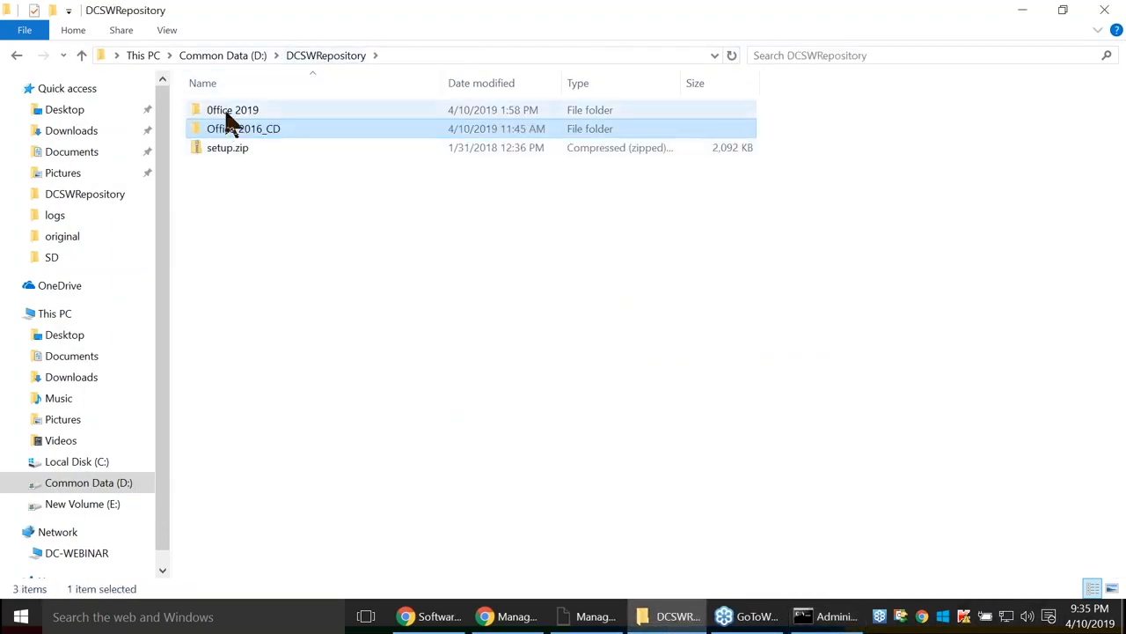
double_click(227, 117)
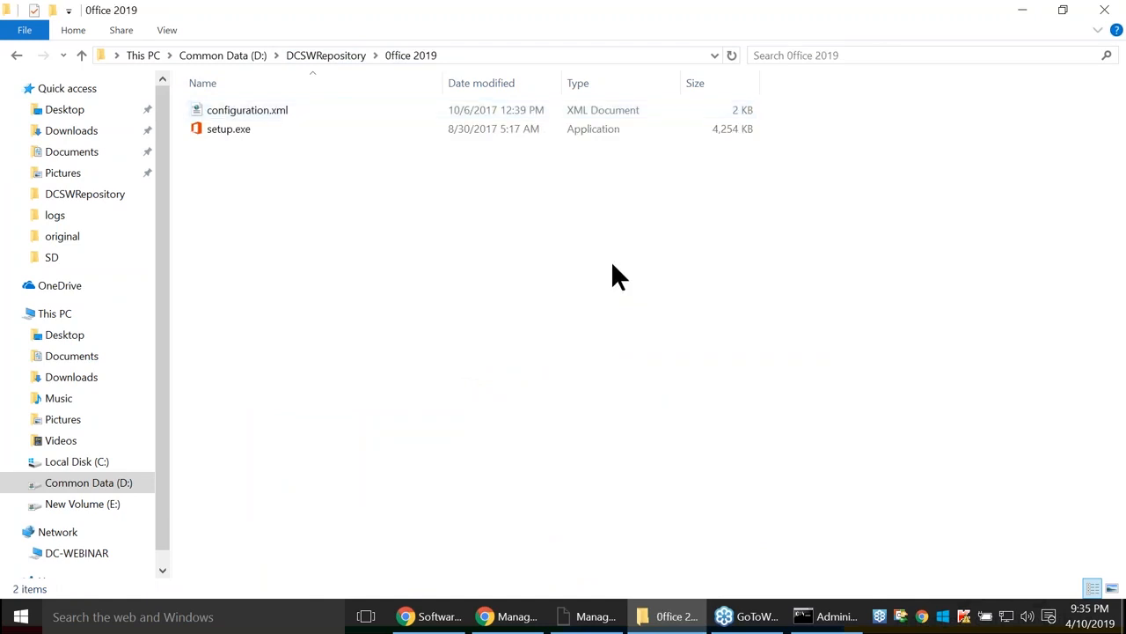
key("alt+Tab")
key("alt+Tab")
key("alt+Tab")
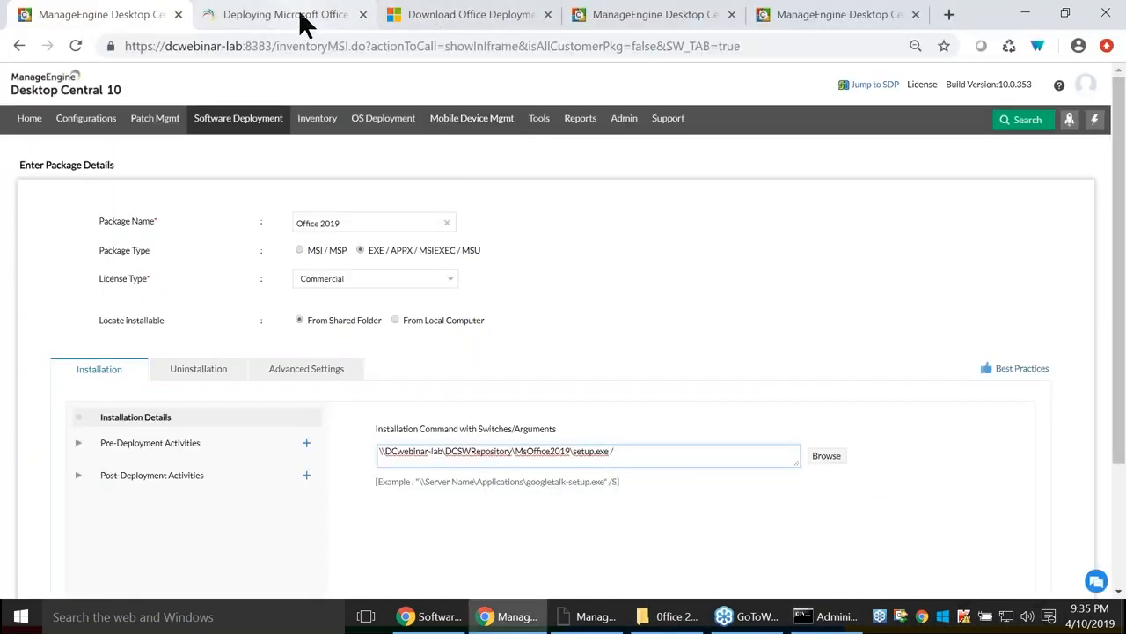
Review the sample config.xml in Chrome's 'Deploying Microsoft Office' guide, then return to Explorer.
left_click(299, 19)
scroll(648, 396, "down", 5)
scroll(648, 395, "up", 2)
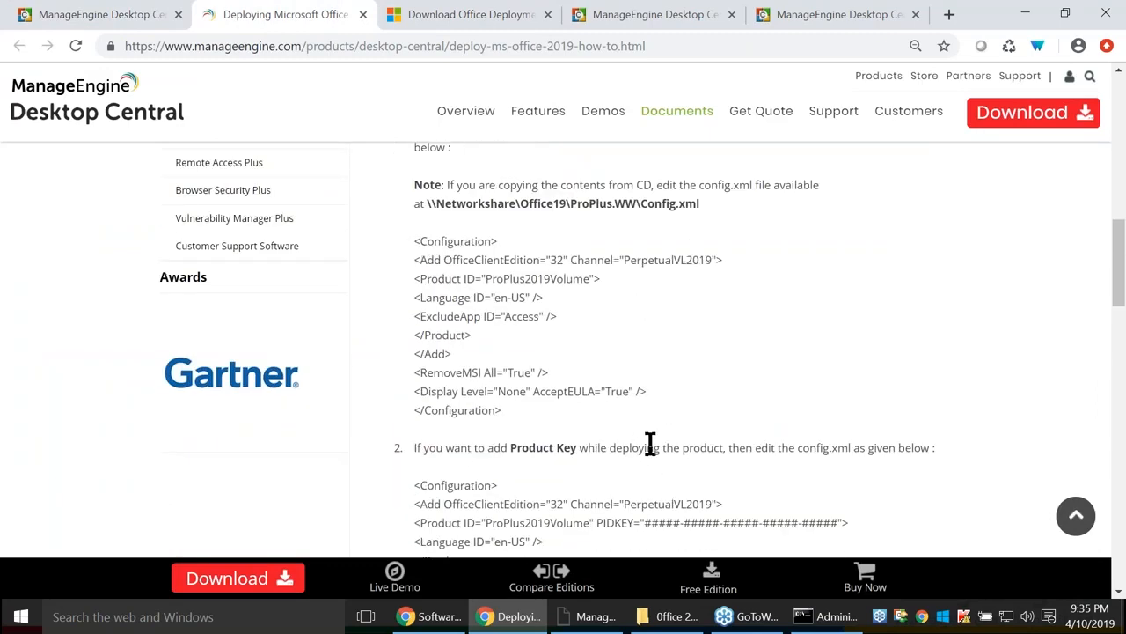
key("alt+Tab")
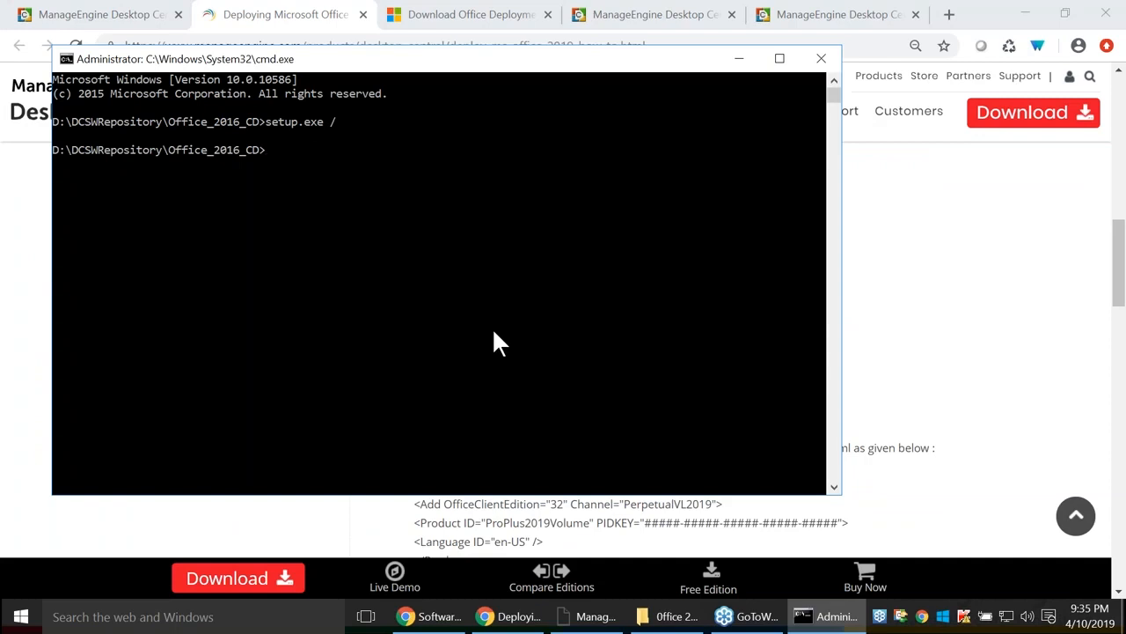
key("alt+Tab")
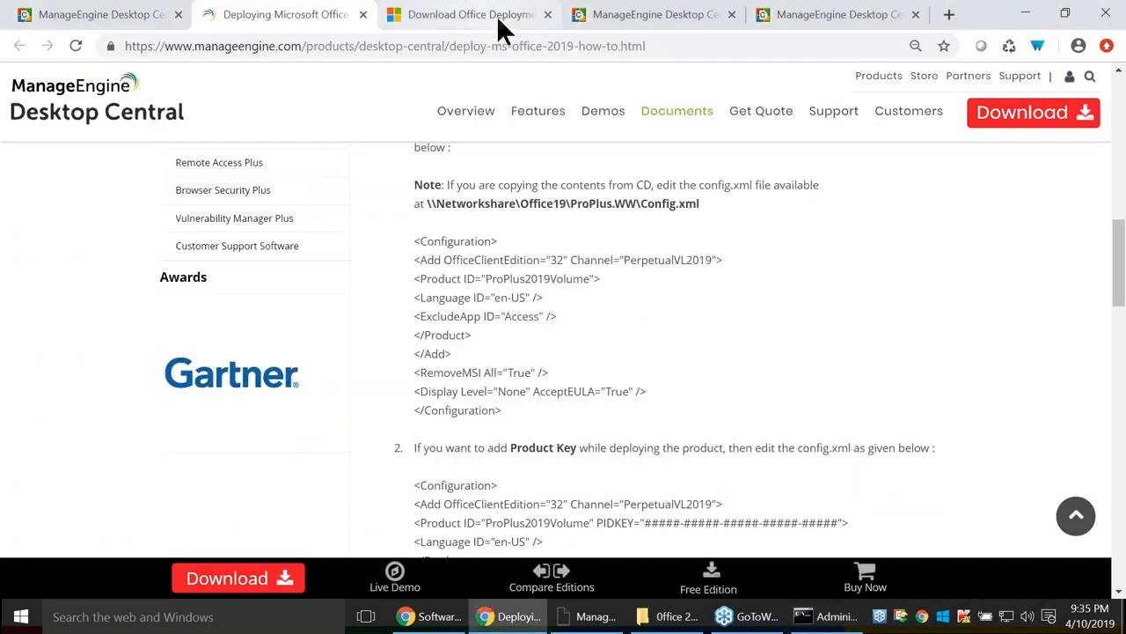
key("alt+Tab")
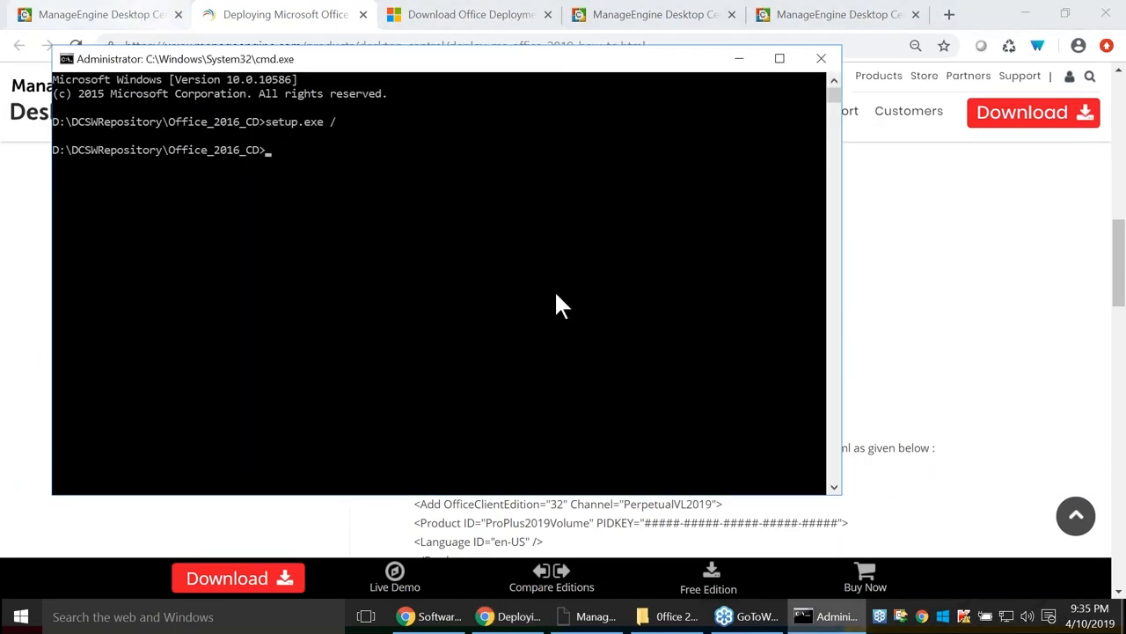
key("alt+Tab")
key("alt+Tab")
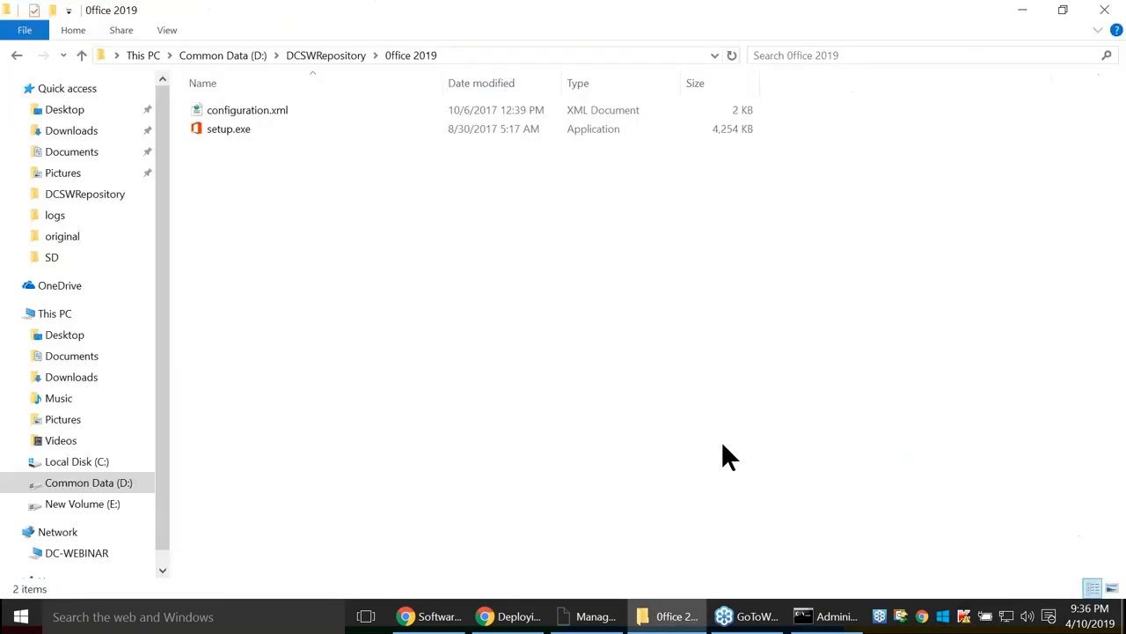
Return to the Office 2019 package form in Desktop Central's Chrome tab.
key("alt+Tab")
key("alt+Tab")
key("alt+Tab")
key("alt+Tab")
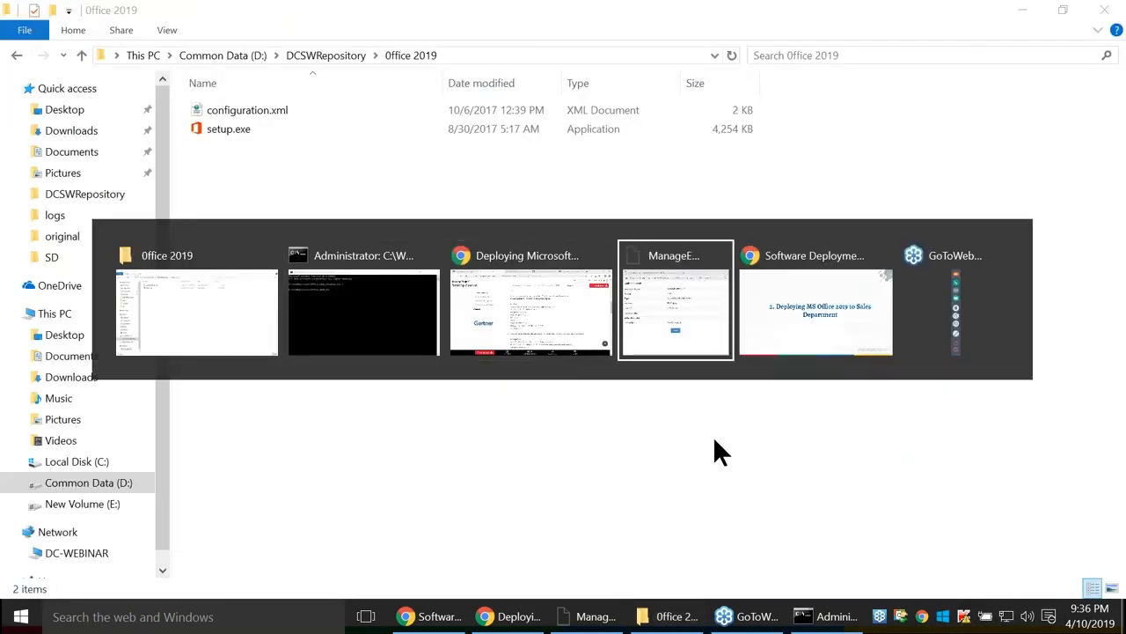
key("alt+Tab")
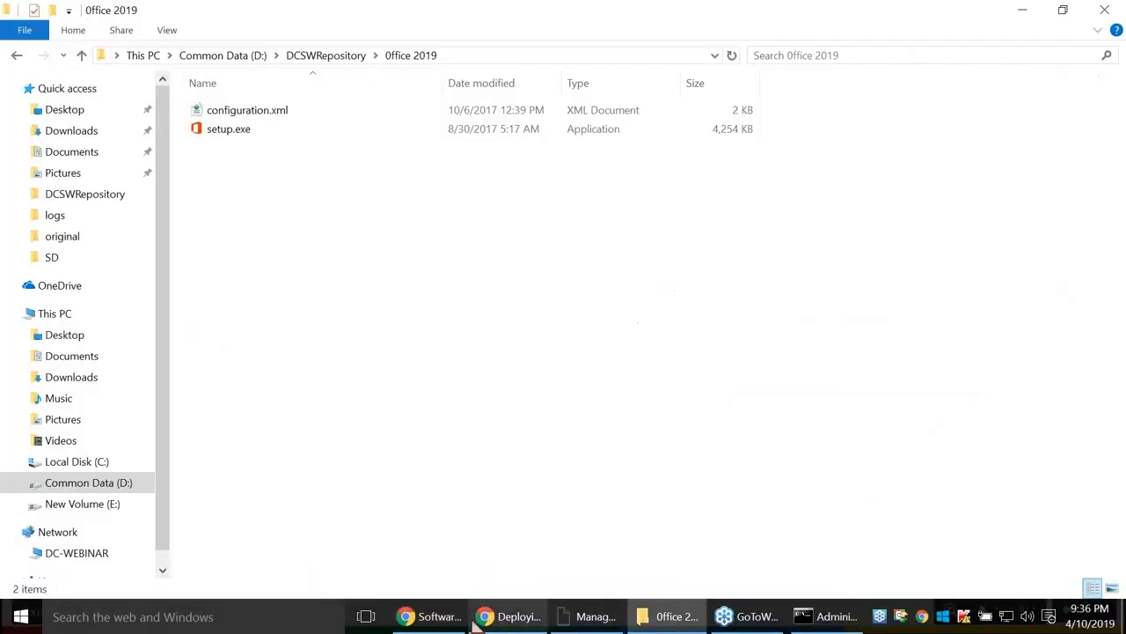
left_click(410, 621)
left_click(526, 623)
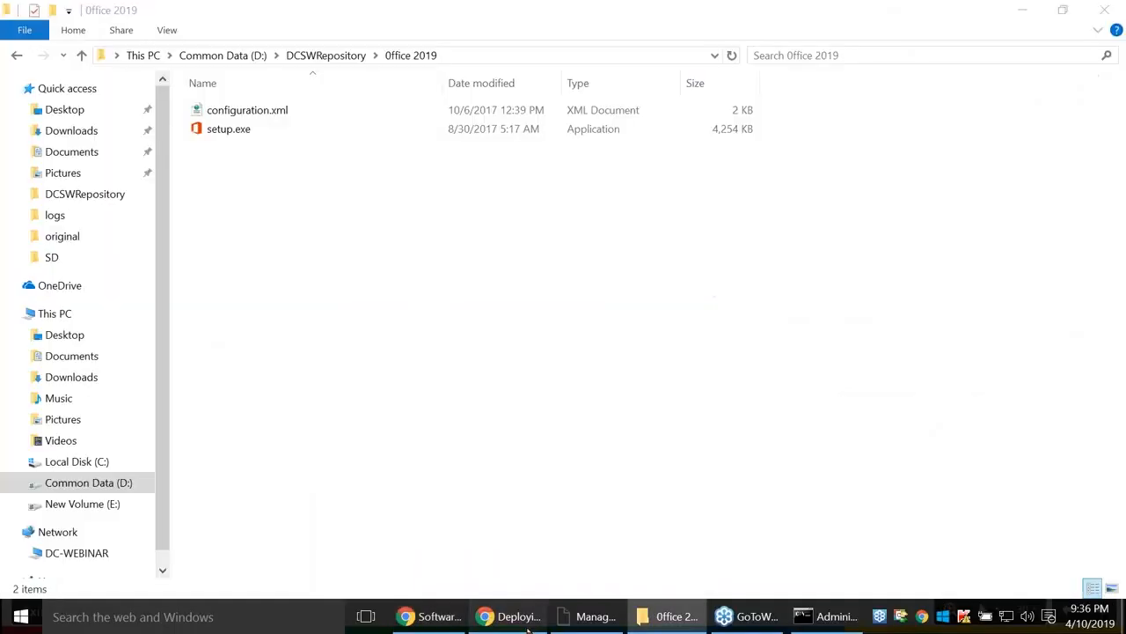
left_click(99, 14)
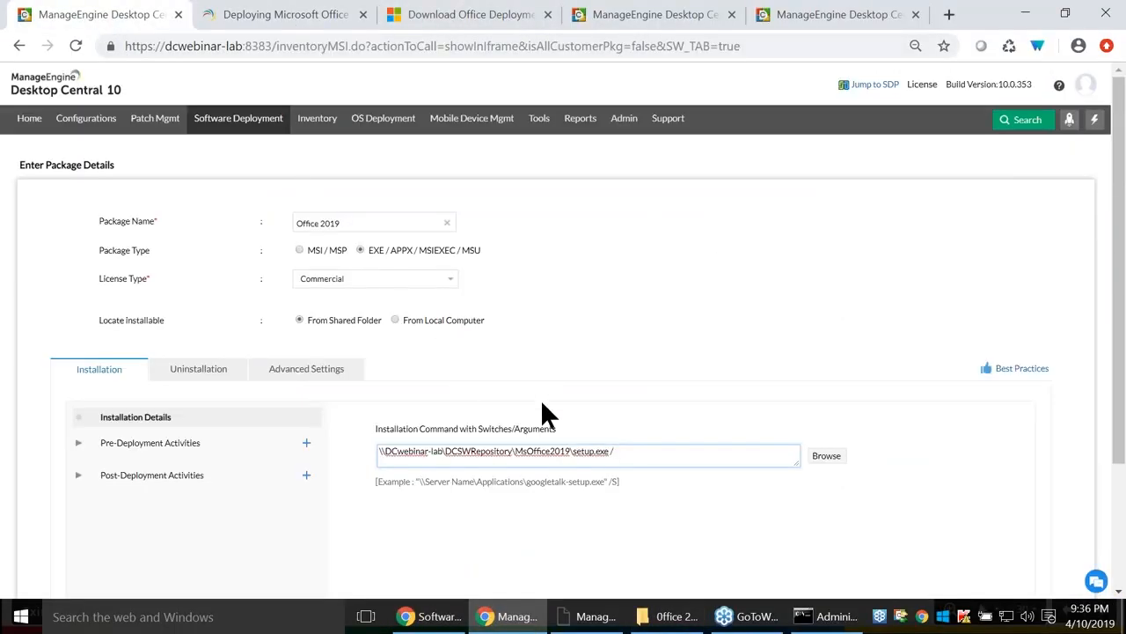
Make the command 'setup.exe /configure \\DCwebinar-lab\DCSWRepository\MsOffice2019\config.xml'.
type("configure")
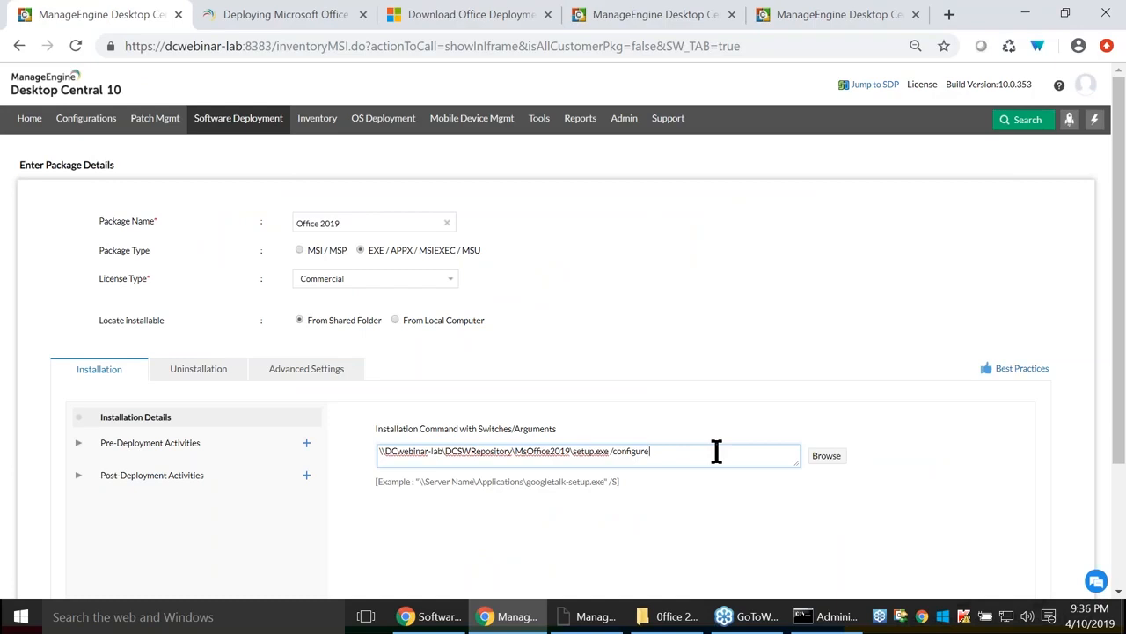
left_click_drag(380, 450, 610, 449)
key("ctrl+c")
left_click(695, 450)
key("ctrl+v")
key("BackSpace")
key("BackSpace")
key("BackSpace")
key("BackSpace")
key("BackSpace")
key("BackSpace")
key("BackSpace")
key("BackSpace")
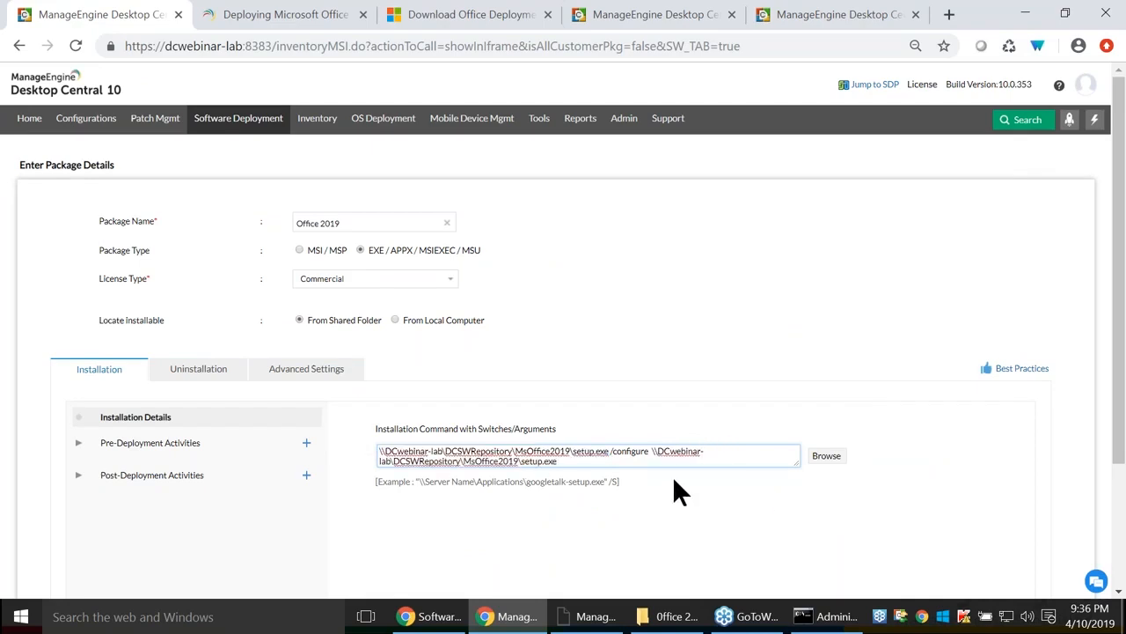
key("BackSpace")
type("config.xml")
key("ctrl+a")
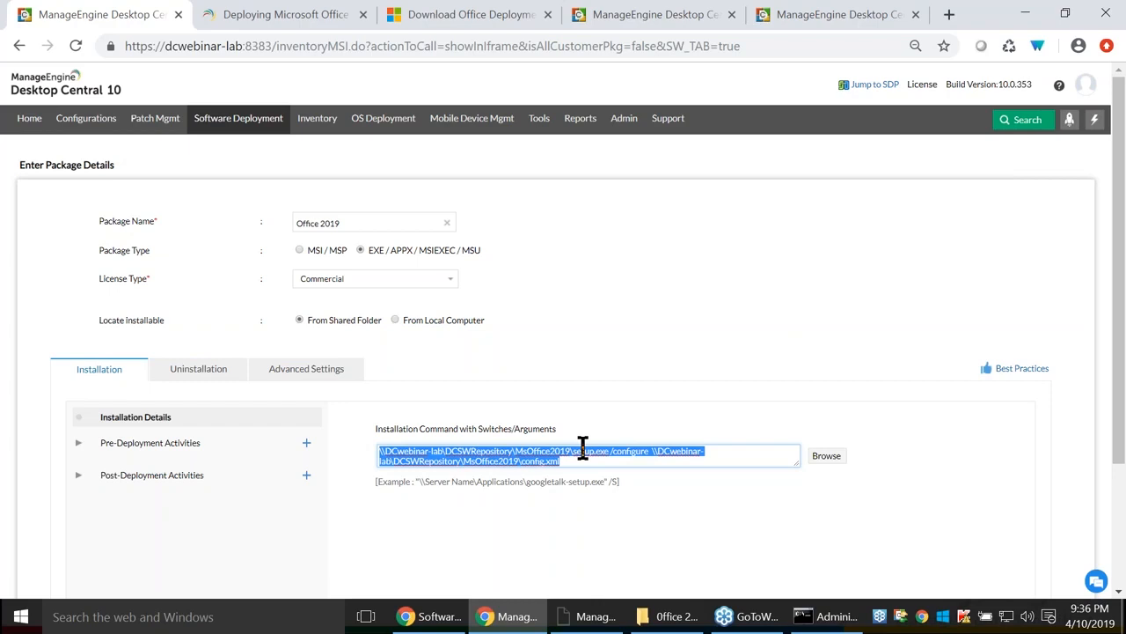
left_click(827, 616)
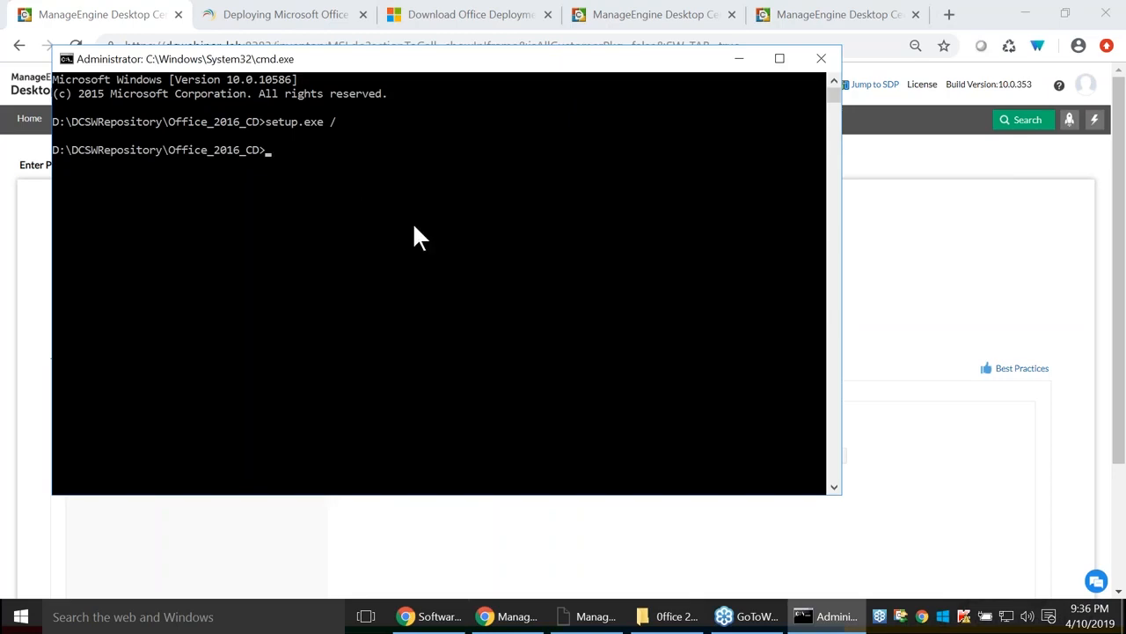
Minimize the Command Prompt and deselect the installation command text.
left_click(740, 58)
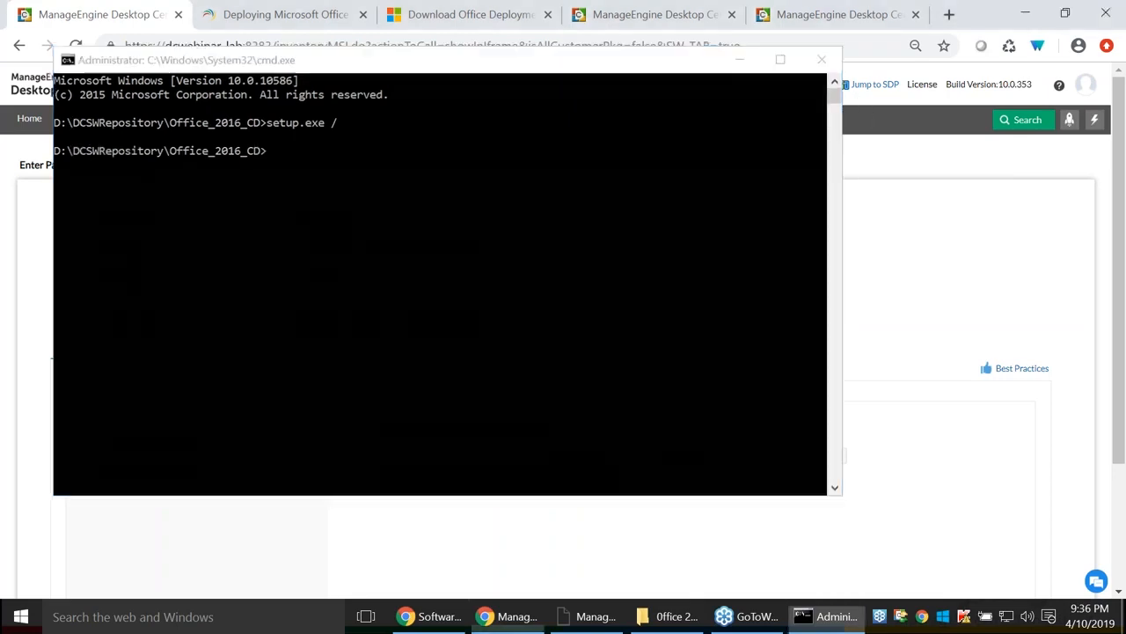
left_click(561, 463)
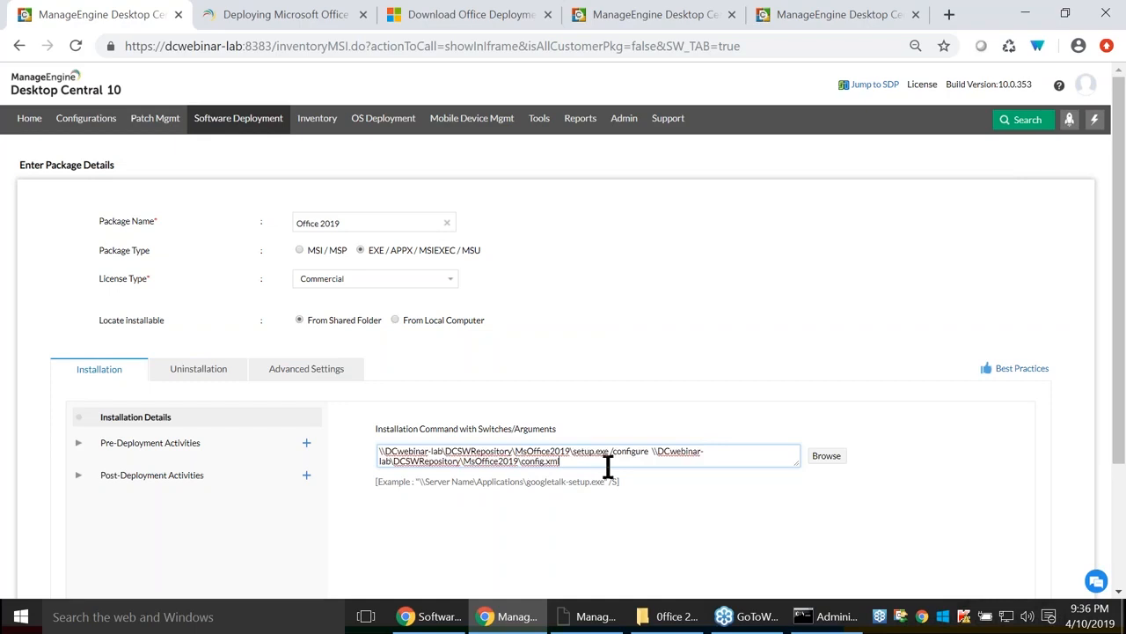
Add a Custom Script pre-deployment activity that runs AutoLogin.bat.
left_click(195, 446)
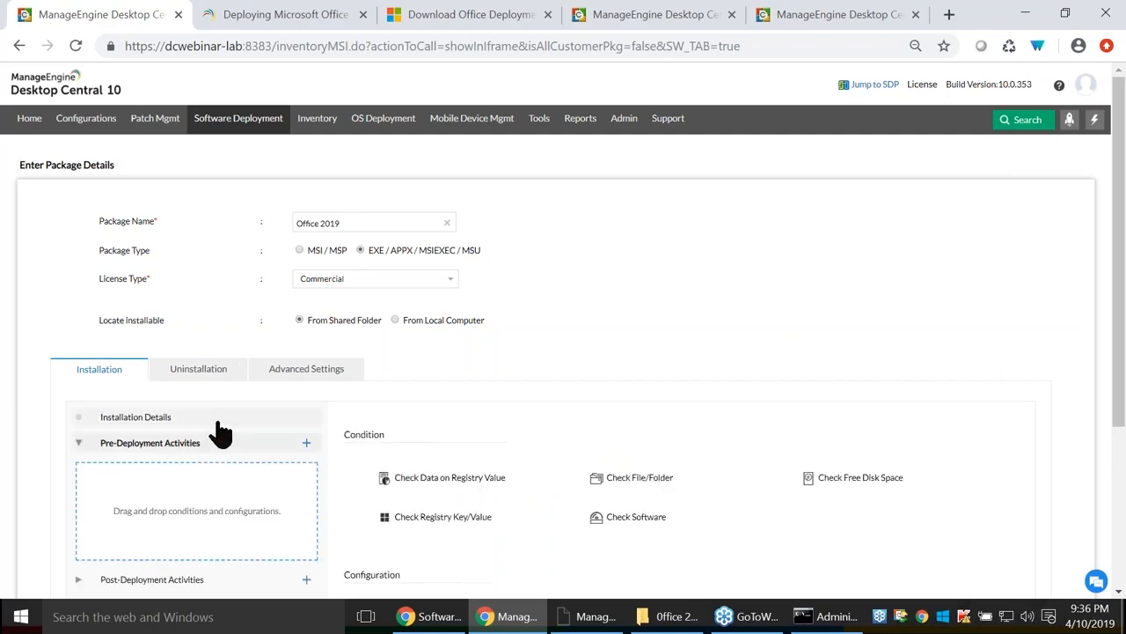
scroll(803, 508, "down", 1)
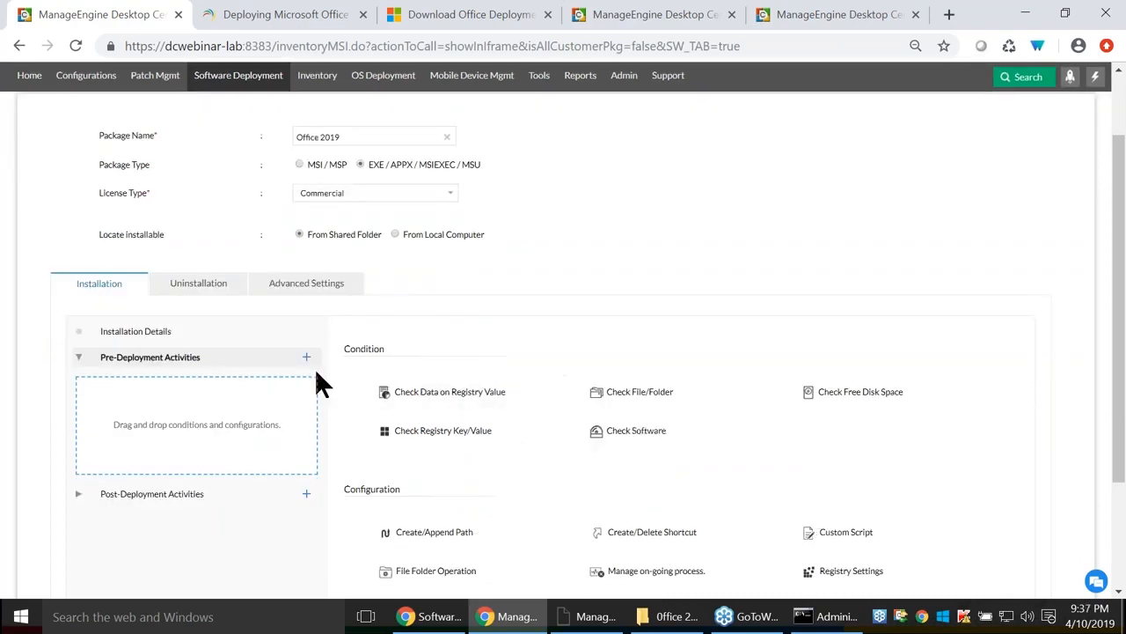
left_click(176, 334)
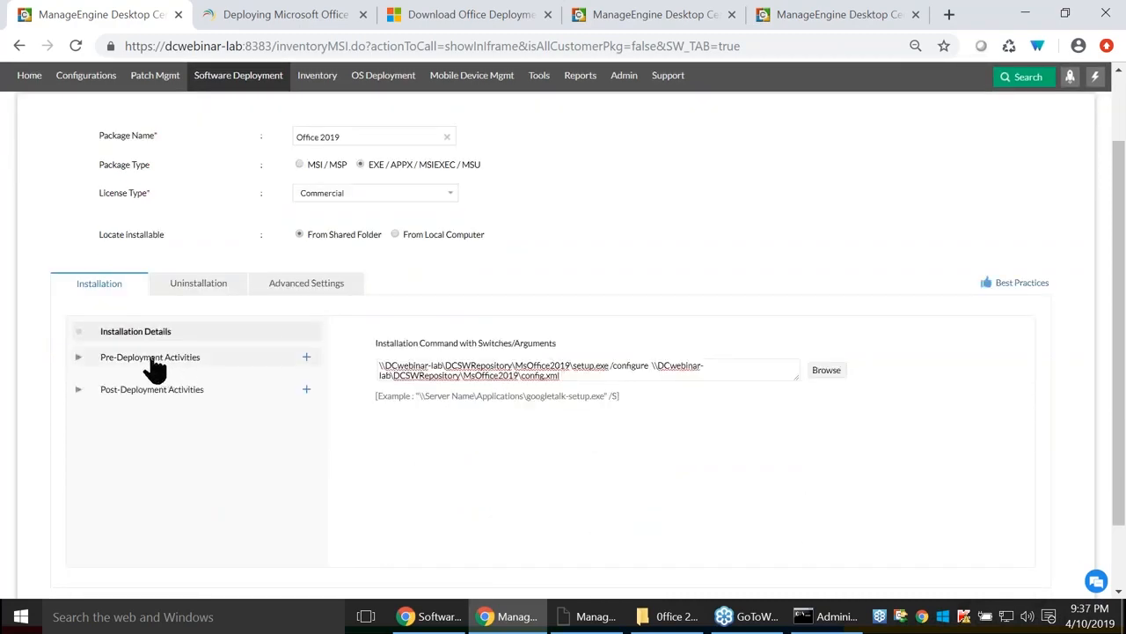
left_click(148, 358)
scroll(715, 474, "down", 1)
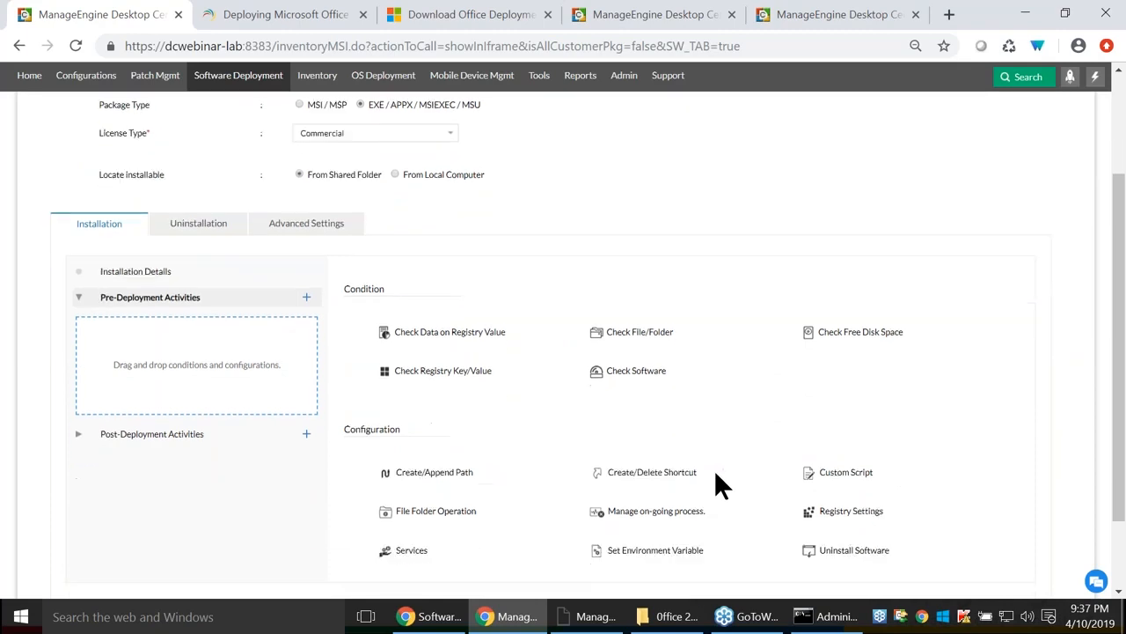
left_click_drag(847, 446, 171, 326)
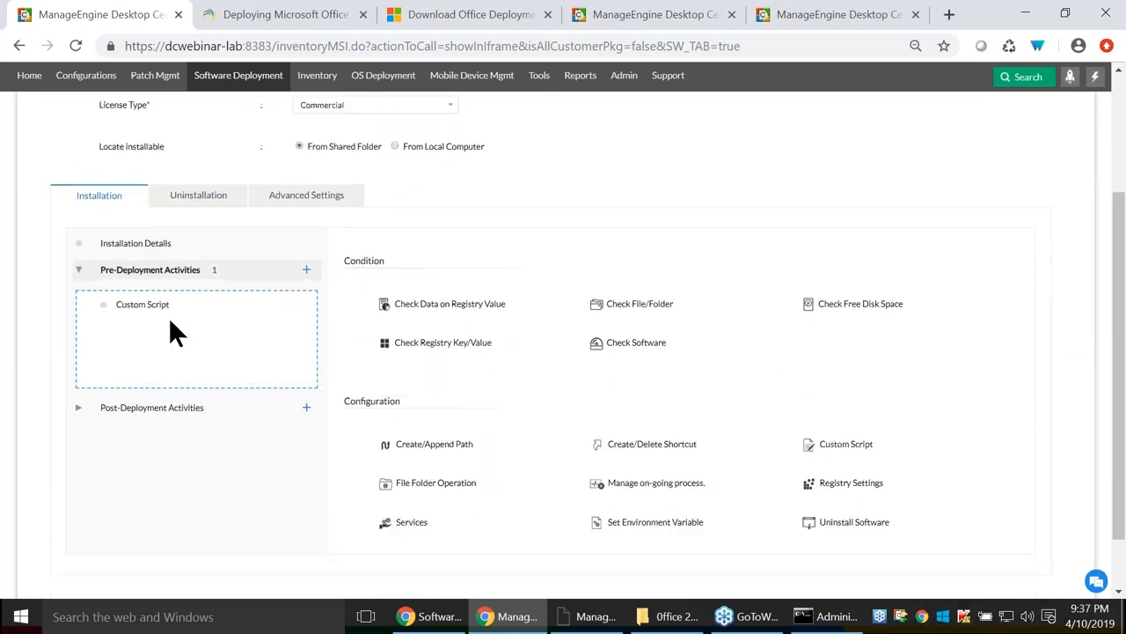
left_click(139, 315)
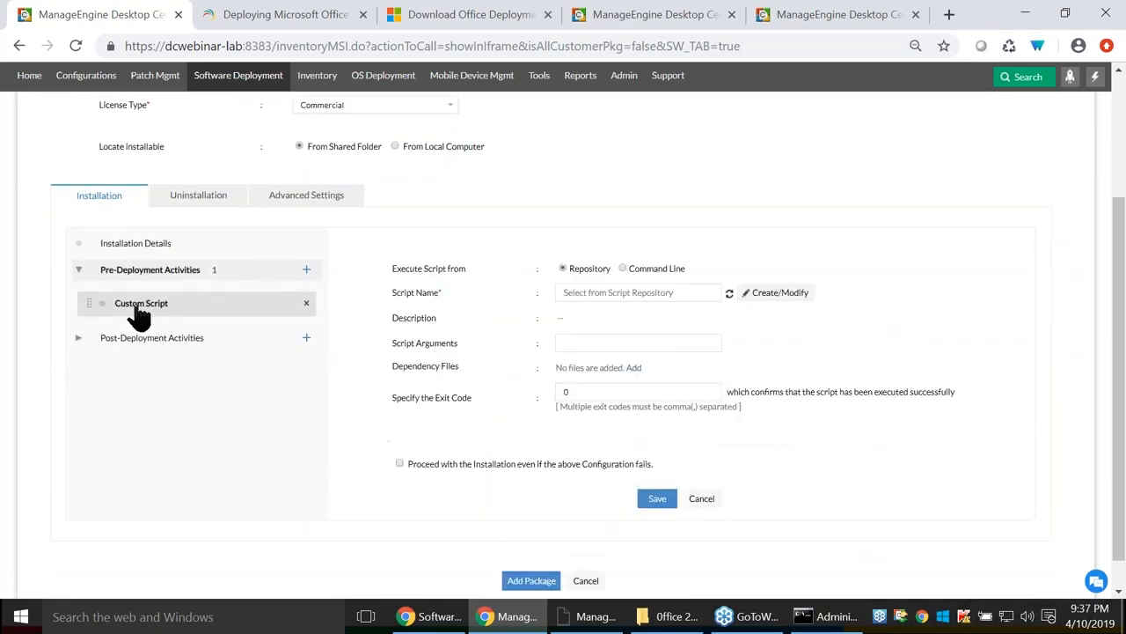
left_click(616, 293)
left_click(596, 329)
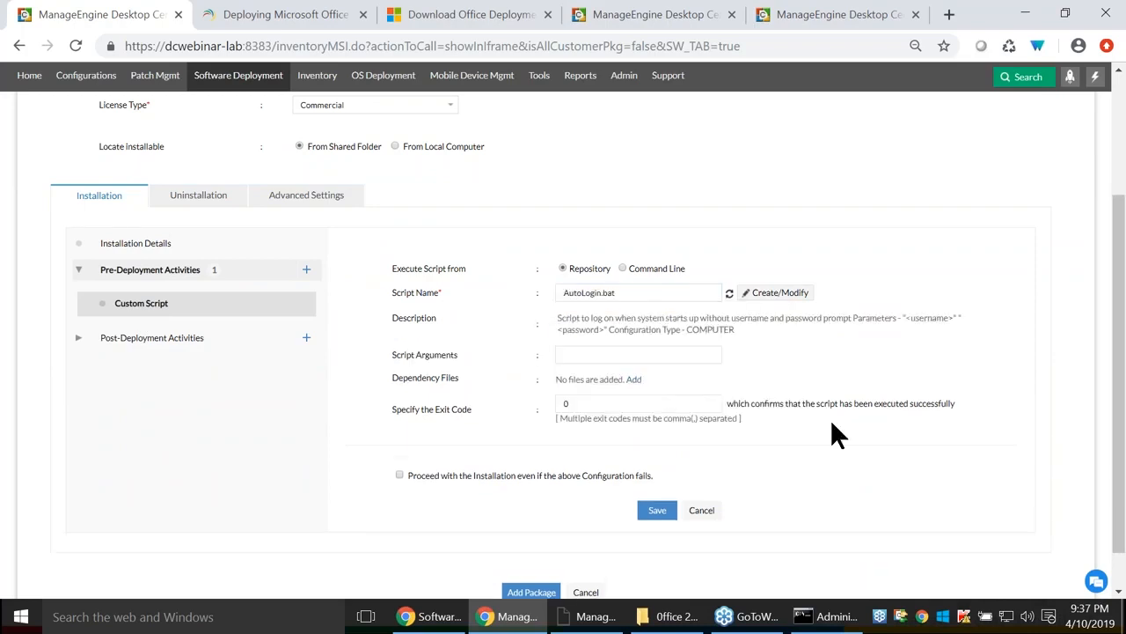
Add a Check File/Folder pre-deployment condition with action Proceed with Installation.
left_click(306, 270)
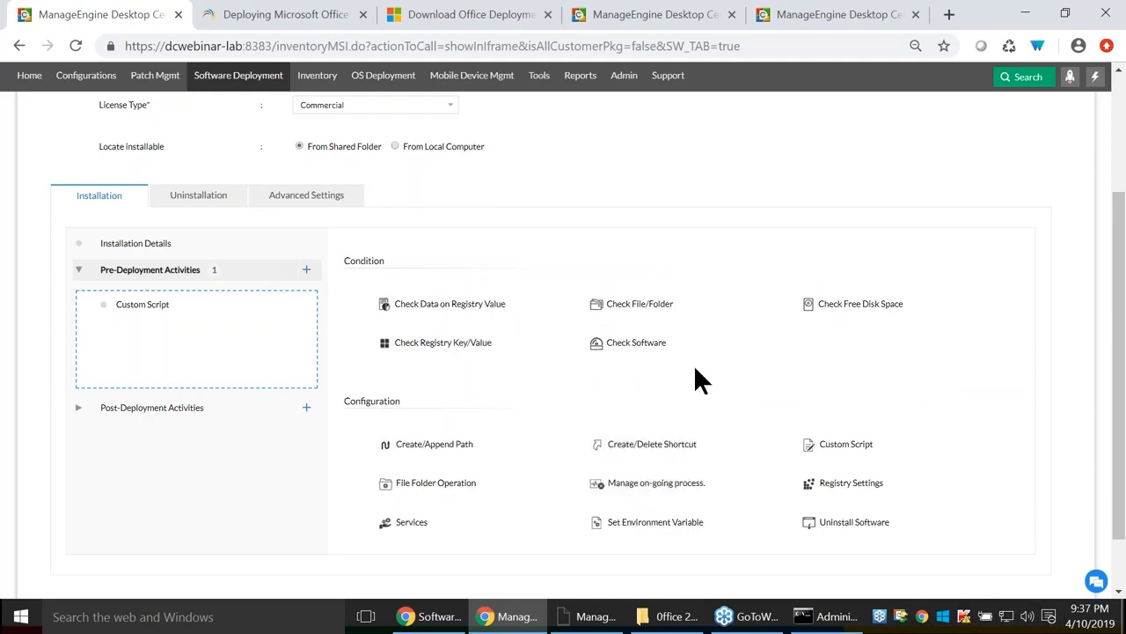
left_click_drag(639, 310, 157, 336)
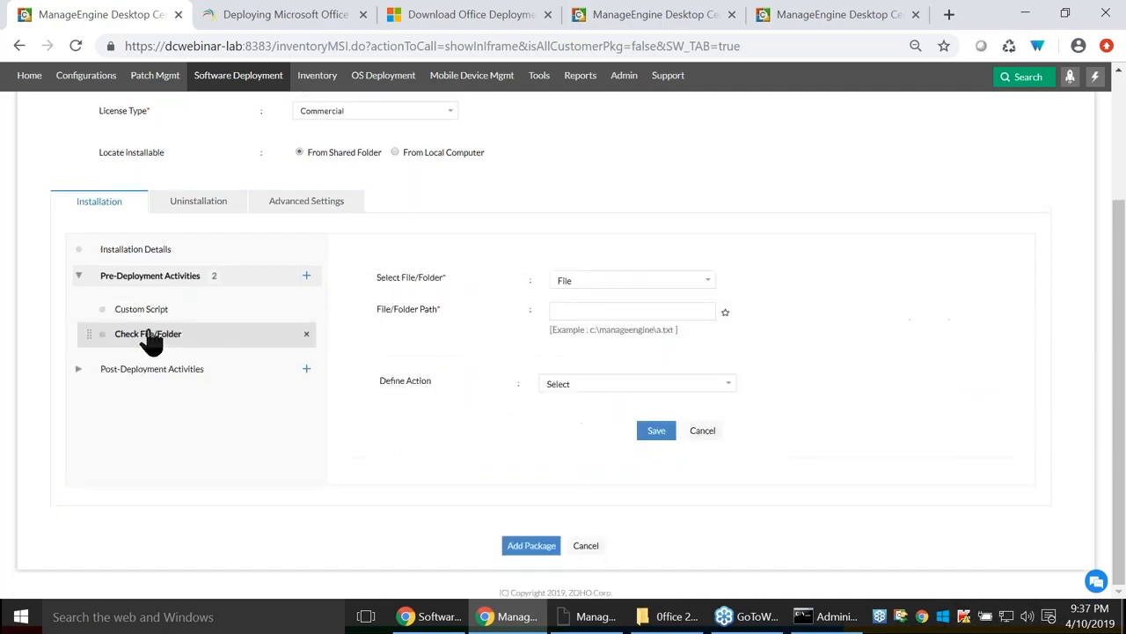
left_click(606, 384)
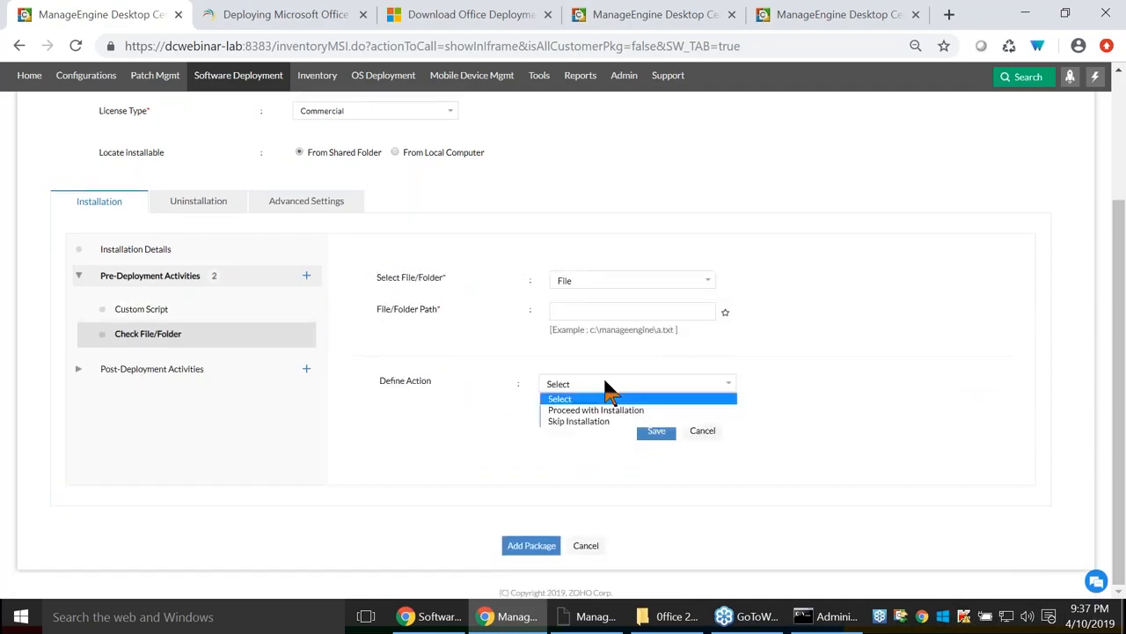
left_click(603, 409)
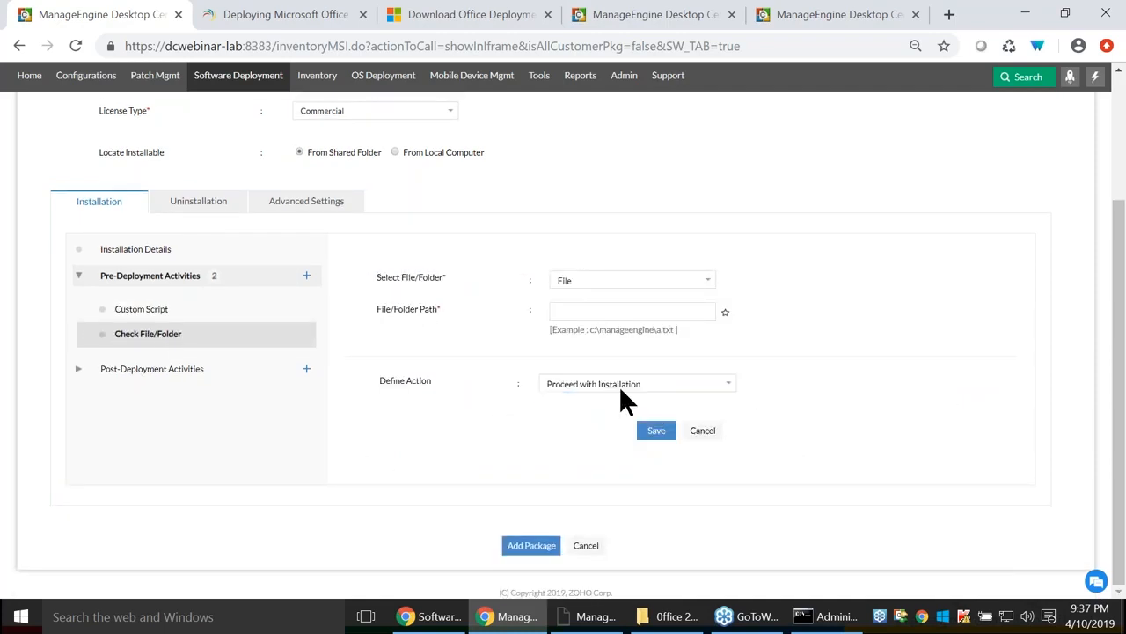
left_click(624, 387)
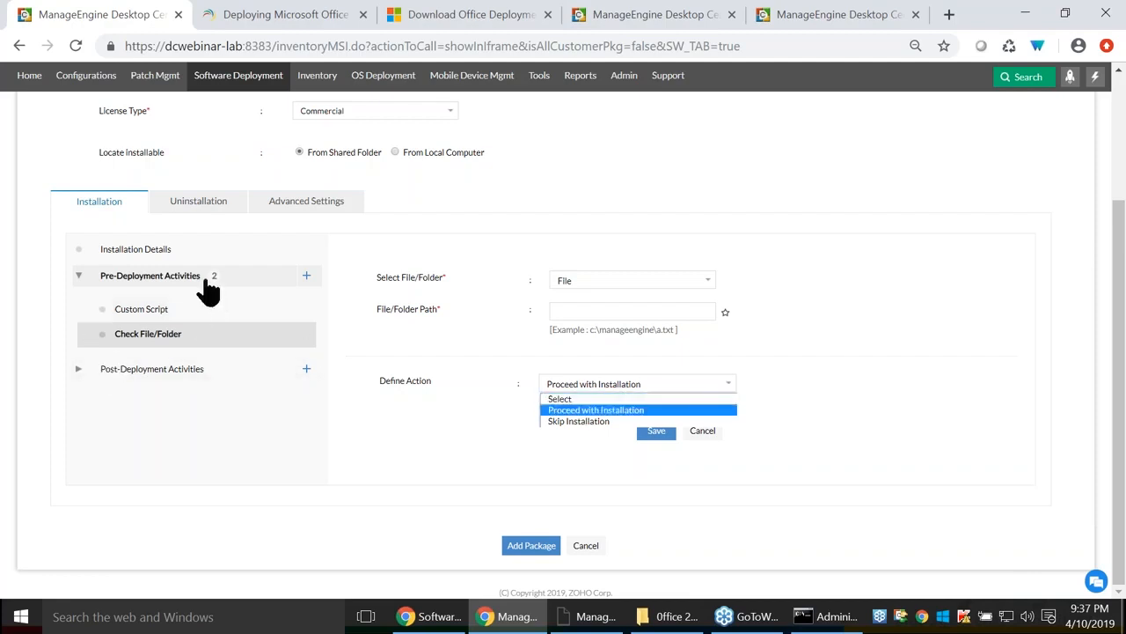
left_click(304, 280)
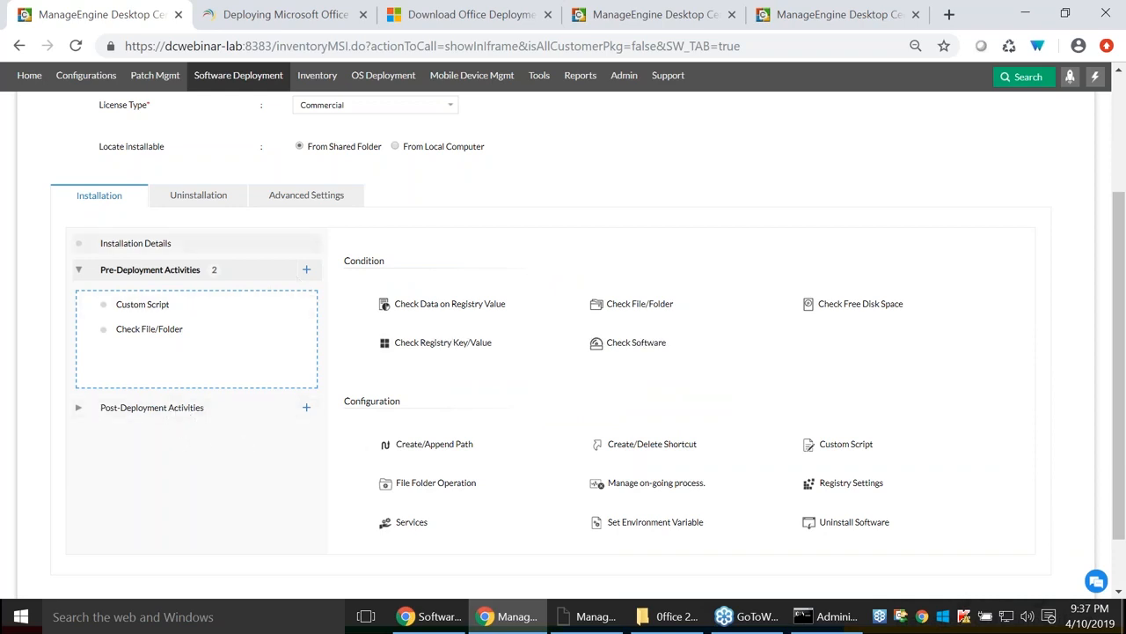
left_click(145, 248)
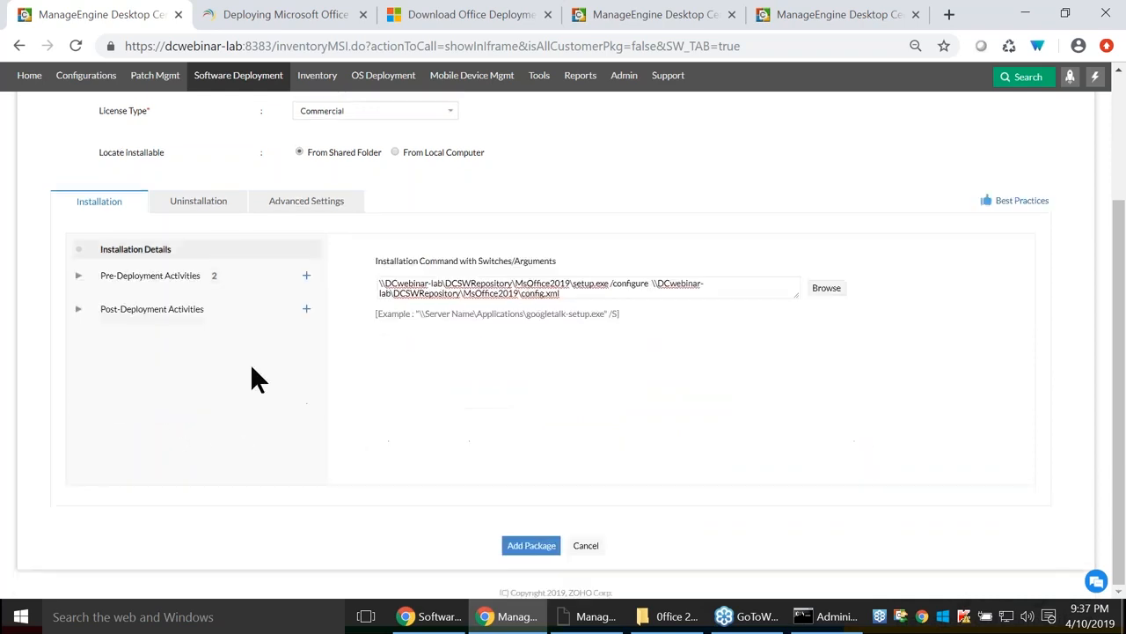
Add Create/Delete Shortcut, File Folder Operation, Registry Settings and Services post-deployment activities.
left_click(156, 315)
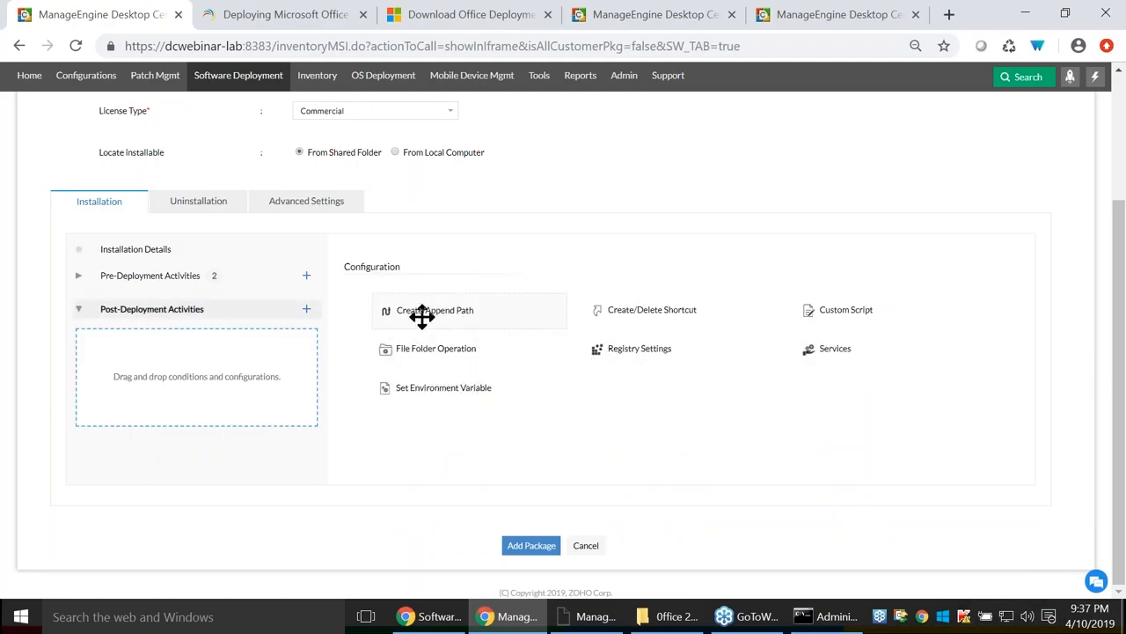
left_click_drag(709, 311, 214, 385)
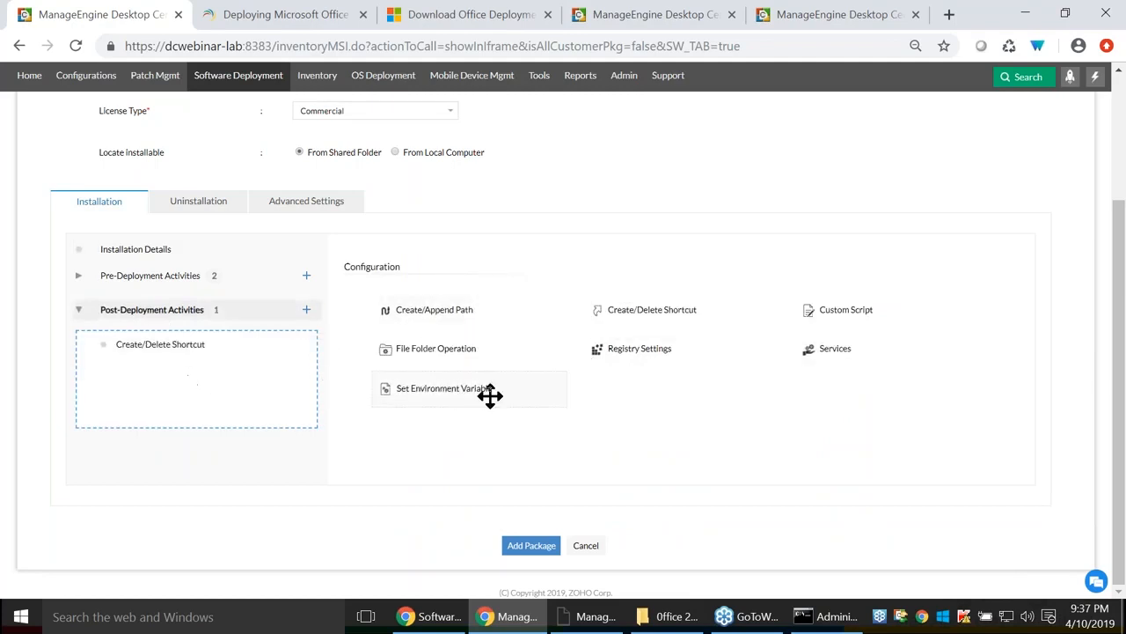
left_click_drag(452, 352, 231, 396)
left_click_drag(664, 360, 300, 387)
left_click_drag(839, 347, 215, 393)
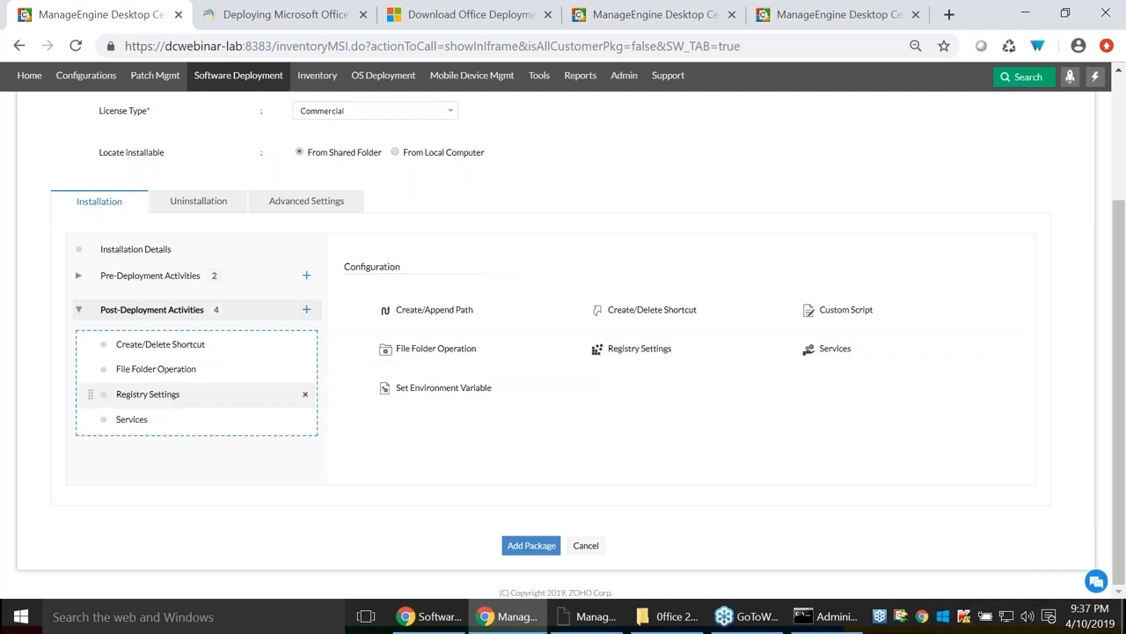
left_click(103, 211)
left_click(183, 208)
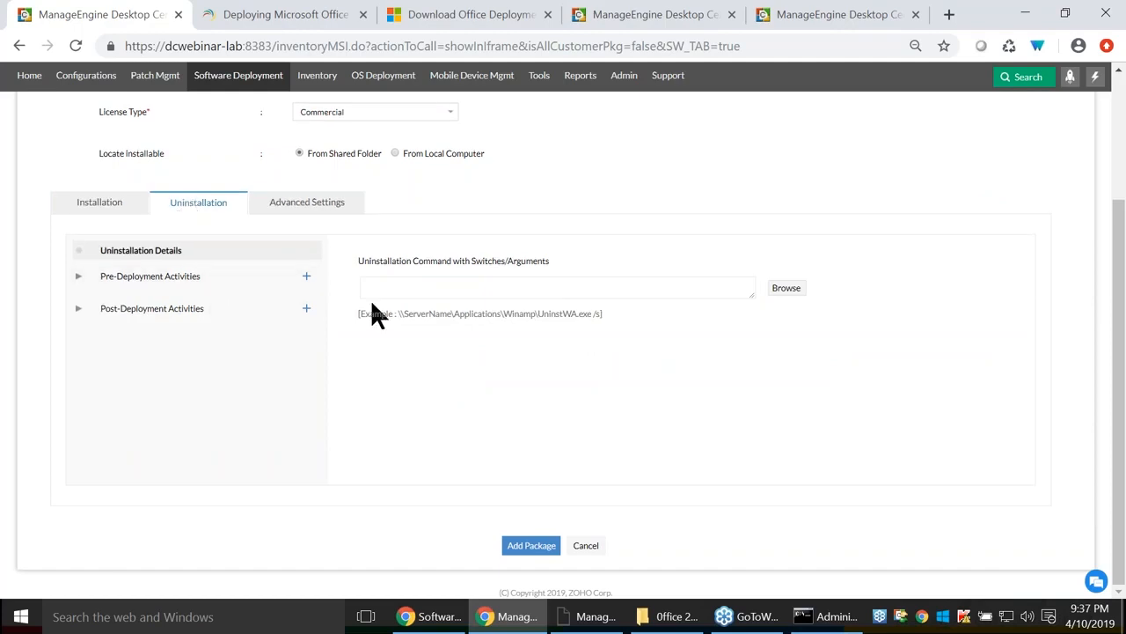
scroll(431, 321, "up", 3)
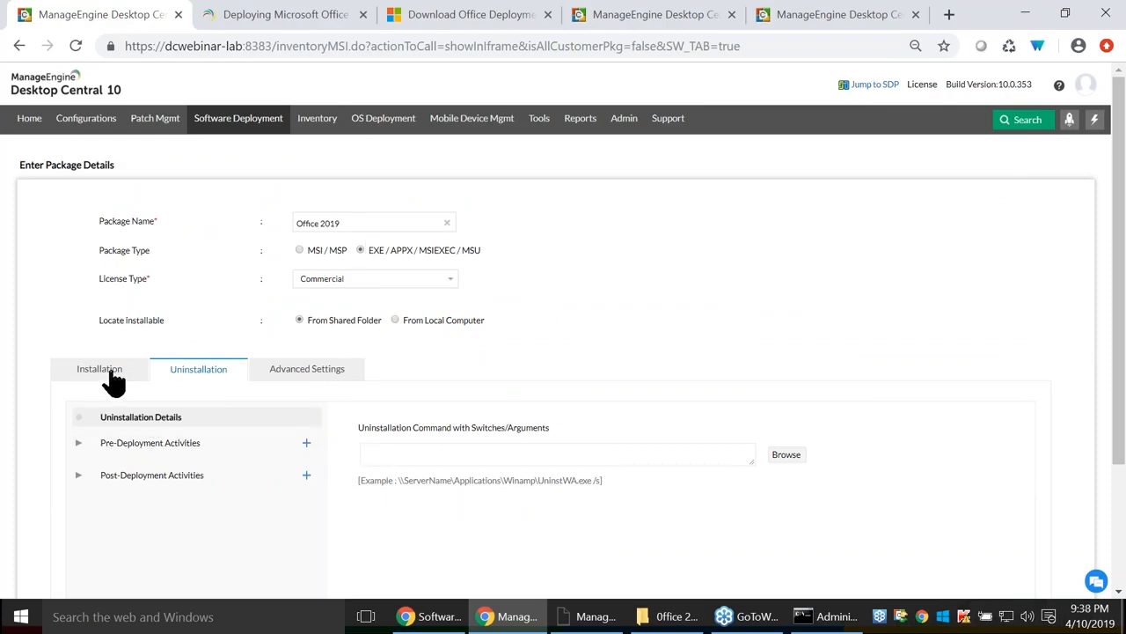
left_click(390, 454)
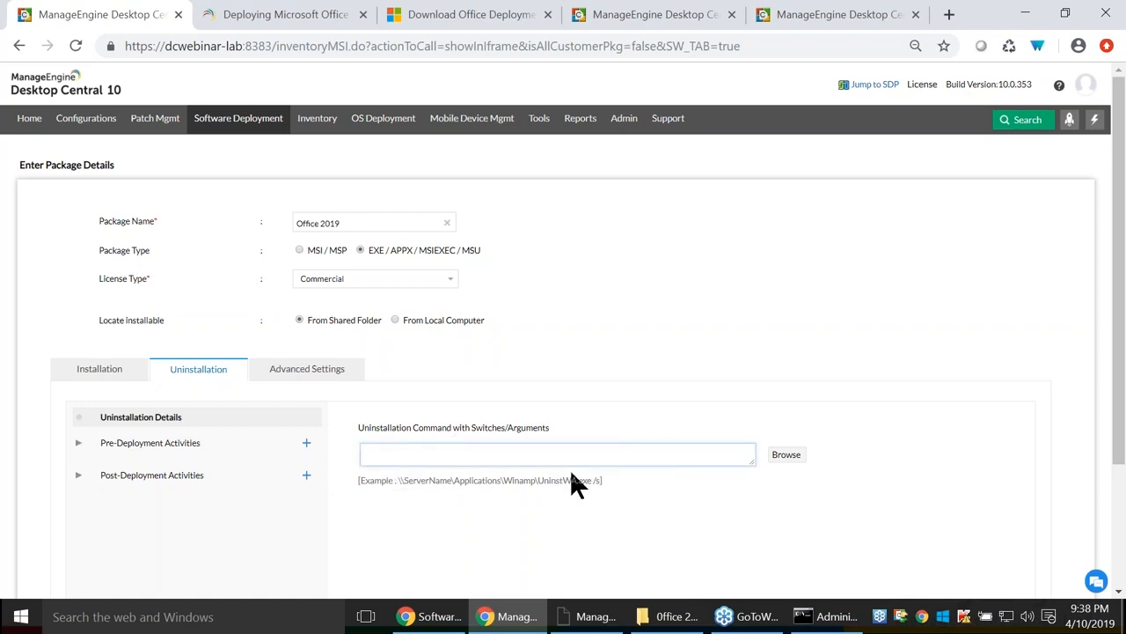
left_click(161, 443)
left_click(188, 581)
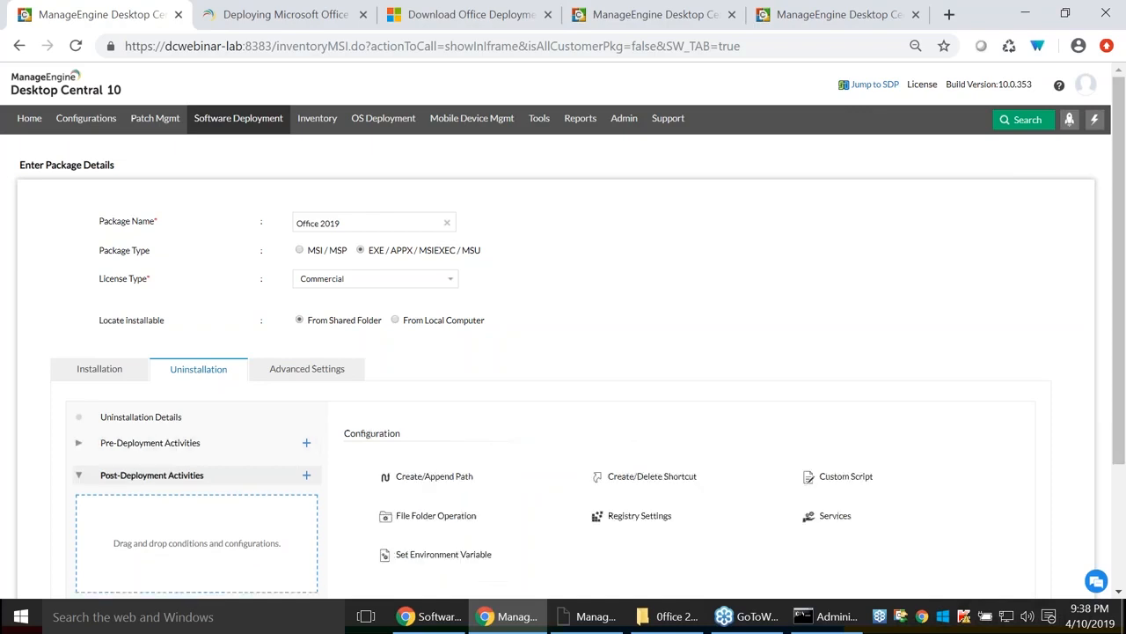
mouse_move(370, 273)
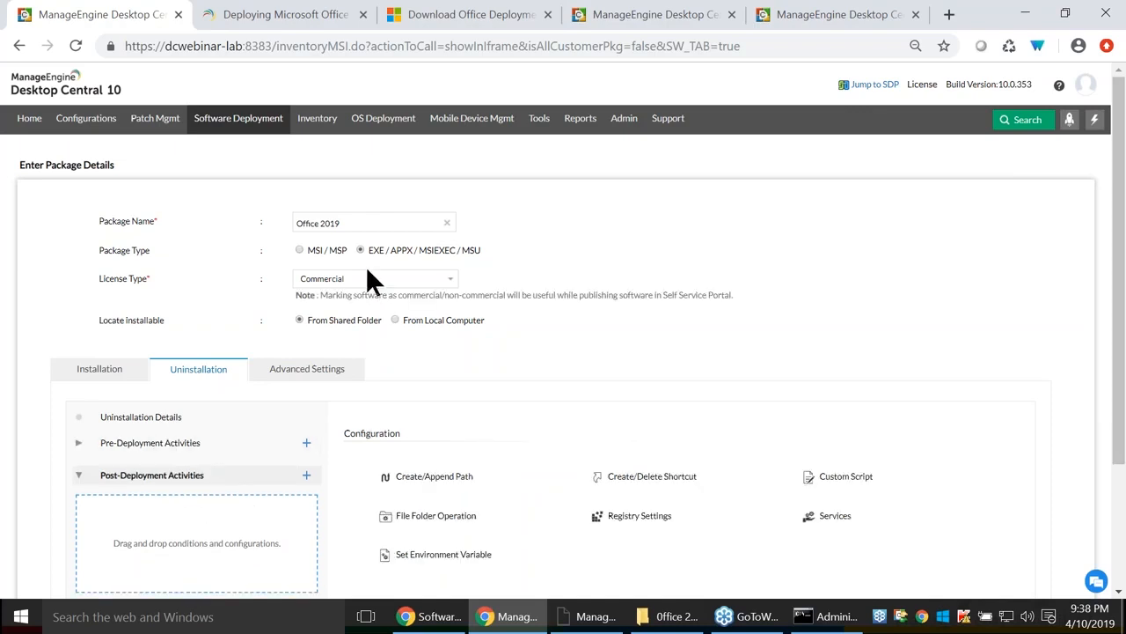
In Advanced Settings, set the EXE root path to the repository's MsOffice2019 folder and check exit code 0.
left_click(299, 377)
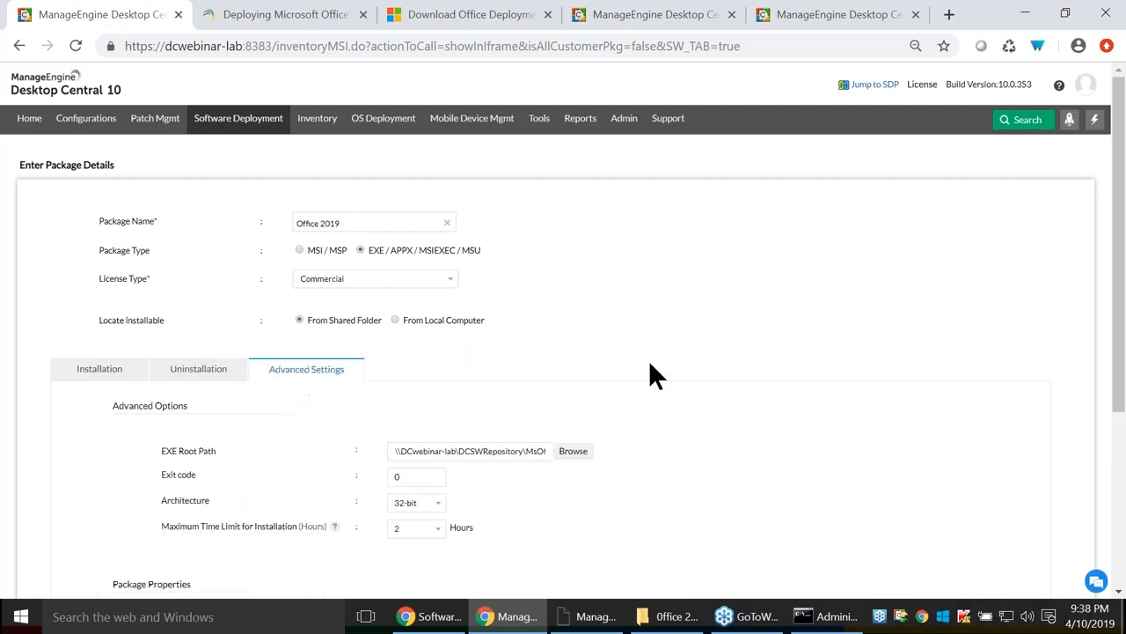
scroll(656, 377, "down", 1)
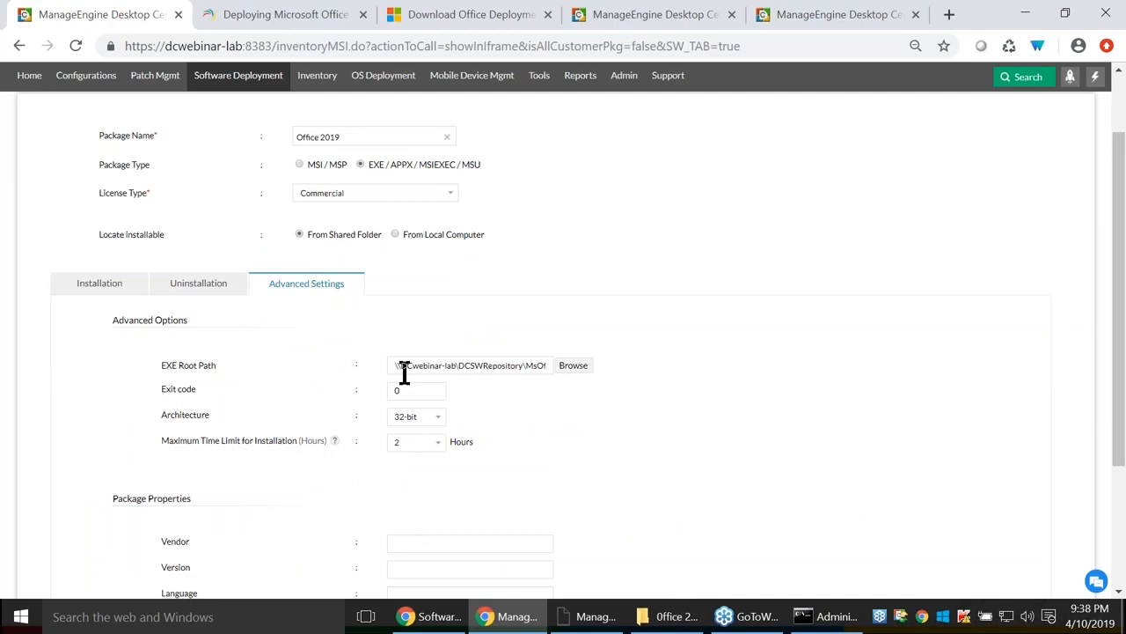
left_click(572, 367)
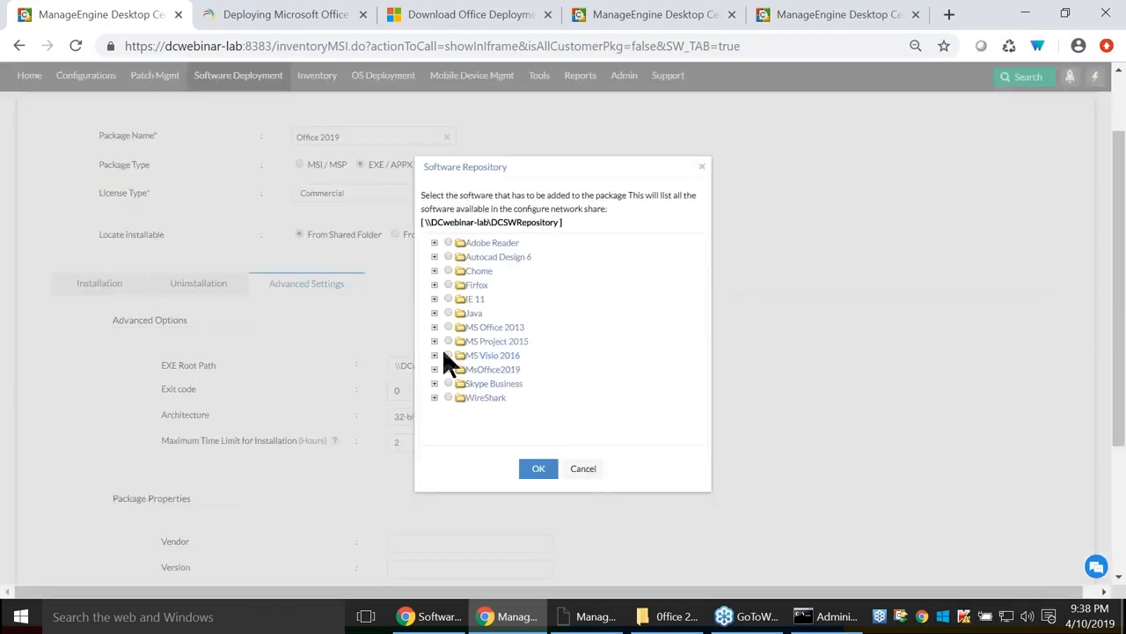
left_click(434, 370)
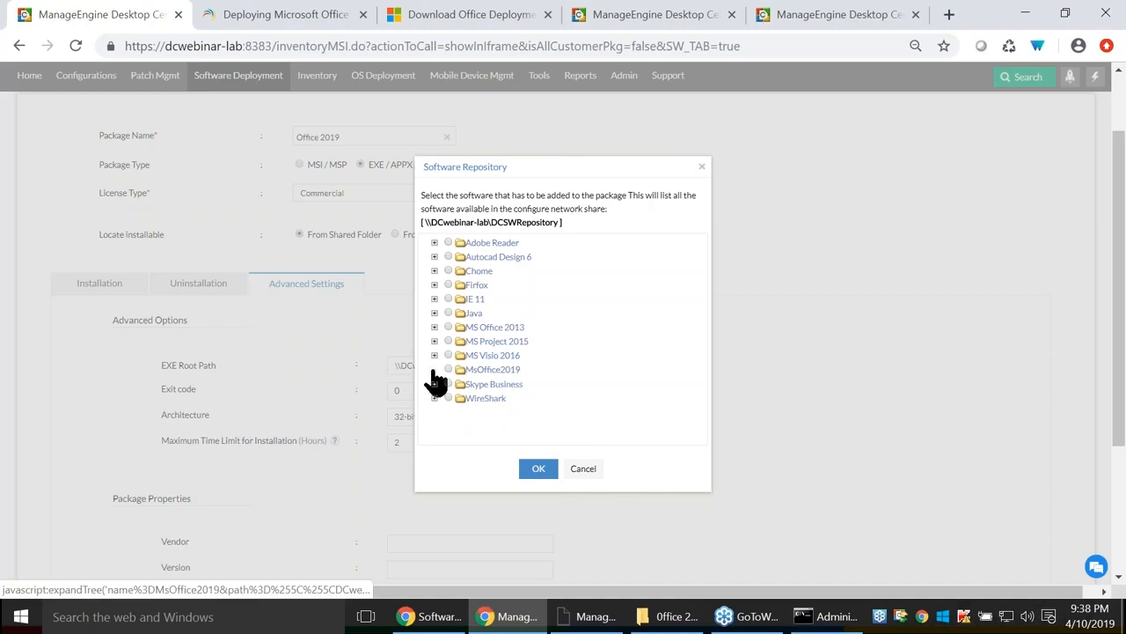
left_click(447, 369)
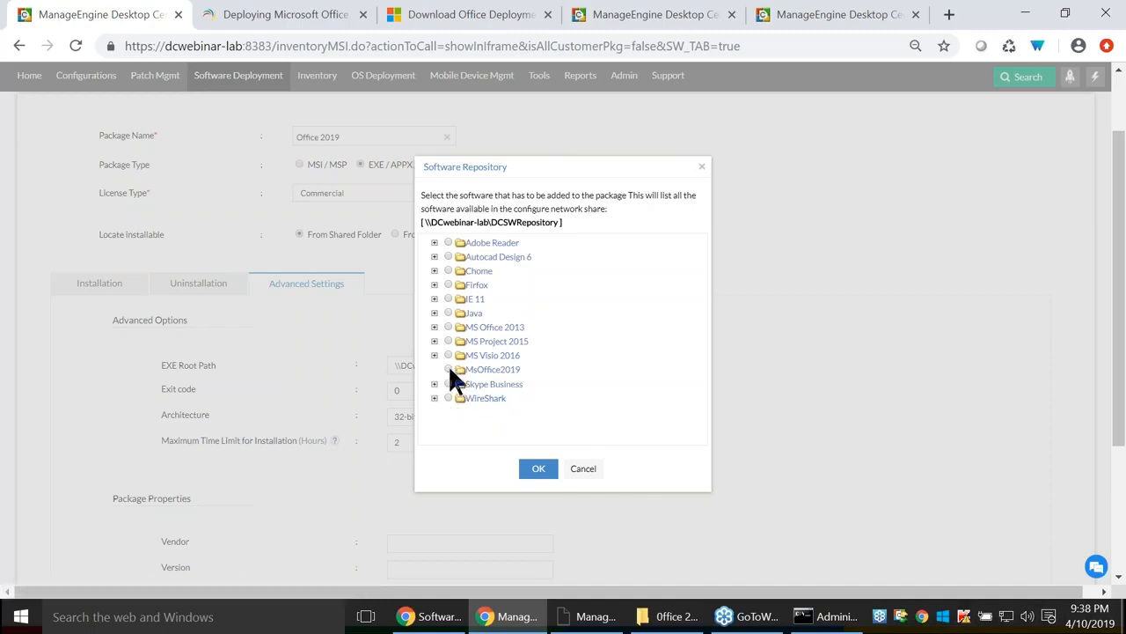
left_click(545, 472)
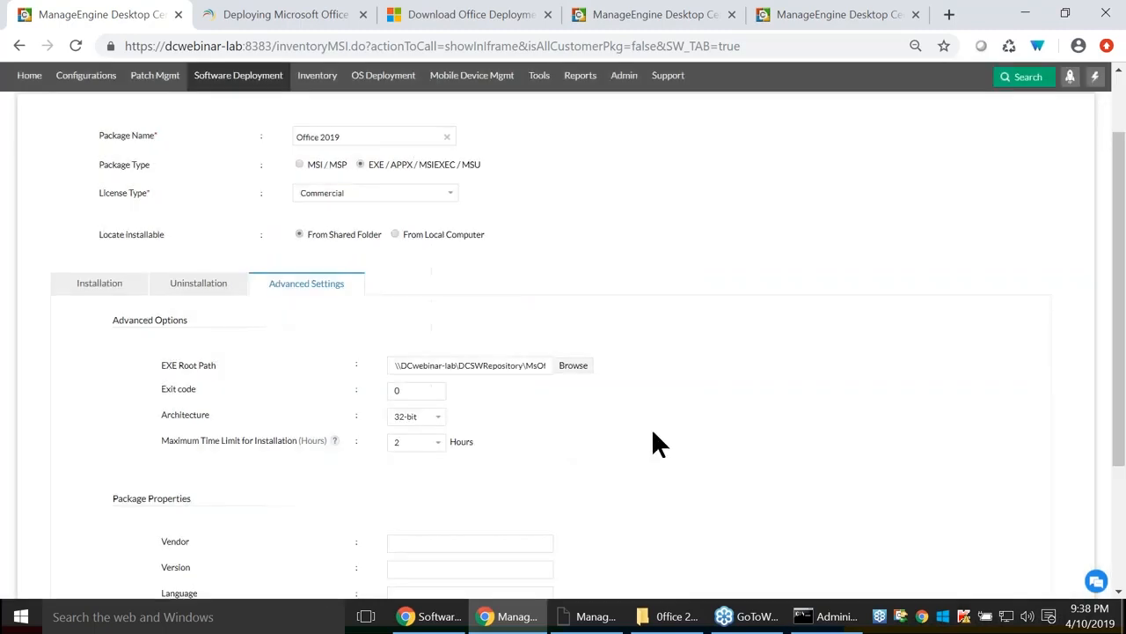
double_click(422, 392)
left_click(433, 388)
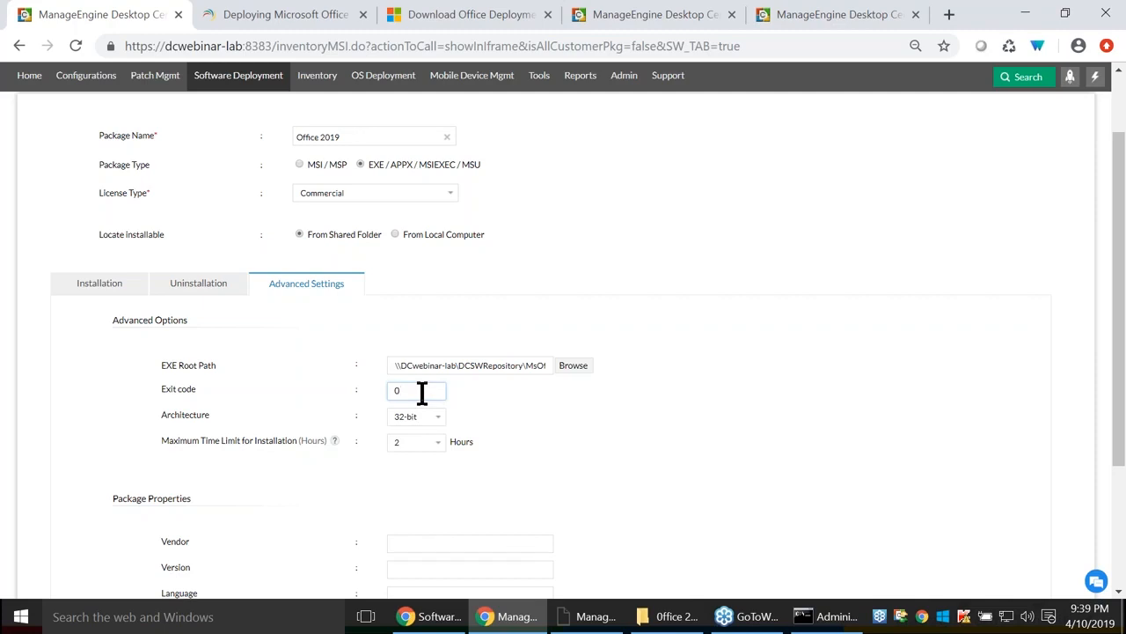
Keep 32-bit architecture and raise the maximum installation time limit from 2 to 4 hours.
left_click_drag(423, 392, 376, 403)
left_click(418, 418)
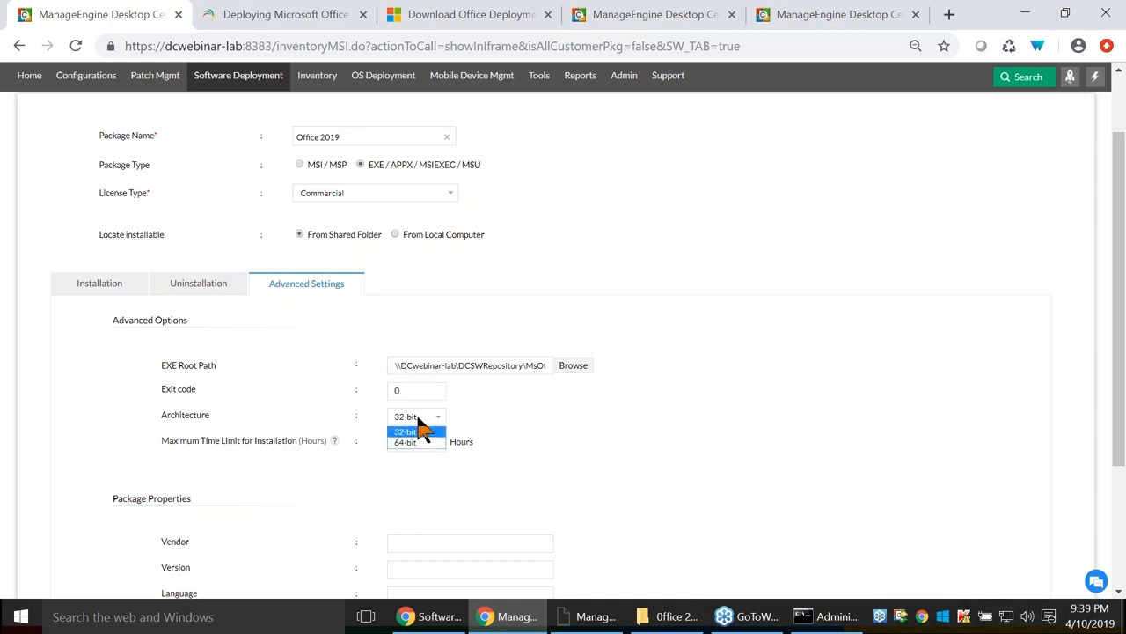
left_click(563, 404)
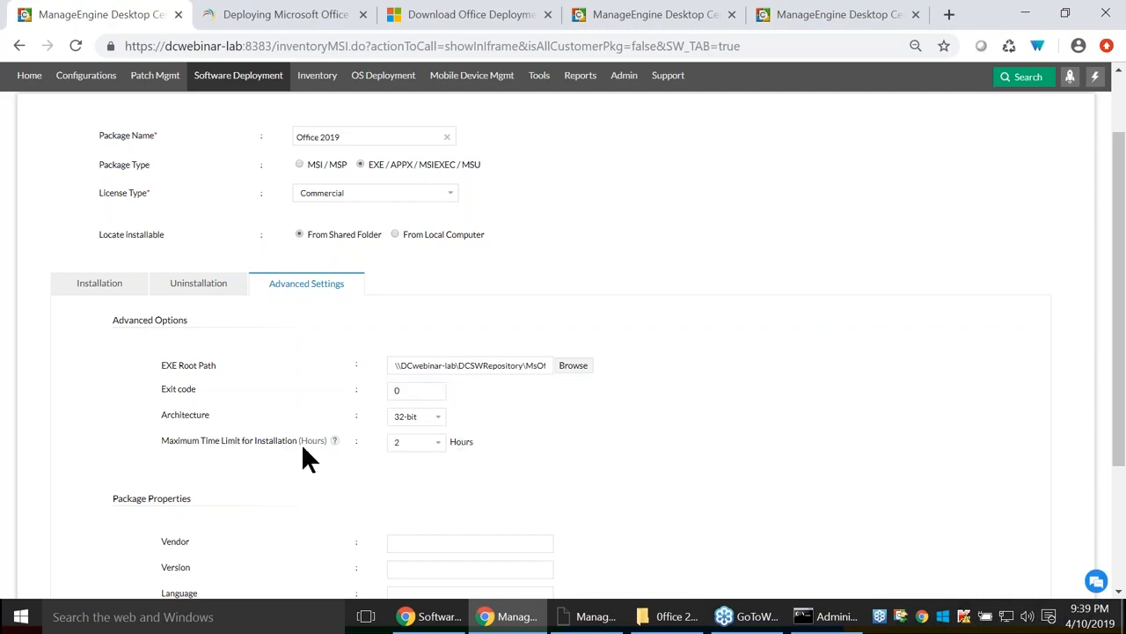
left_click(411, 449)
left_click(411, 467)
left_click(413, 443)
left_click(403, 478)
scroll(580, 446, "down", 1)
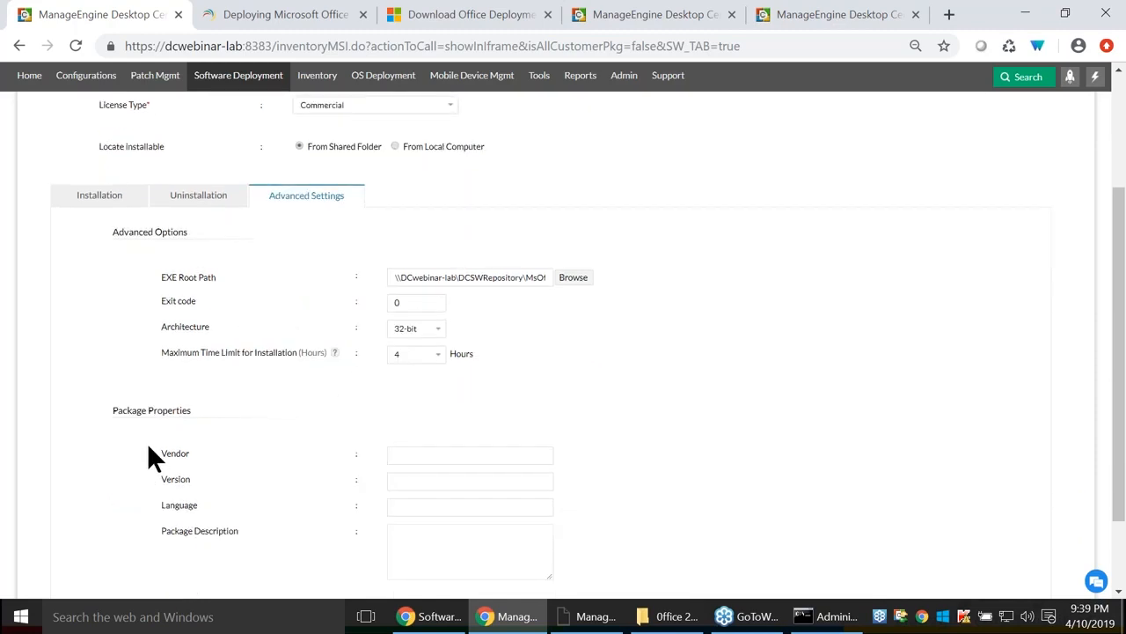
left_click(408, 458)
left_click(408, 480)
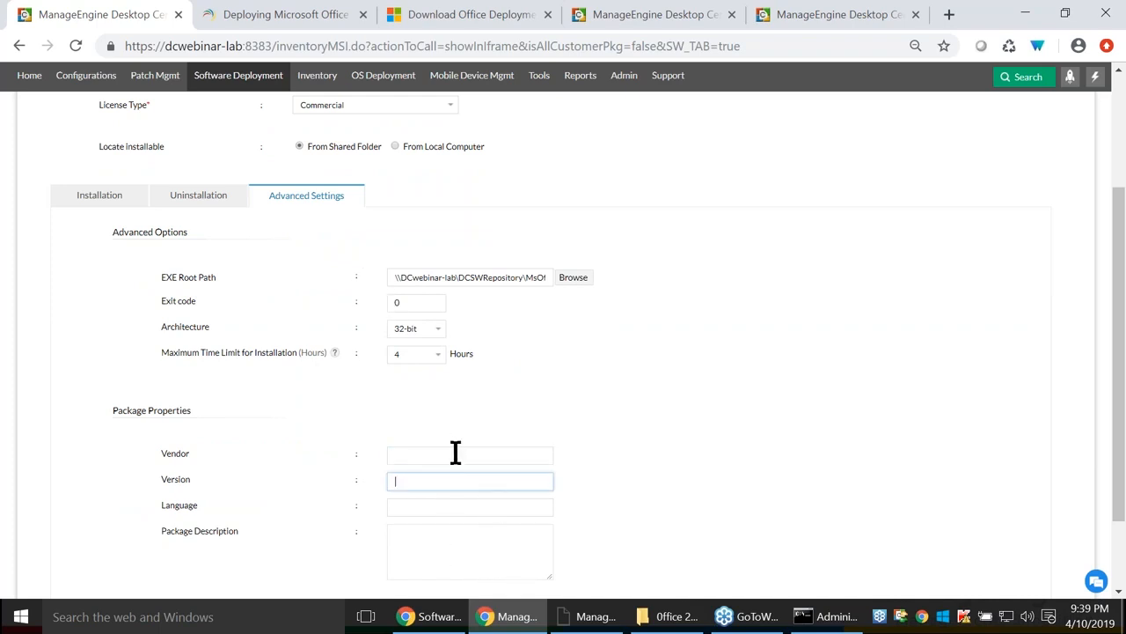
scroll(455, 450, "up", 3)
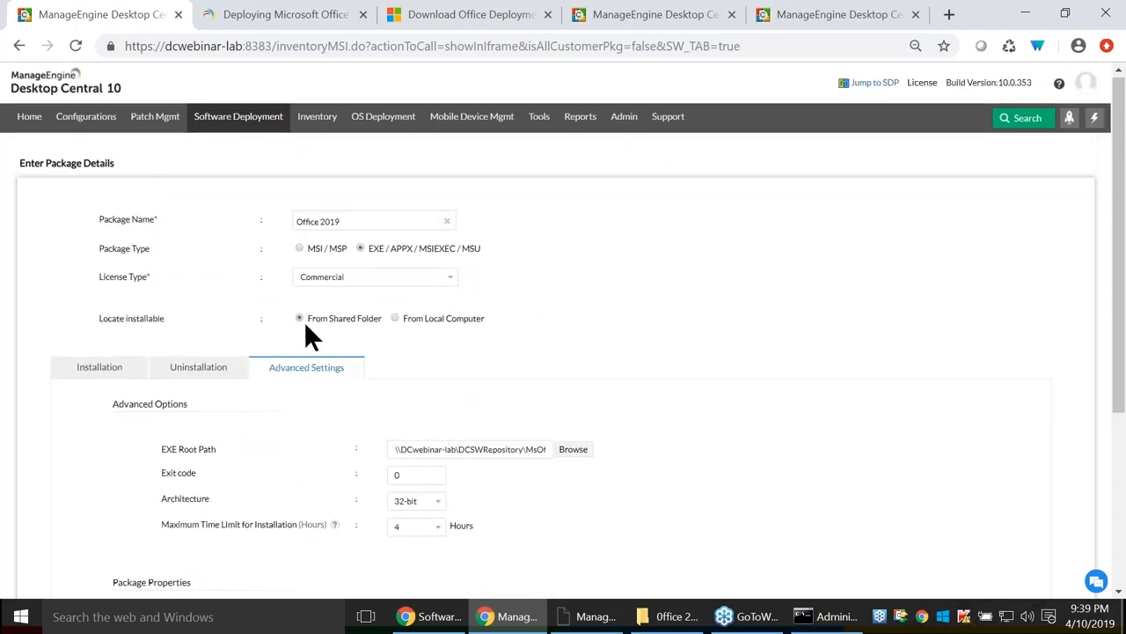
Upload setup.zip from the local DCSWRepository folder as the package's installable.
left_click(395, 318)
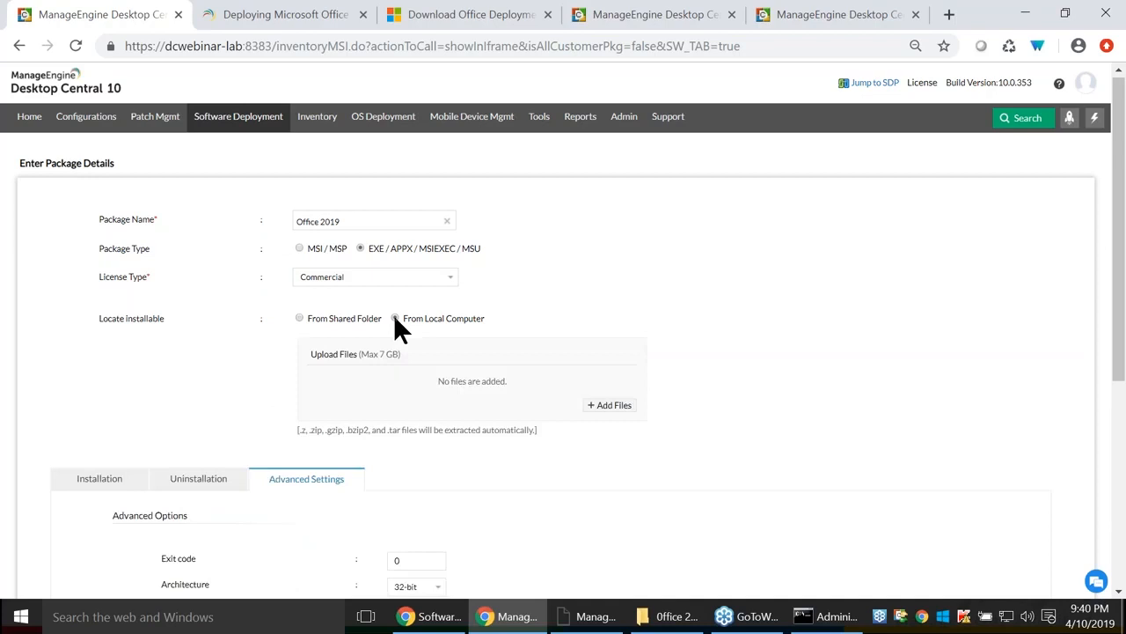
left_click(615, 406)
left_click(447, 406)
double_click(219, 125)
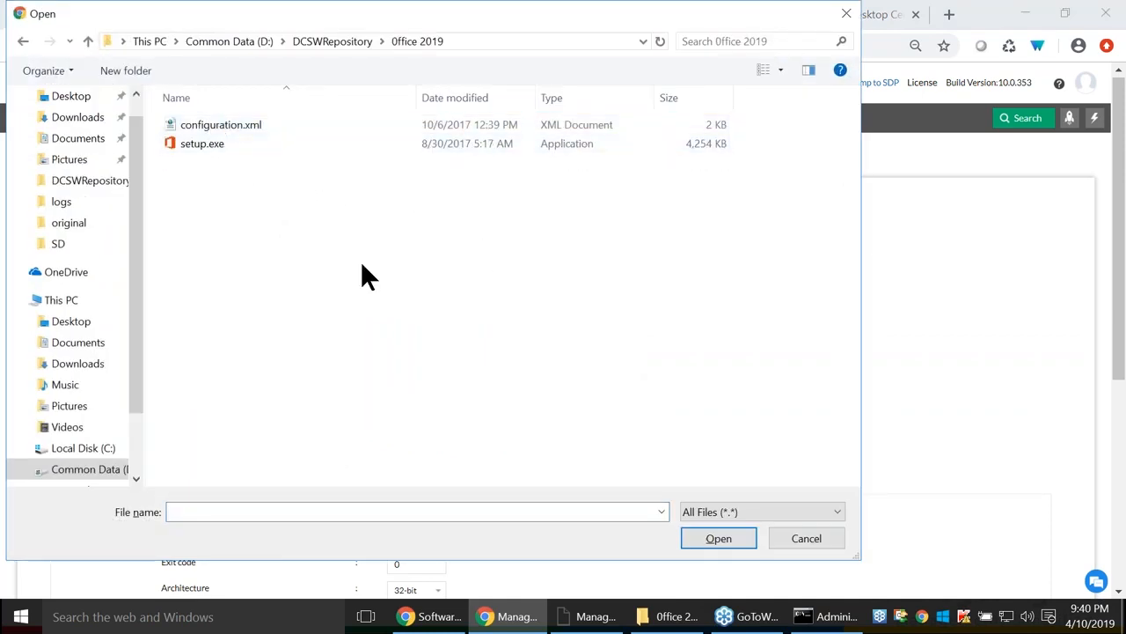
left_click(220, 144)
left_click(339, 42)
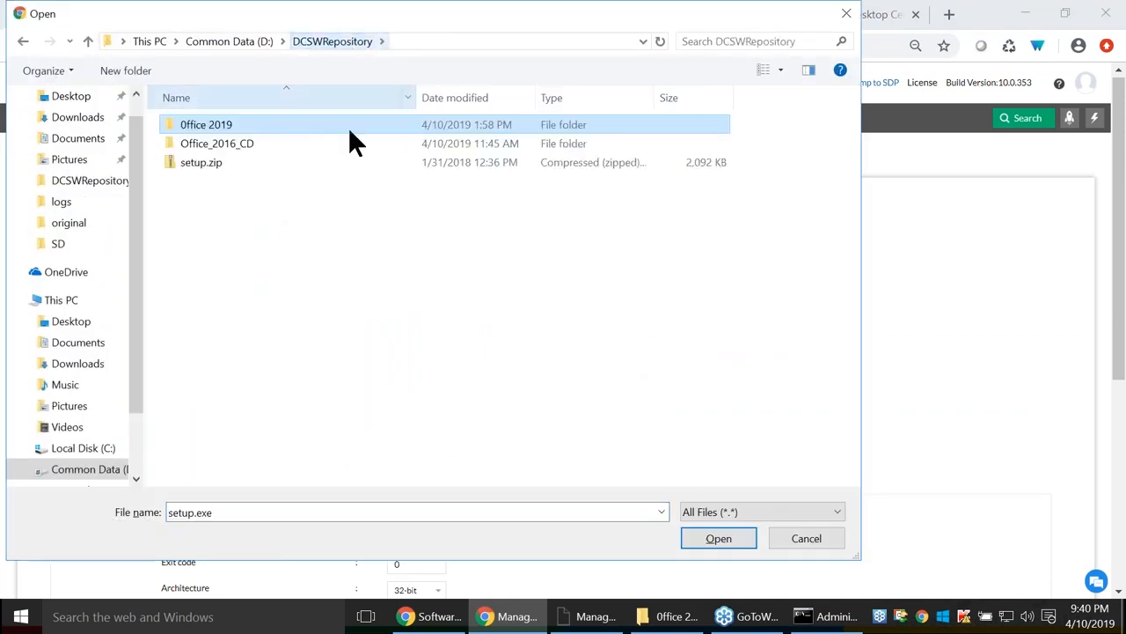
left_click(202, 162)
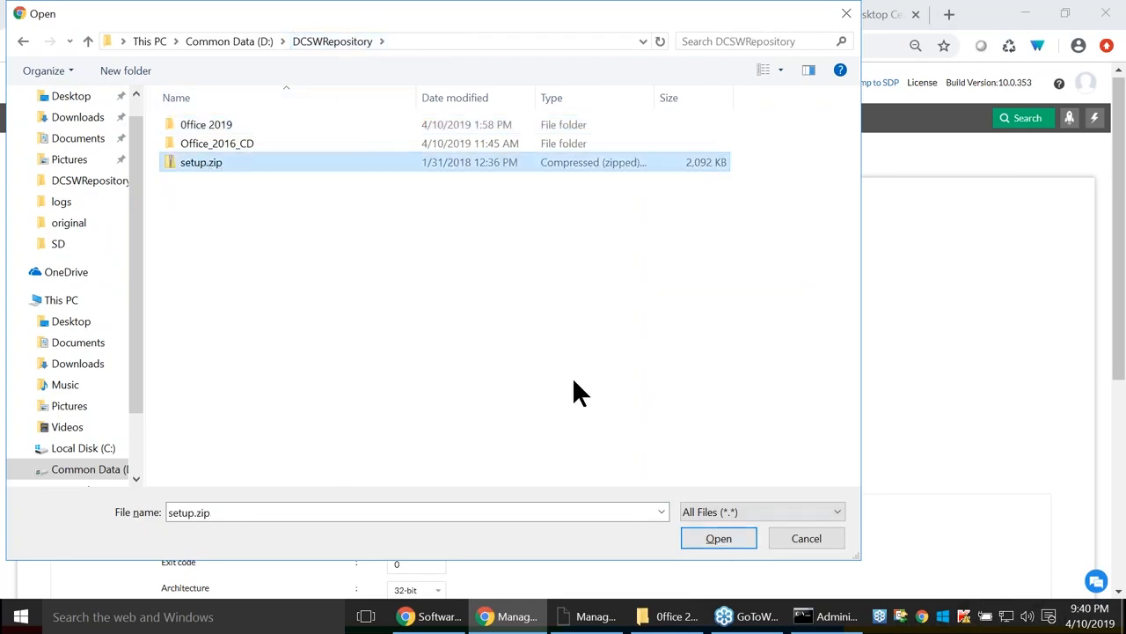
left_click(716, 538)
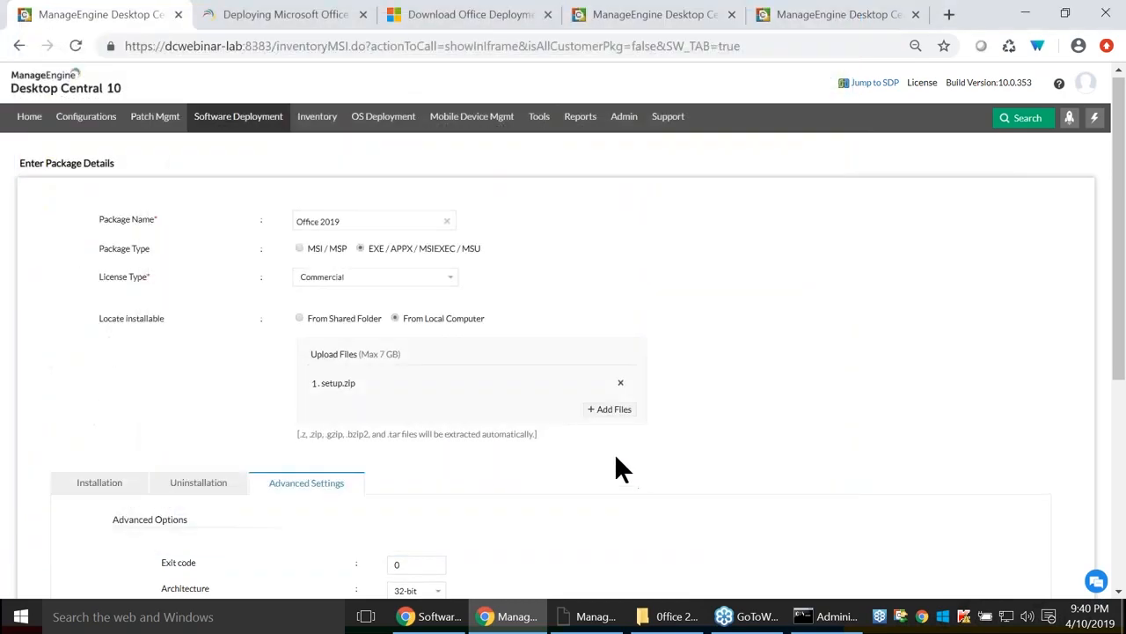
key("alt+Tab")
key("alt+Tab")
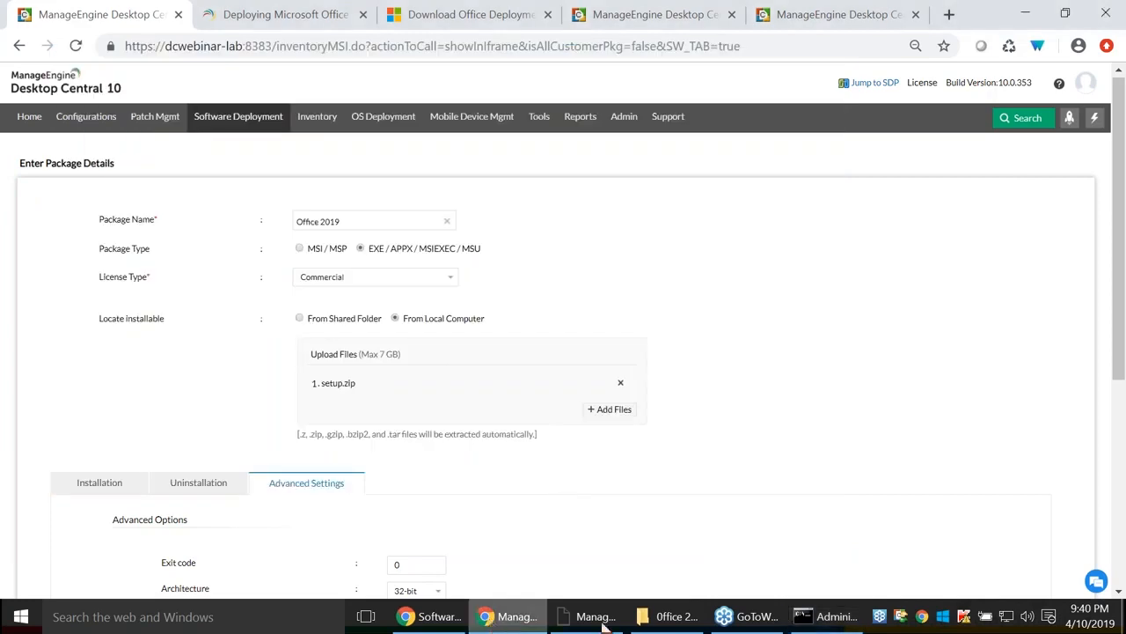
Compress configuration.xml and setup.exe into Office 2019.7z with 7-Zip.
left_click(669, 616)
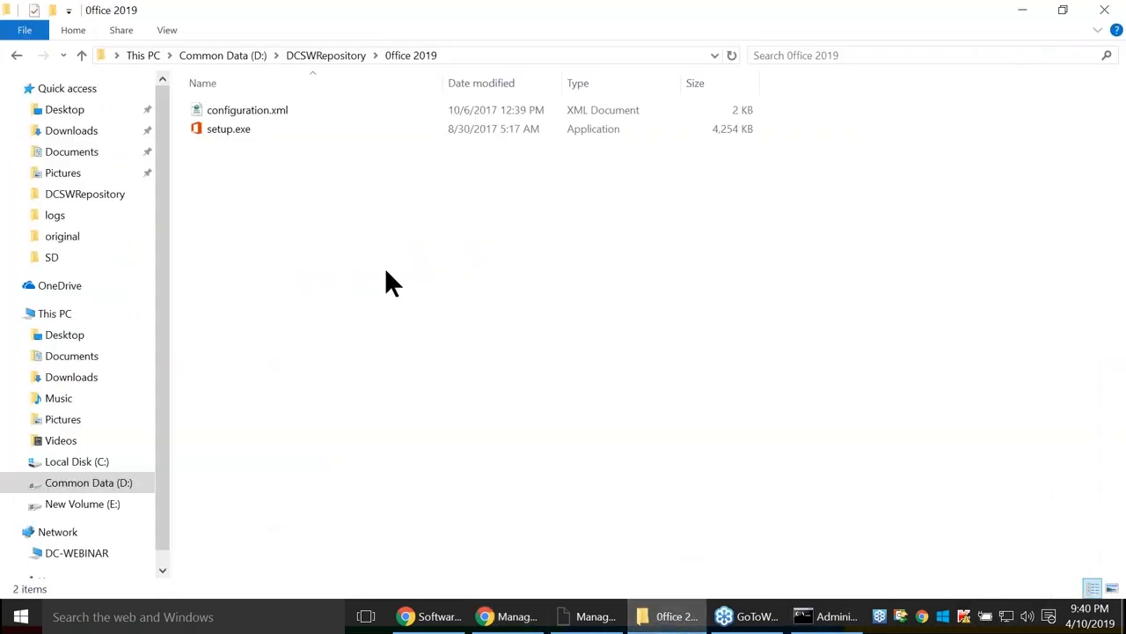
left_click(317, 54)
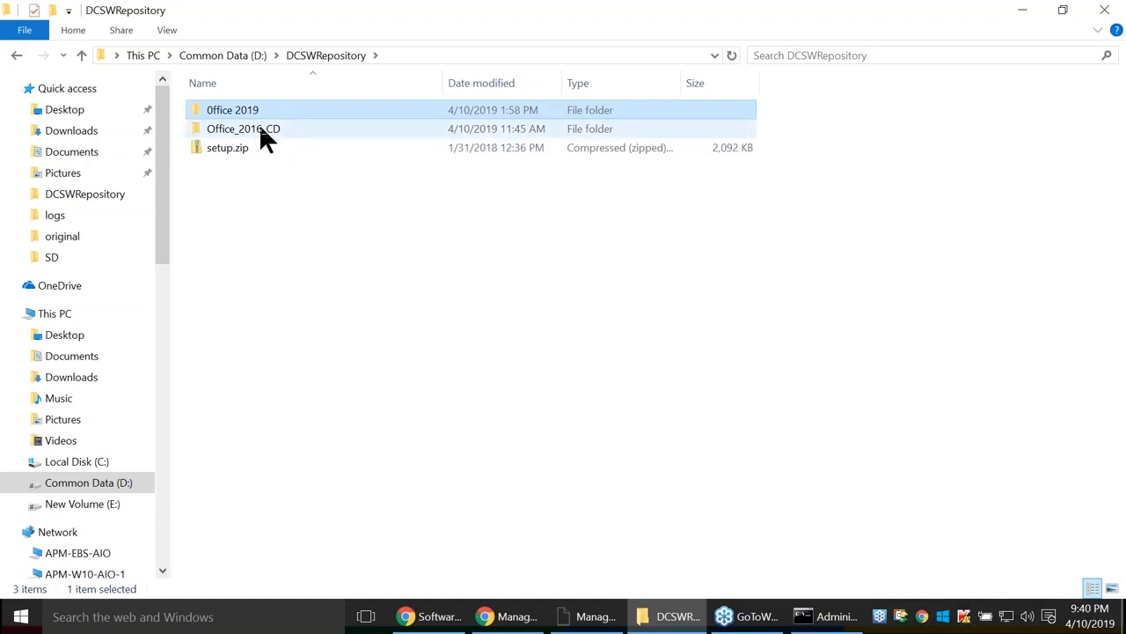
double_click(242, 107)
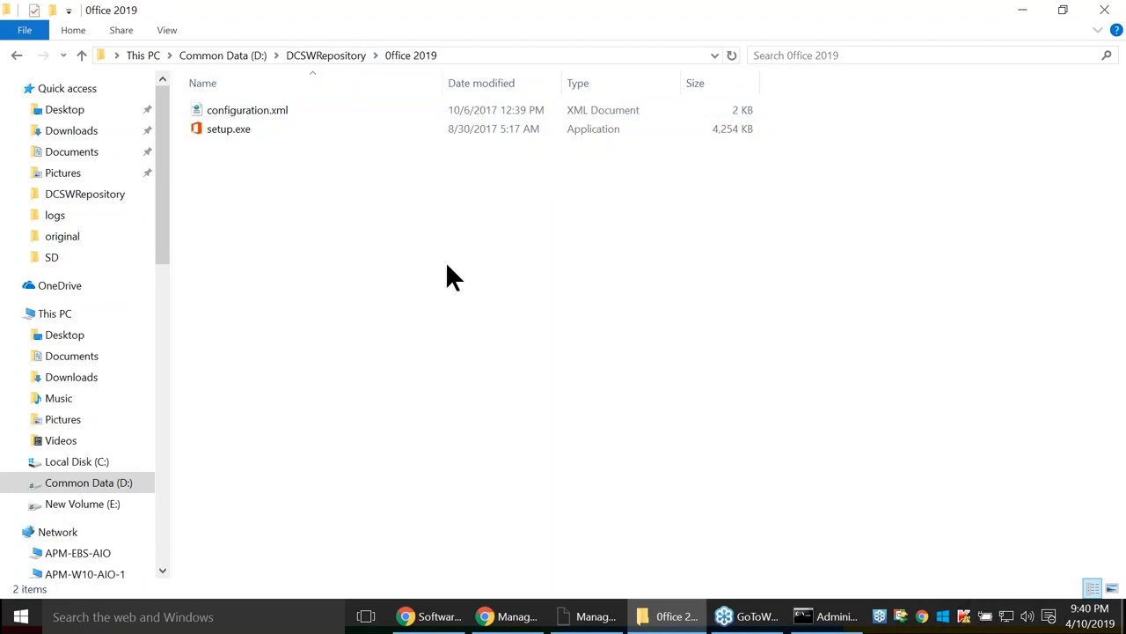
key("ctrl+a")
right_click(358, 109)
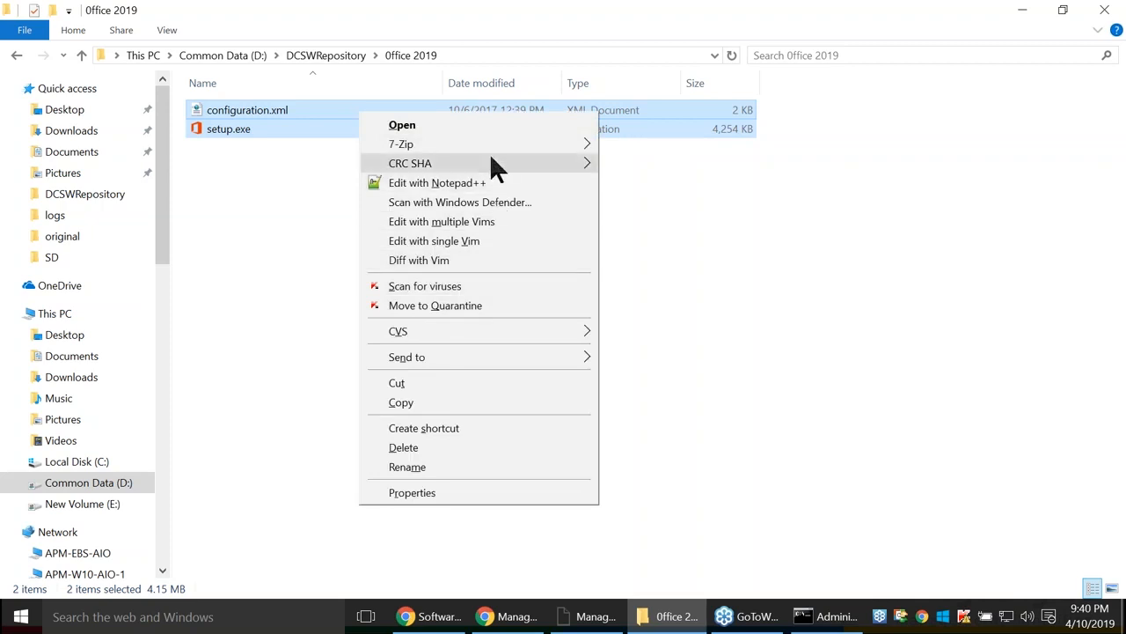
mouse_move(488, 144)
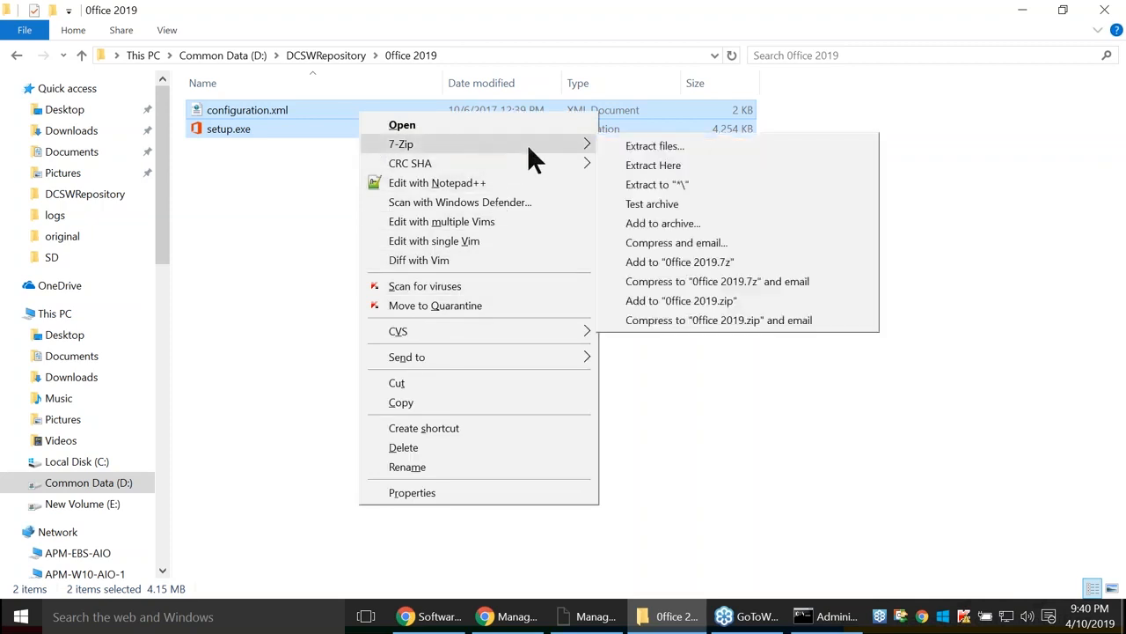
left_click(702, 262)
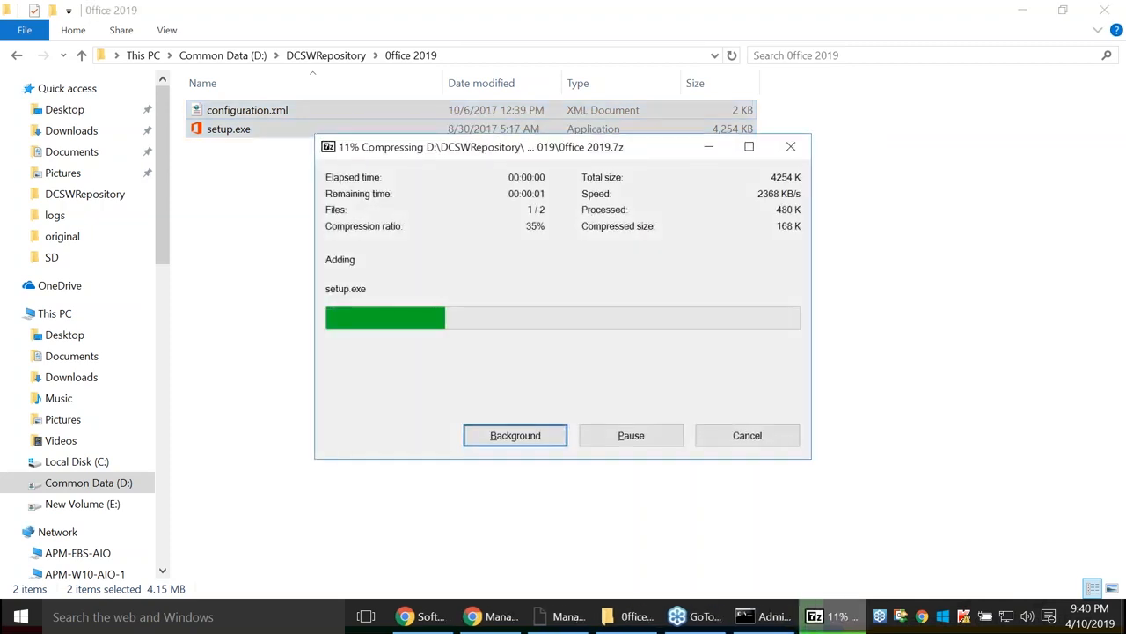
left_click(410, 293)
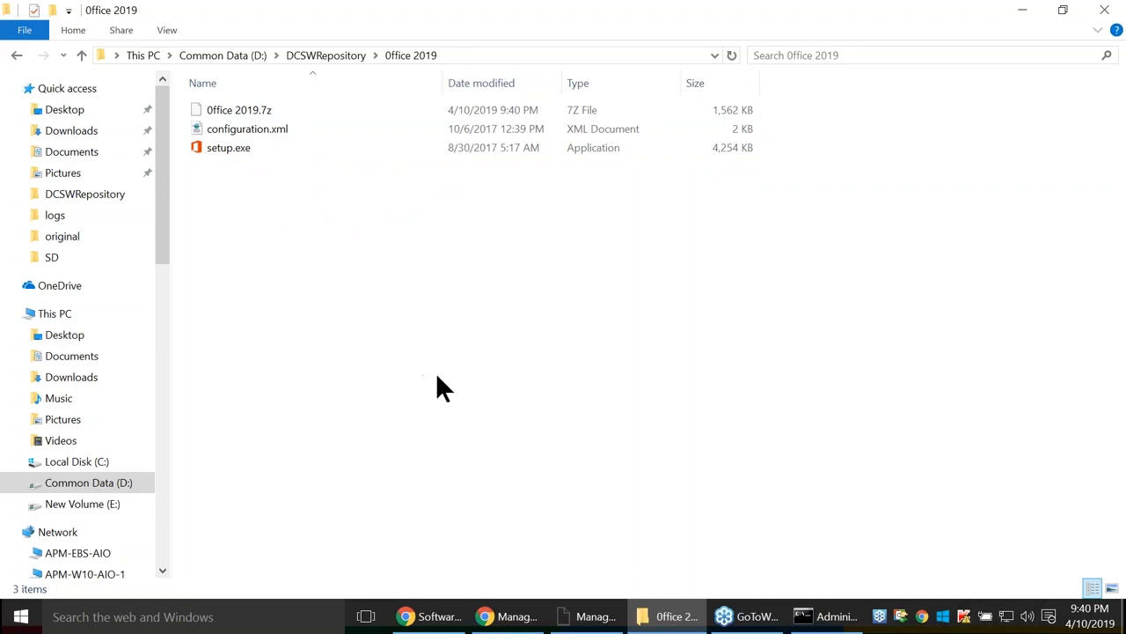
key("alt+Tab")
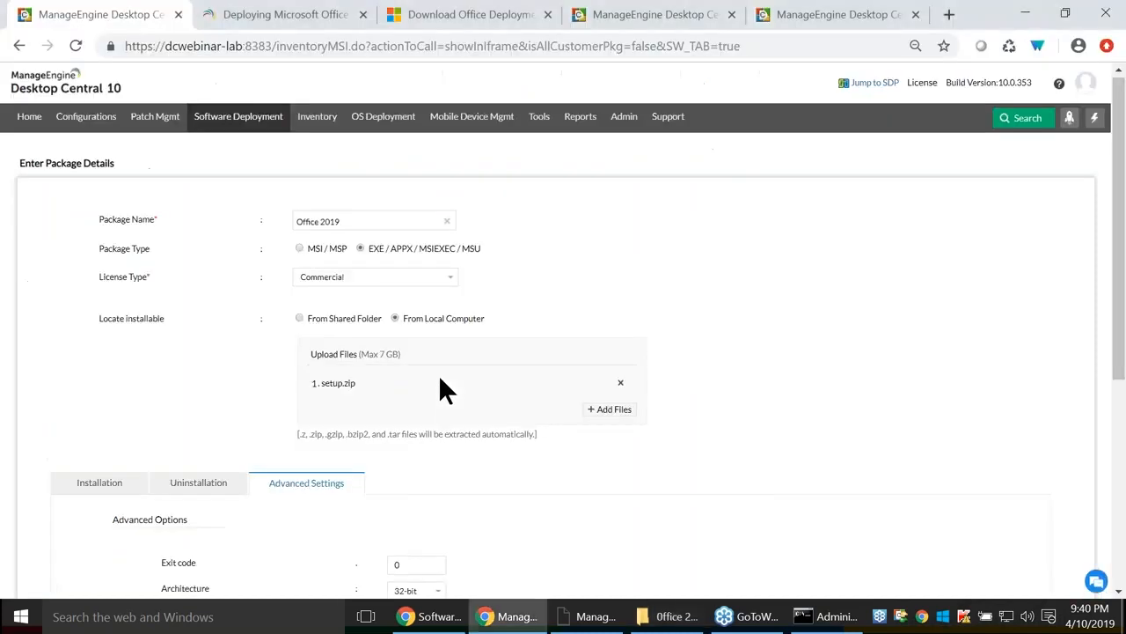
Enter 'setup.exe /configure config.xml' as the Installation Command.
left_click(612, 410)
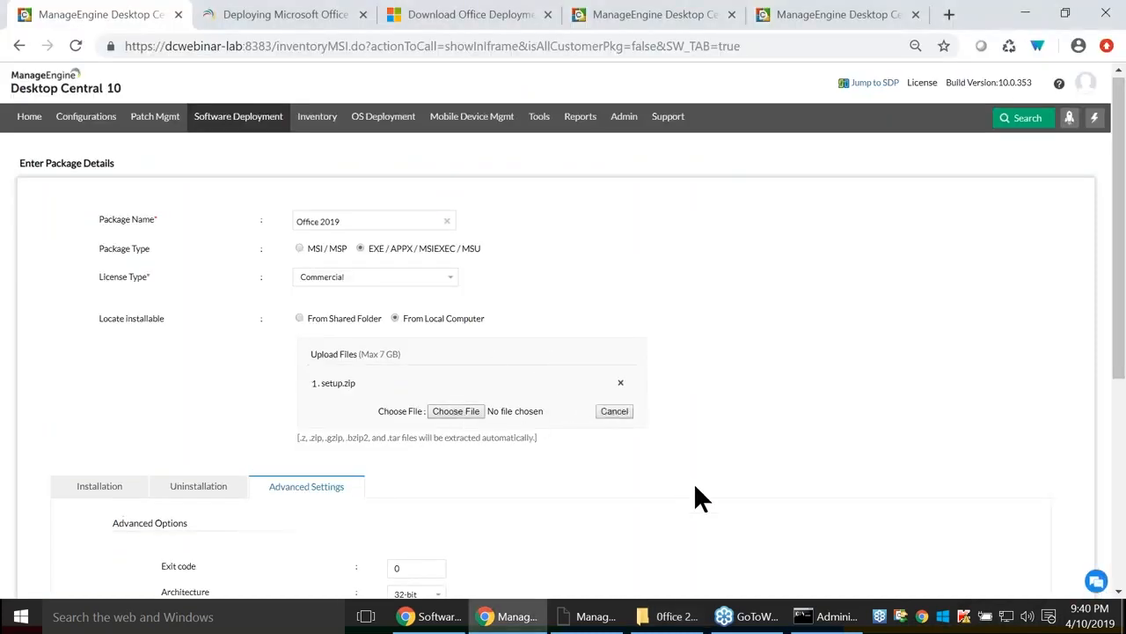
scroll(695, 497, "down", 3)
left_click(88, 236)
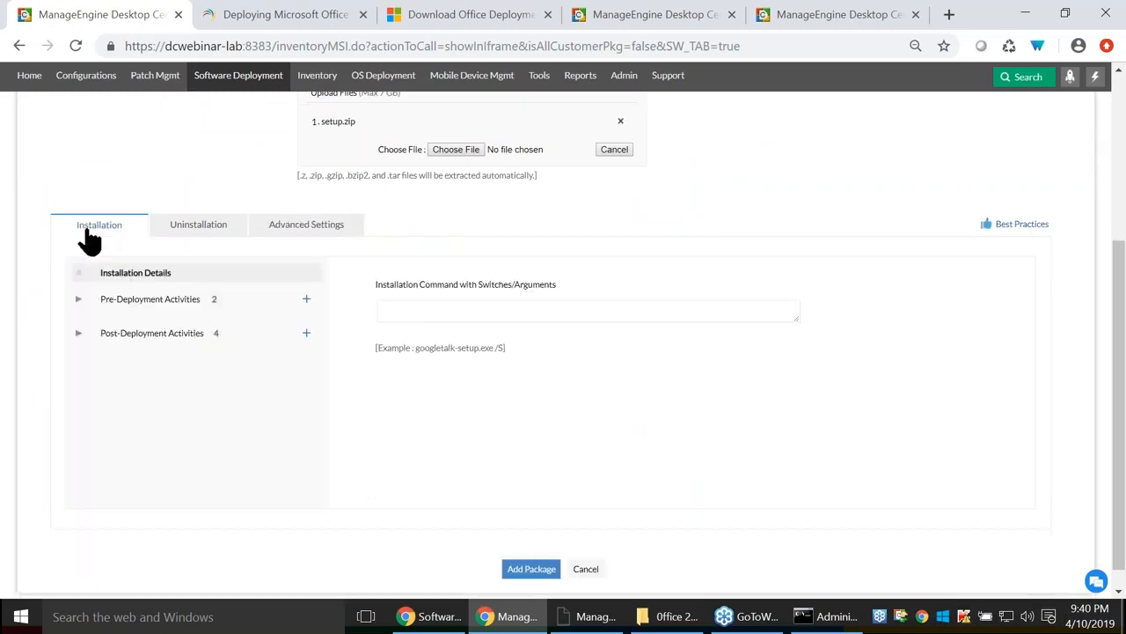
left_click(395, 309)
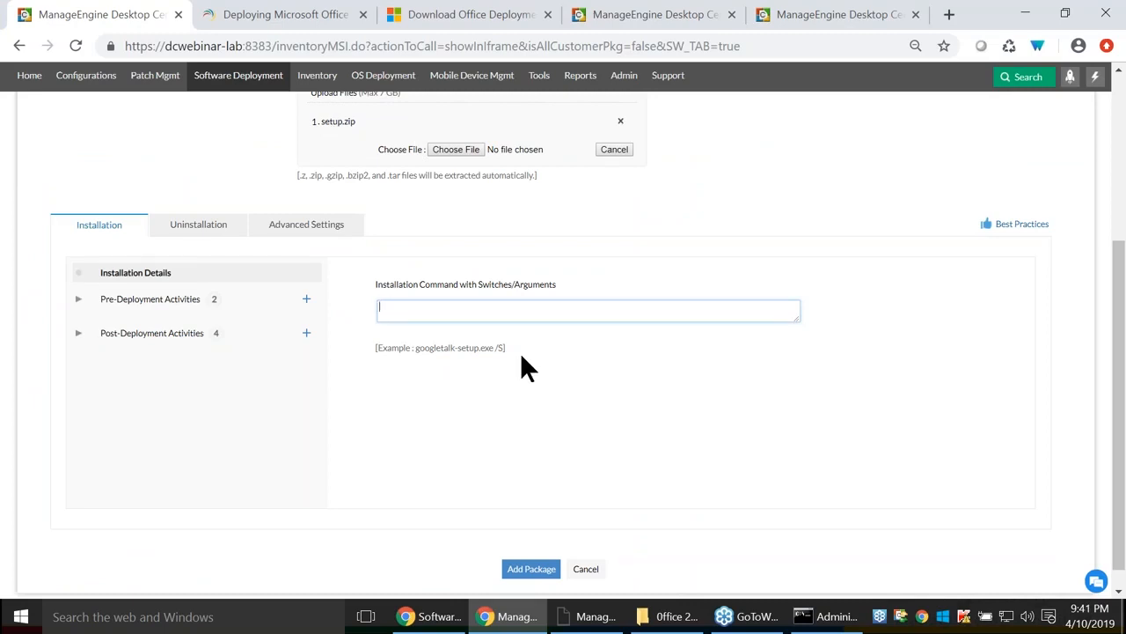
type("setup.exe /configure config")
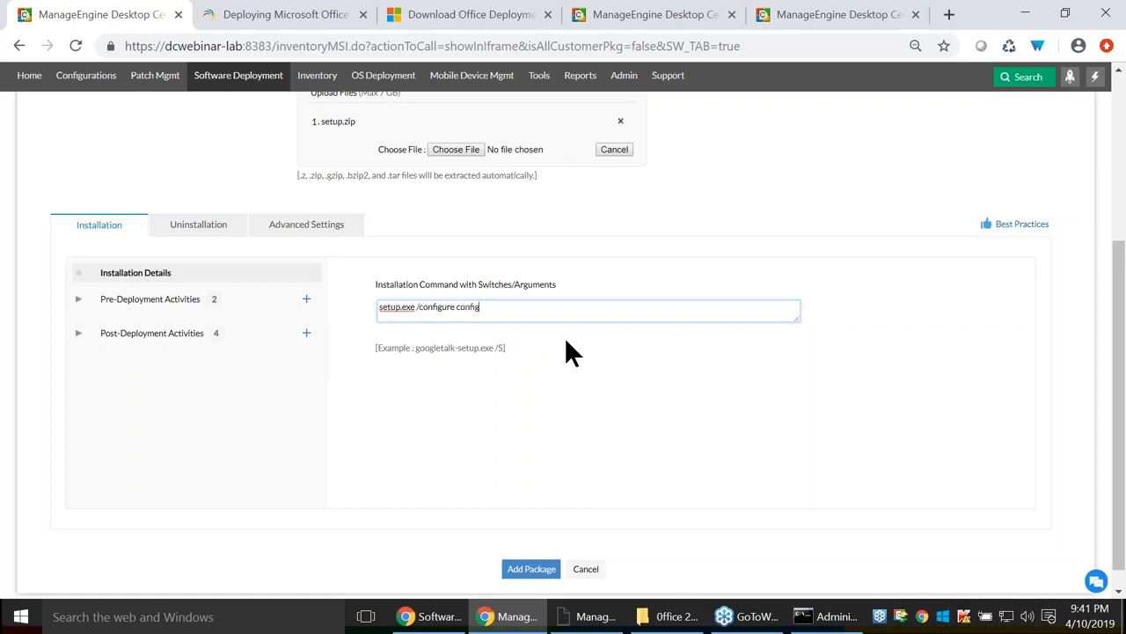
type(".xml")
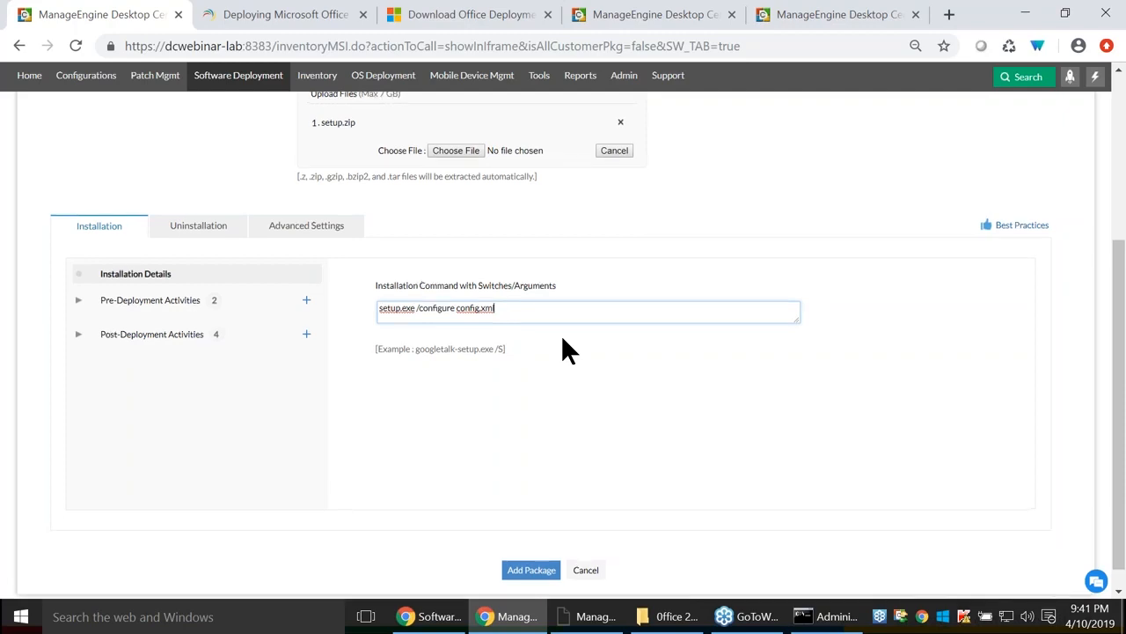
scroll(565, 349, "up", 1)
scroll(565, 349, "up", 2)
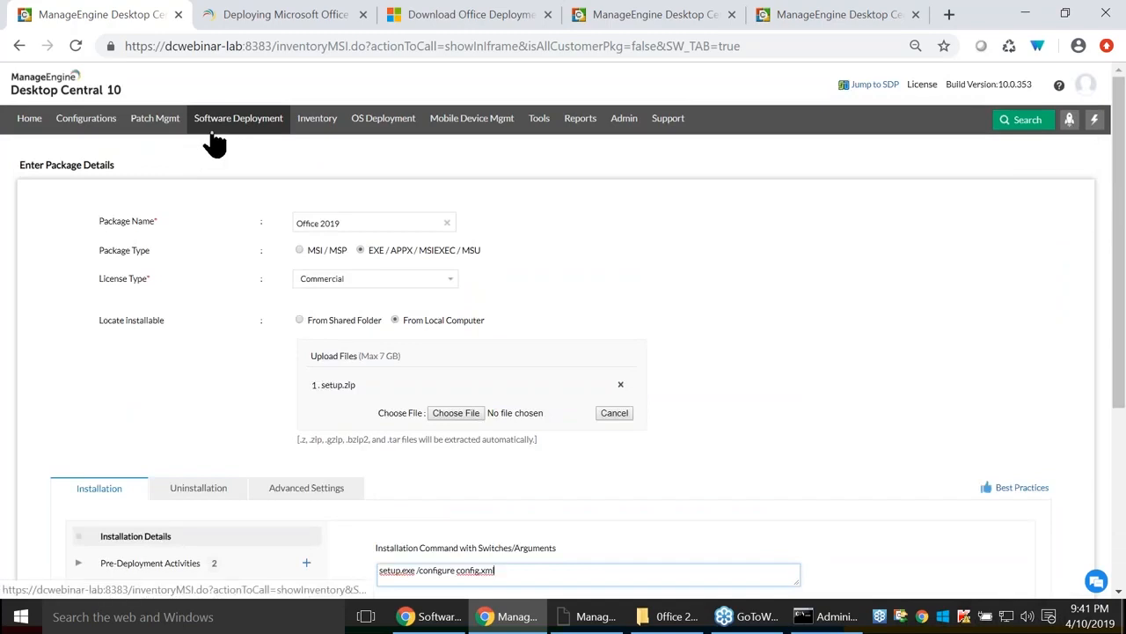
Filter the package list by 'off', select office-2019, and create a Windows computer configuration.
left_click(213, 126)
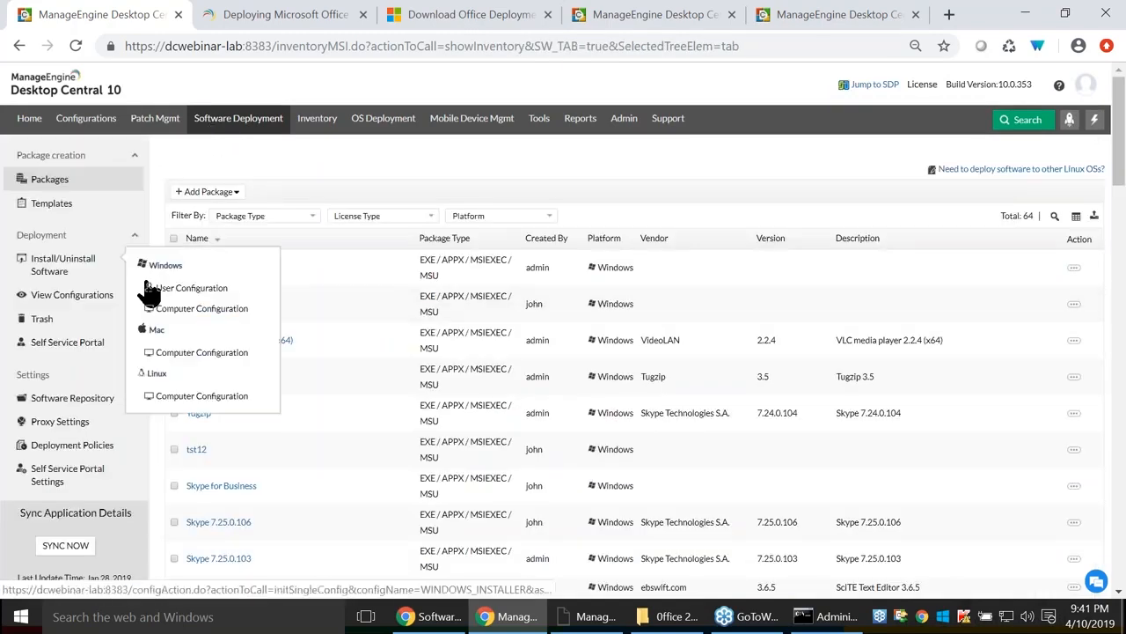
mouse_move(134, 296)
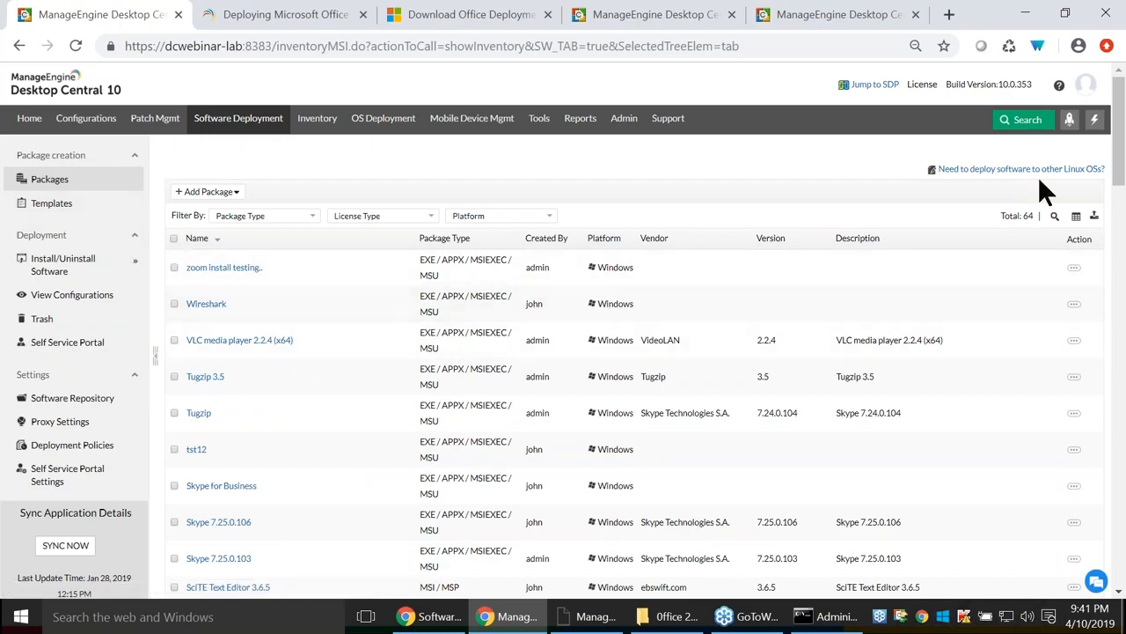
left_click(1055, 216)
type("off")
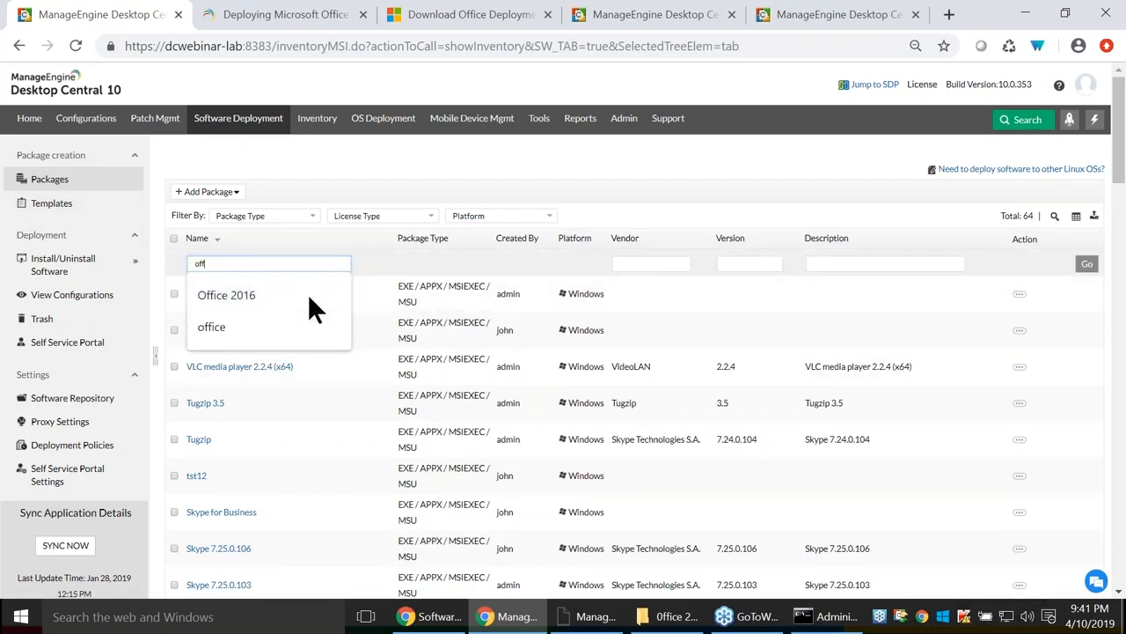
key("Return")
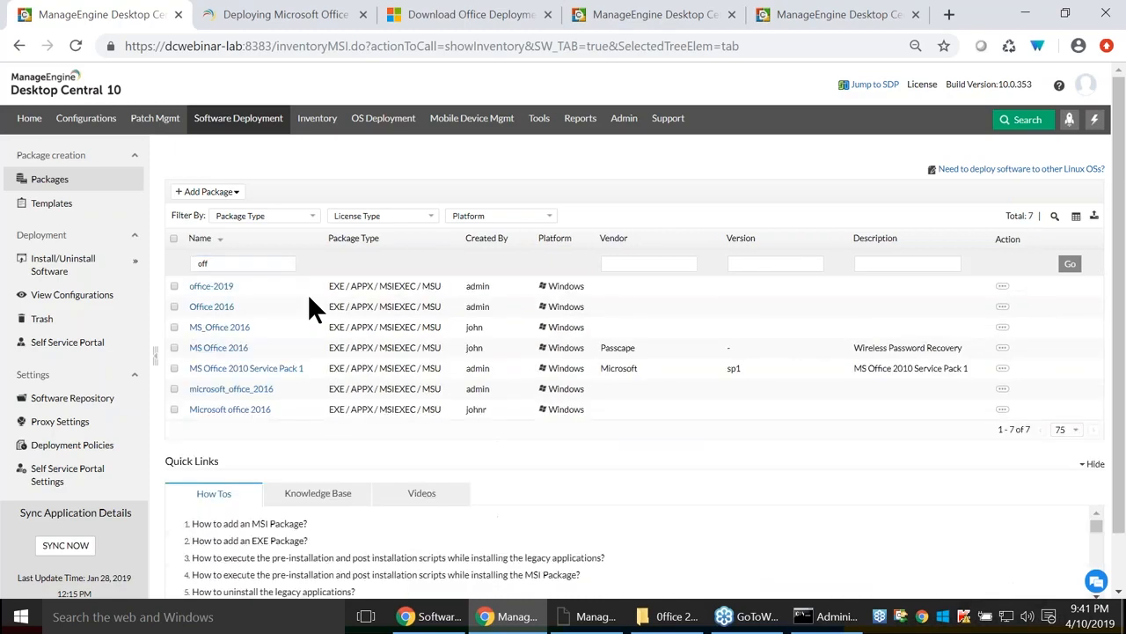
left_click(173, 286)
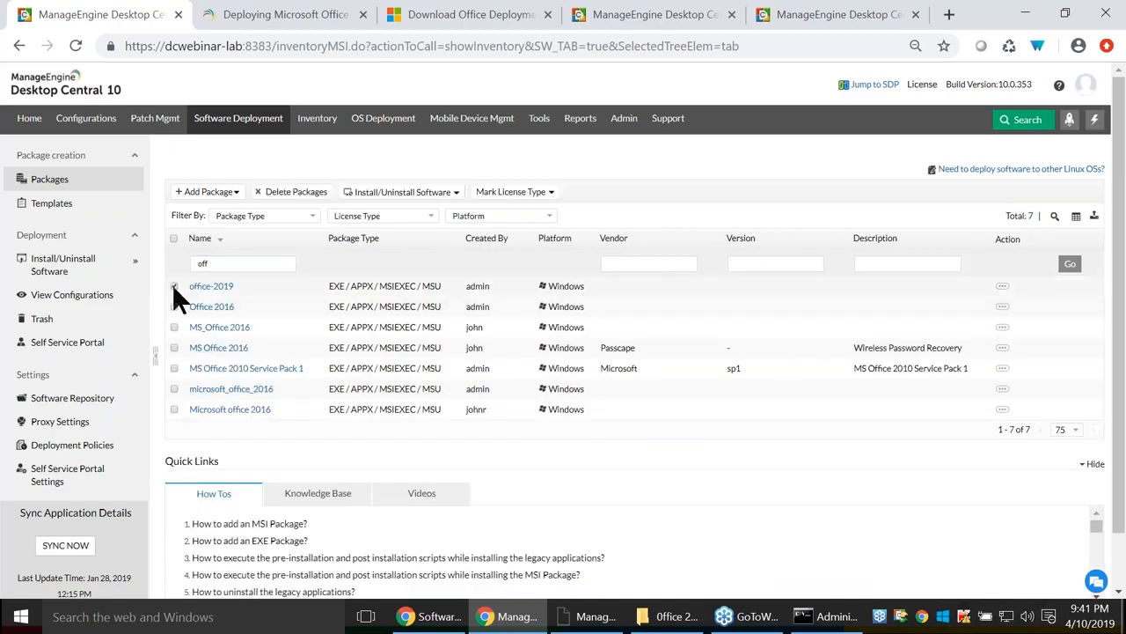
left_click(427, 193)
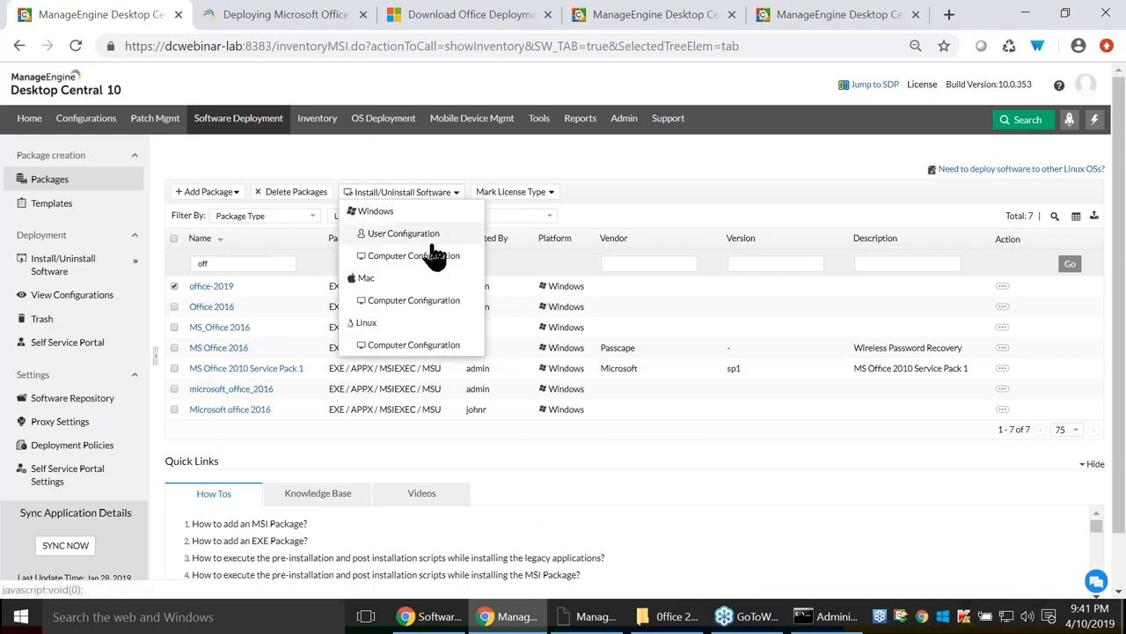
left_click(432, 251)
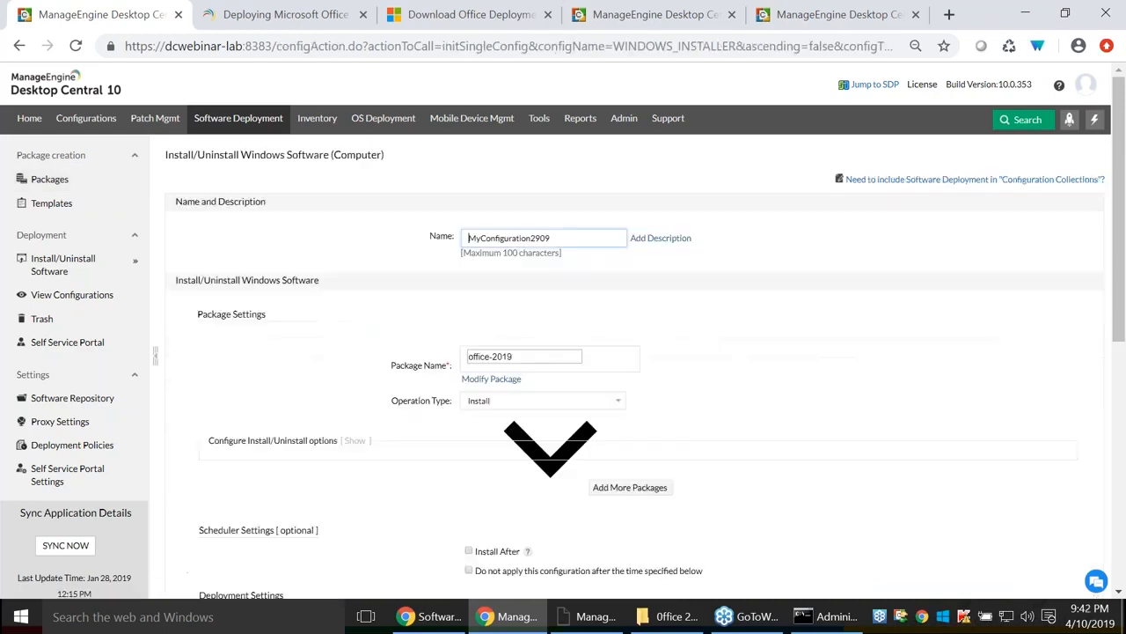
Add office-2019 to the configuration and apply the My Policy 563 deployment policy.
double_click(571, 239)
left_click(632, 472)
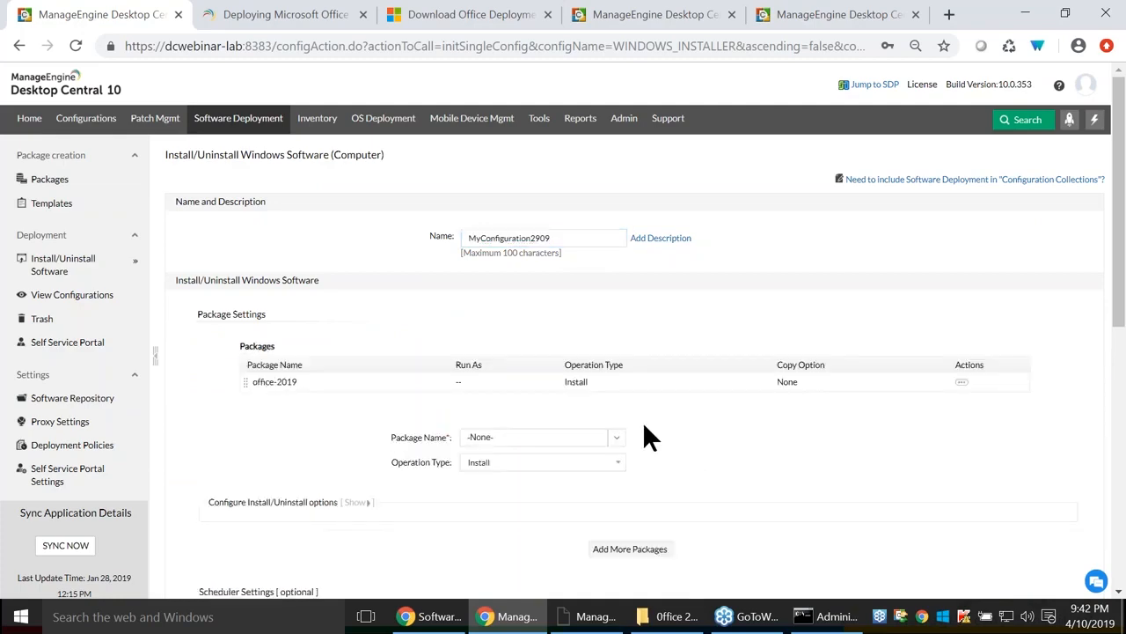
scroll(528, 422, "down", 5)
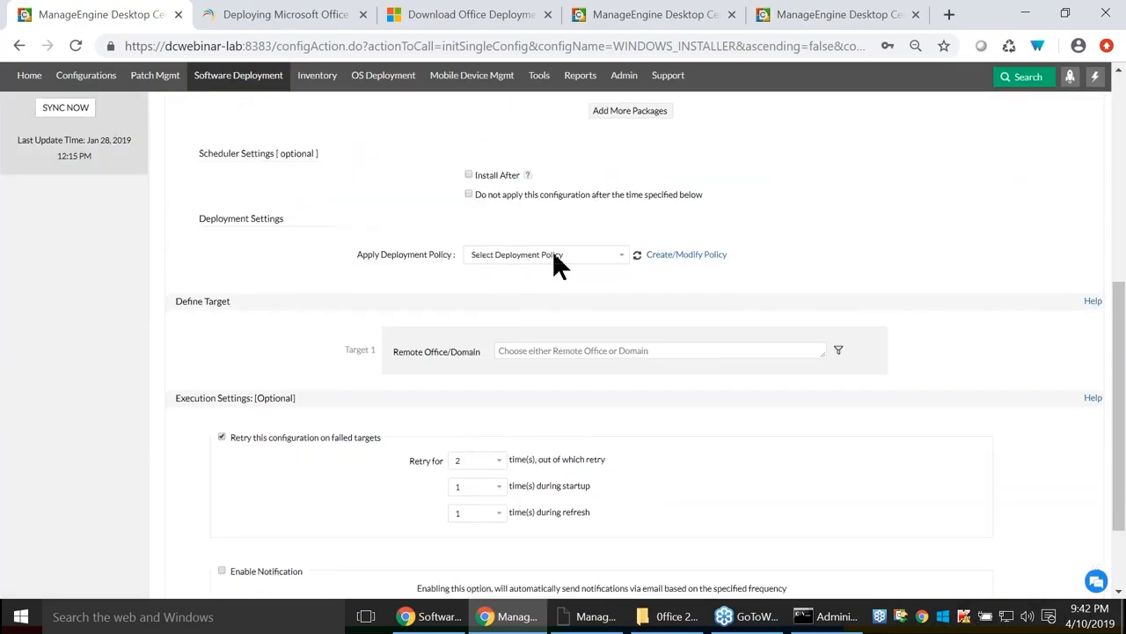
left_click(554, 257)
left_click(528, 323)
Target all remote offices for the deployment.
scroll(577, 240, "down", 2)
left_click(545, 229)
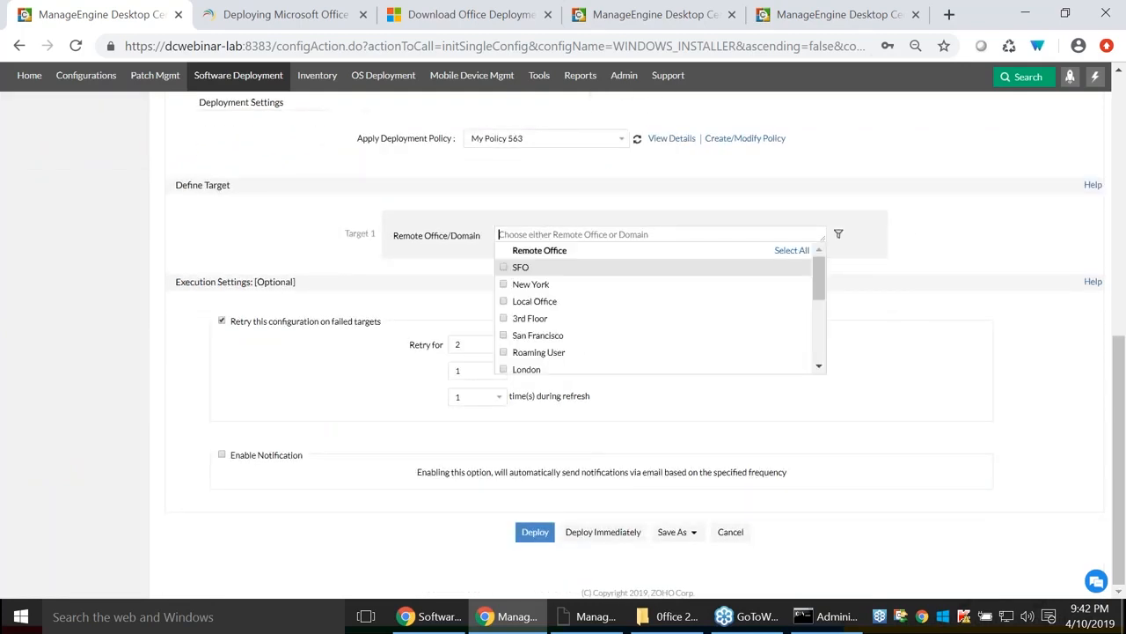
left_click(792, 251)
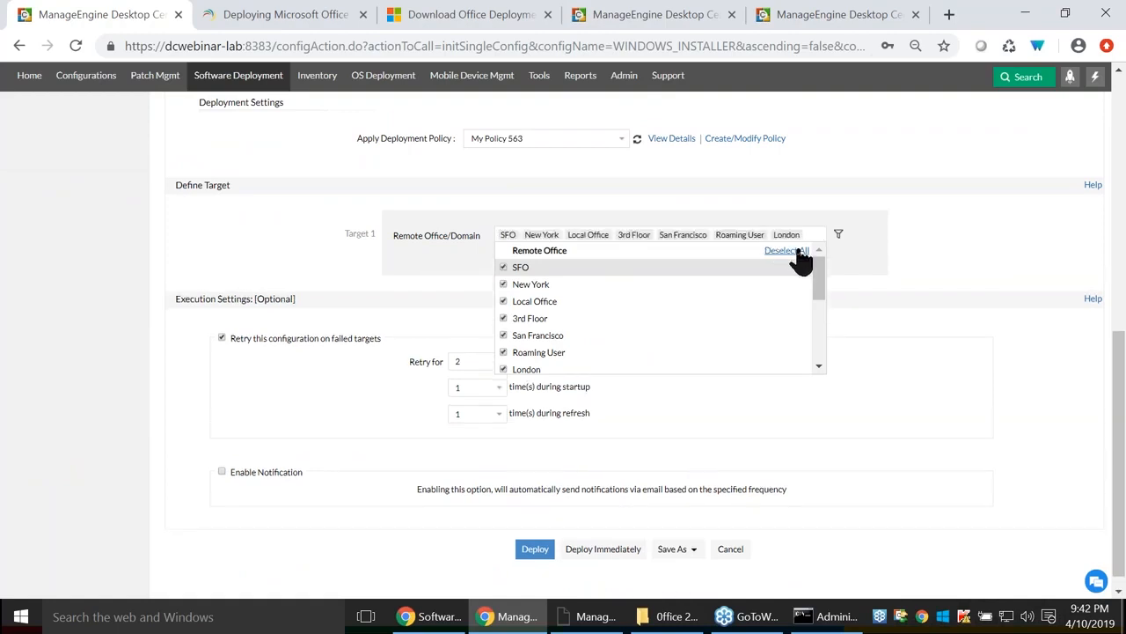
left_click(981, 246)
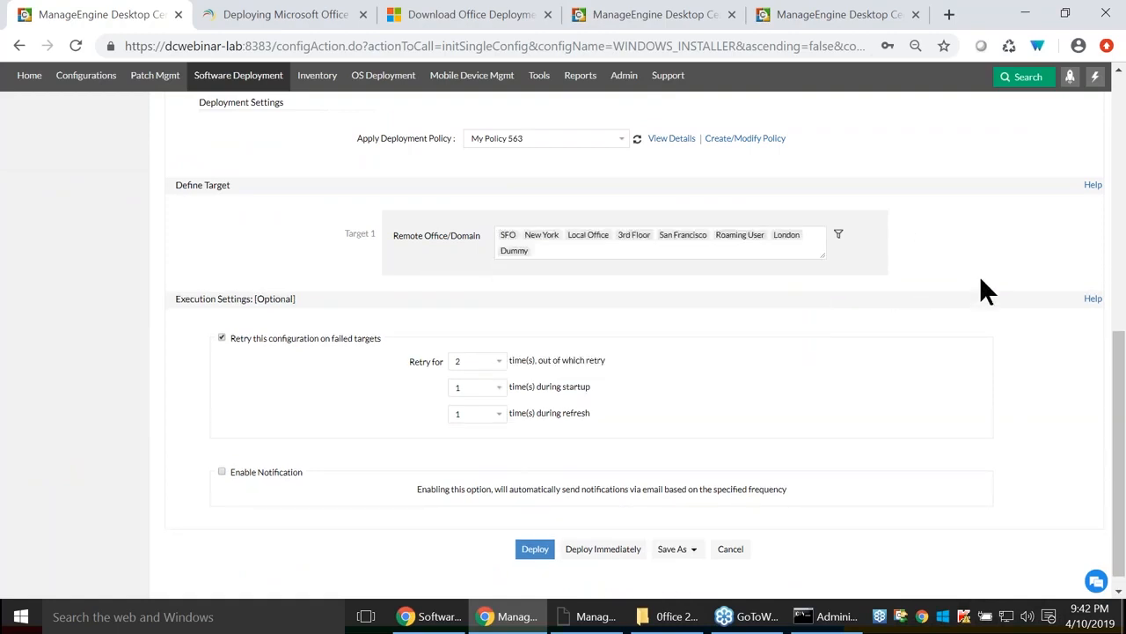
Filter target computers by Organizational Unit.
left_click(838, 236)
left_click(461, 288)
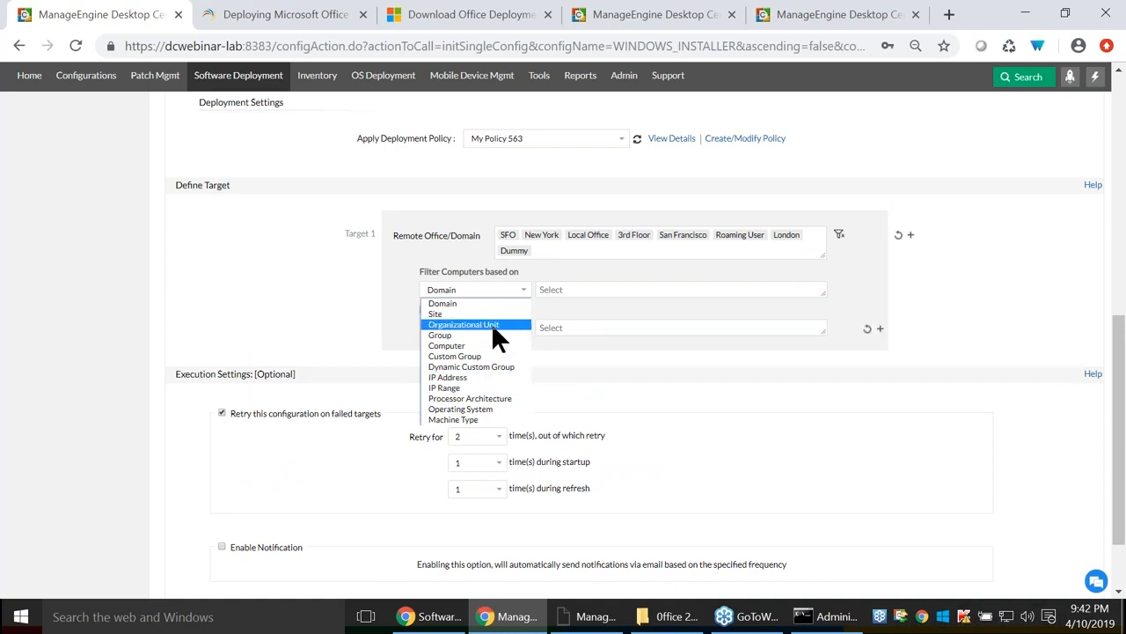
left_click(491, 323)
left_click(568, 290)
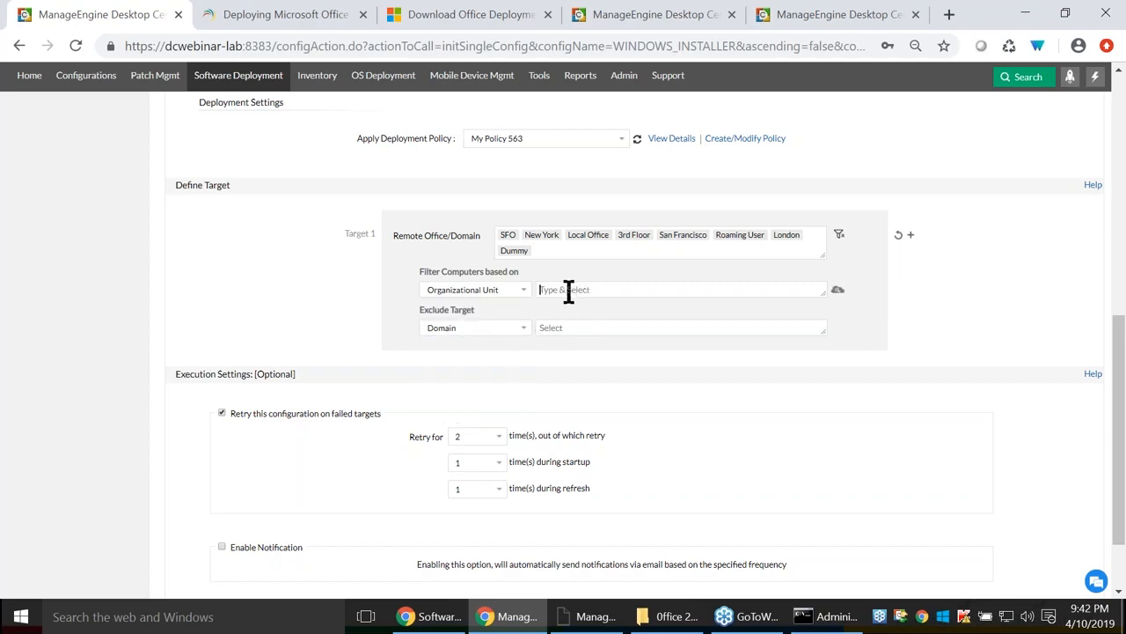
left_click(515, 293)
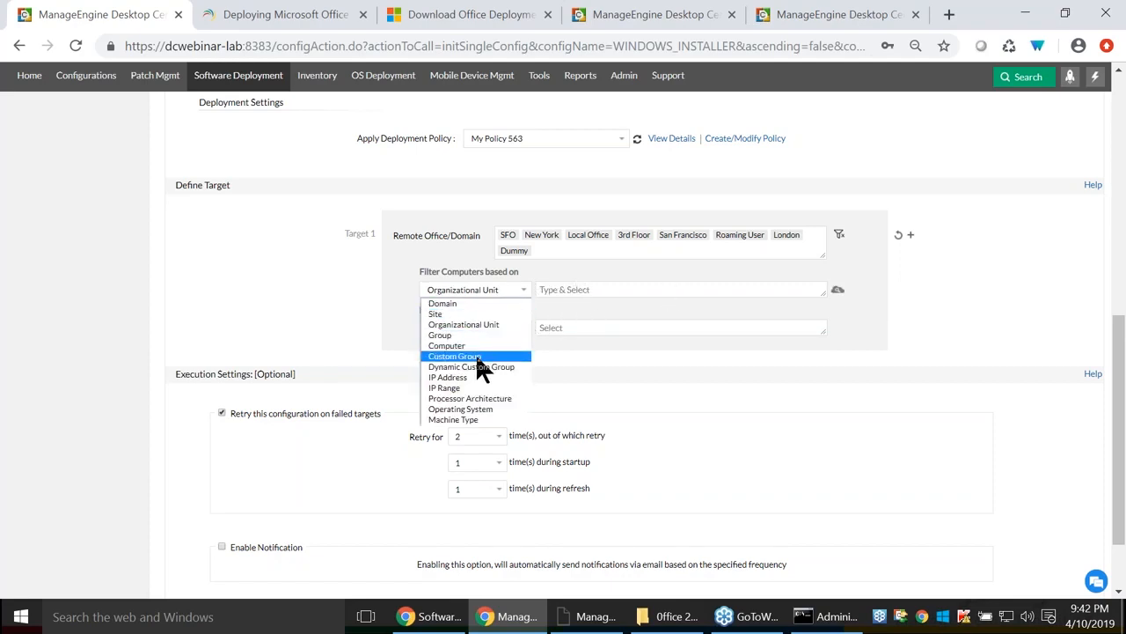
left_click(893, 499)
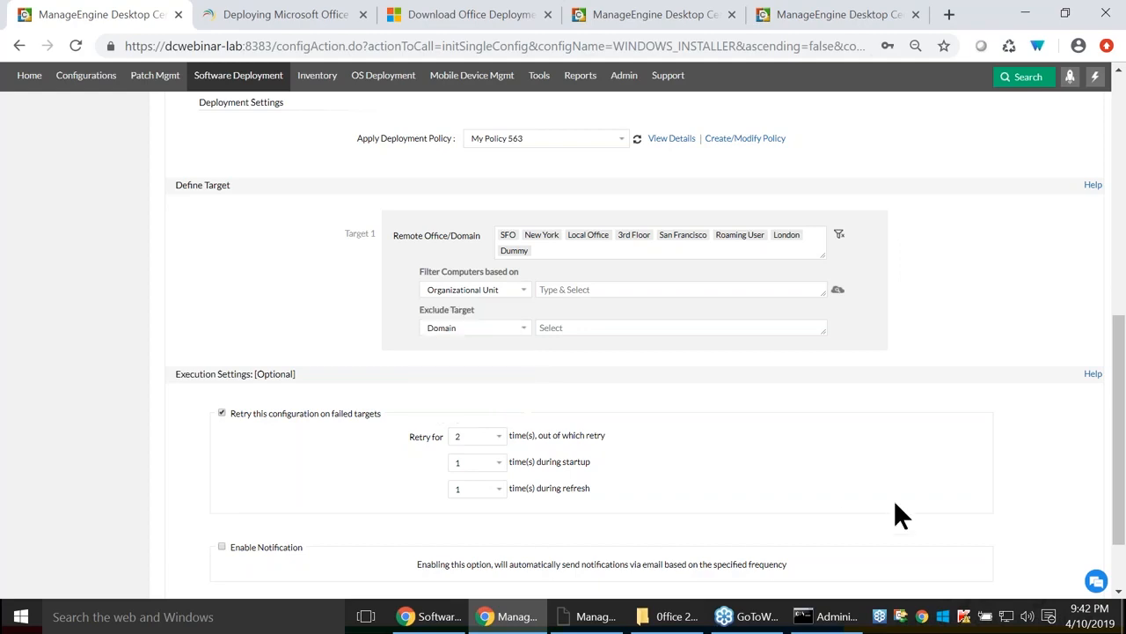
left_click(642, 16)
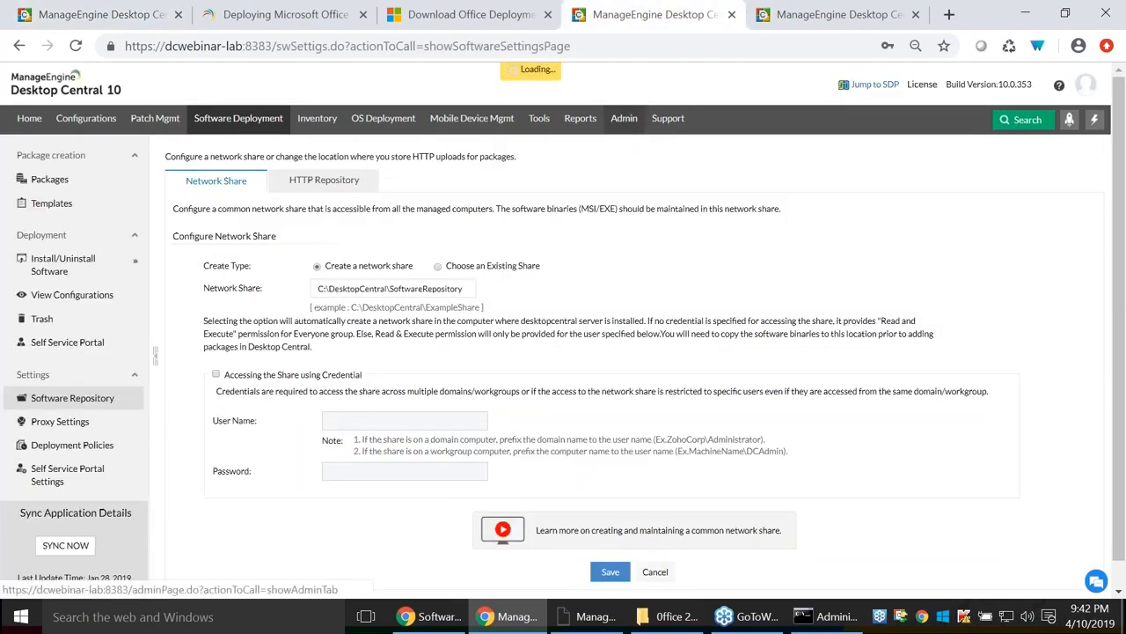
In Admin, open Custom Groups and begin a new group, switching its type to Dynamic.
left_click(624, 118)
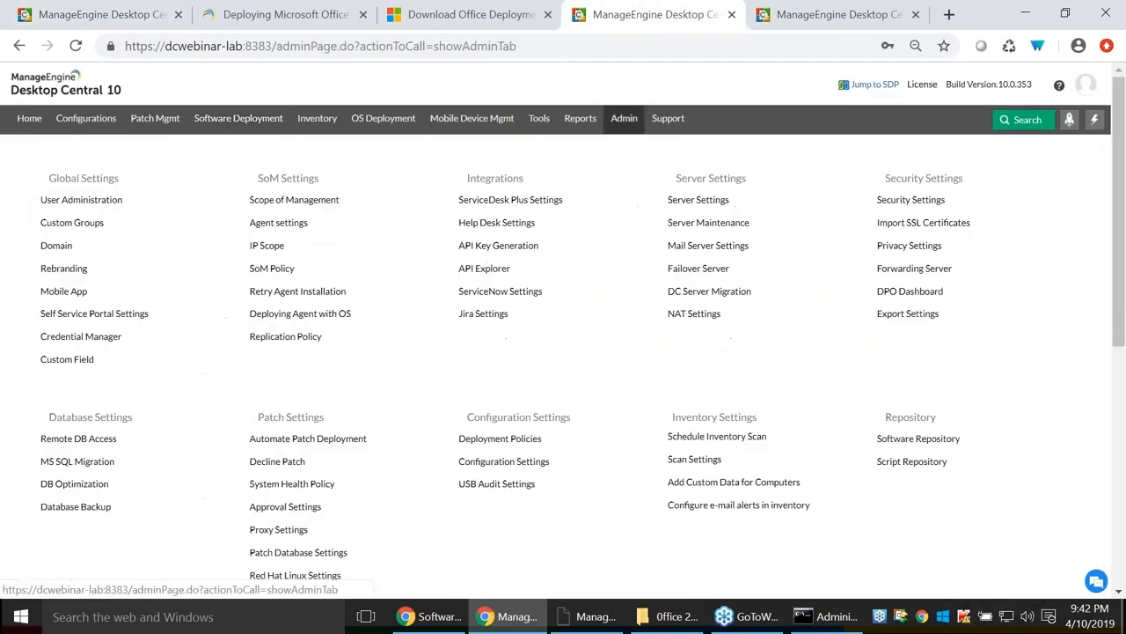
left_click(79, 224)
left_click(211, 165)
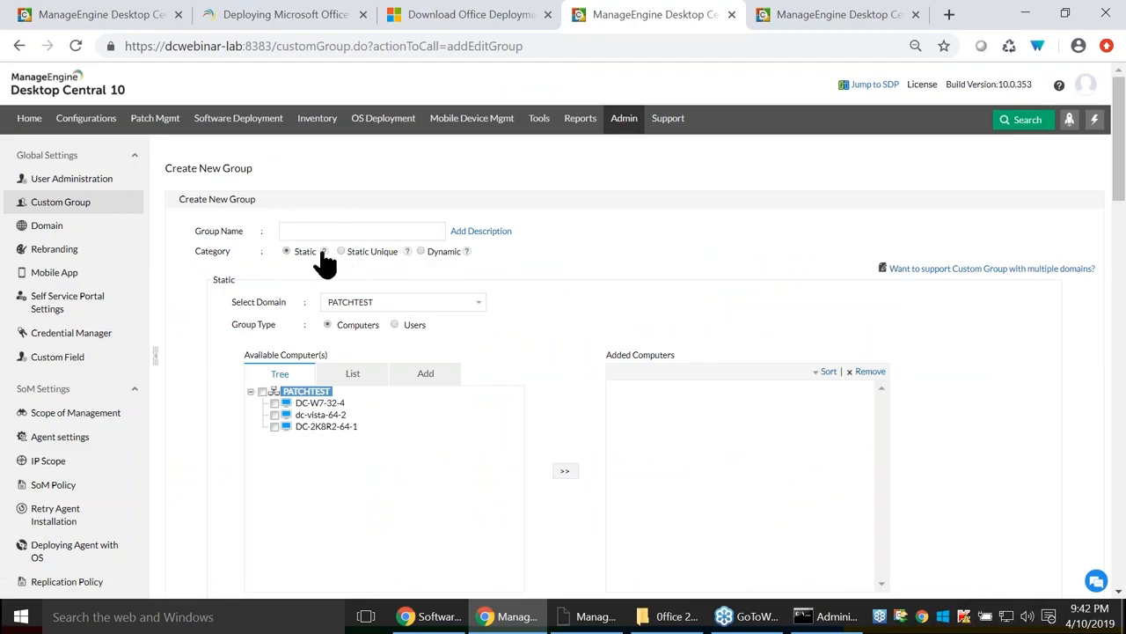
mouse_move(324, 253)
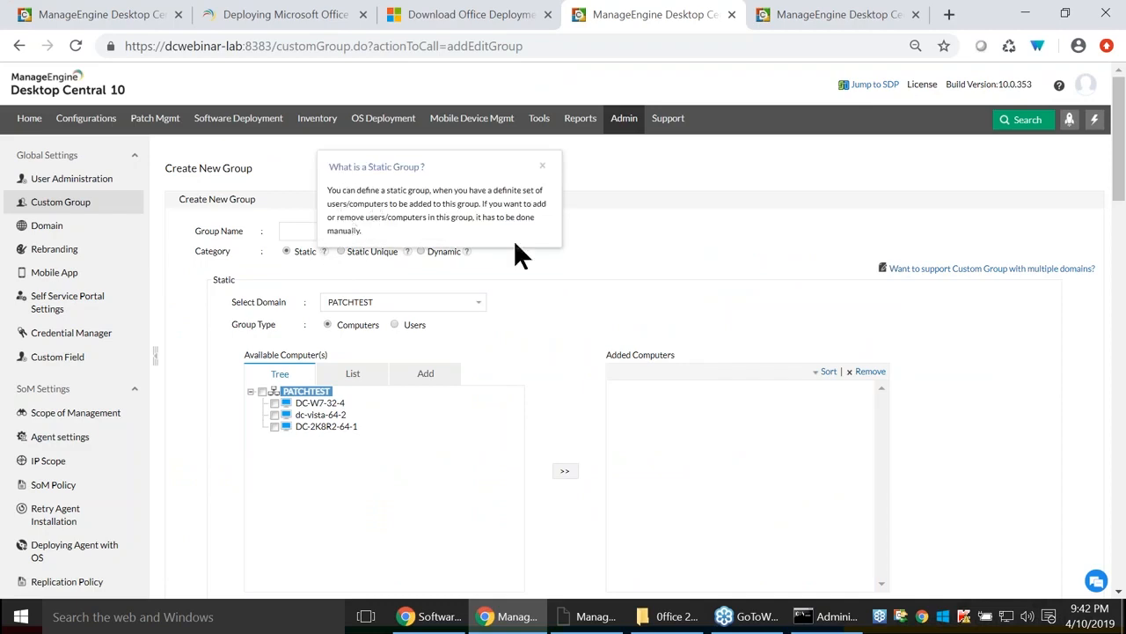
left_click(543, 166)
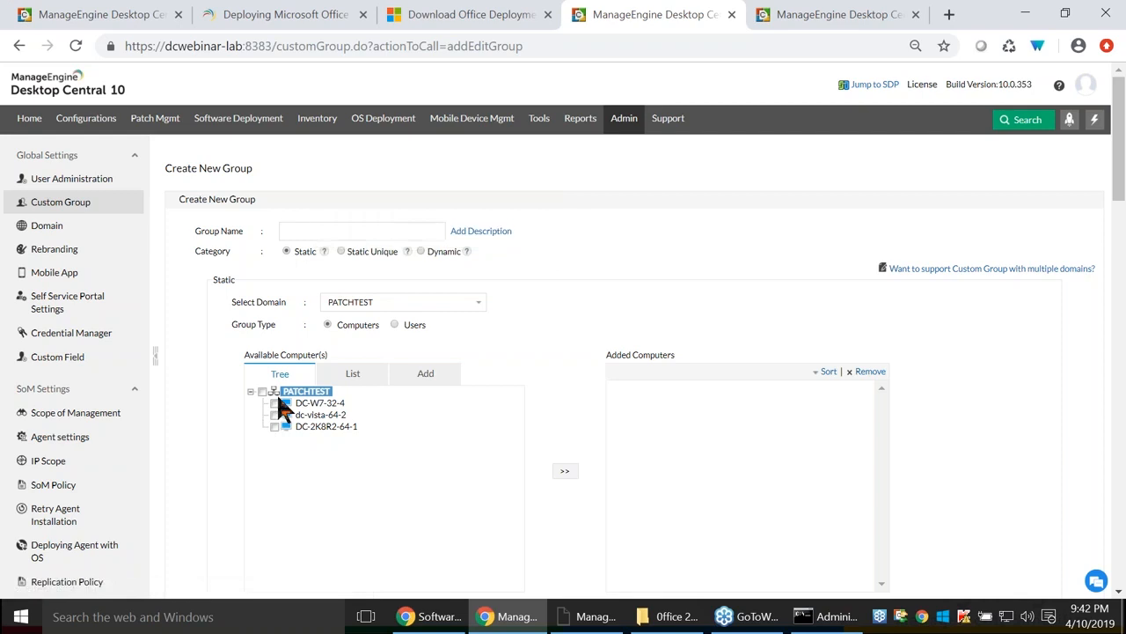
left_click(302, 231)
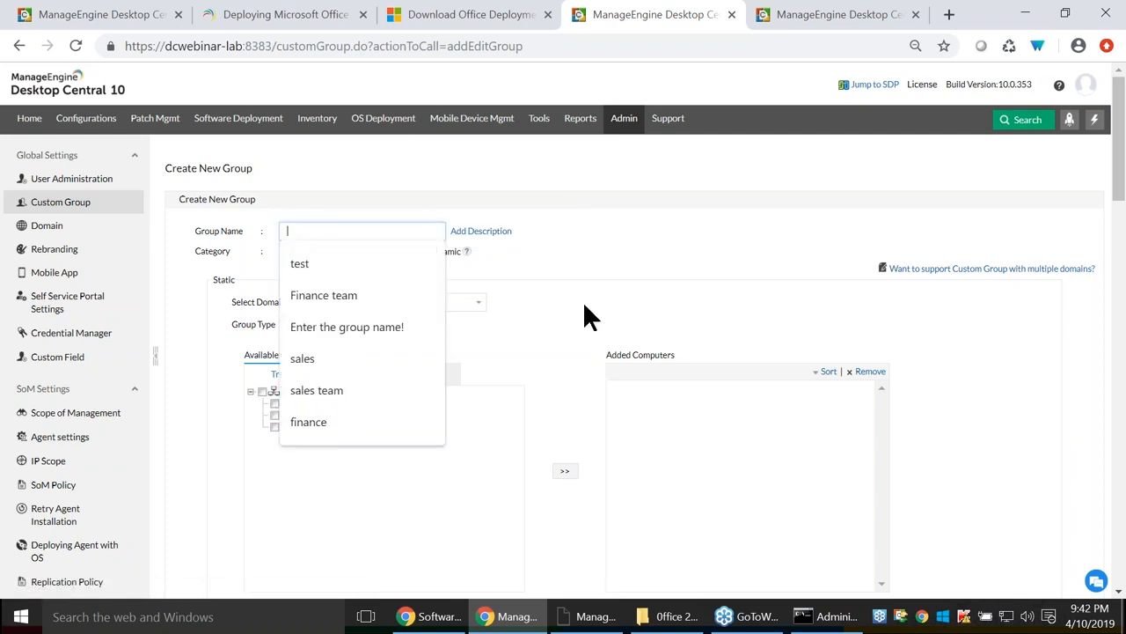
left_click(478, 272)
left_click(420, 252)
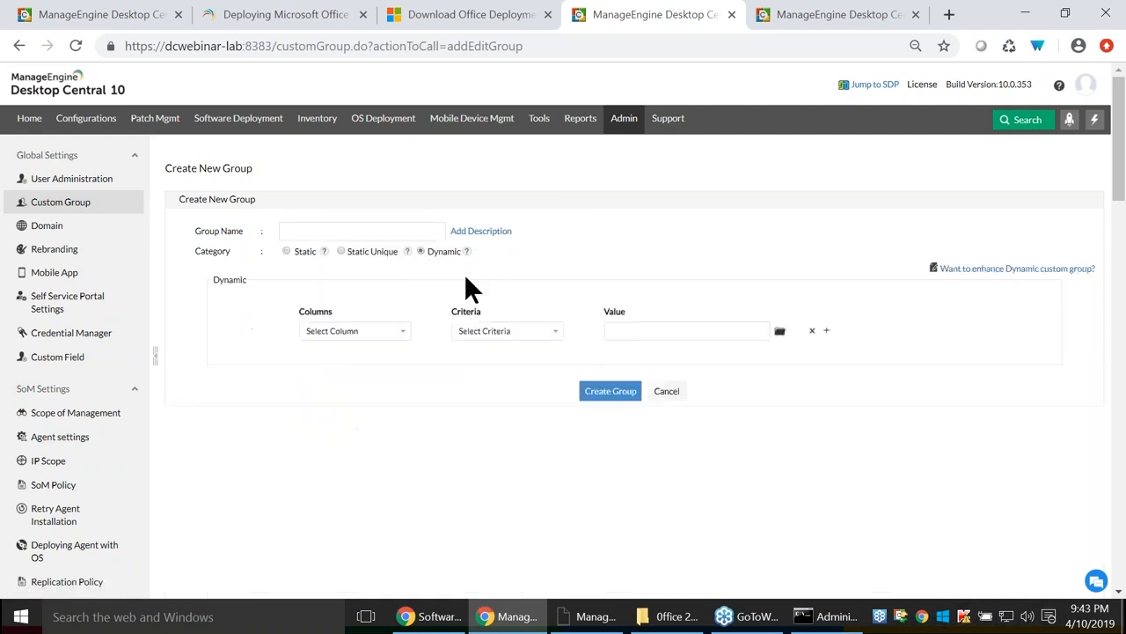
Try an Operating System criterion and Static Unique and Static types, then review existing custom groups.
left_click(826, 332)
left_click(402, 333)
left_click(376, 367)
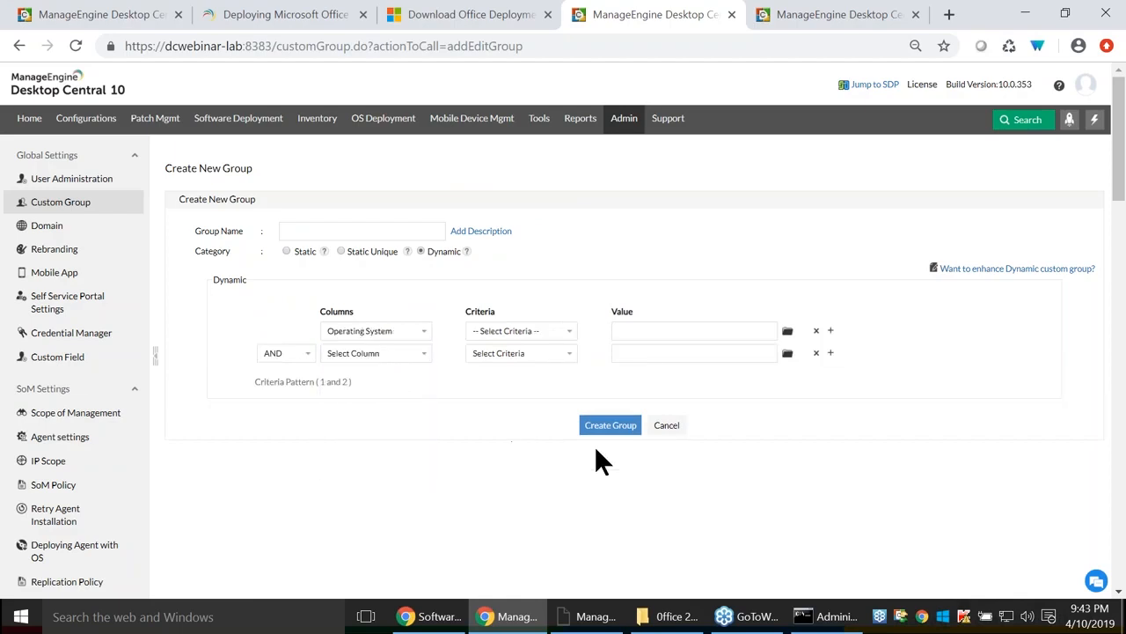
left_click(342, 253)
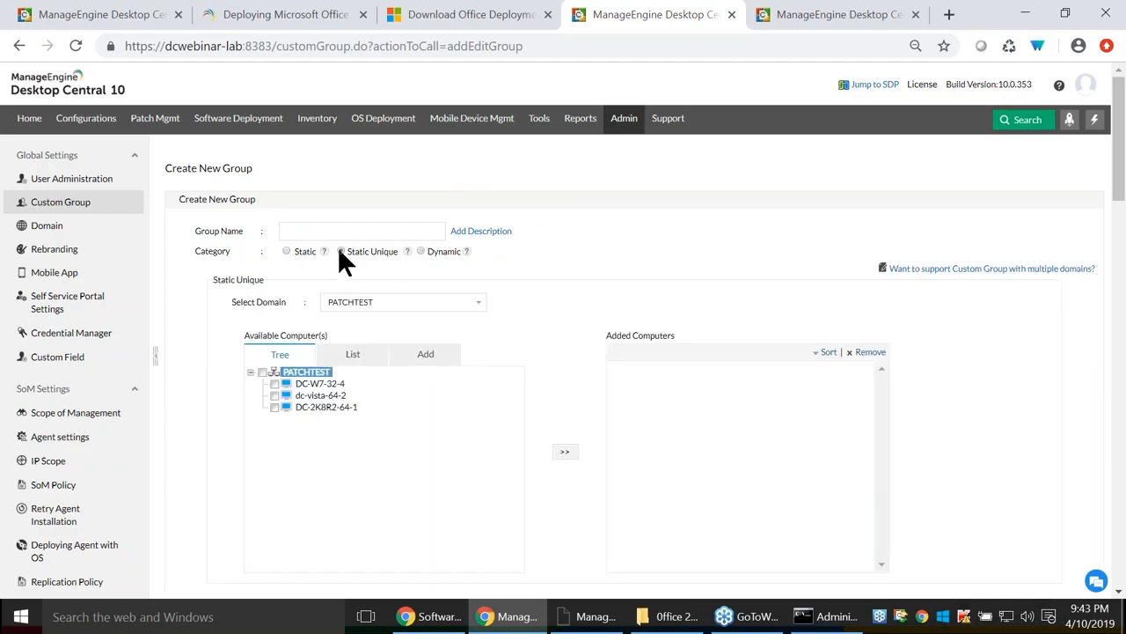
left_click(408, 253)
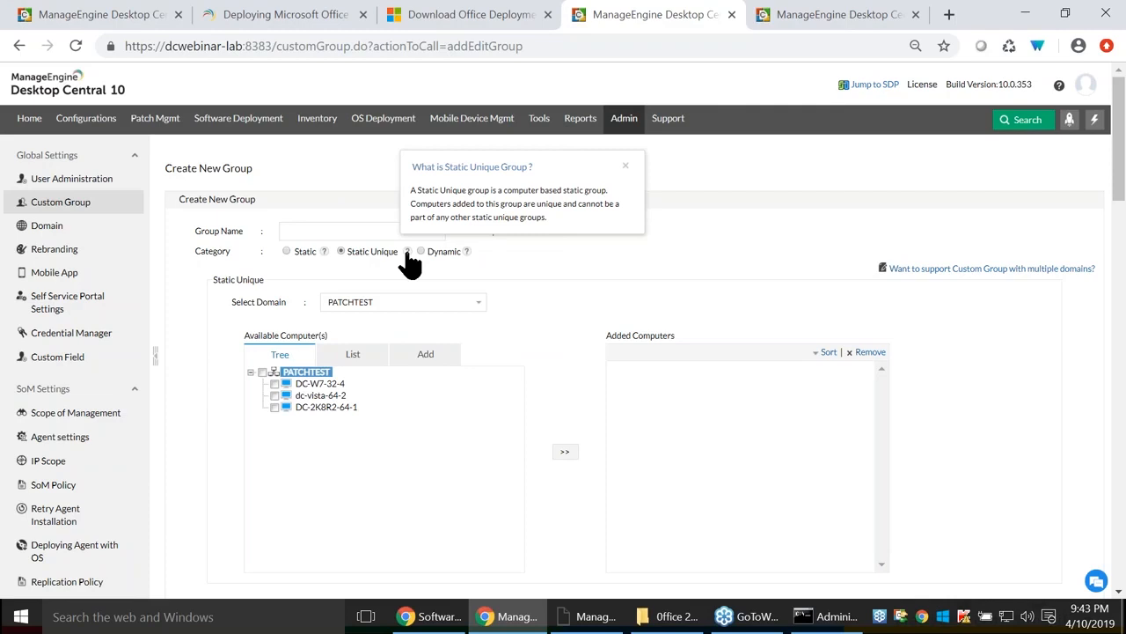
left_click(286, 250)
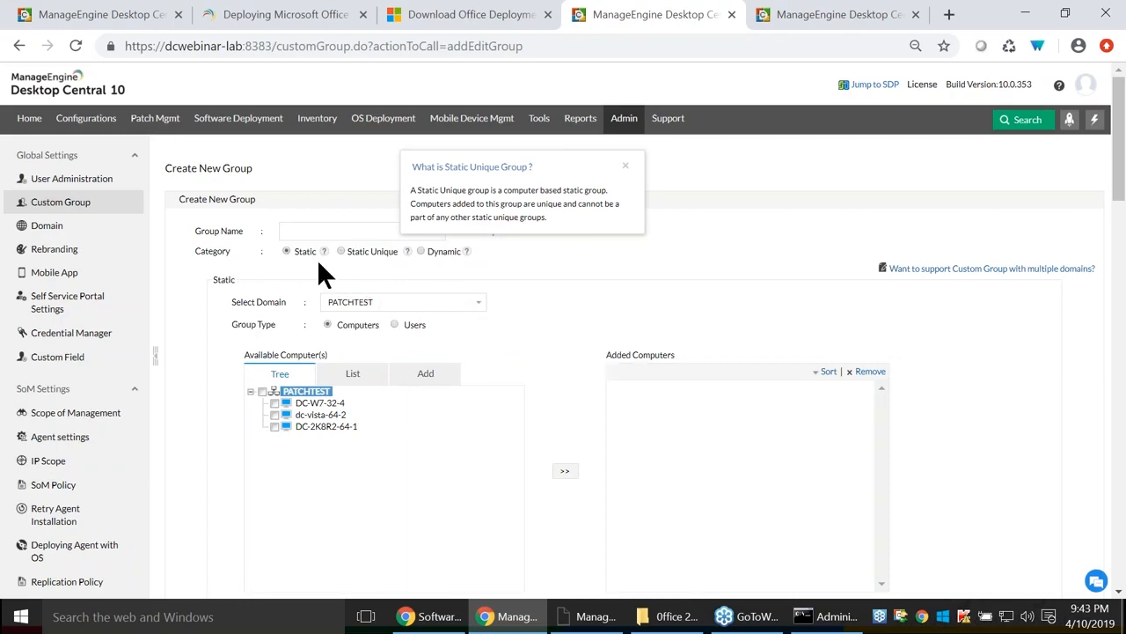
left_click(59, 205)
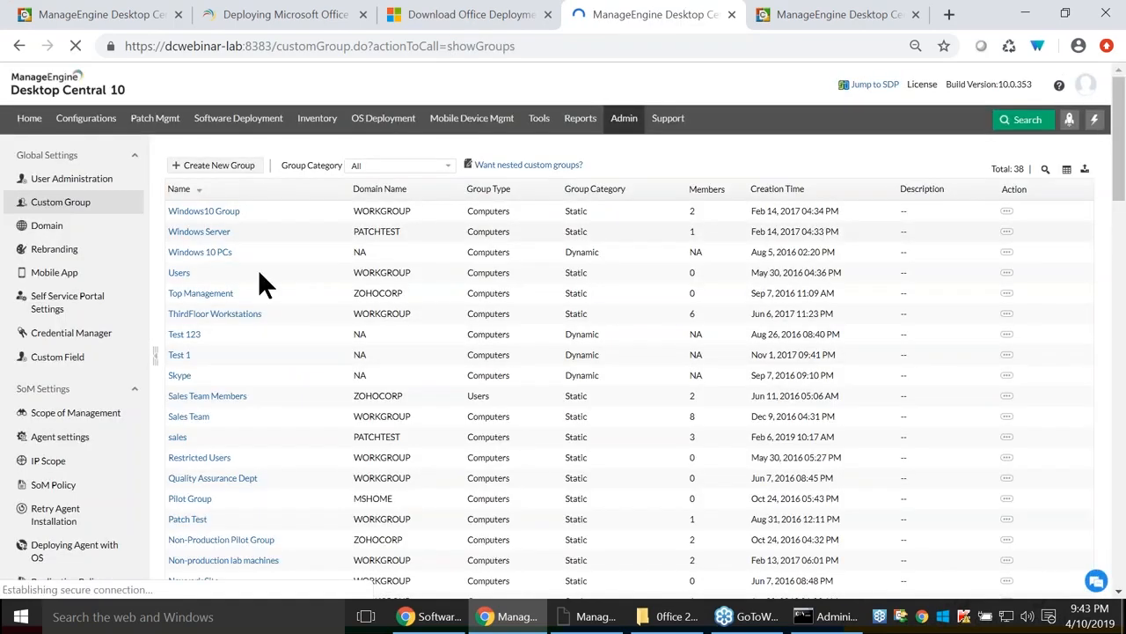
scroll(260, 352, "down", 2)
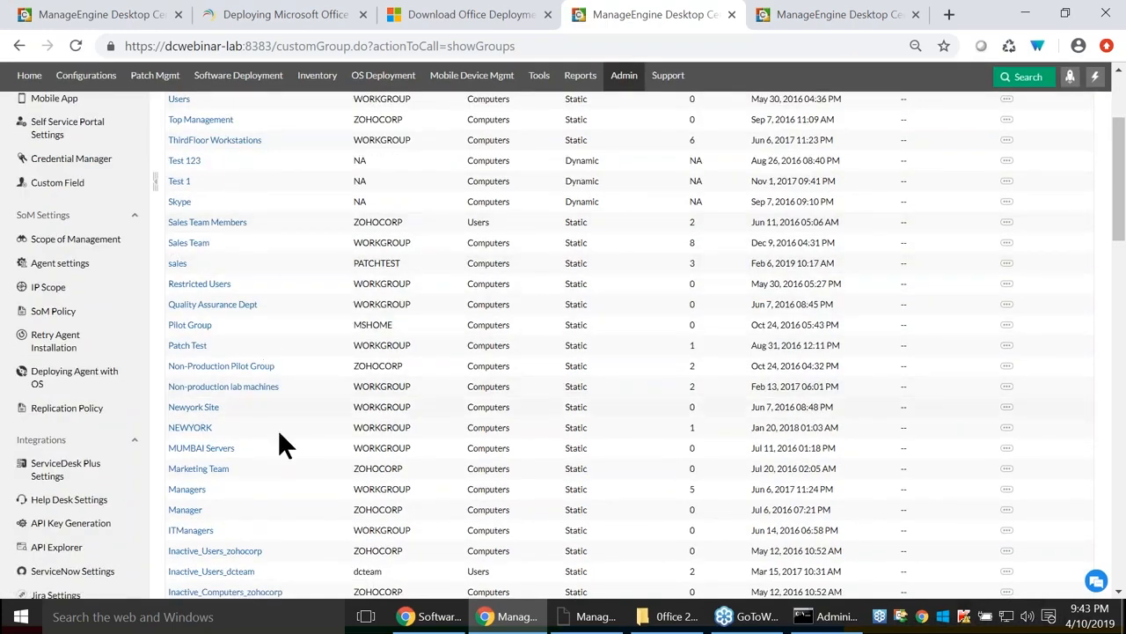
left_click(71, 18)
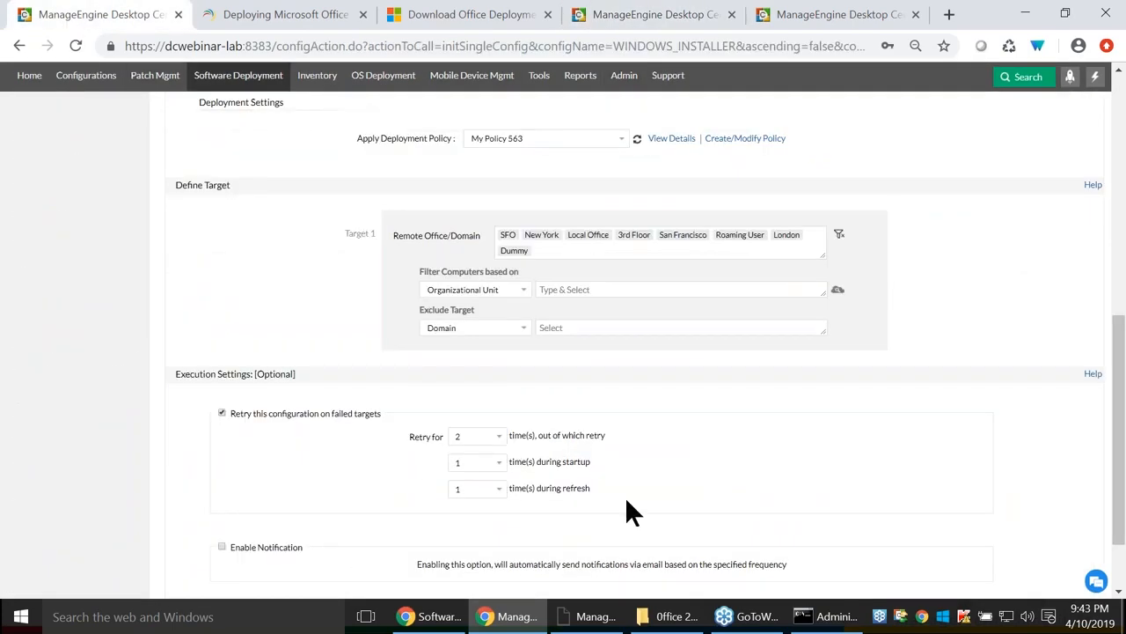
Set the target computer filter to Custom Group and pick Sales Team after searching 'sales'.
left_click(503, 289)
left_click(476, 356)
left_click(619, 289)
type("sales")
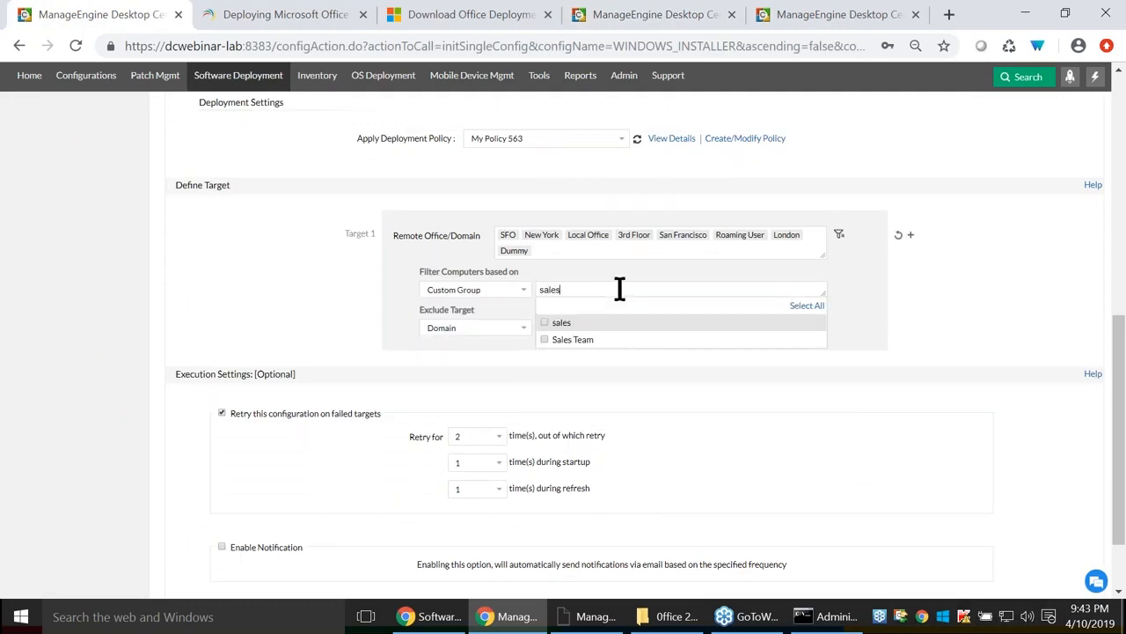
left_click(543, 339)
left_click(689, 393)
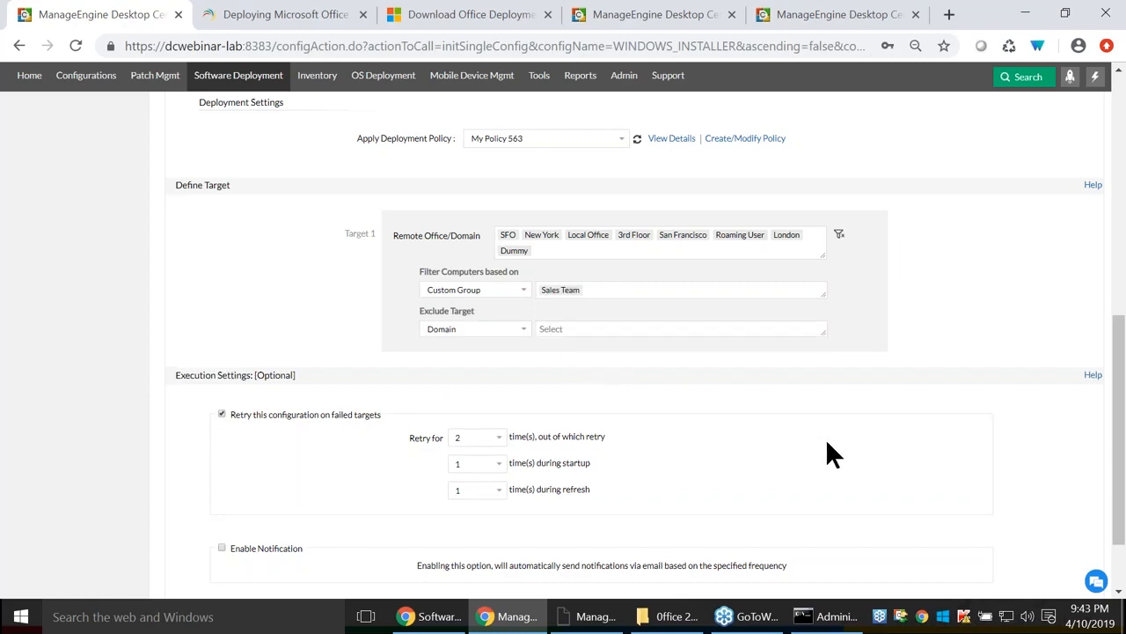
scroll(505, 194, "up", 2)
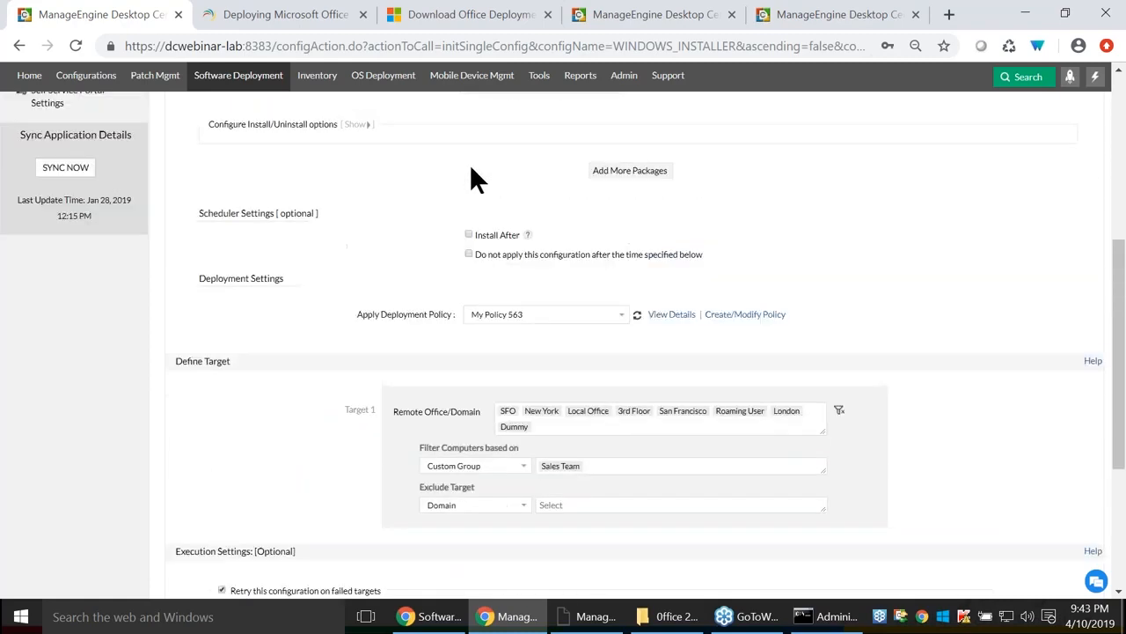
scroll(351, 262, "up", 4)
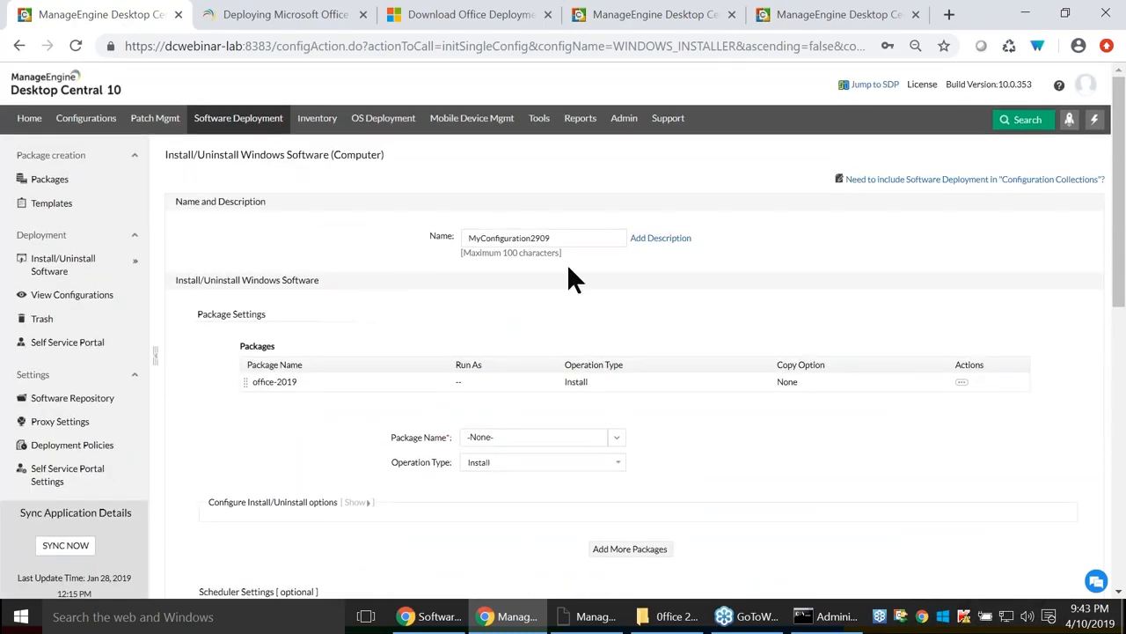
scroll(625, 338, "down", 6)
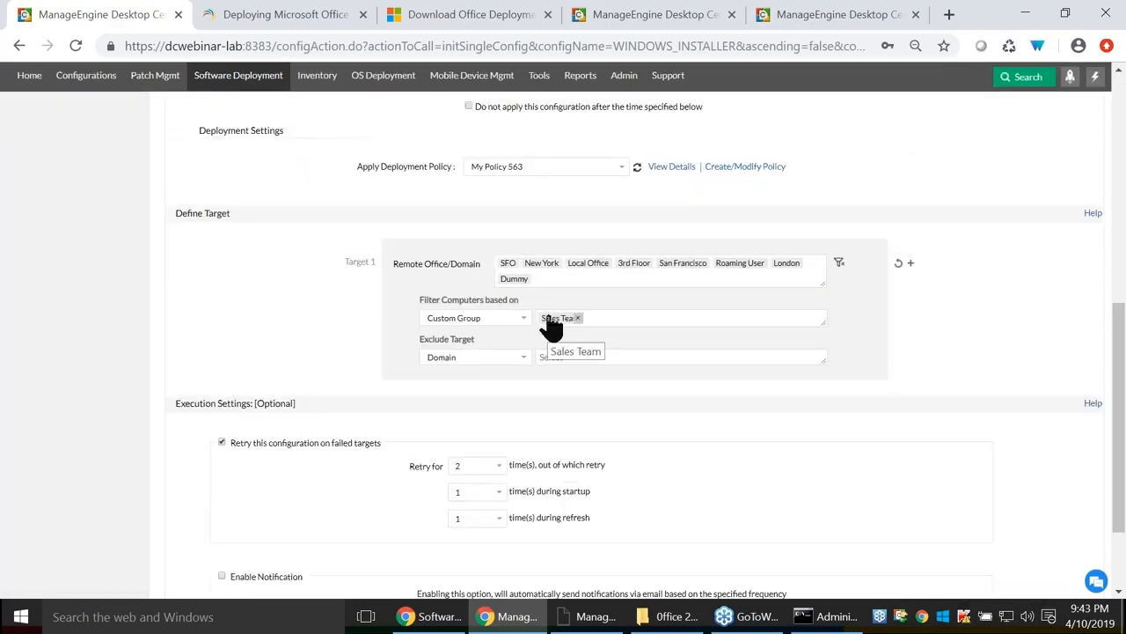
scroll(696, 420, "down", 1)
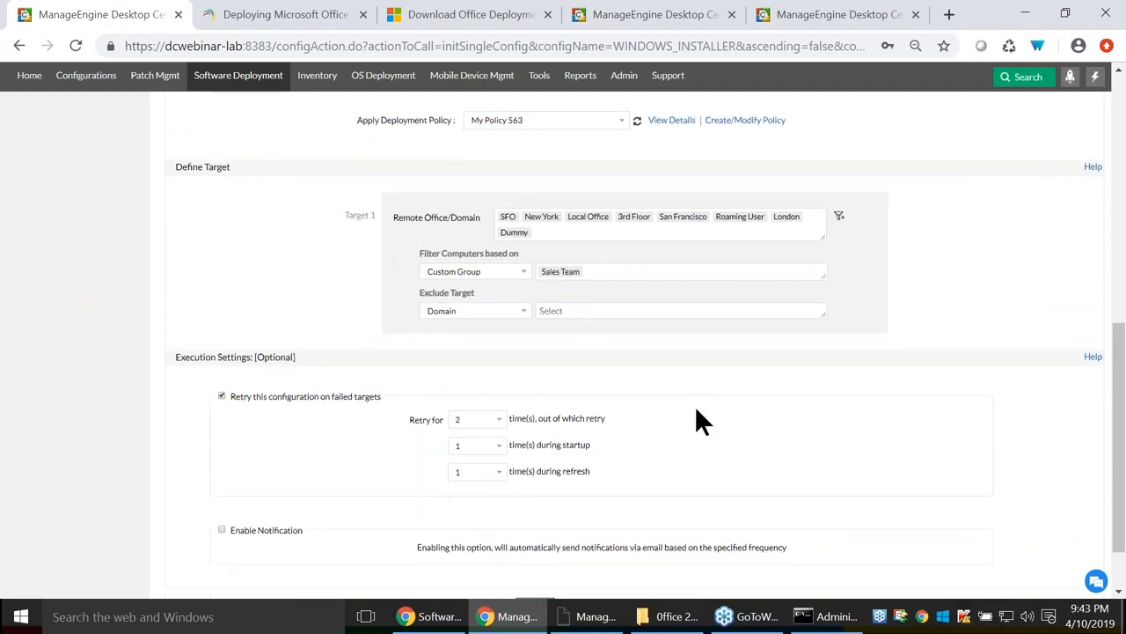
scroll(697, 421, "down", 2)
scroll(695, 421, "up", 3)
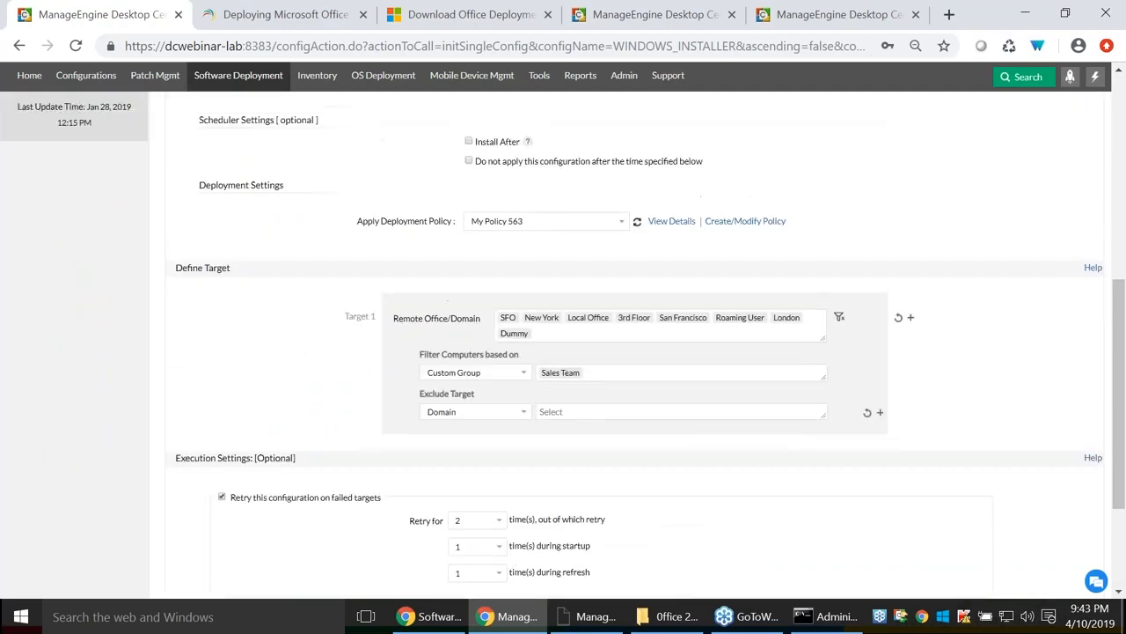
scroll(695, 420, "down", 3)
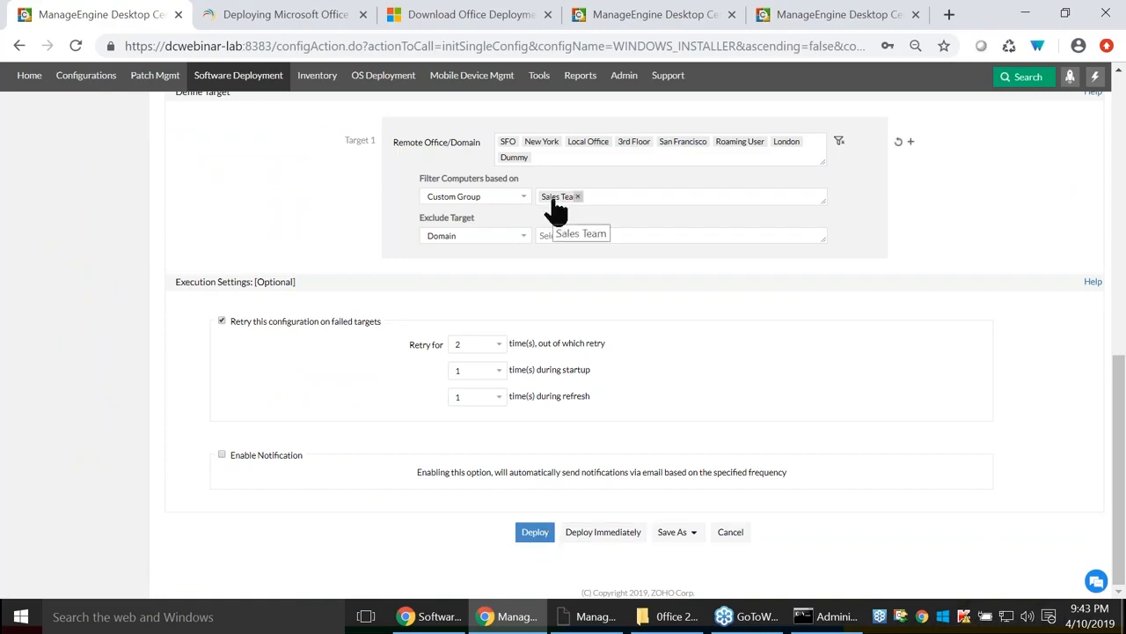
scroll(467, 312, "up", 5)
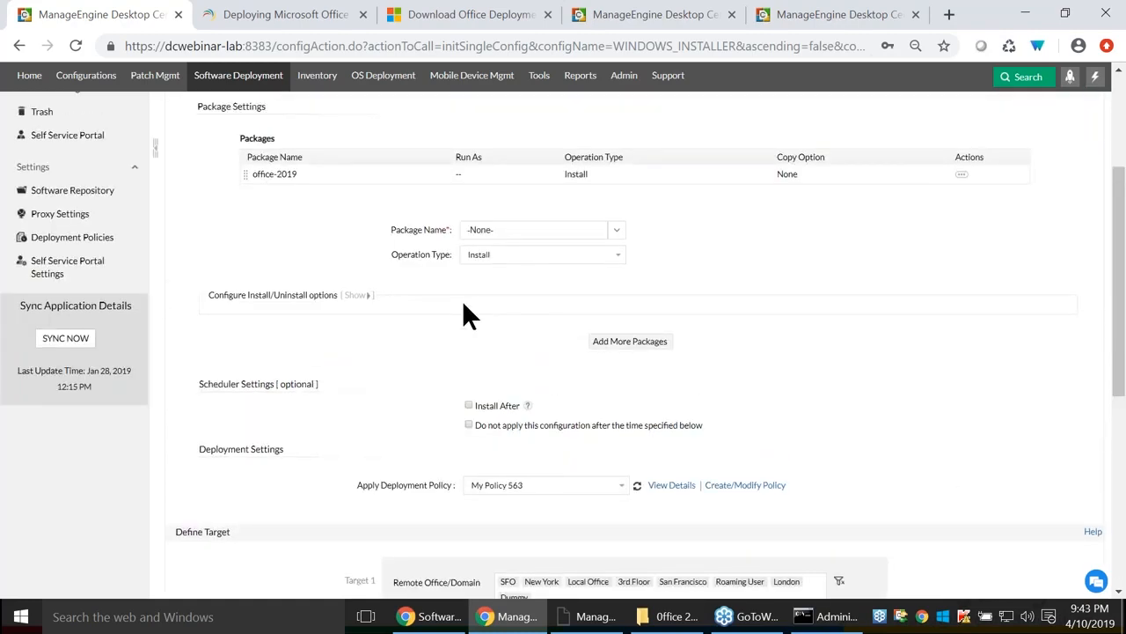
scroll(599, 410, "up", 3)
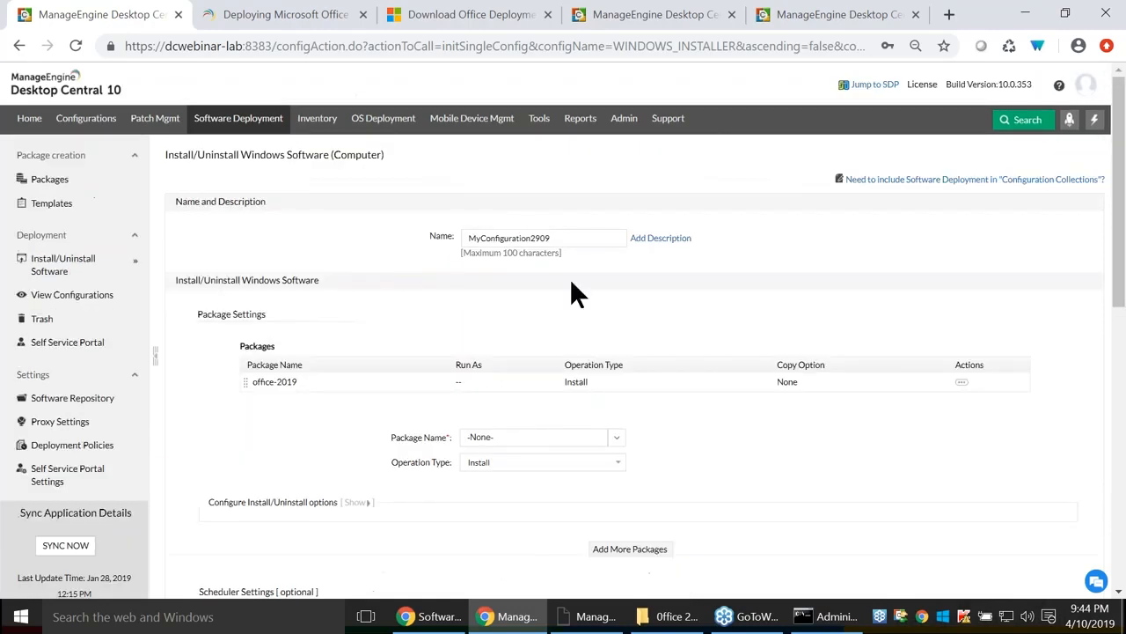
scroll(410, 257, "down", 5)
left_click_drag(376, 254, 444, 263)
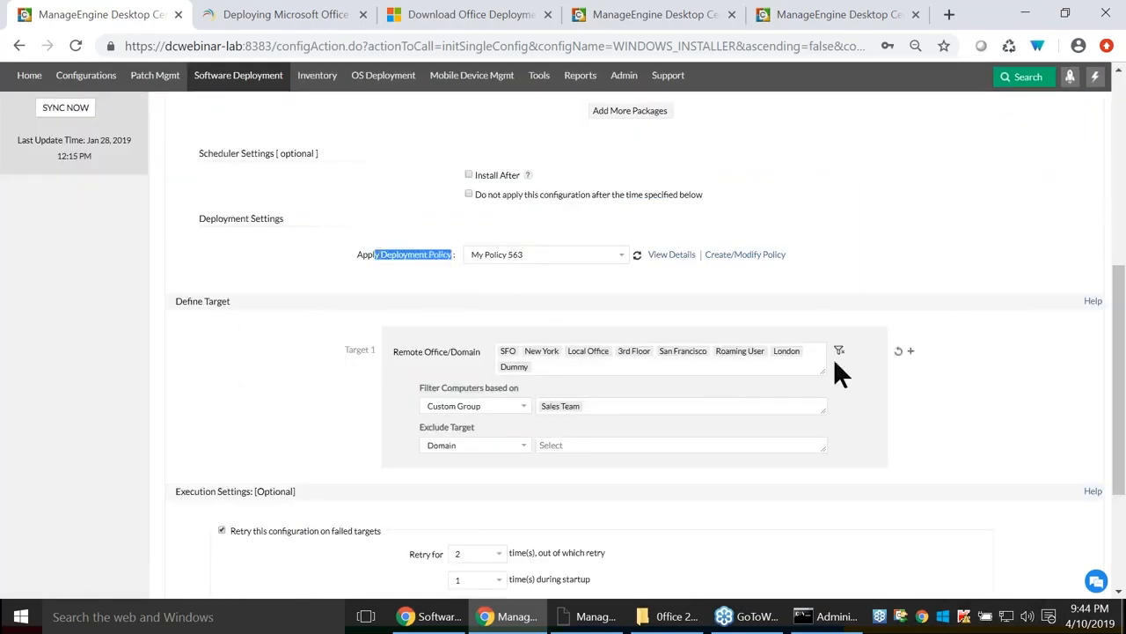
scroll(801, 533, "down", 3)
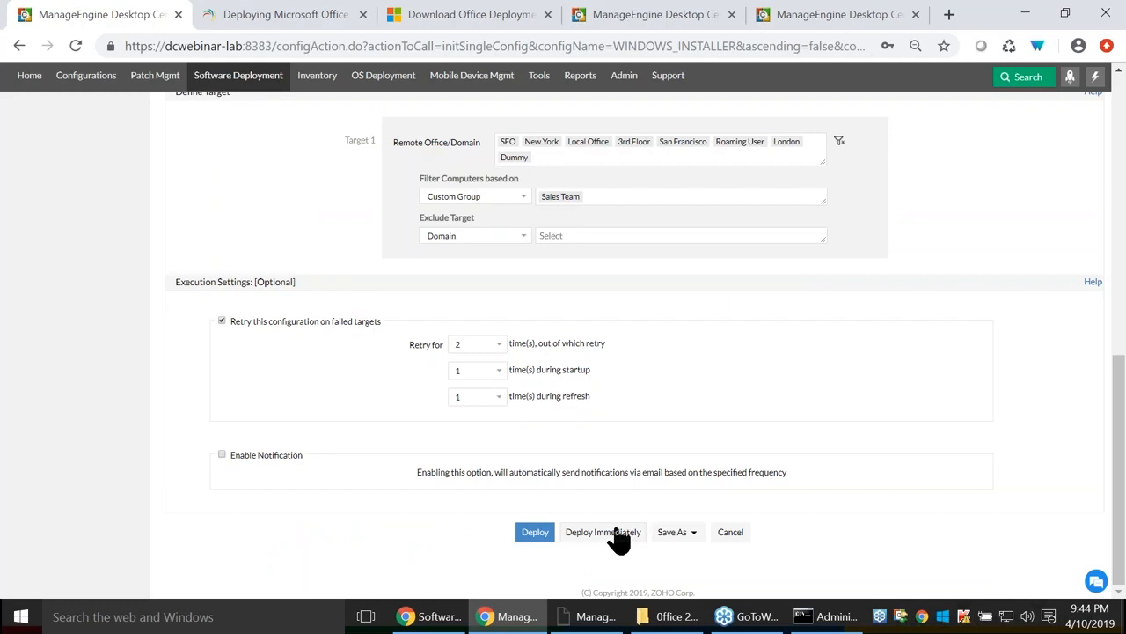
left_click(604, 196)
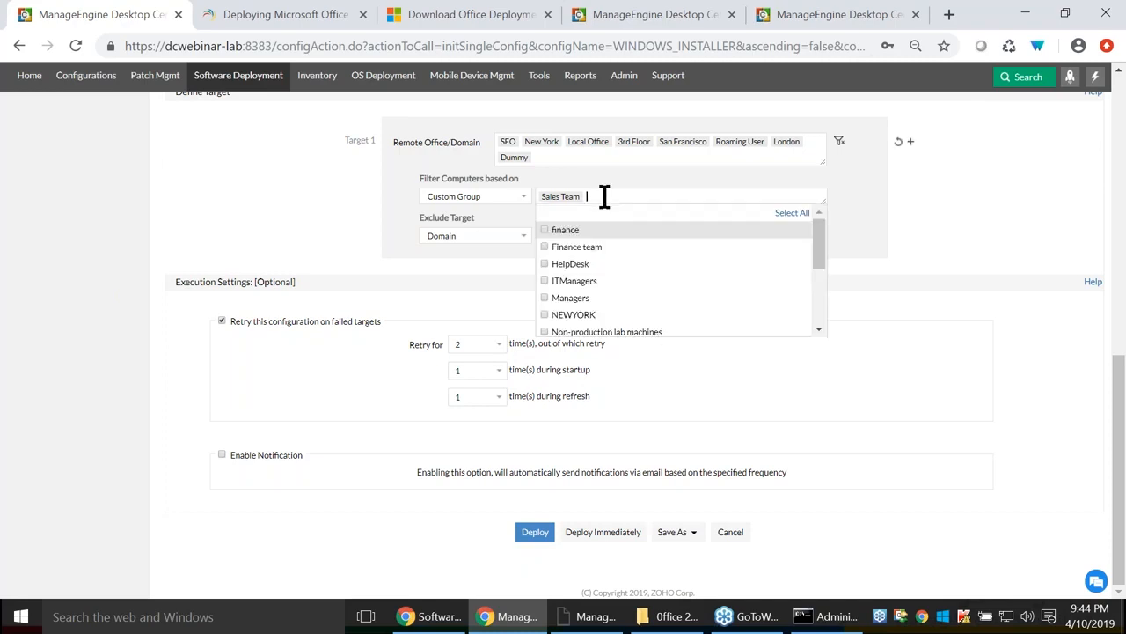
left_click(925, 434)
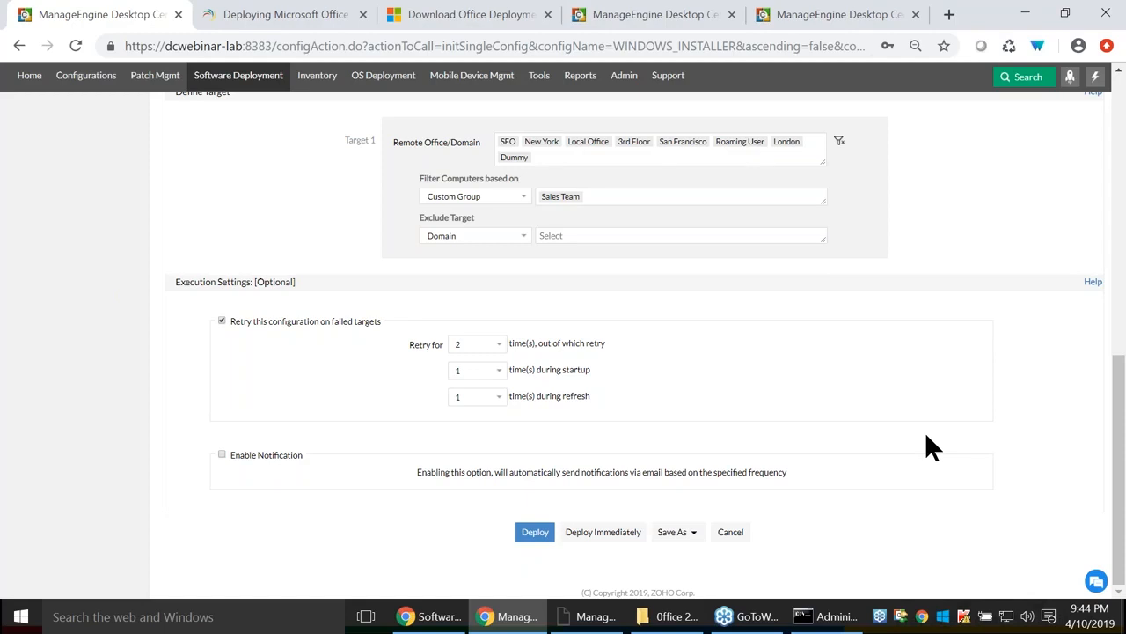
scroll(300, 340, "up", 15)
scroll(300, 341, "up", 2)
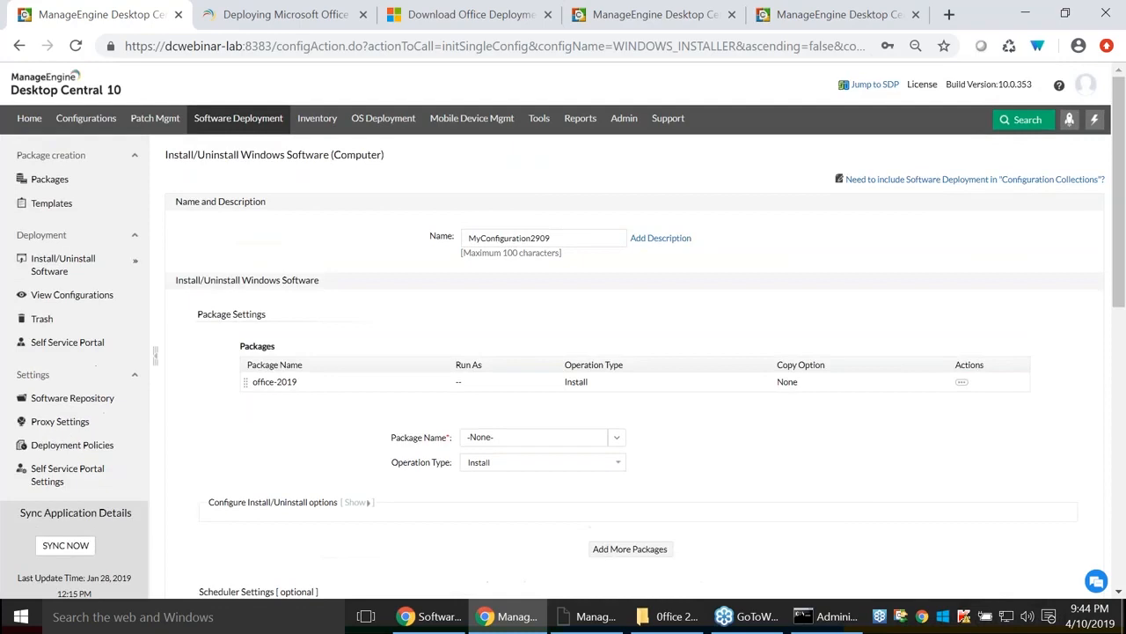
Advance the slideshow to slide 31, '2. Deploying MS Office 2019 to Sales Department'.
key("alt+Tab")
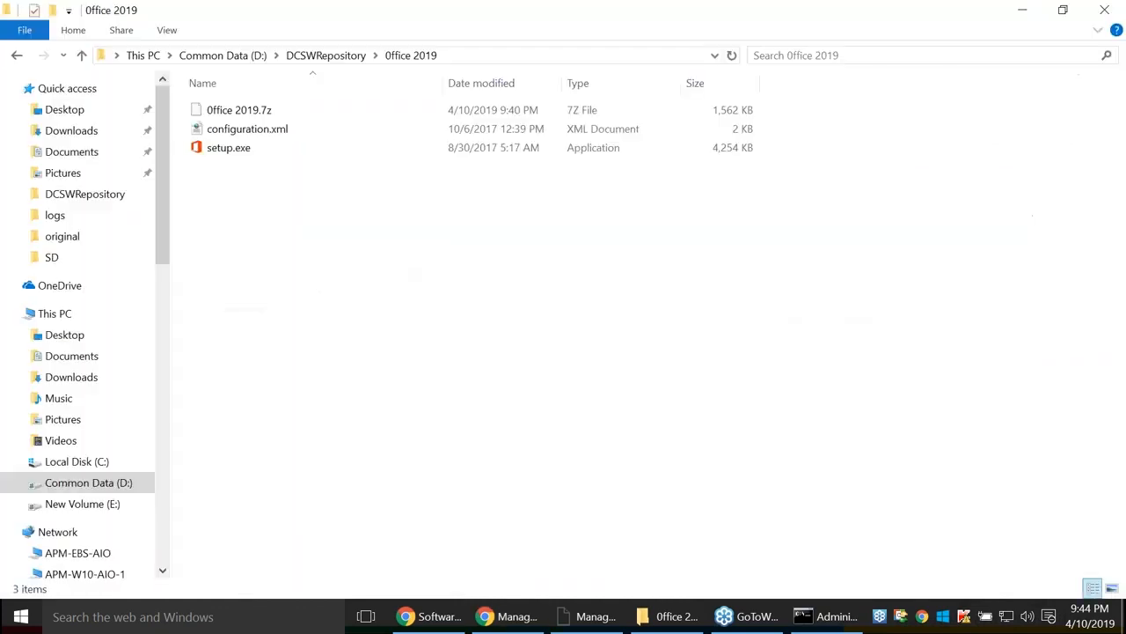
key("alt+Tab")
key("alt+Tab")
key("alt+Tab")
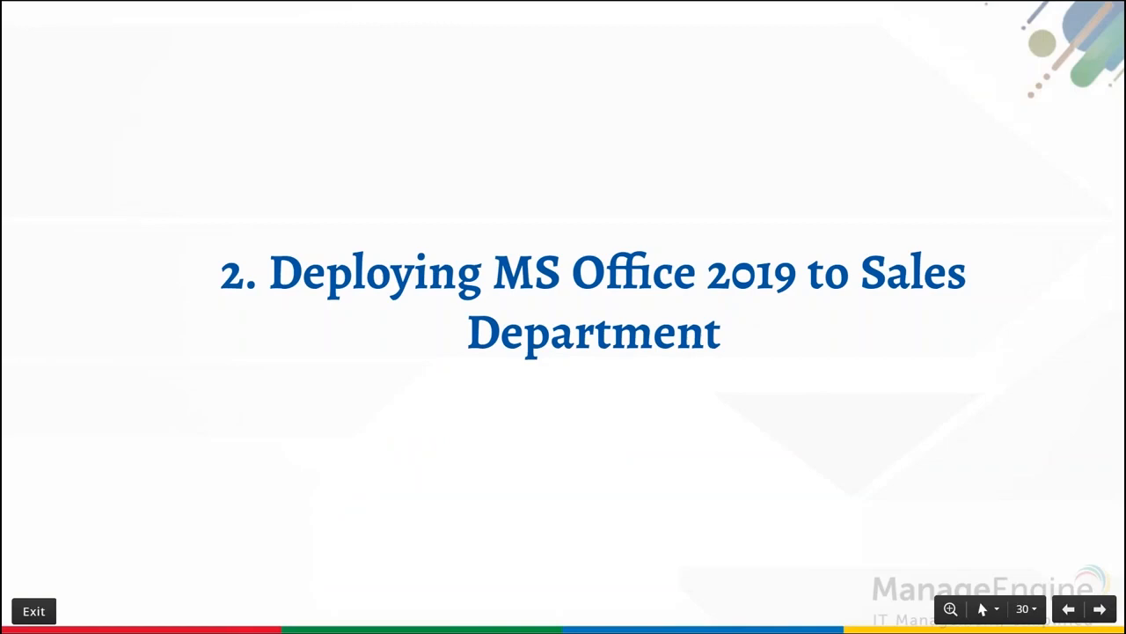
key("Right")
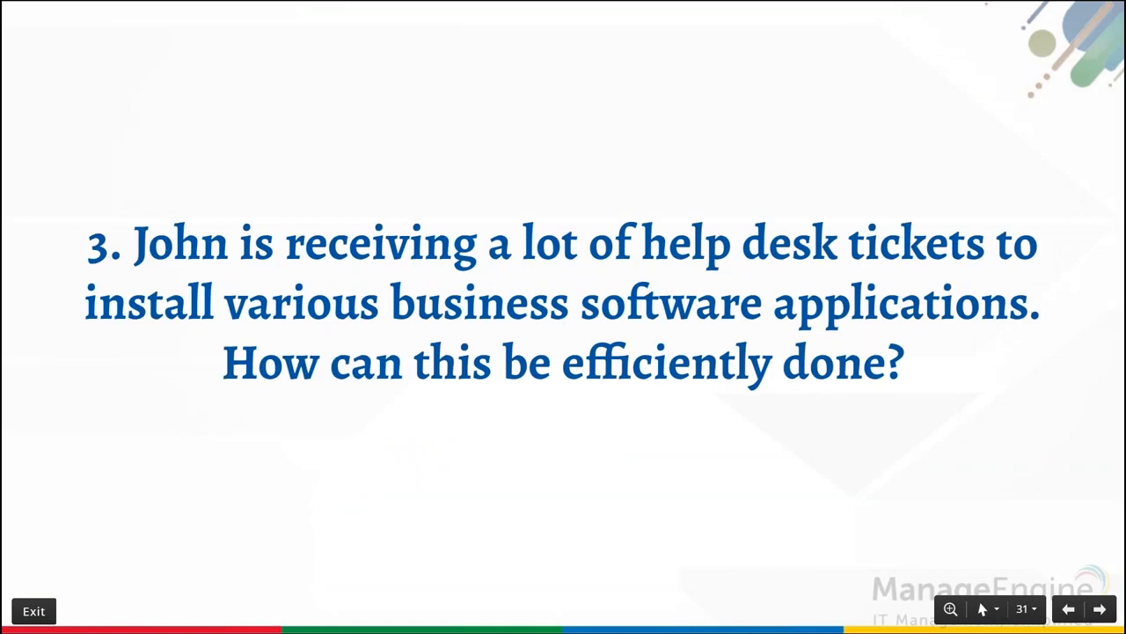
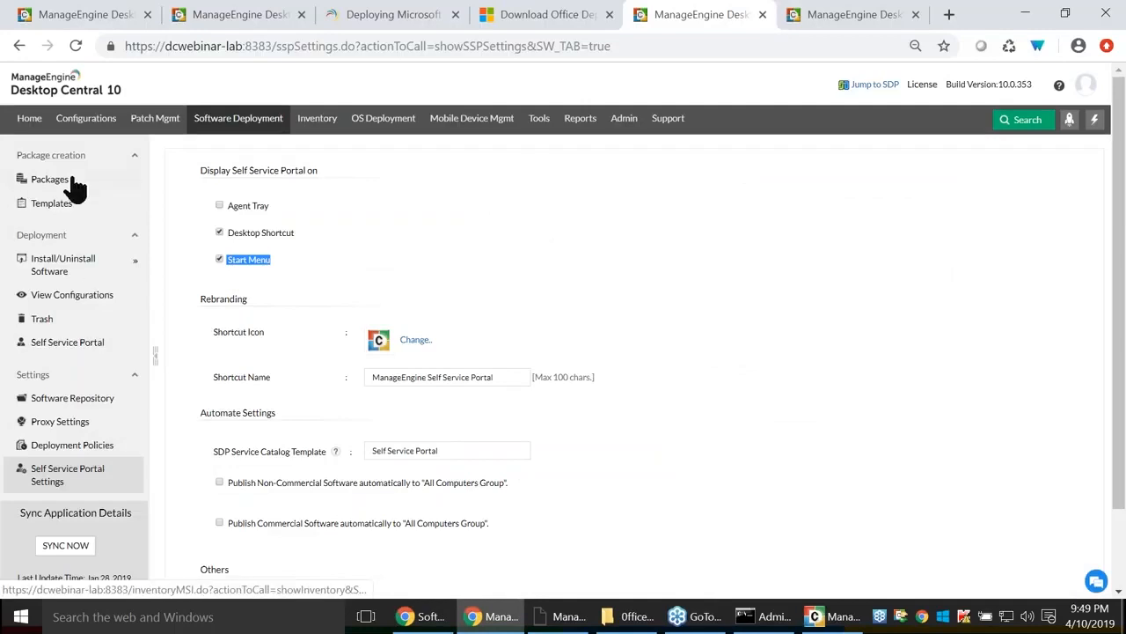
Start a new Windows software package of type EXE/APPX/MSIEXEC/MSU.
left_click(195, 192)
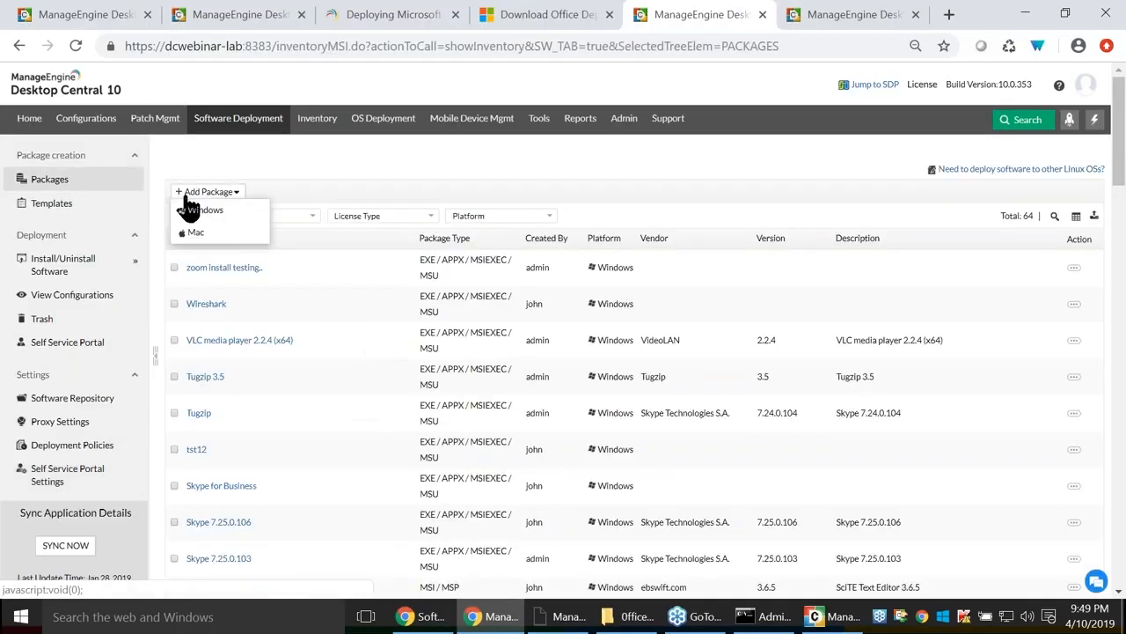
left_click(199, 212)
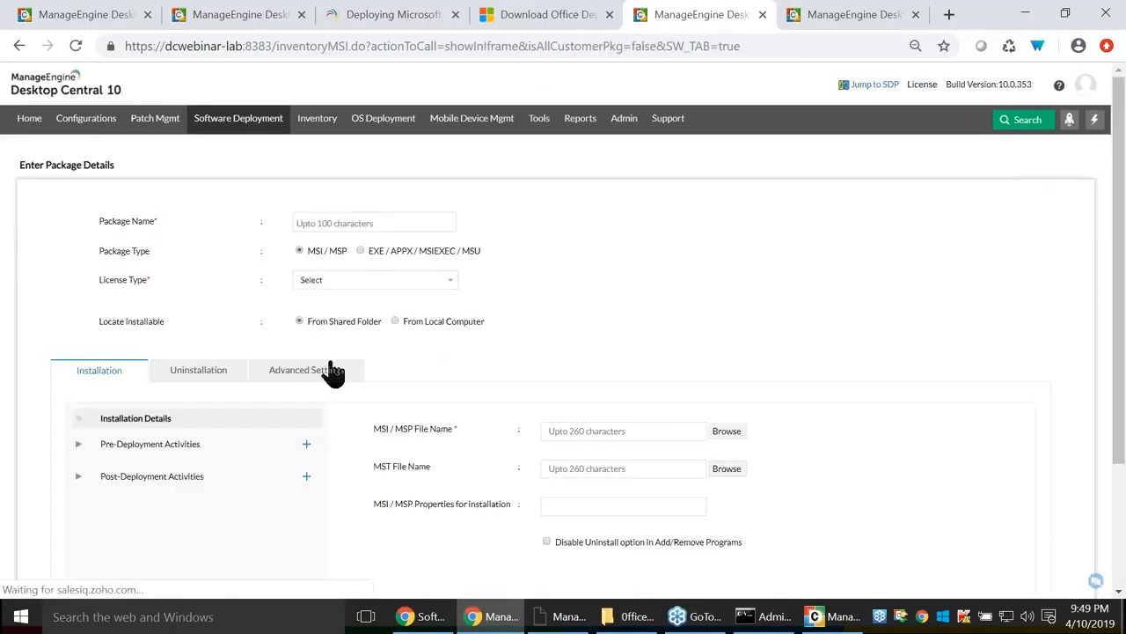
left_click(361, 251)
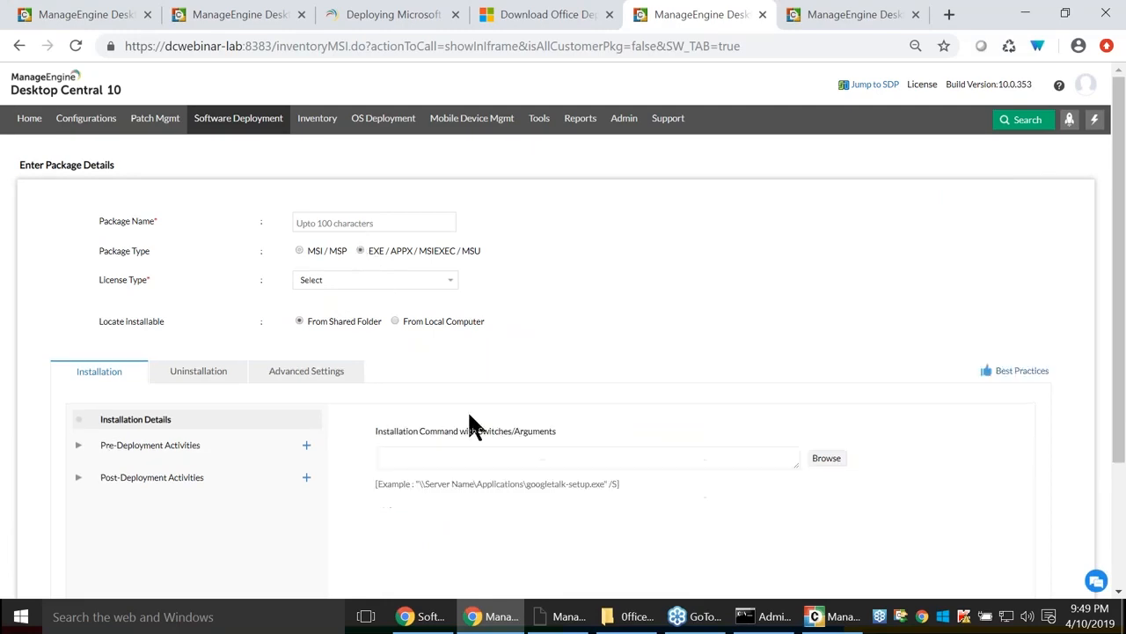
Point out the example installation path, then browse the software repository for an installer.
left_click(410, 450)
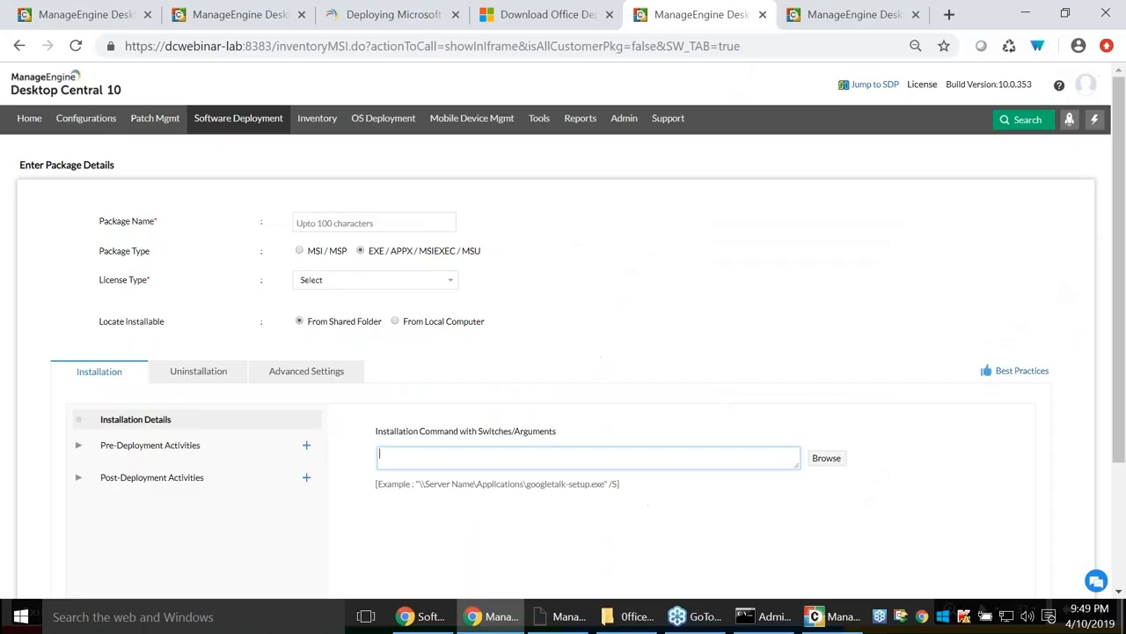
left_click_drag(605, 483, 418, 490)
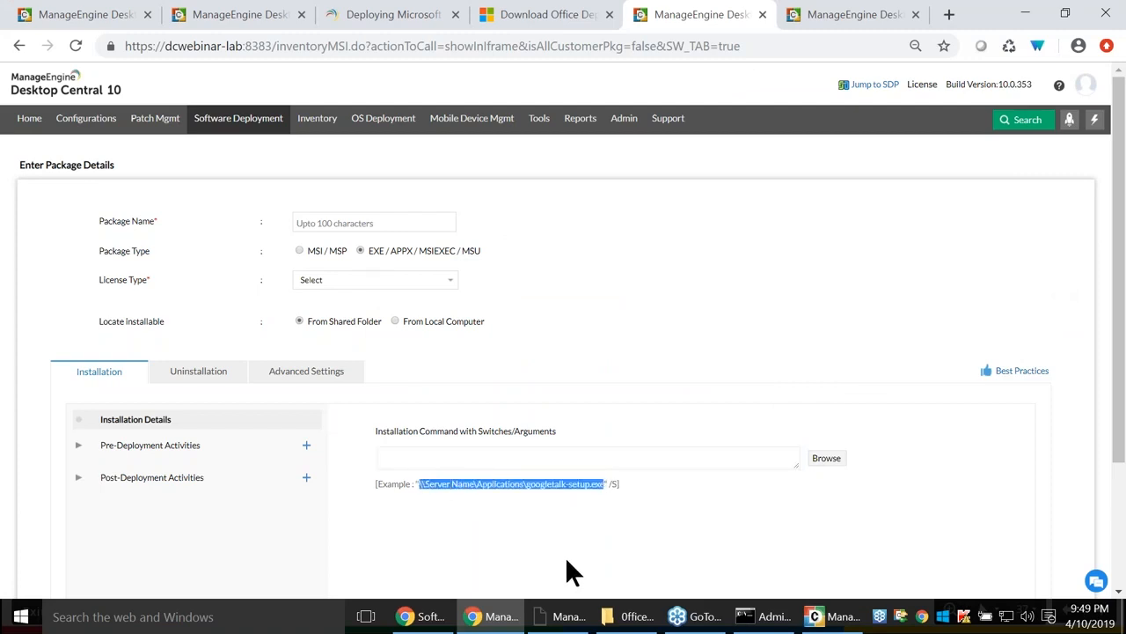
mouse_move(722, 621)
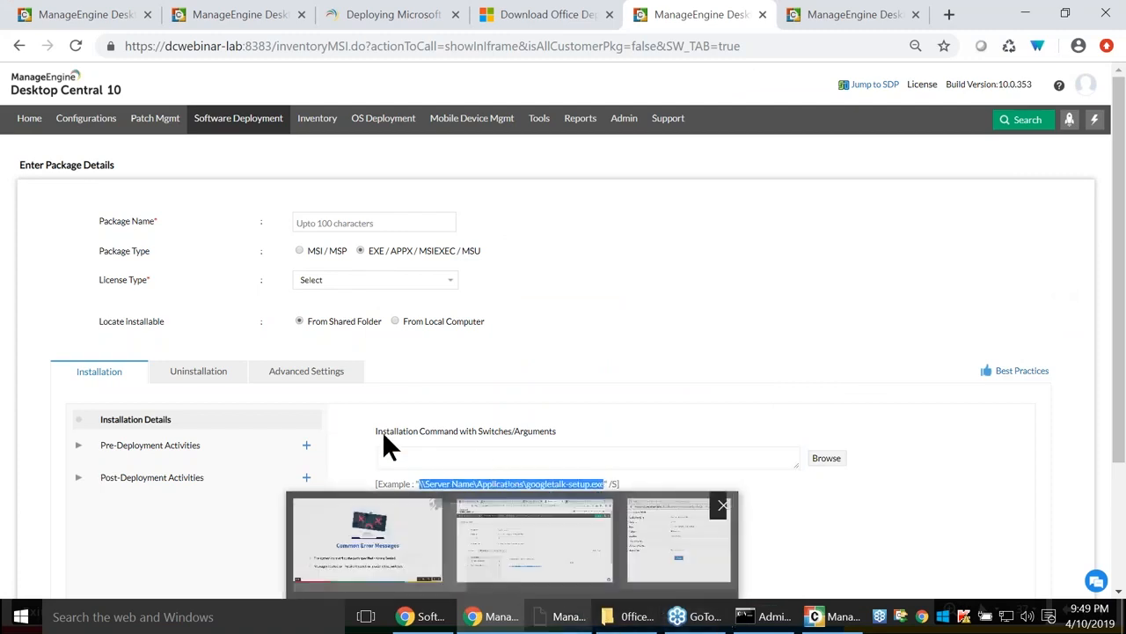
left_click(488, 458)
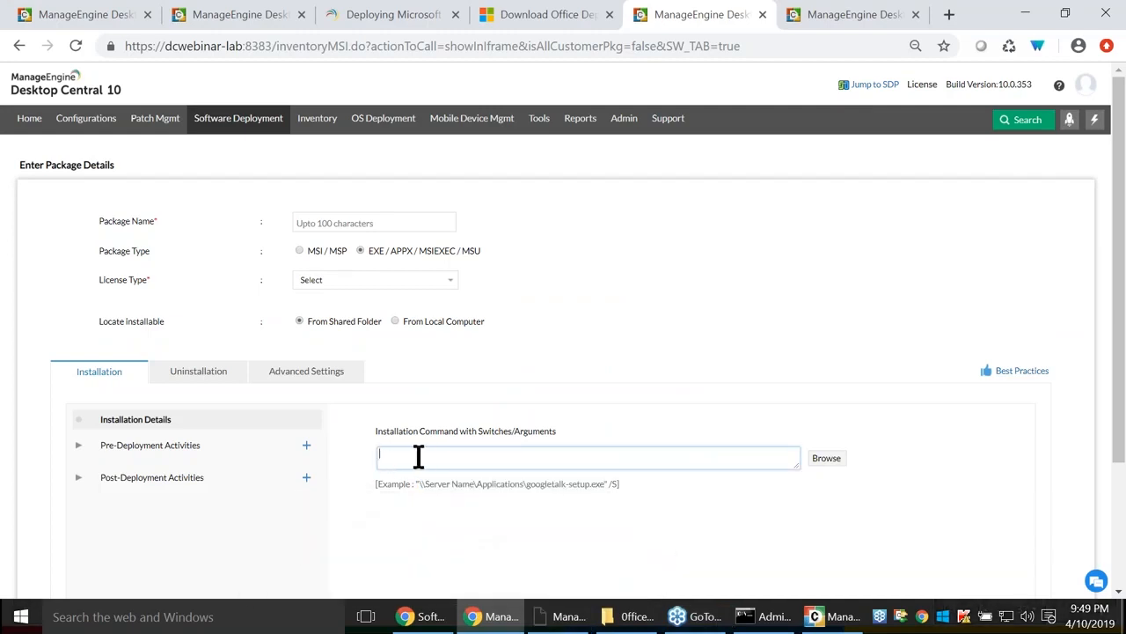
left_click(832, 459)
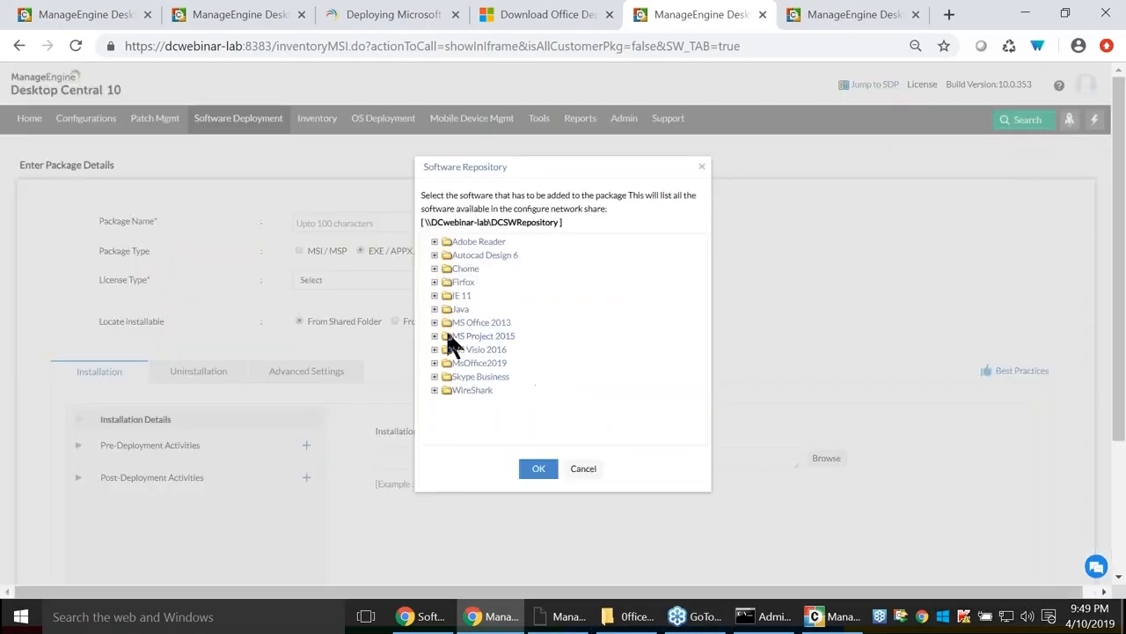
Pick MS Visio 2016\Setup.exe from the repository as the installation command.
left_click(434, 351)
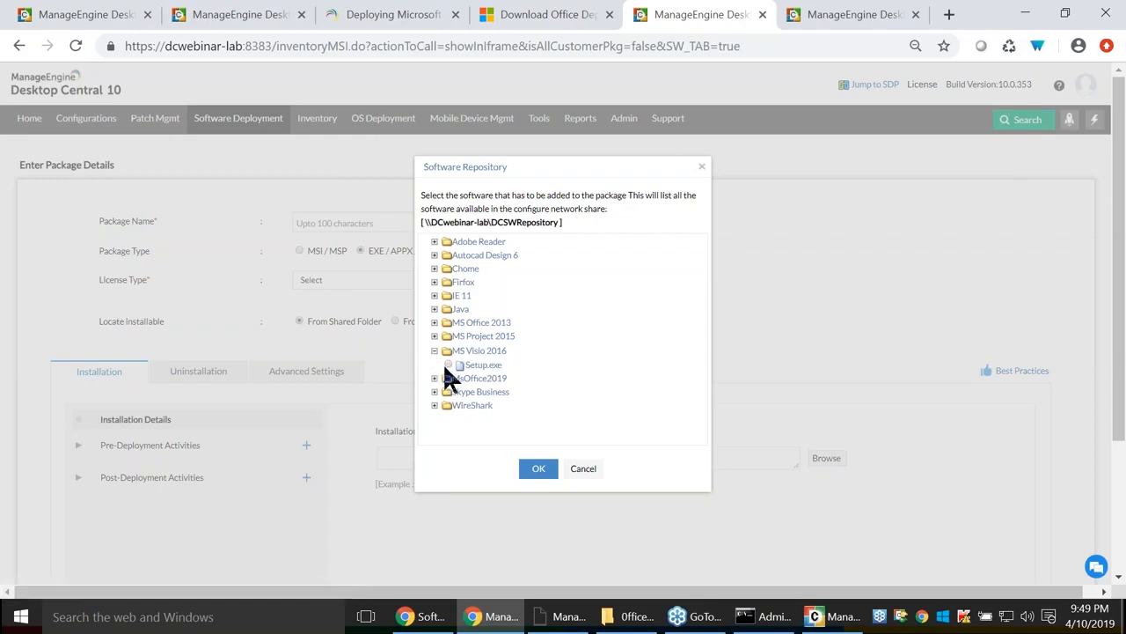
left_click(449, 364)
left_click(537, 468)
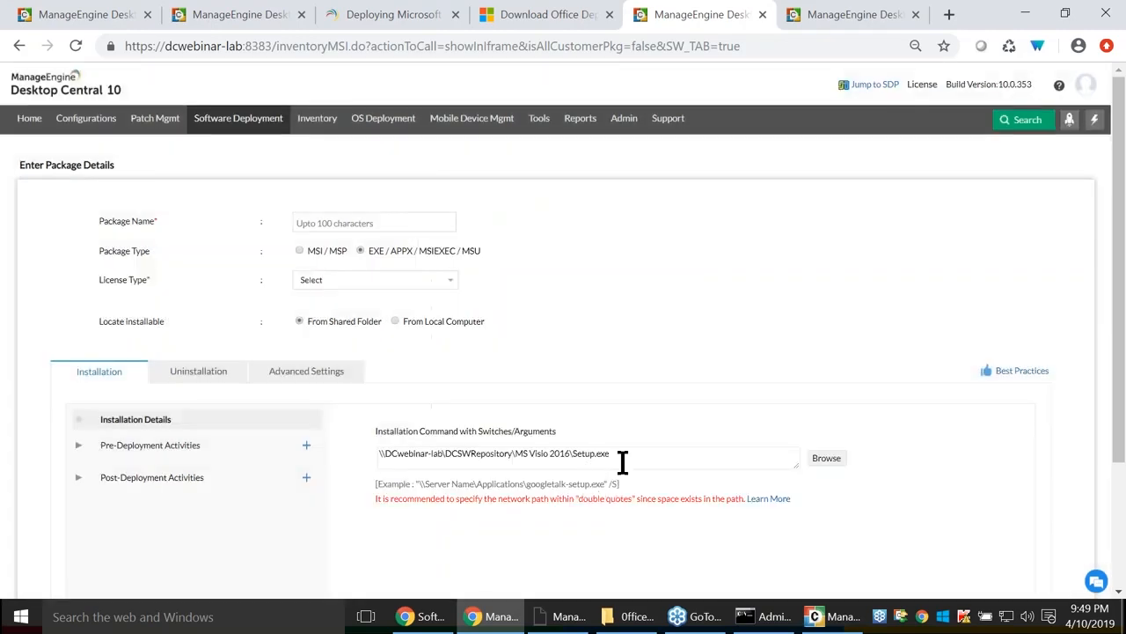
Copy the Visio installer path into the Command Prompt window, then return to the package form.
left_click_drag(632, 458, 310, 460)
key("ctrl+c")
key("alt+Tab")
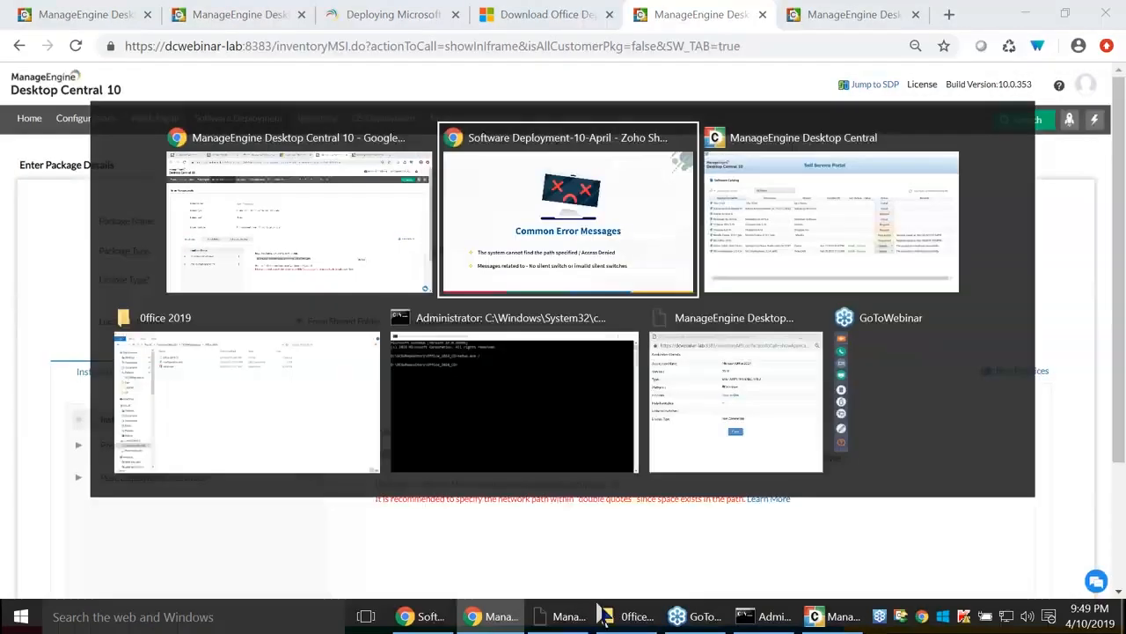
key("alt+Tab")
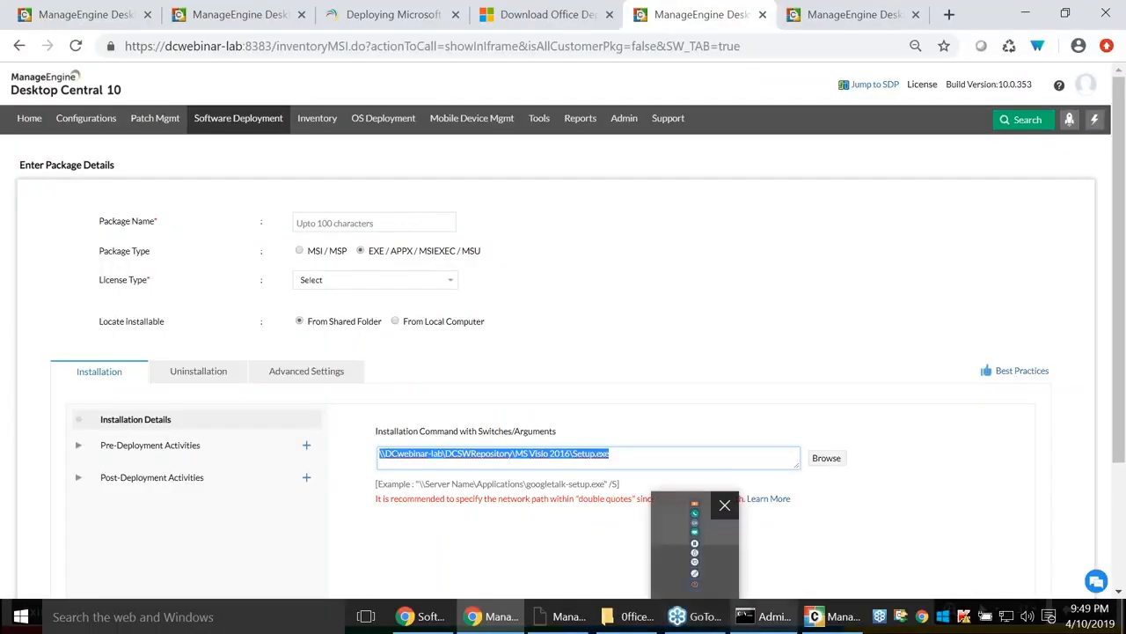
left_click(783, 618)
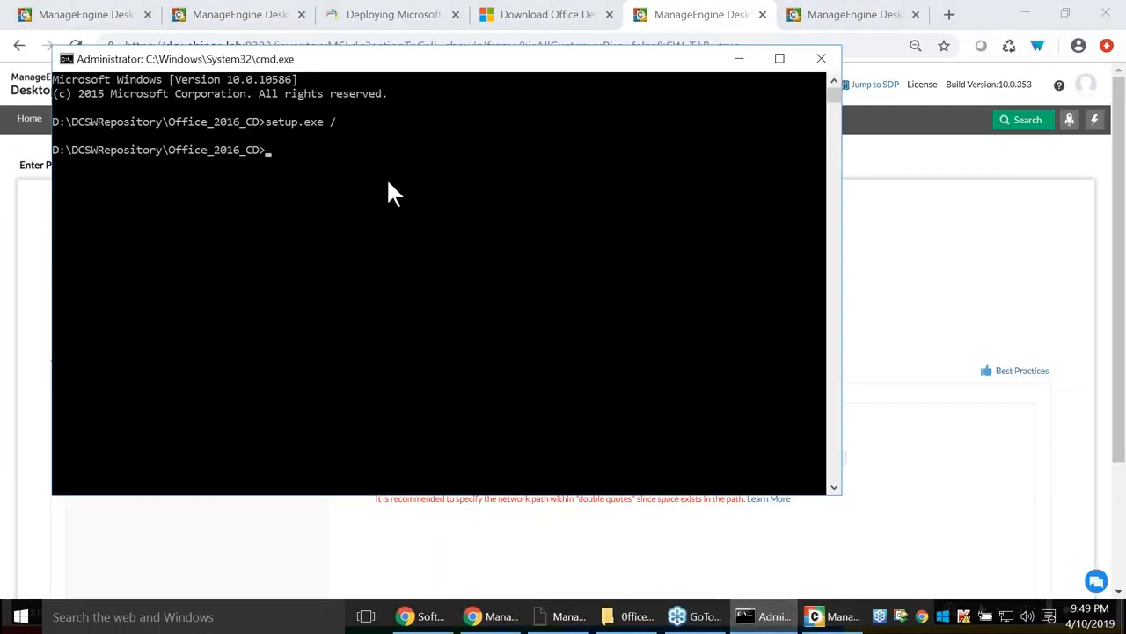
key("ctrl+v")
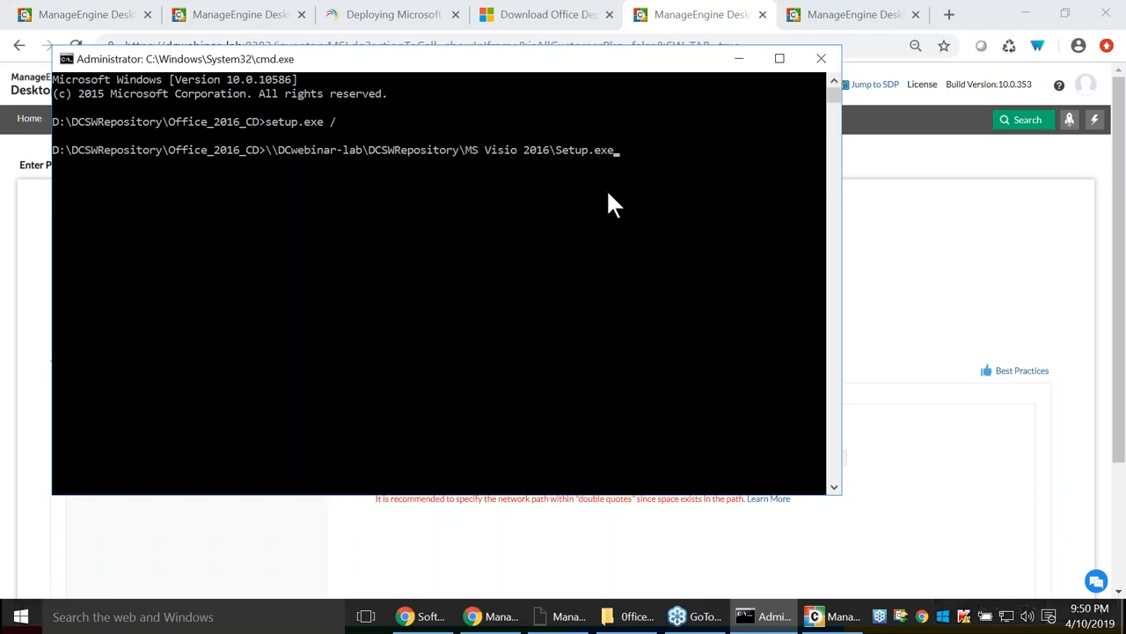
key("alt+Tab")
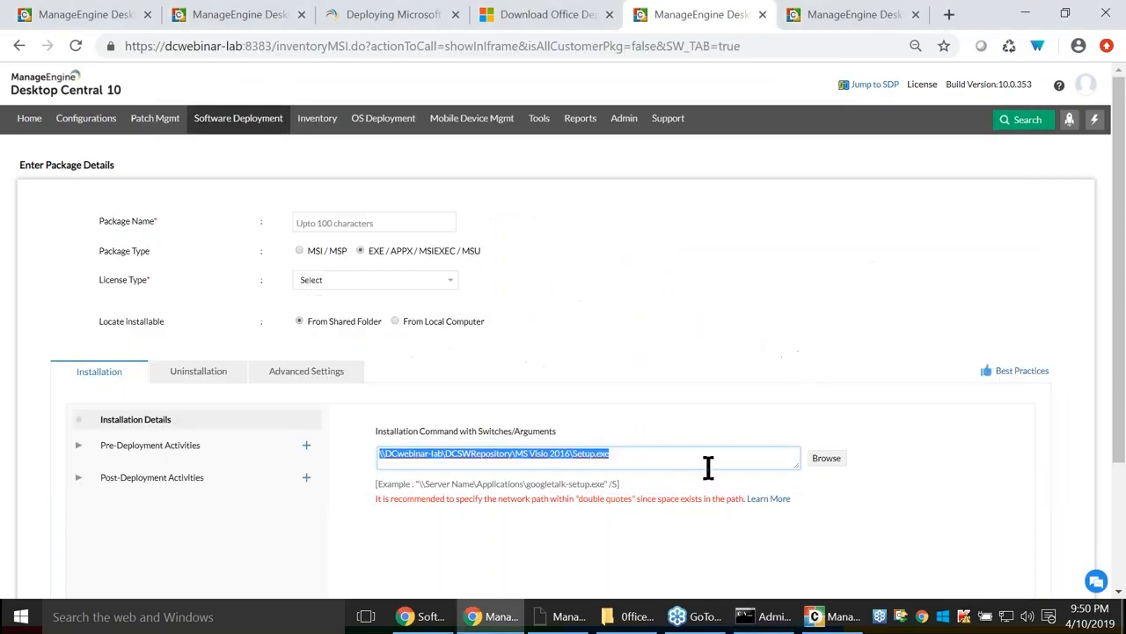
key("alt+Tab")
key("alt+Tab")
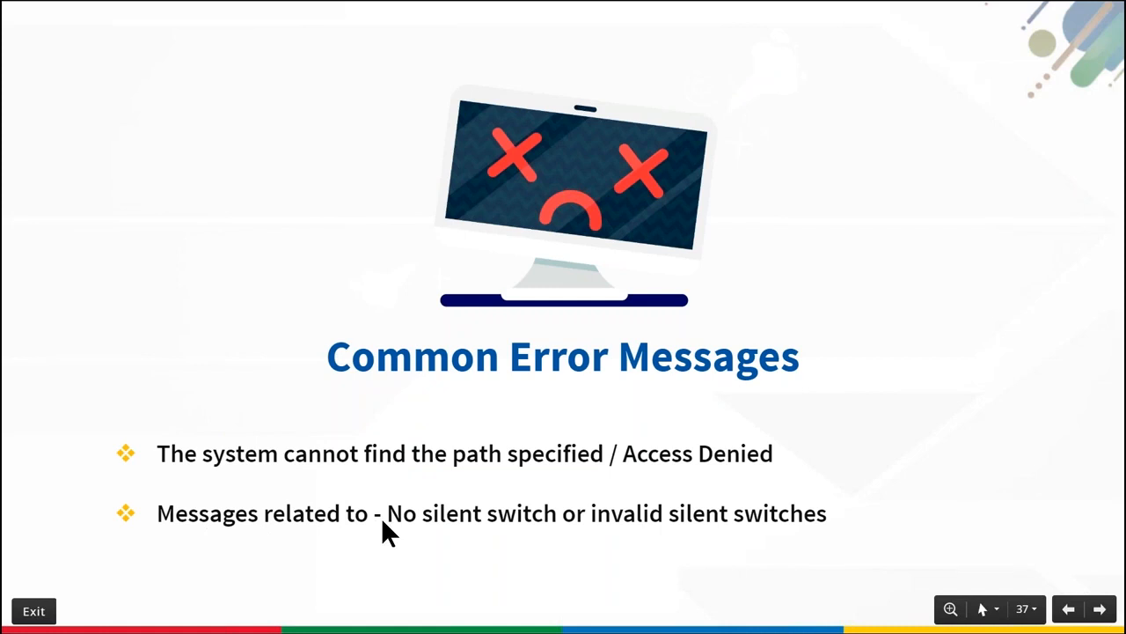
key("alt+Tab")
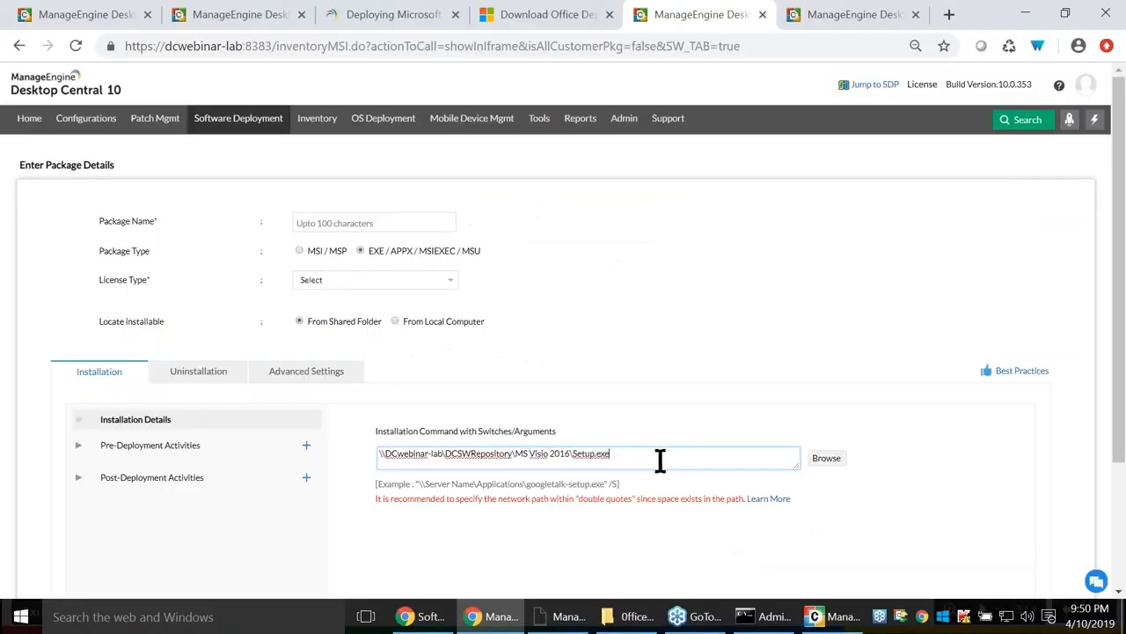
Append /configure followed by a copy of the MS Visio 2016 installer path to the command.
type("/")
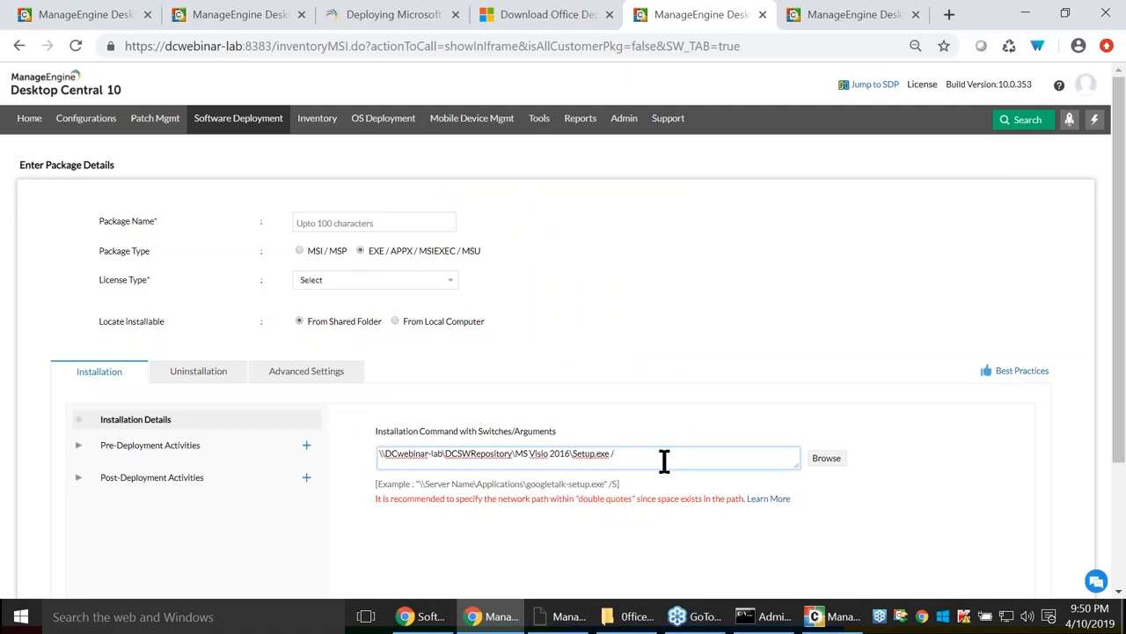
key("ctrl+a")
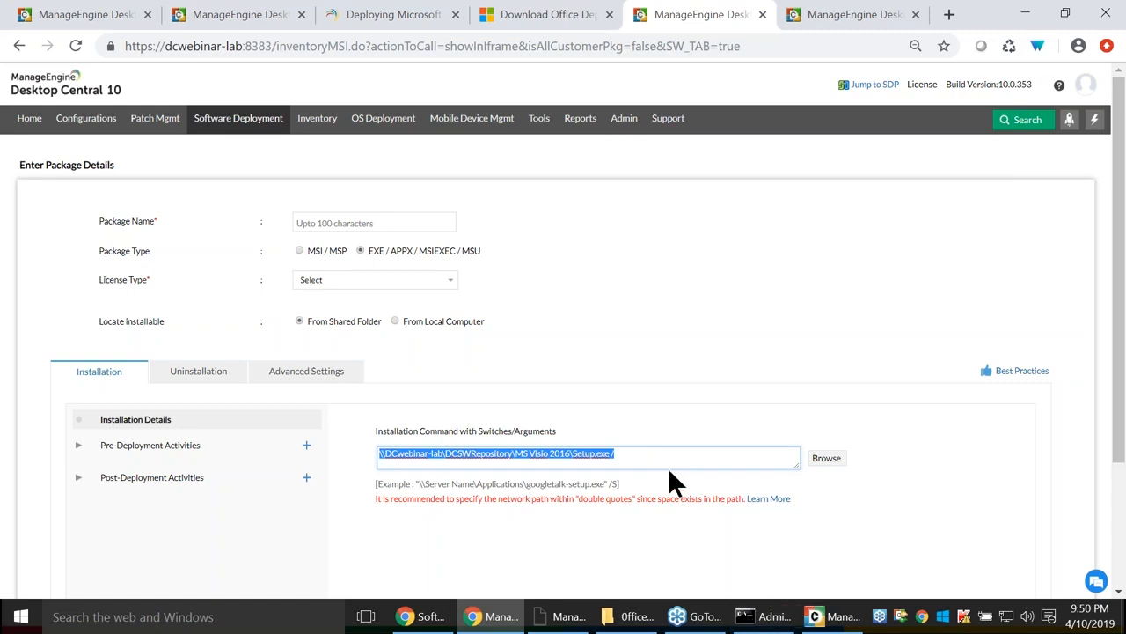
left_click(639, 455)
type("c")
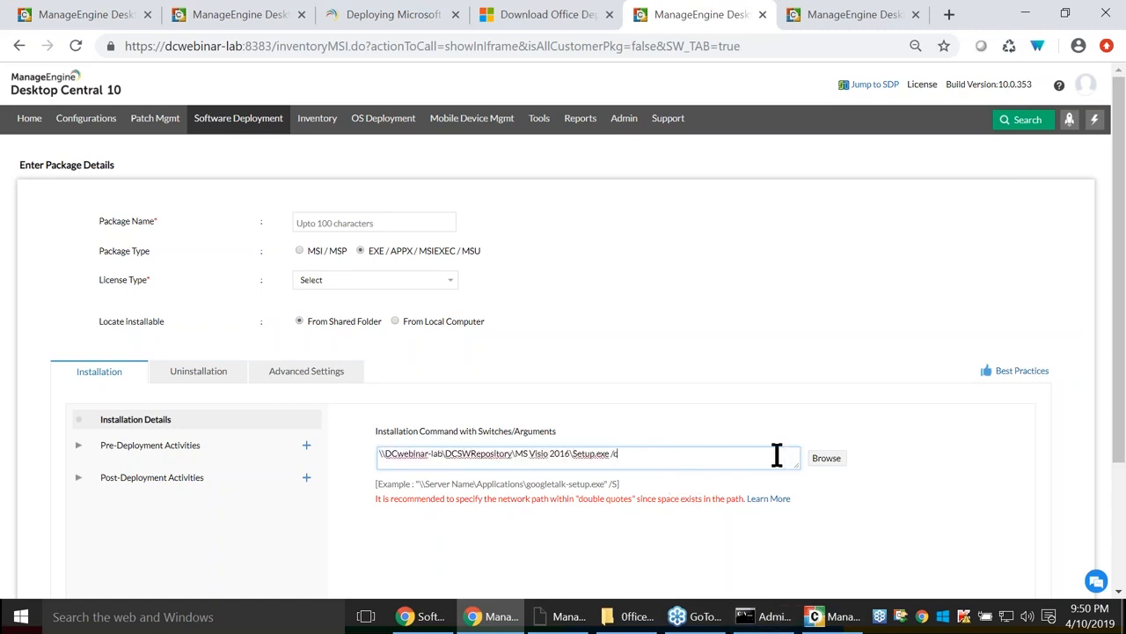
type("onfigure")
left_click_drag(609, 454, 379, 454)
key("ctrl+c")
left_click(679, 458)
key("ctrl+v")
Change the appended path to end in configure.xml, quote it, and select the whole command.
key("BackSpace")
key("BackSpace")
key("BackSpace")
key("BackSpace")
key("BackSpace")
key("BackSpace")
key("BackSpace")
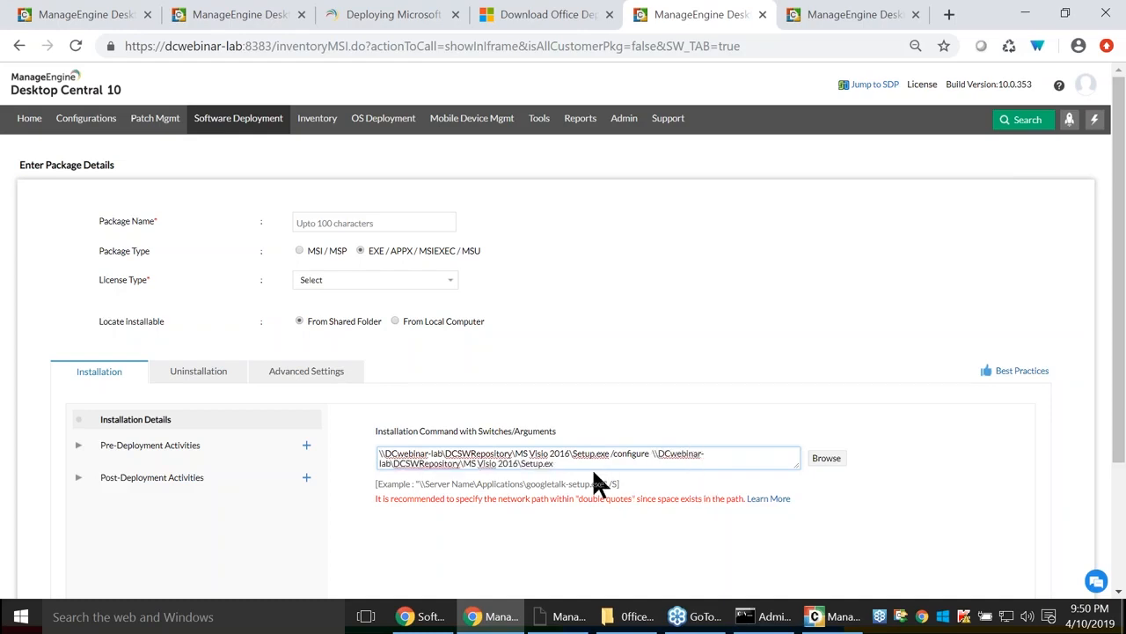
key("BackSpace")
key("BackSpace")
type("configure.xml")
left_click(655, 454)
type("\"")
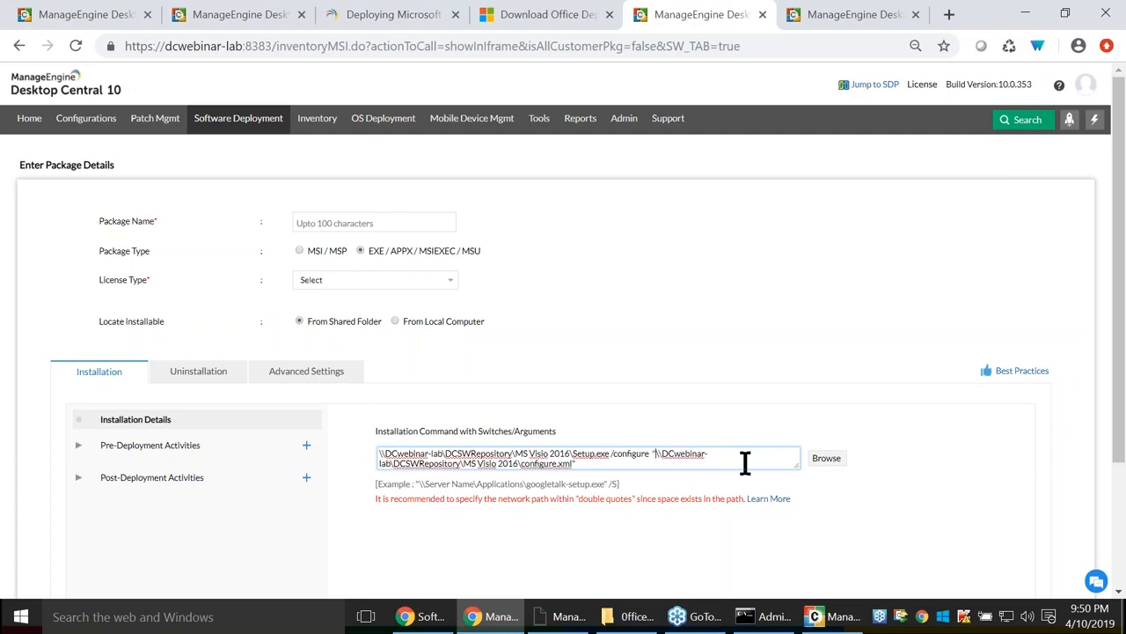
key("ctrl+a")
left_click(763, 616)
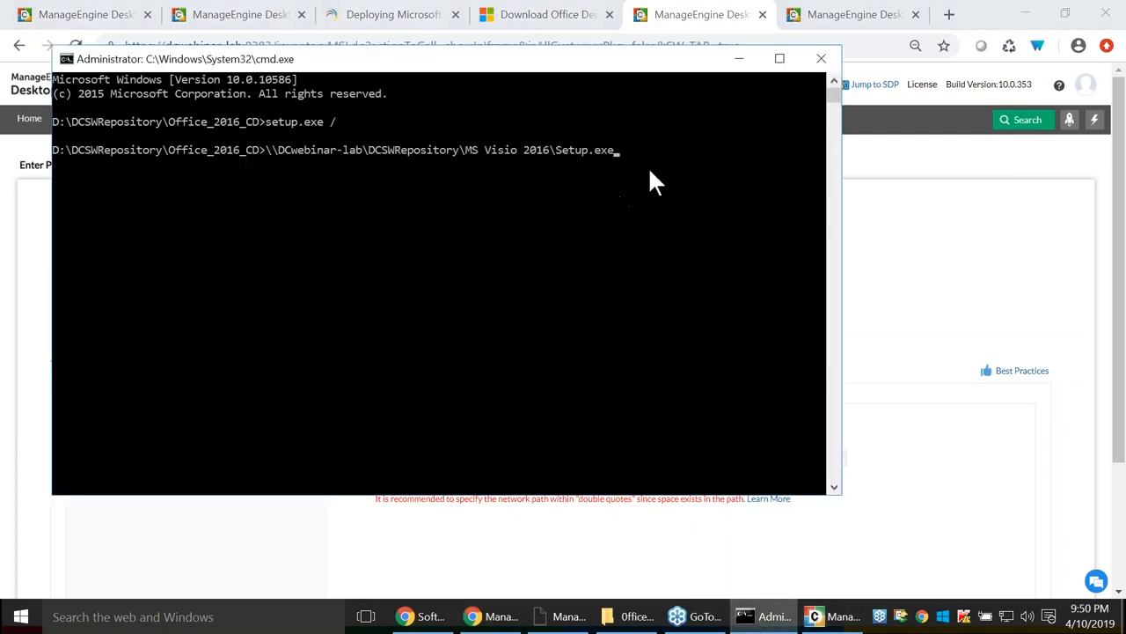
Replace the prompt's Setup.exe path with the full Visio /configure command, then show the Common Error Messages slide.
left_click_drag(639, 155, 267, 151)
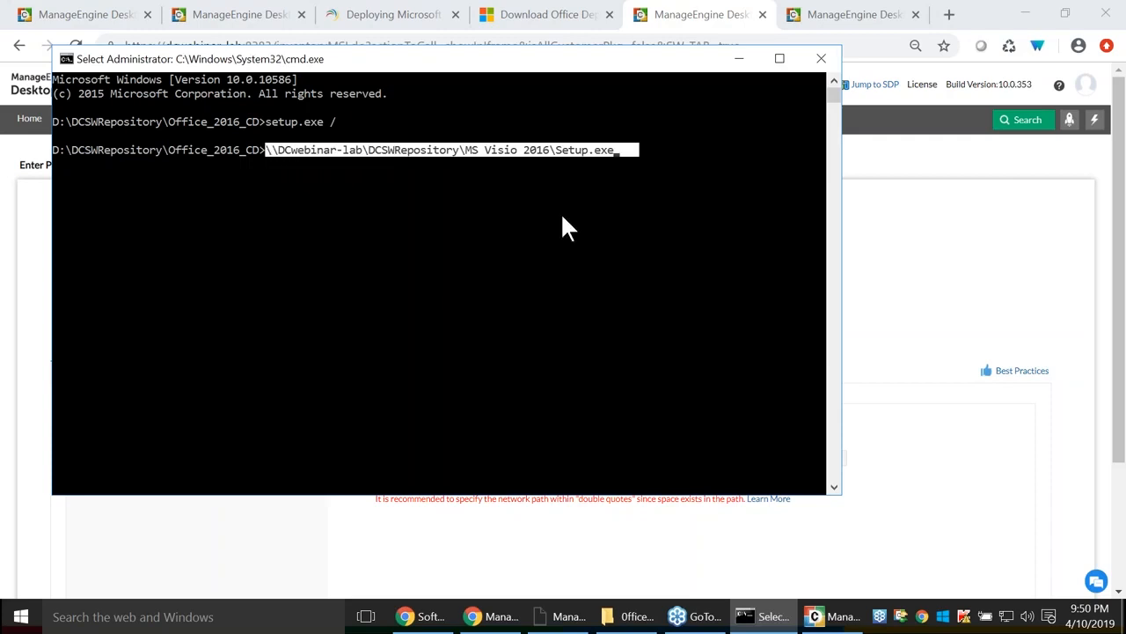
key("BackSpace")
key("ctrl+v")
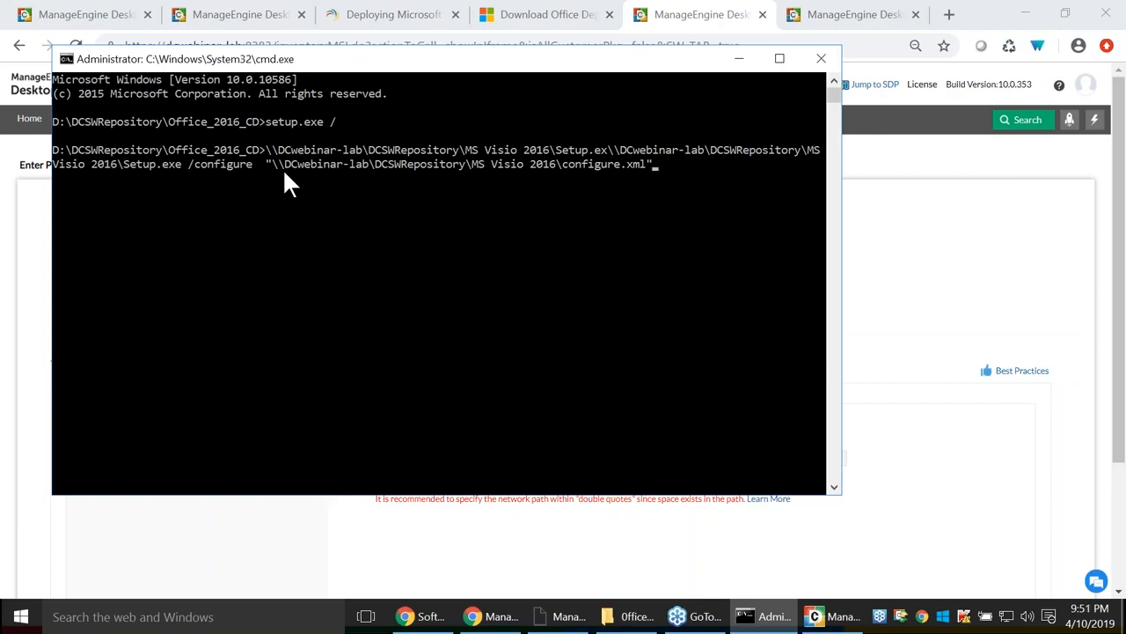
key("alt+Tab")
key("ctrl+a")
key("alt+Tab")
key("Tab")
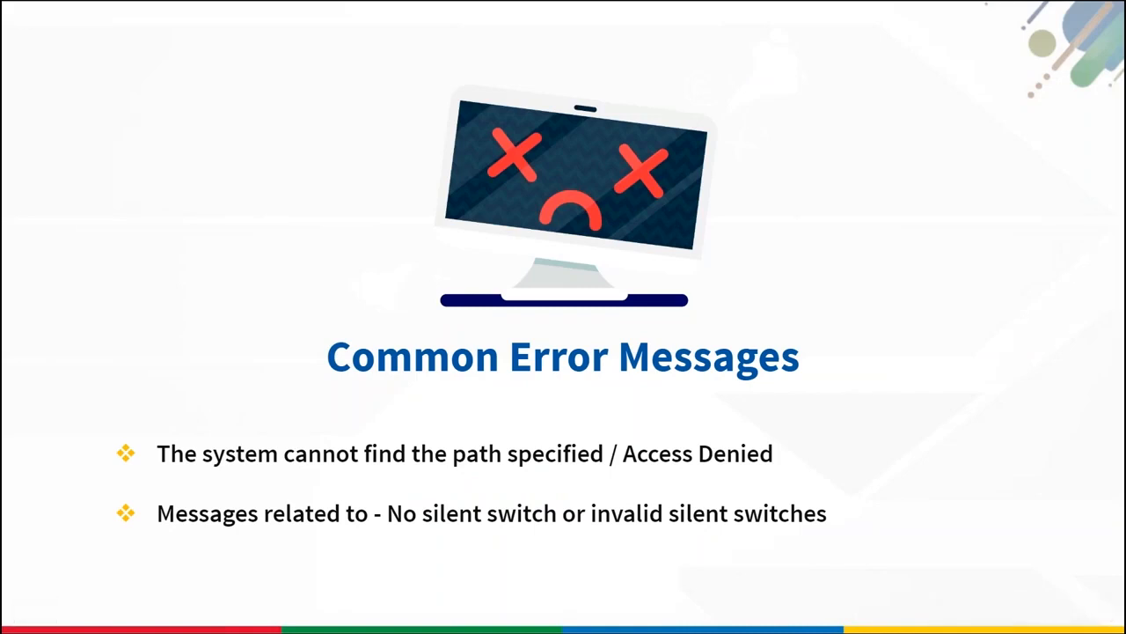
Advance the slideshow to the next slide.
key("Right")
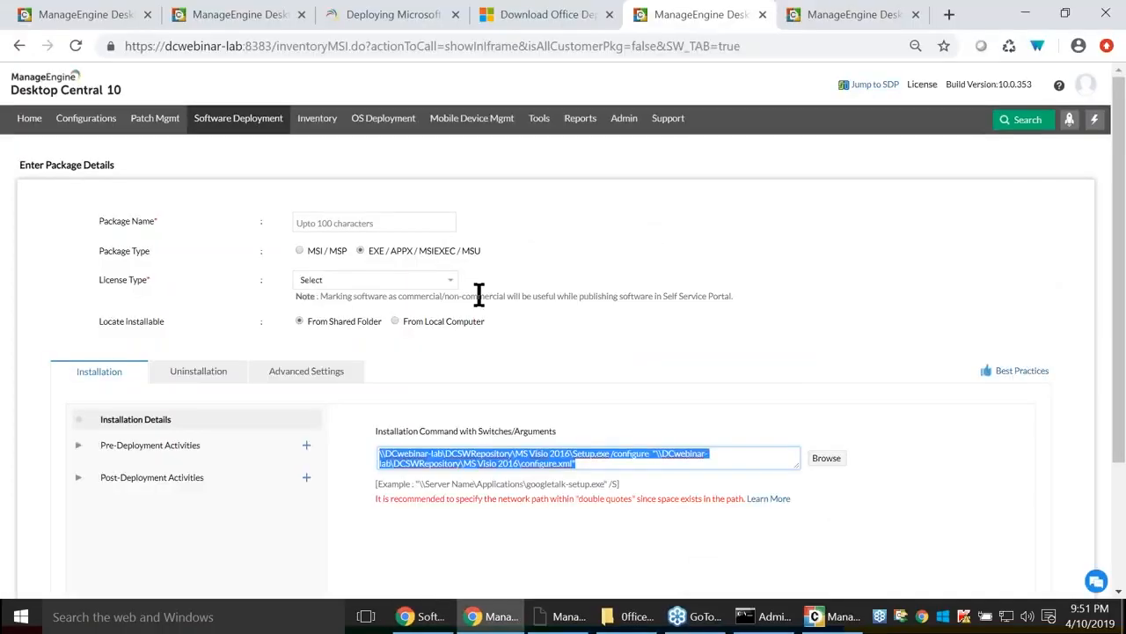
Start a new Windows package and set its license type to Commercial.
left_click(241, 123)
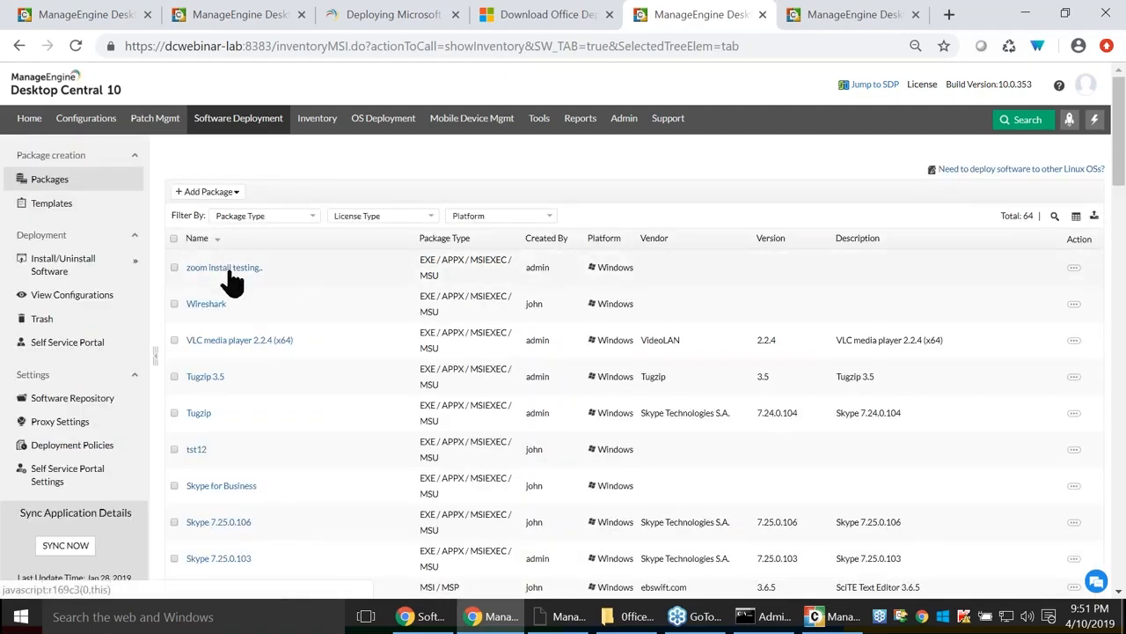
left_click(227, 194)
left_click(211, 210)
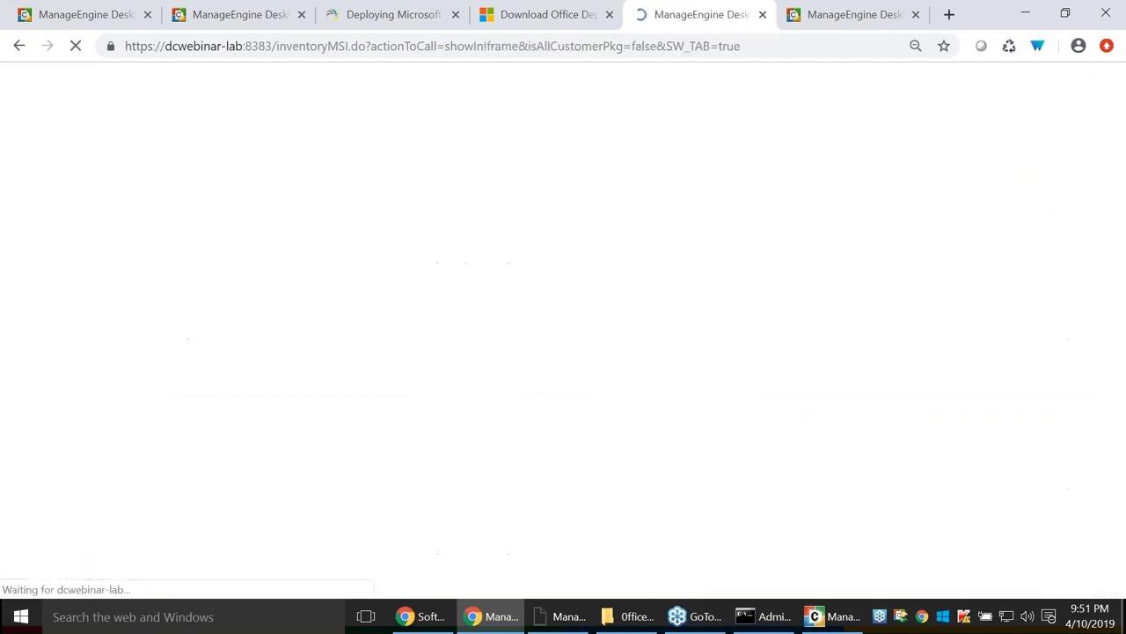
left_click(374, 282)
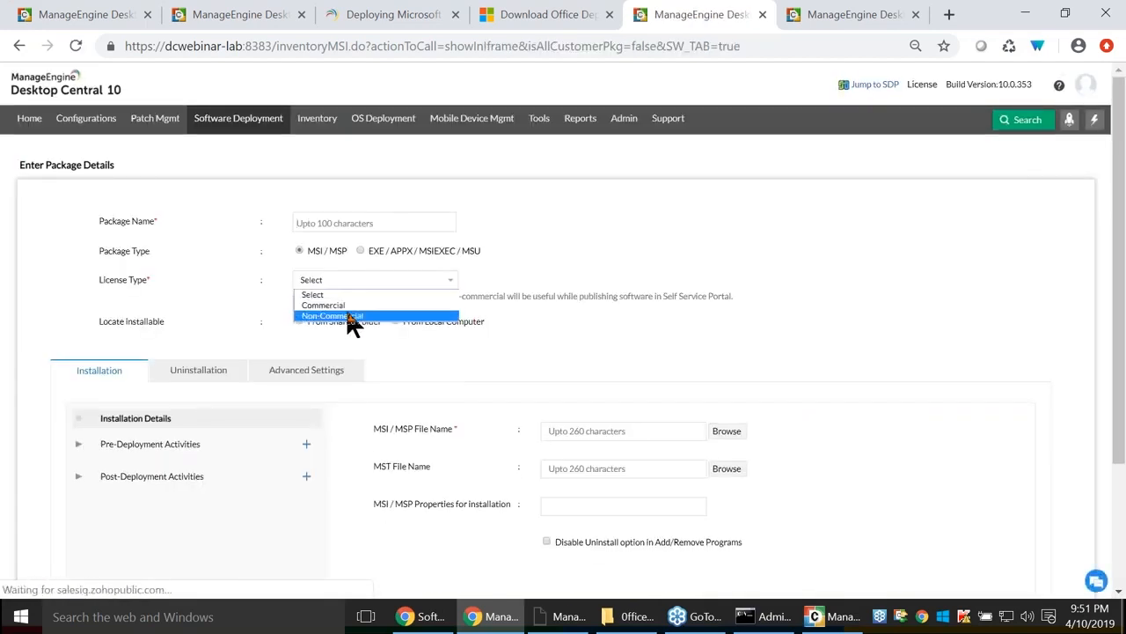
left_click(352, 317)
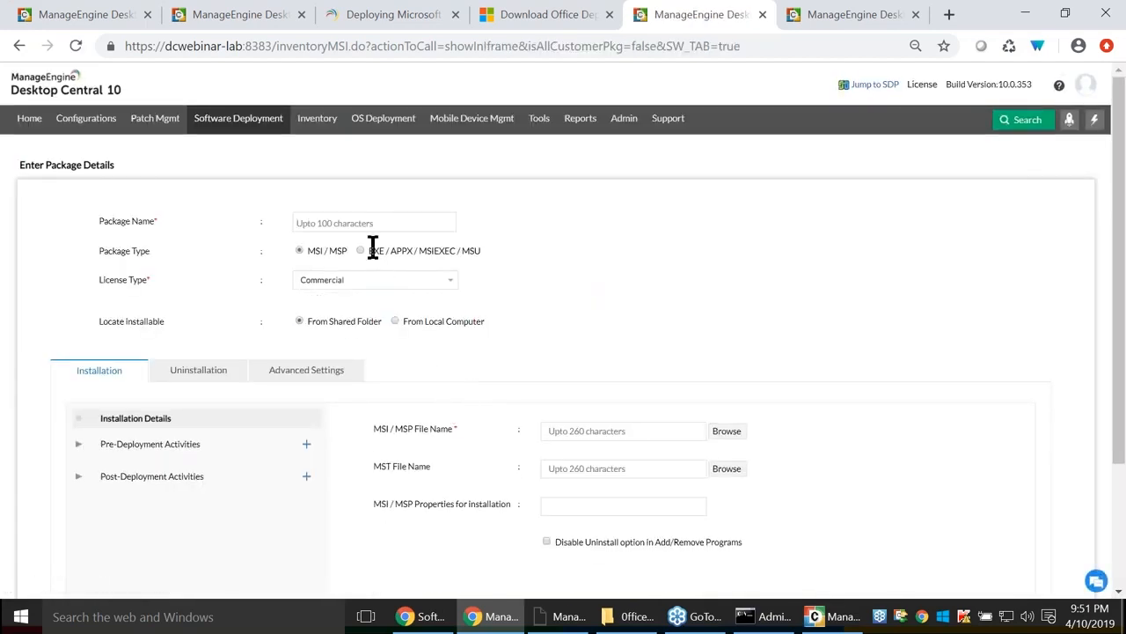
left_click(217, 128)
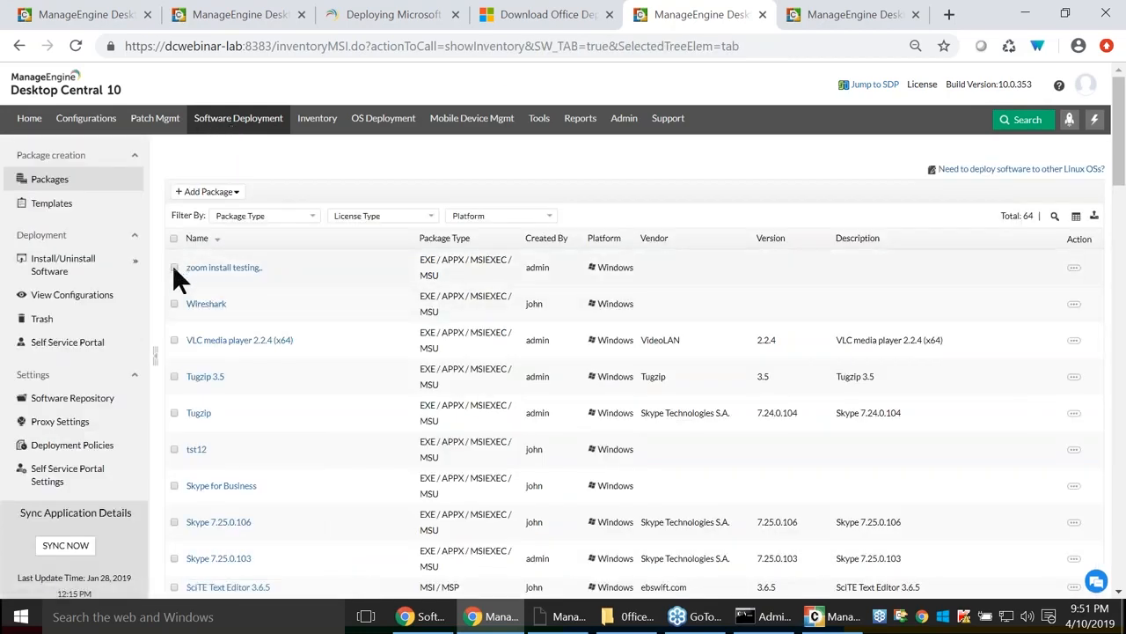
Filter packages by 'auto' and start a Windows install configuration for Autodesk Design Review 2013.
left_click(1057, 217)
left_click(304, 262)
type("auto")
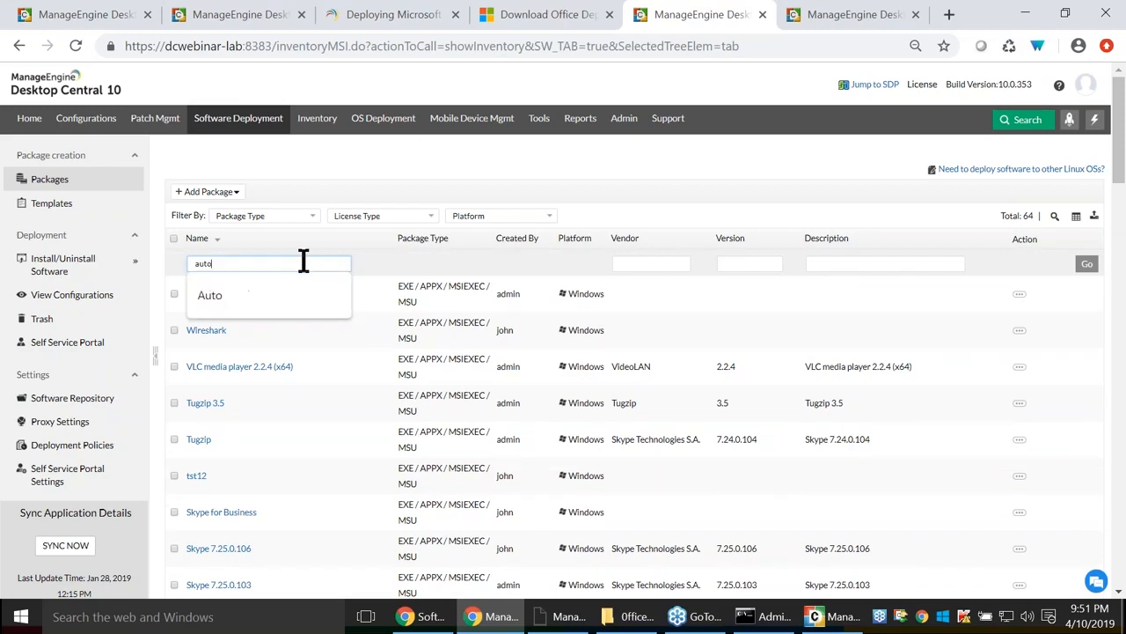
key("Return")
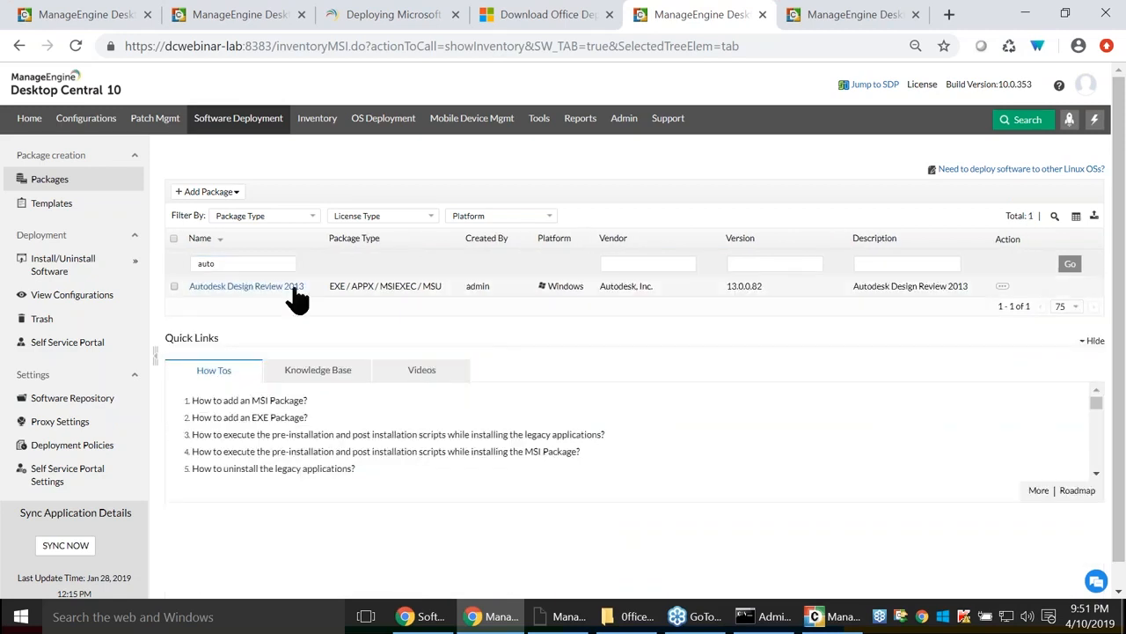
left_click(173, 284)
left_click(396, 193)
left_click(406, 233)
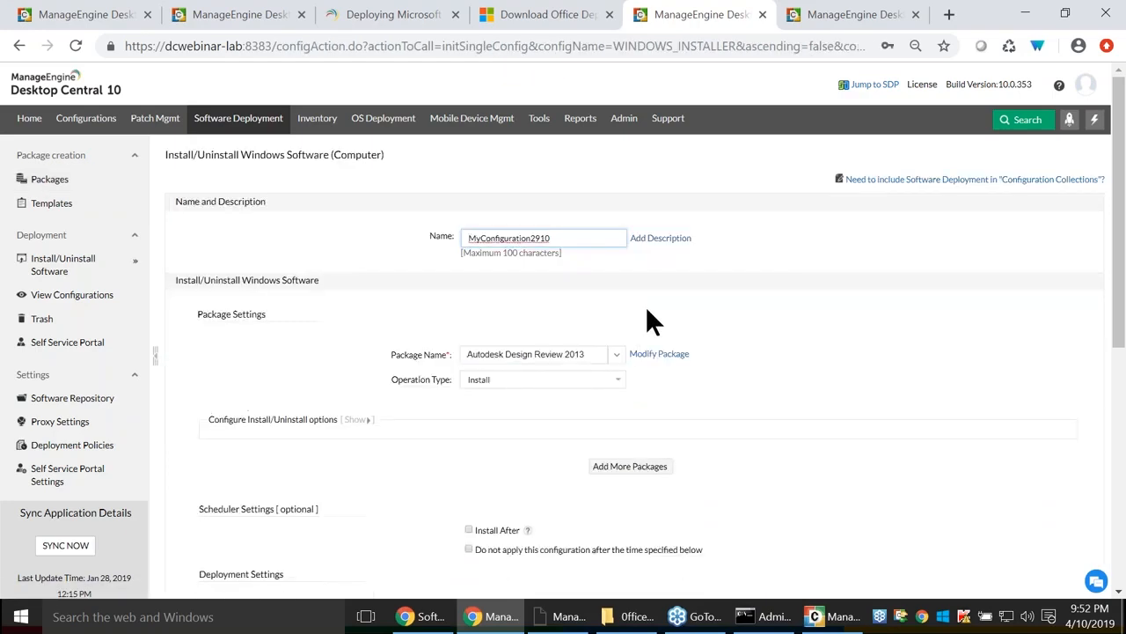
Add Autodesk Design Review 2013 and .NET framework 3.5, ordering .NET framework 3.5 first.
left_click(631, 467)
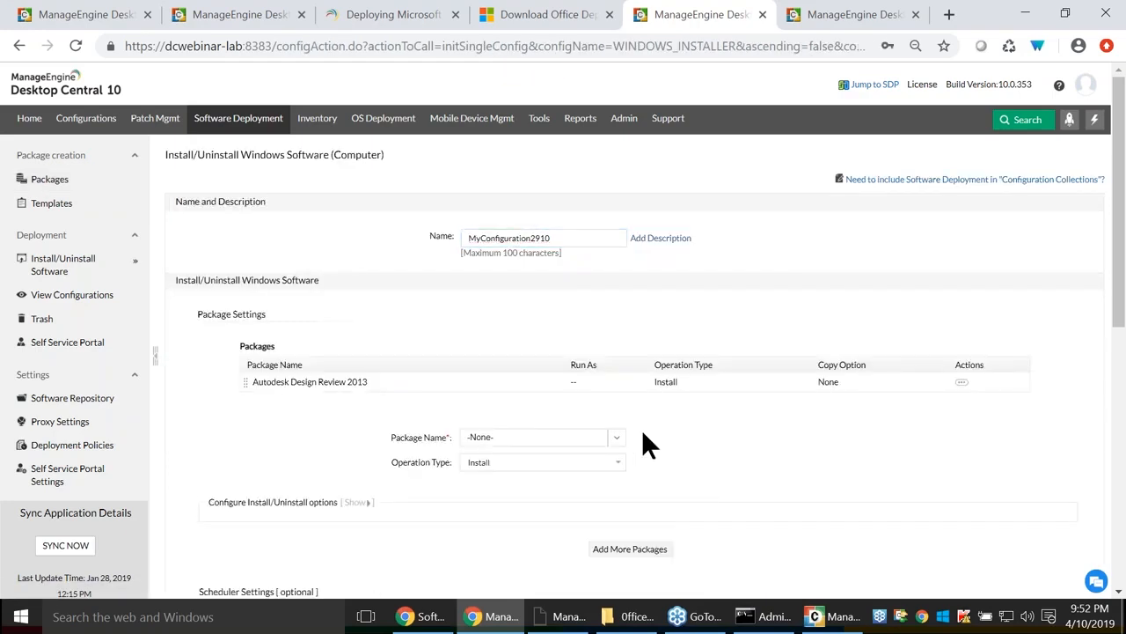
left_click(616, 436)
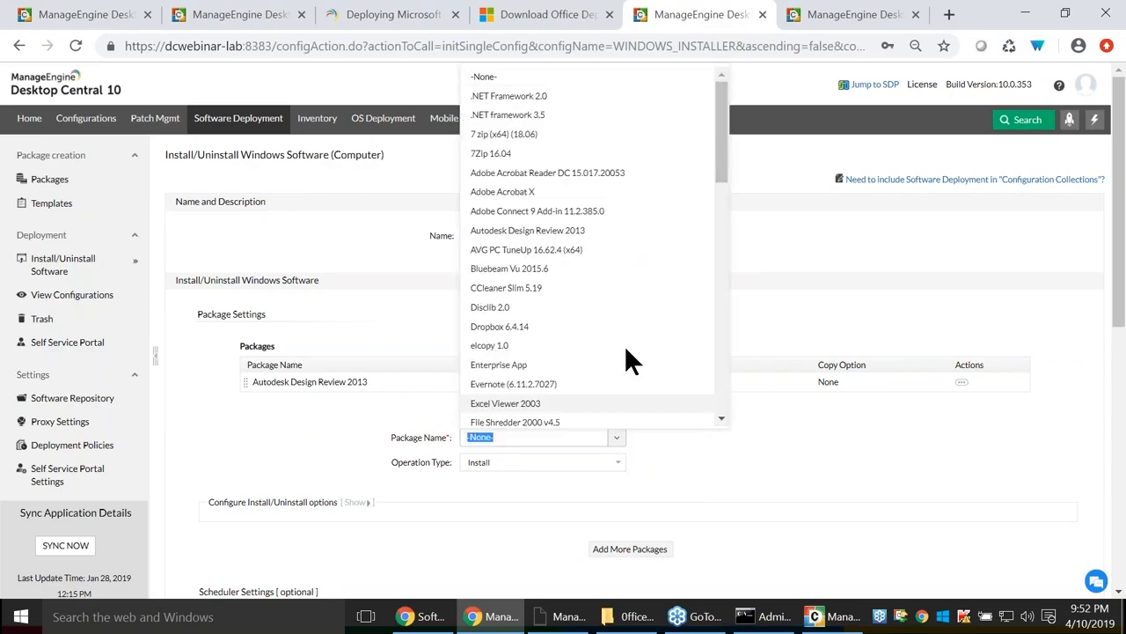
left_click(549, 114)
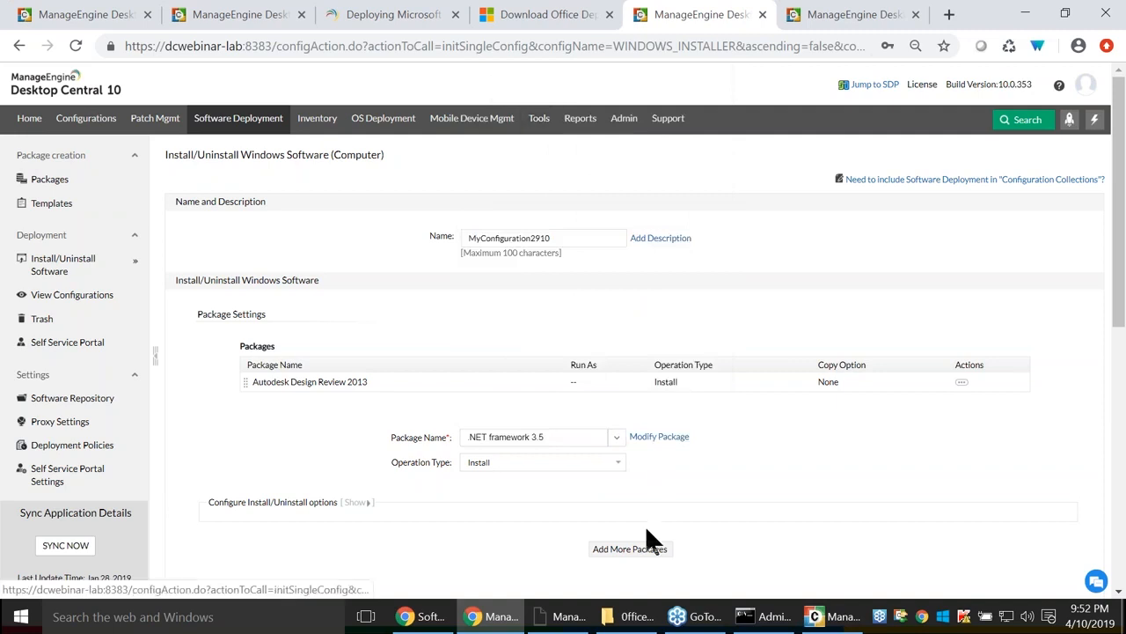
left_click(629, 553)
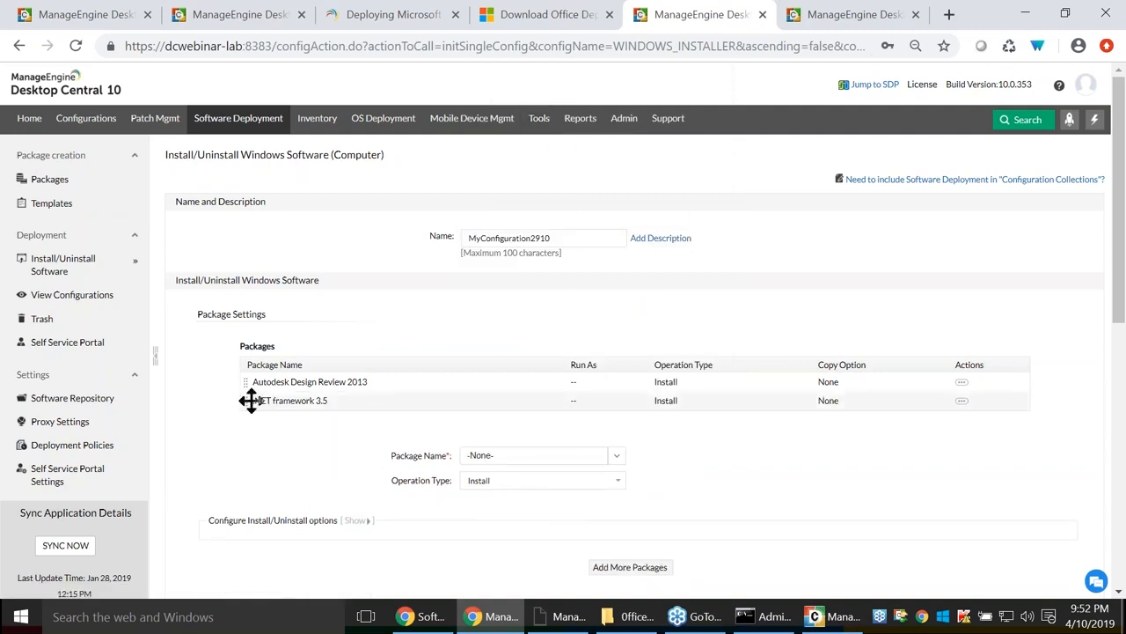
left_click_drag(244, 395, 314, 382)
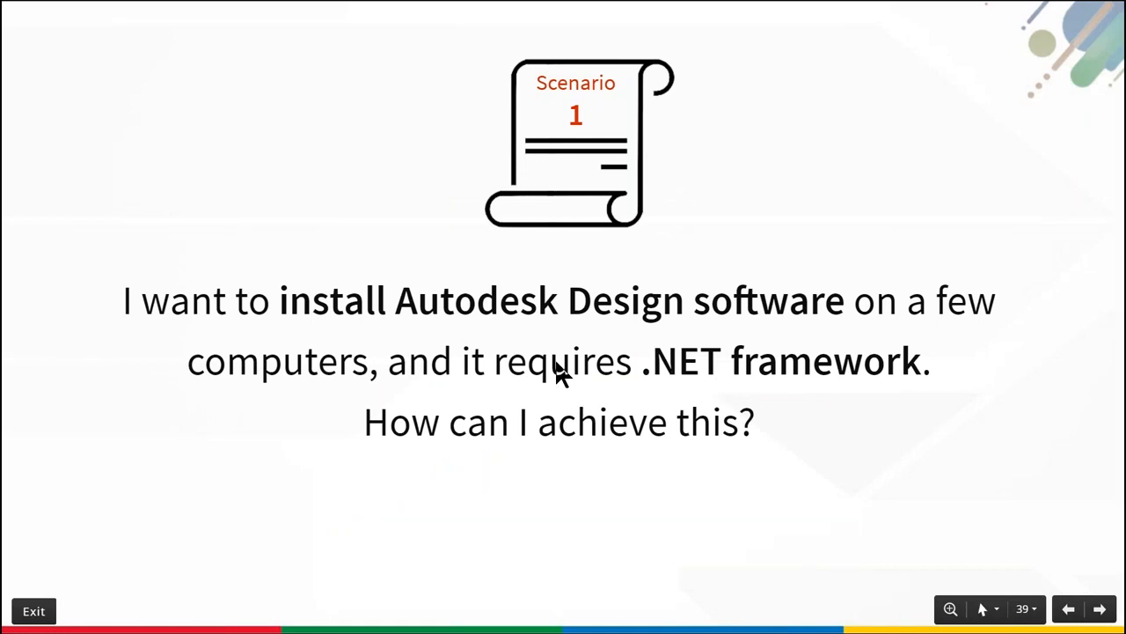
Show the Scenario 2 slide, then return to Desktop Central and start a new Windows package.
key("Right")
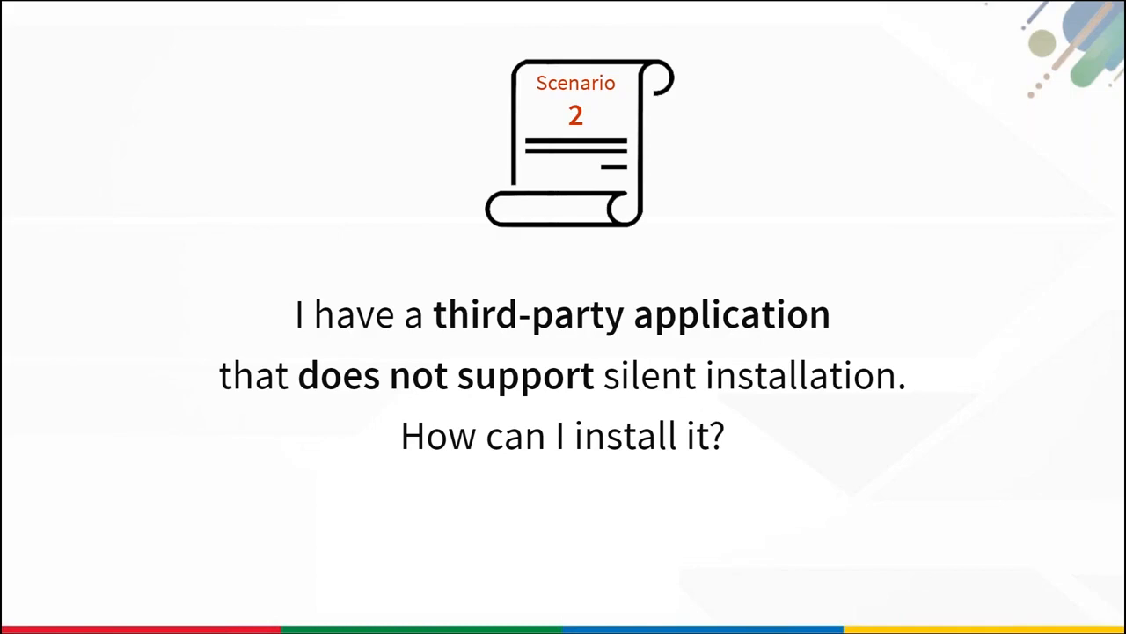
key("alt+Tab")
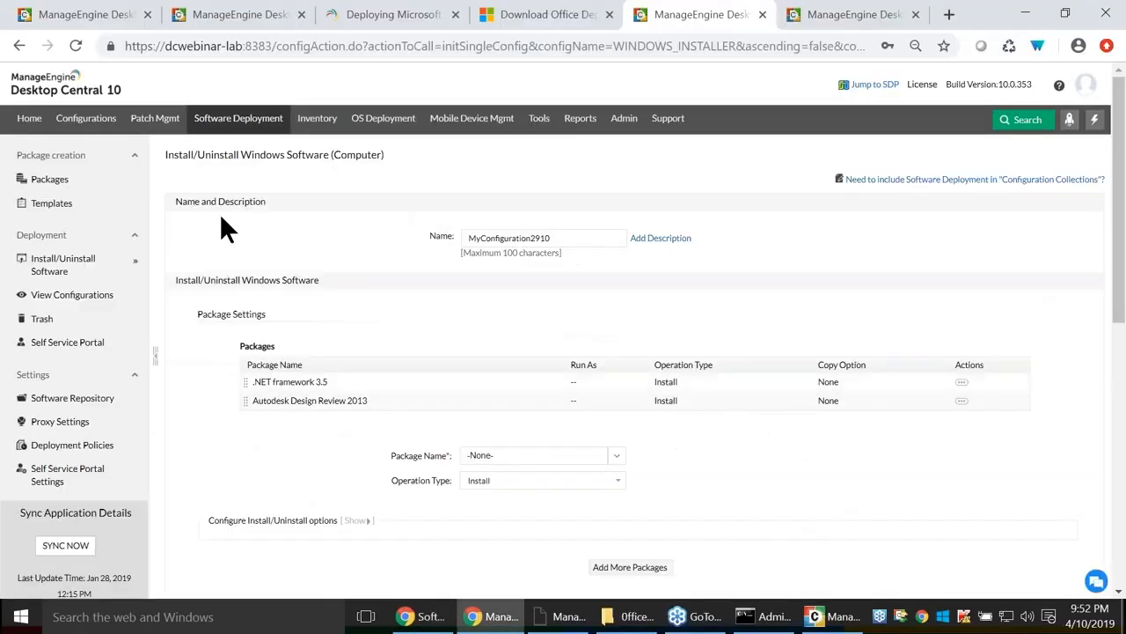
left_click(50, 183)
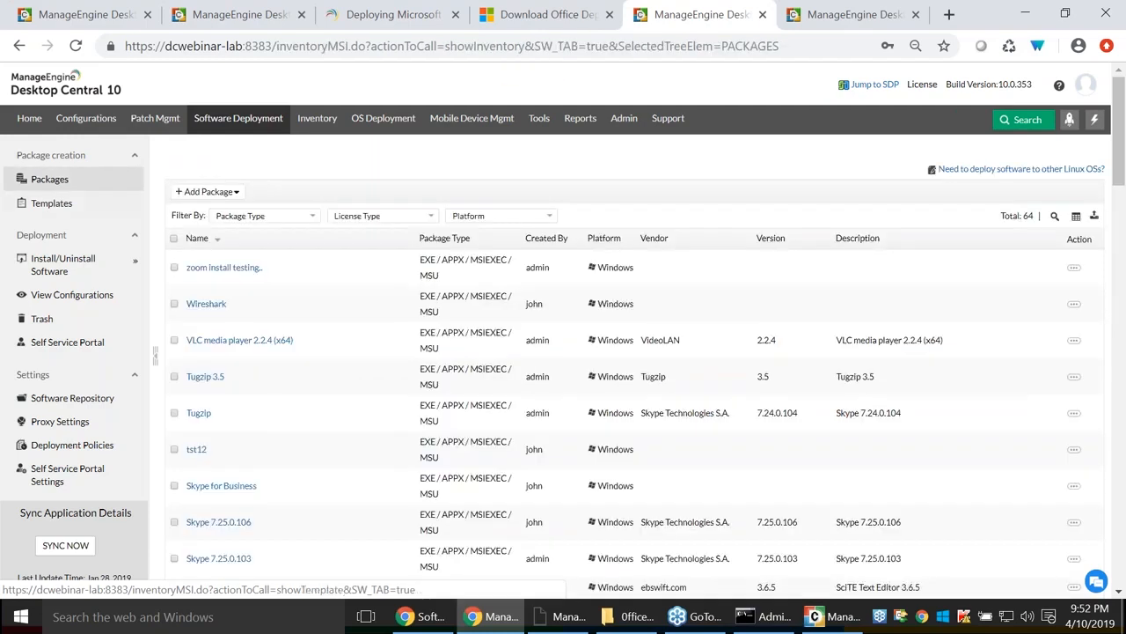
left_click(227, 194)
left_click(221, 213)
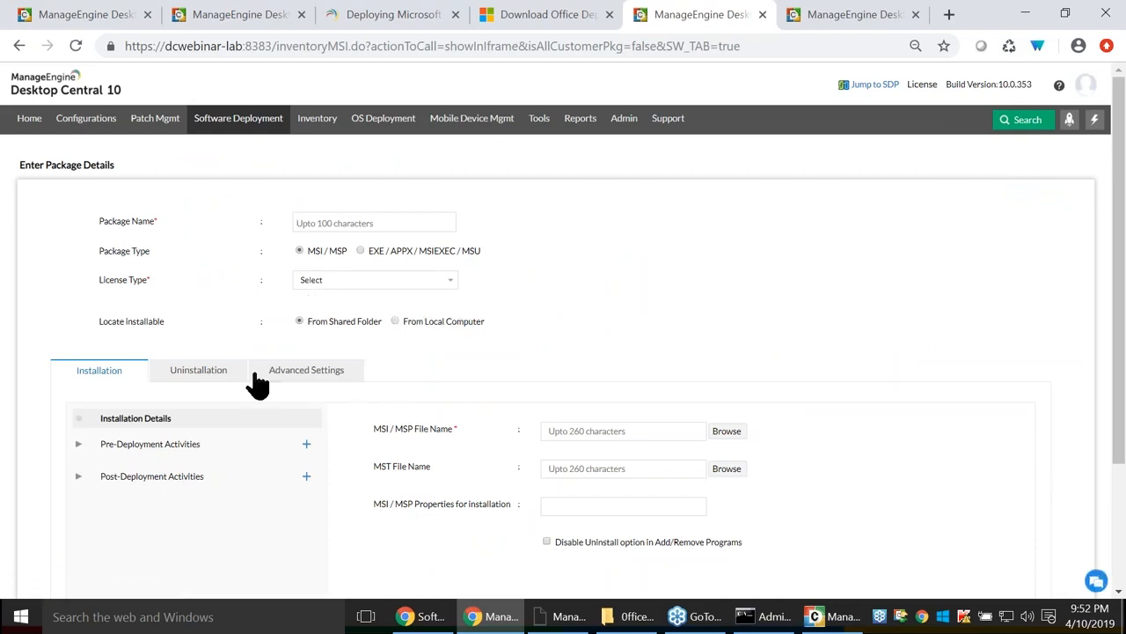
Set the new package type to EXE/APPX/MSIEXEC/MSU after briefly switching back to MSI/MSP.
left_click(360, 251)
left_click(435, 457)
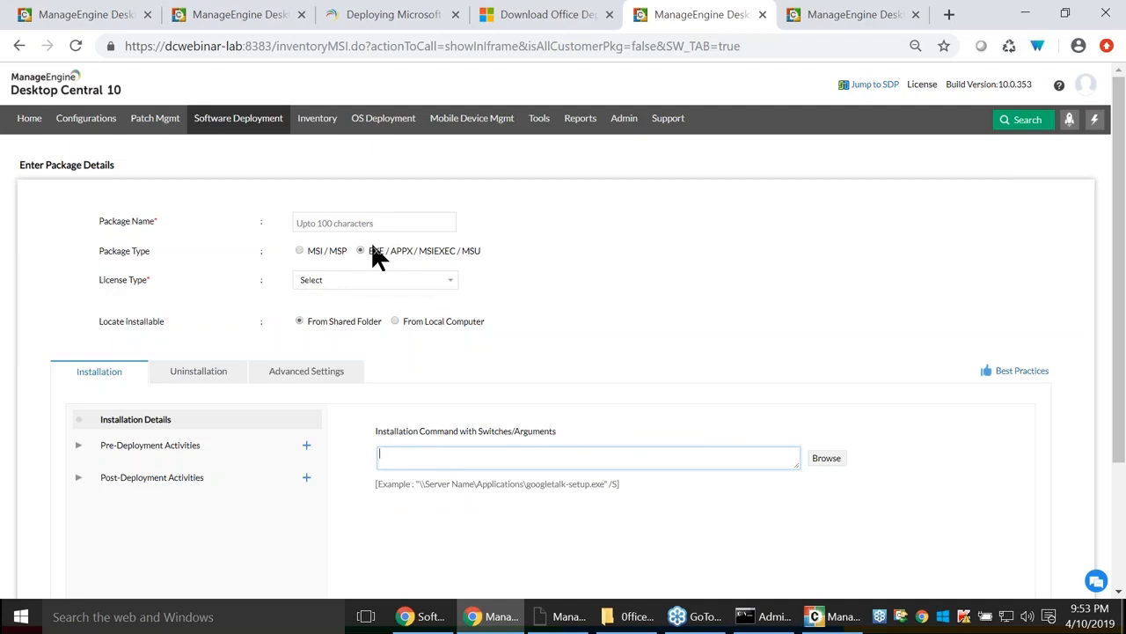
left_click(299, 250)
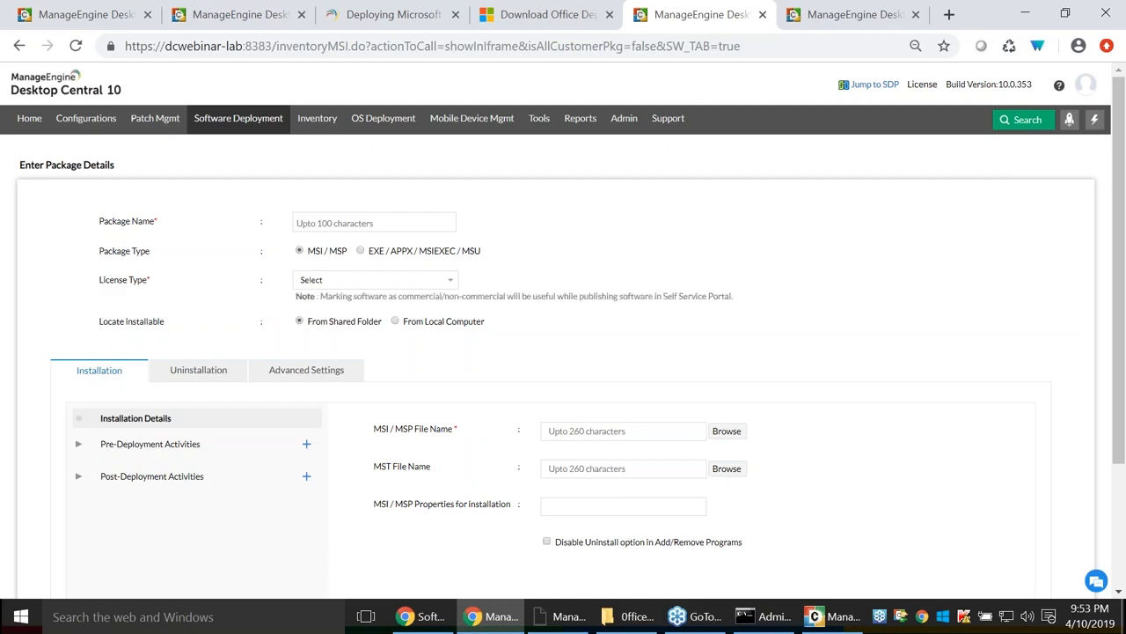
left_click(361, 250)
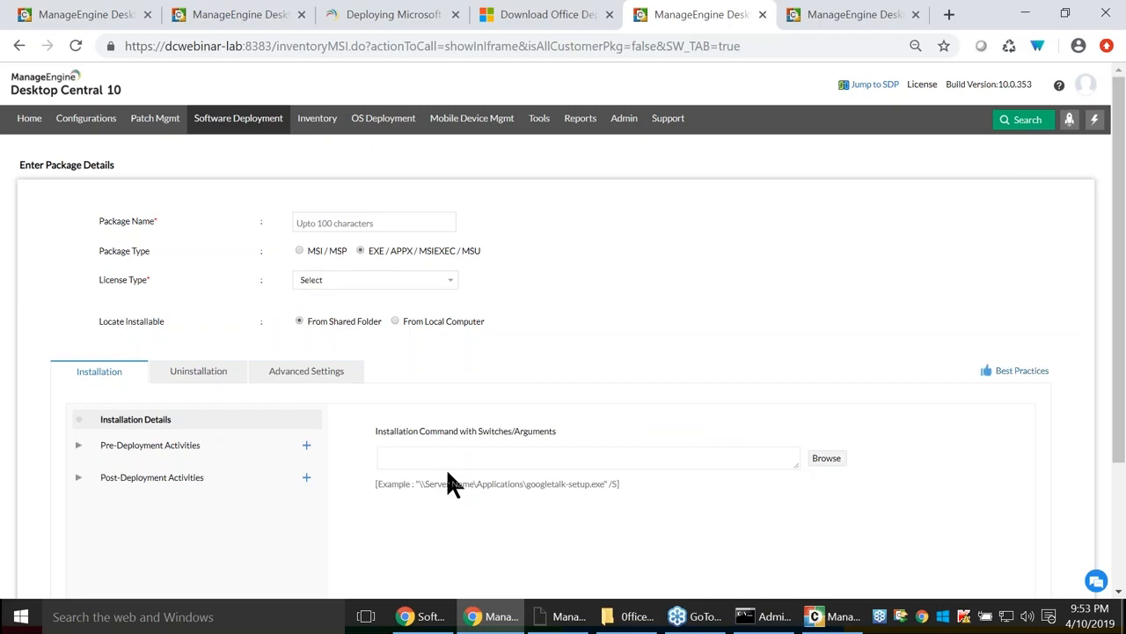
left_click(399, 456)
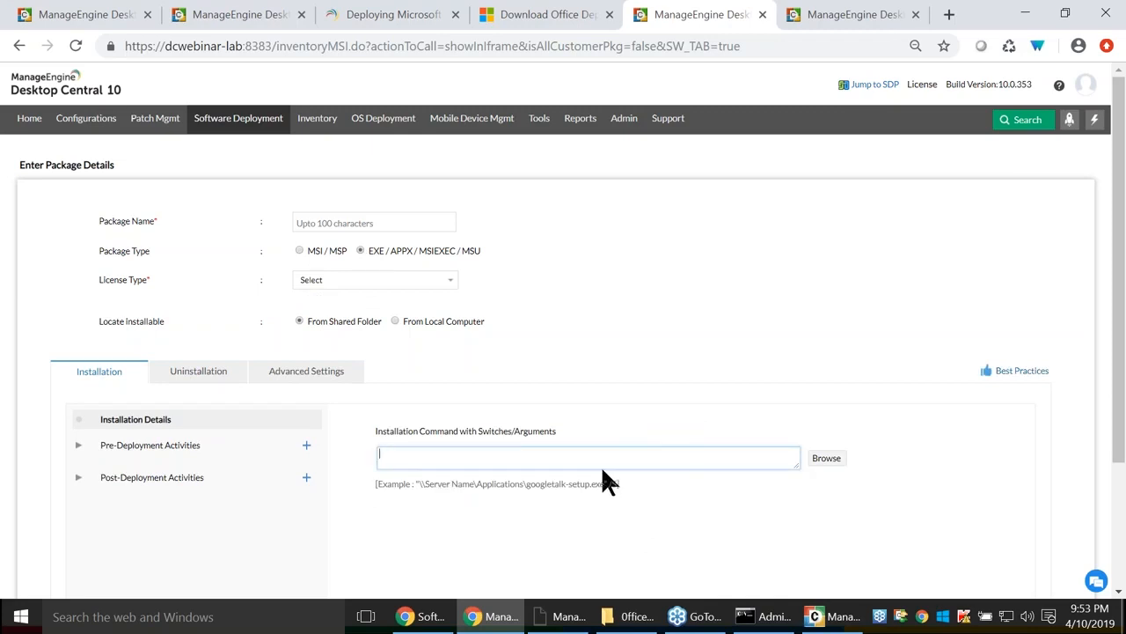
Pick MsOffice2019\setup.exe from the shared repository as the installation command.
left_click(828, 462)
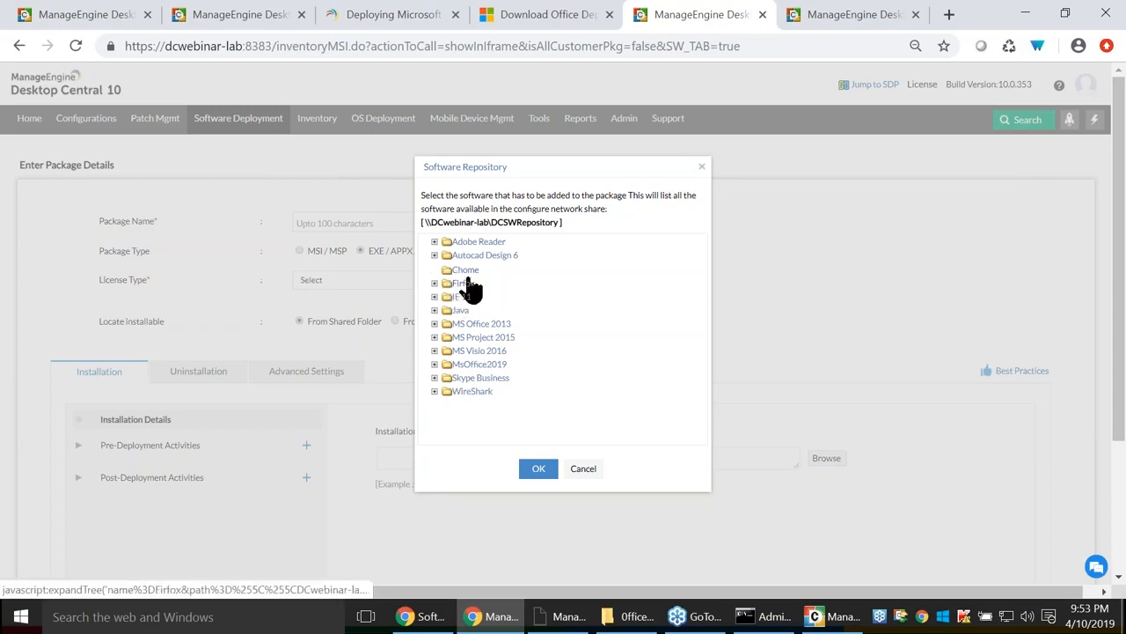
left_click(435, 284)
left_click(435, 365)
left_click(448, 380)
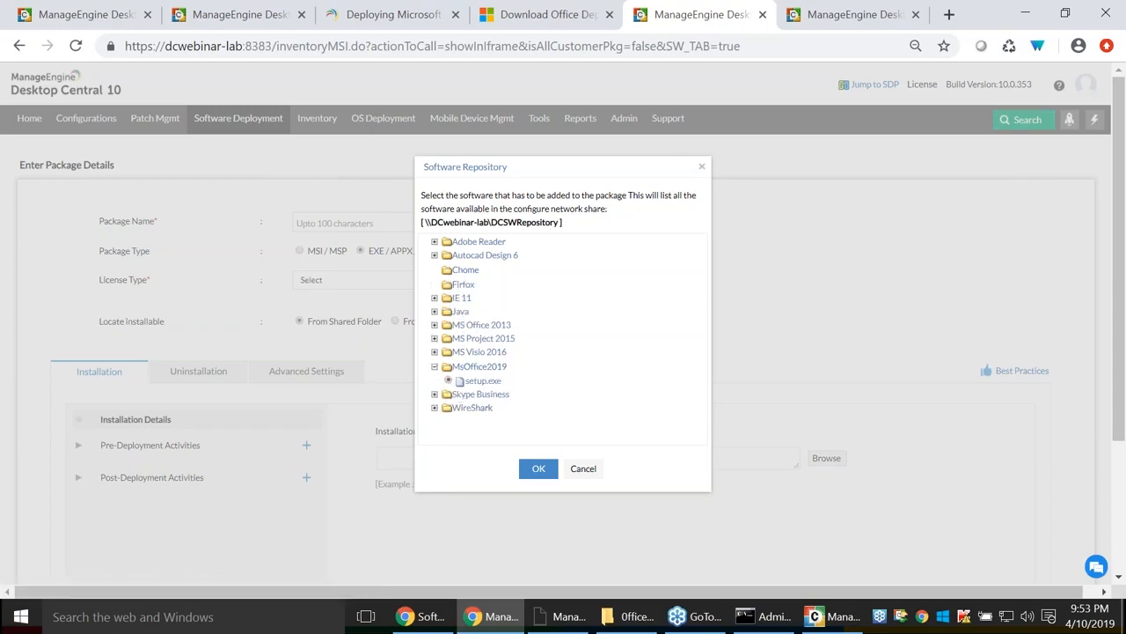
left_click(551, 468)
left_click(659, 459)
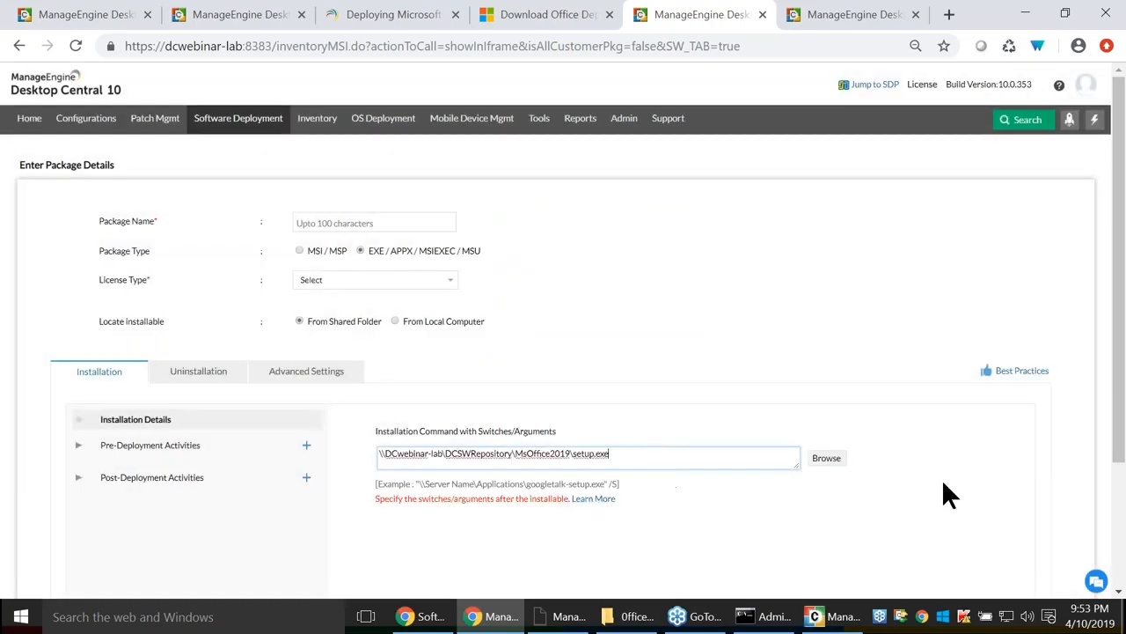
scroll(449, 333, "down", 2)
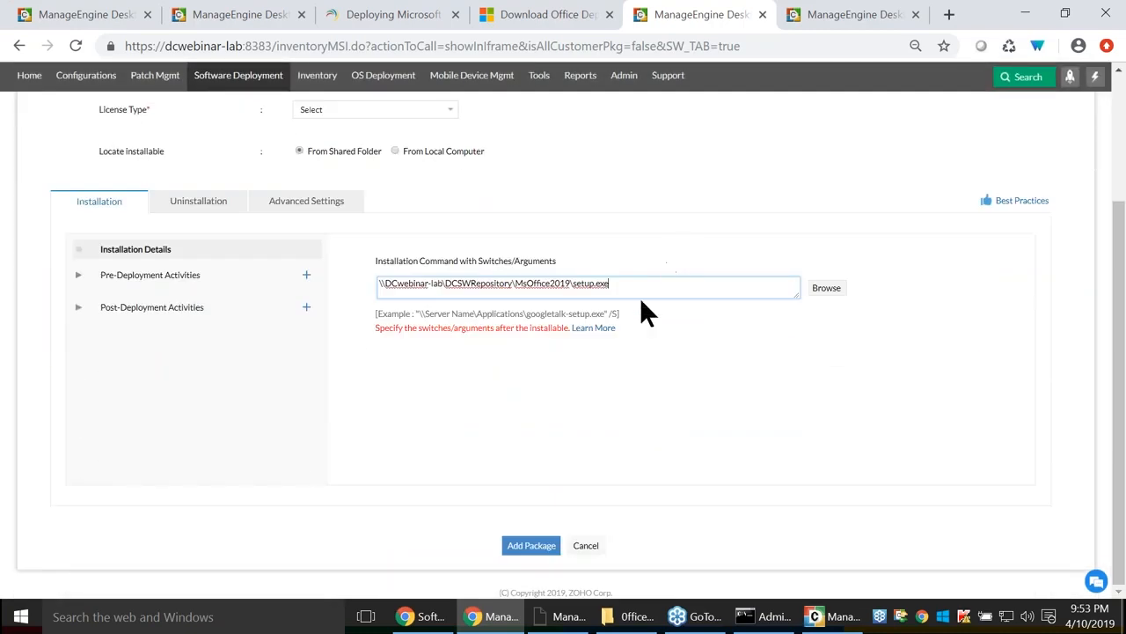
scroll(381, 364, "up", 2)
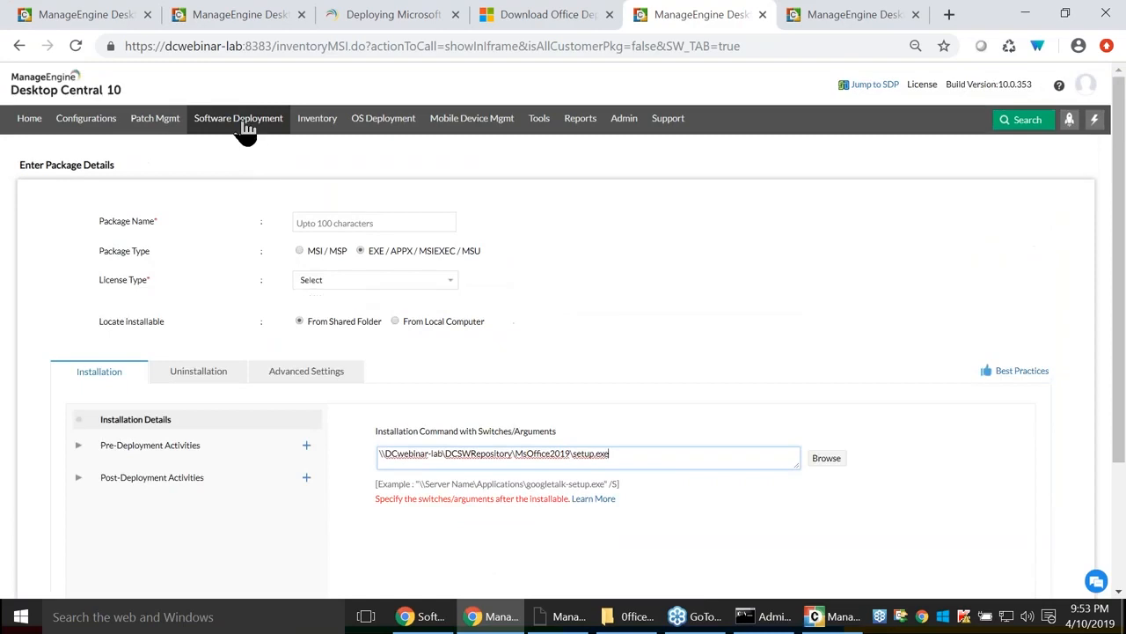
Start a Windows computer install configuration for the Wireshark package.
left_click(246, 124)
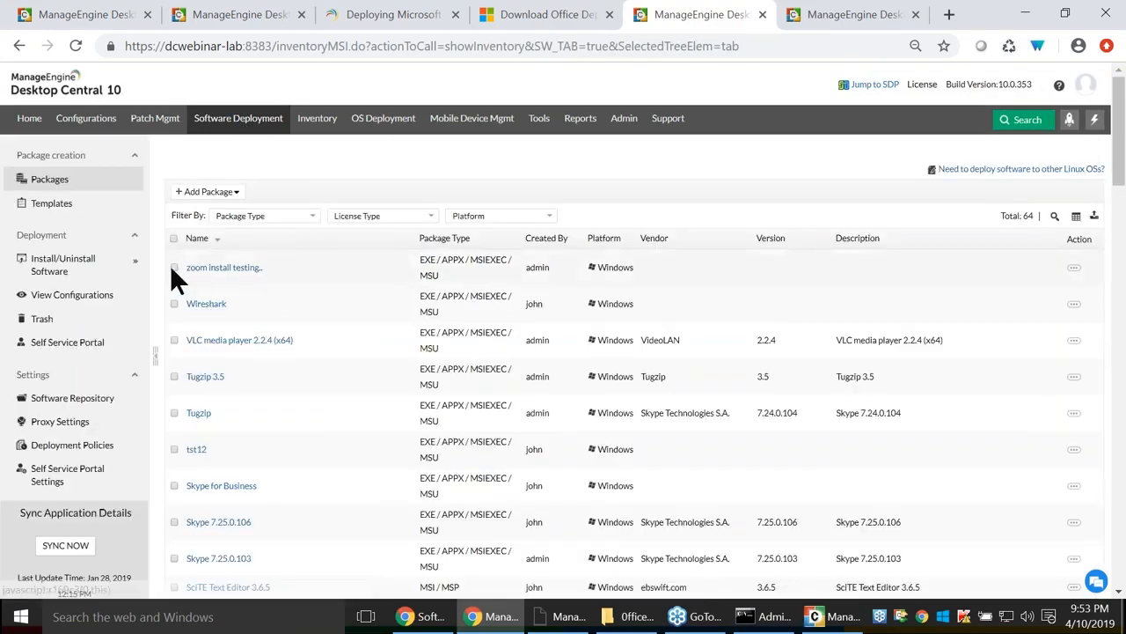
left_click(173, 302)
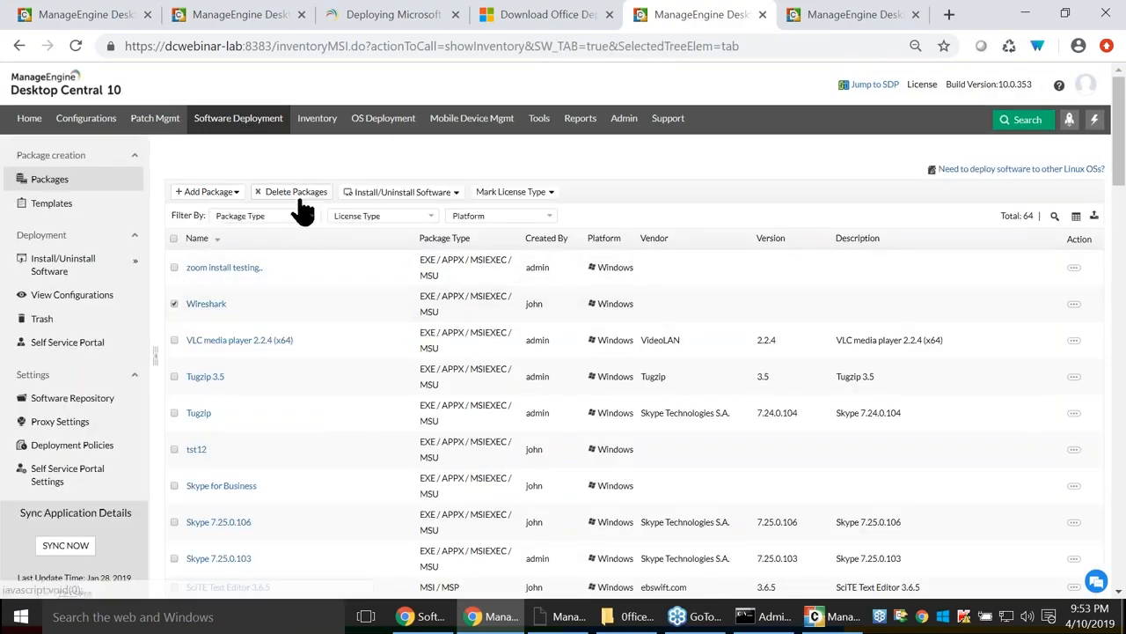
left_click(406, 195)
left_click(406, 257)
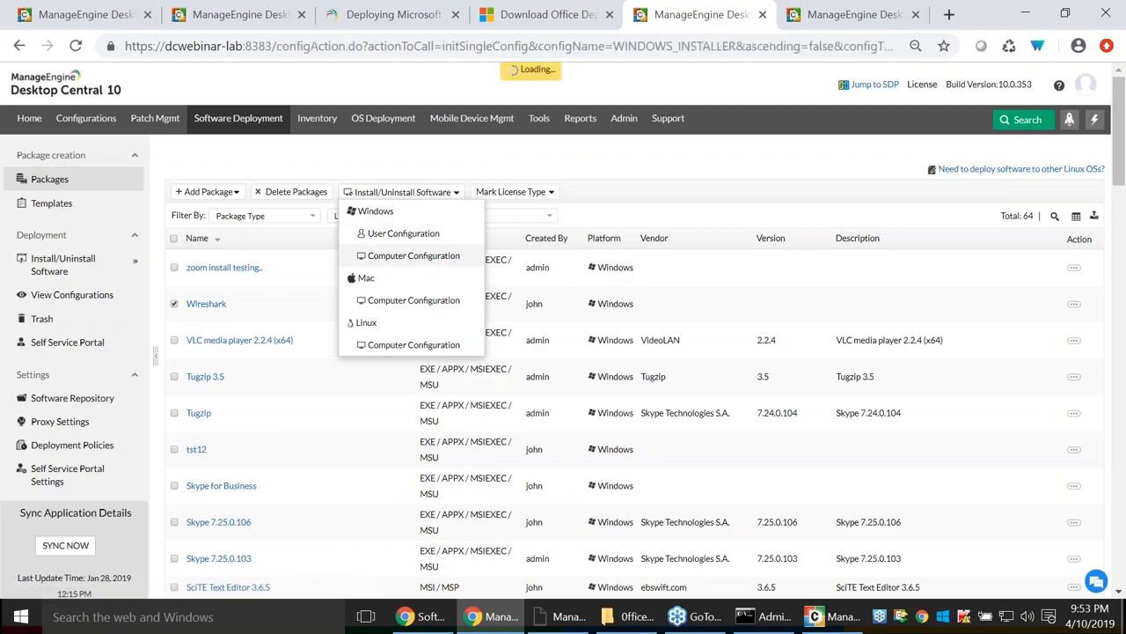
scroll(546, 299, "down", 4)
scroll(440, 281, "up", 2)
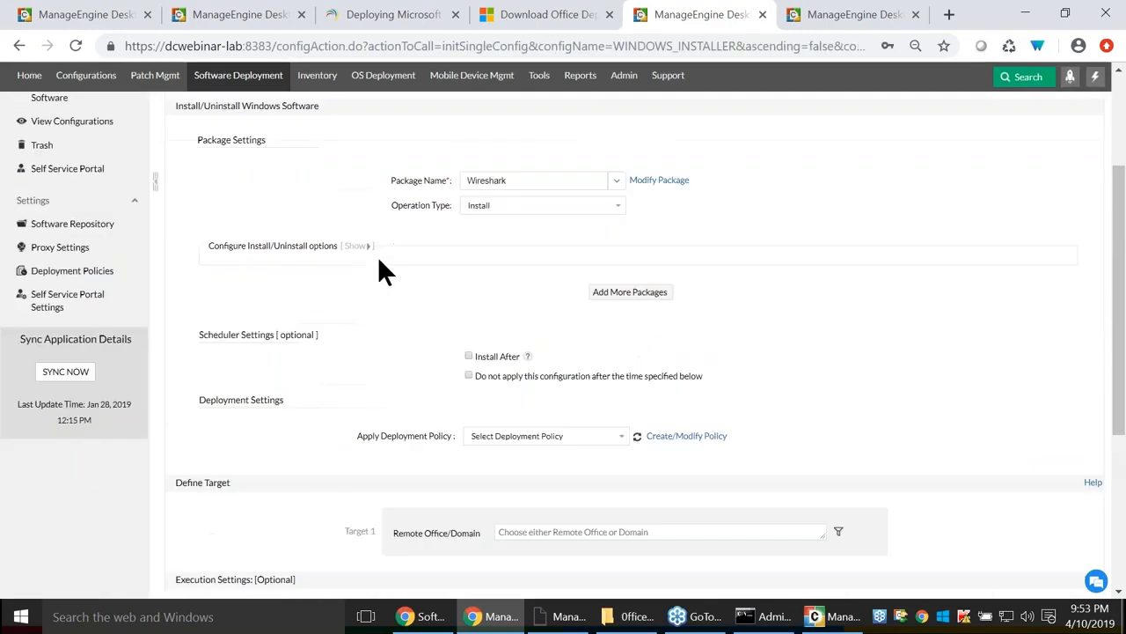
Expand the install options, highlight the allow-user-interaction setting, and return to the slideshow.
left_click(354, 246)
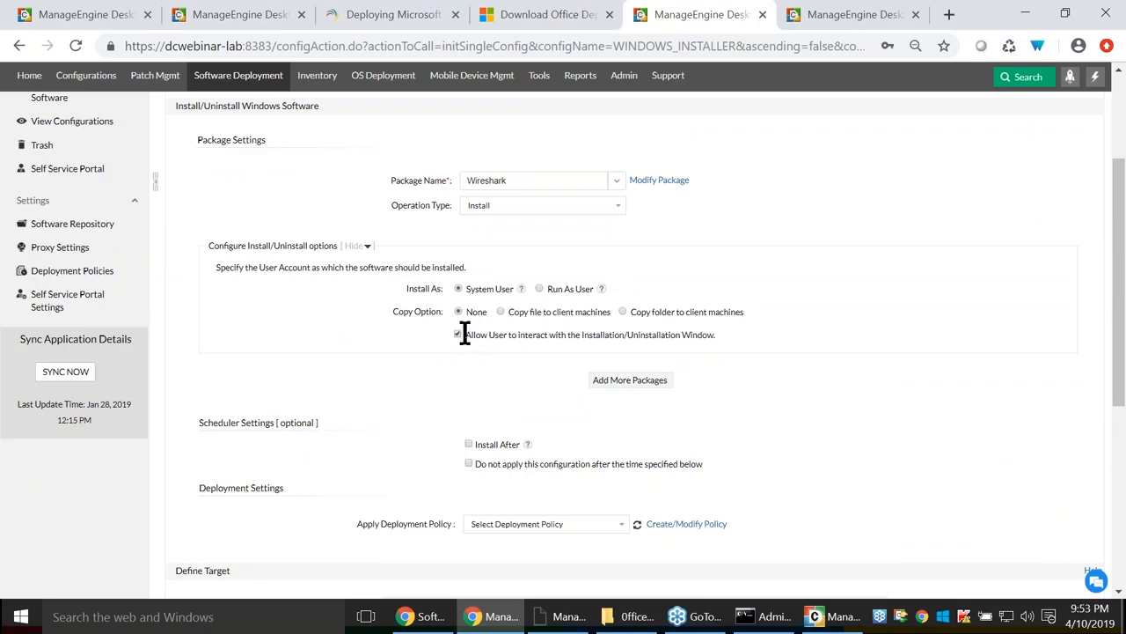
left_click_drag(463, 334, 777, 333)
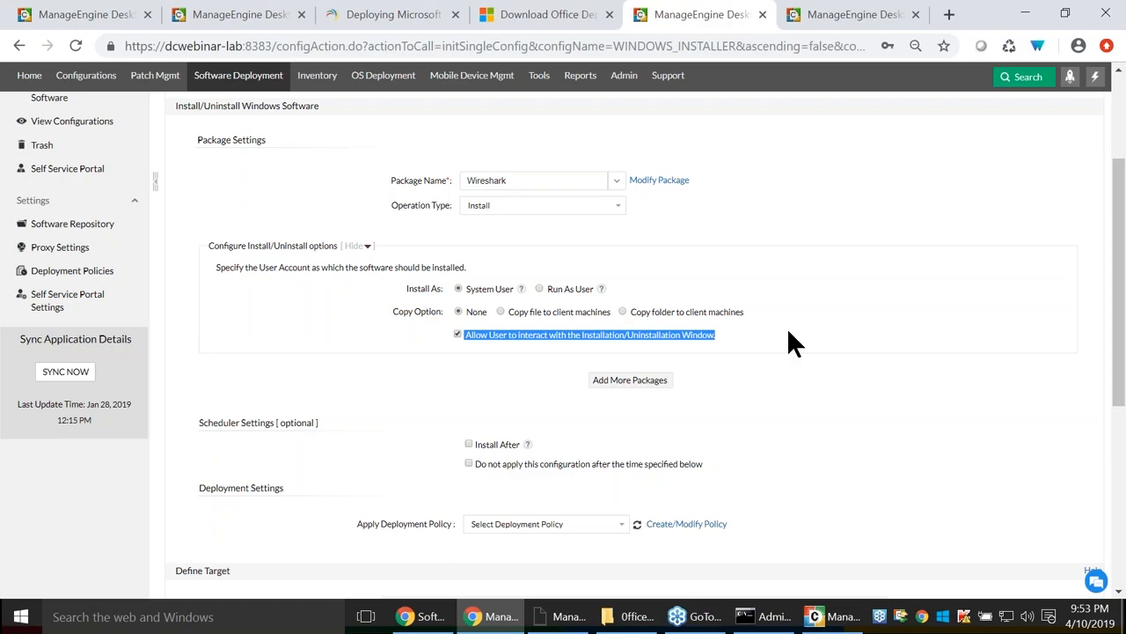
key("alt+Tab")
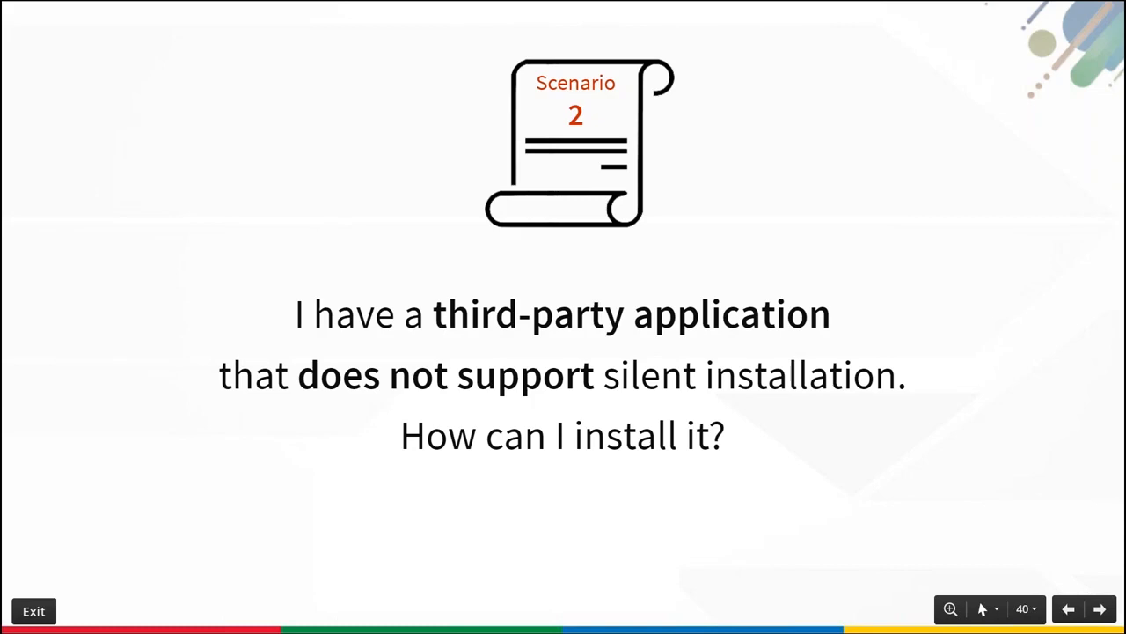
Advance the slideshow to Scenario 3, then return to the Wireshark install configuration in Desktop Central.
key("Right")
key("Right")
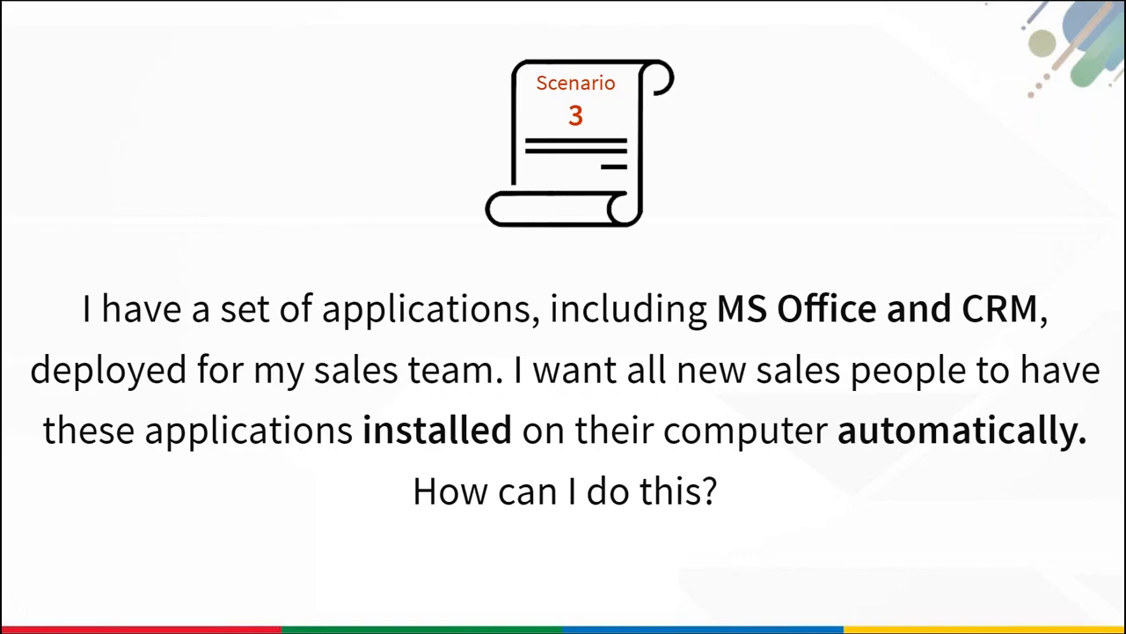
key("alt+Tab")
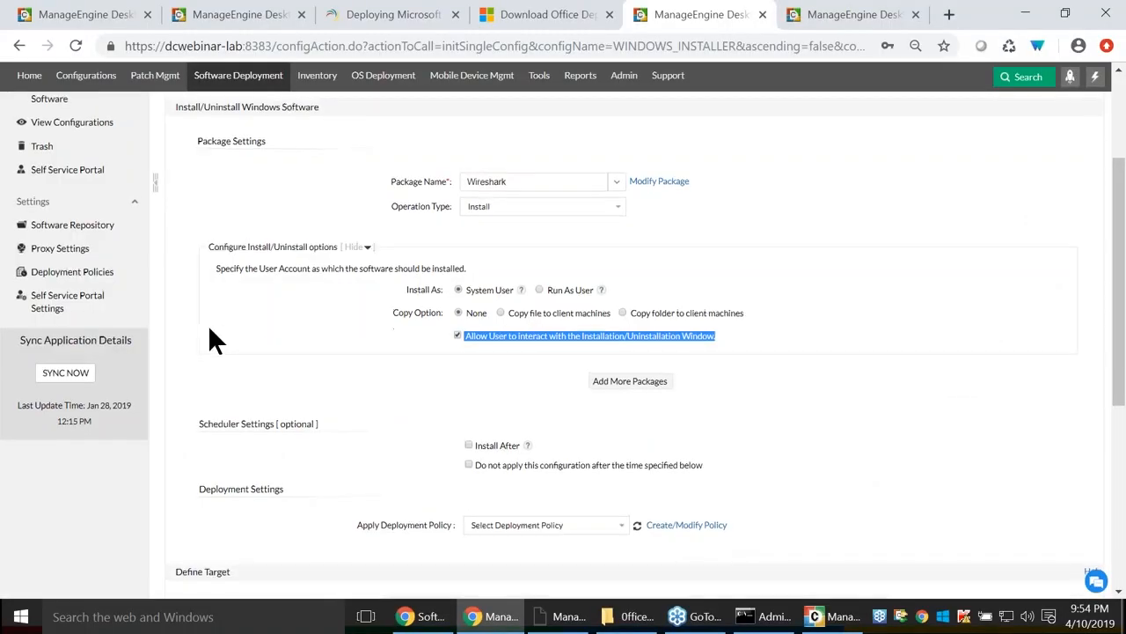
scroll(209, 323, "up", 2)
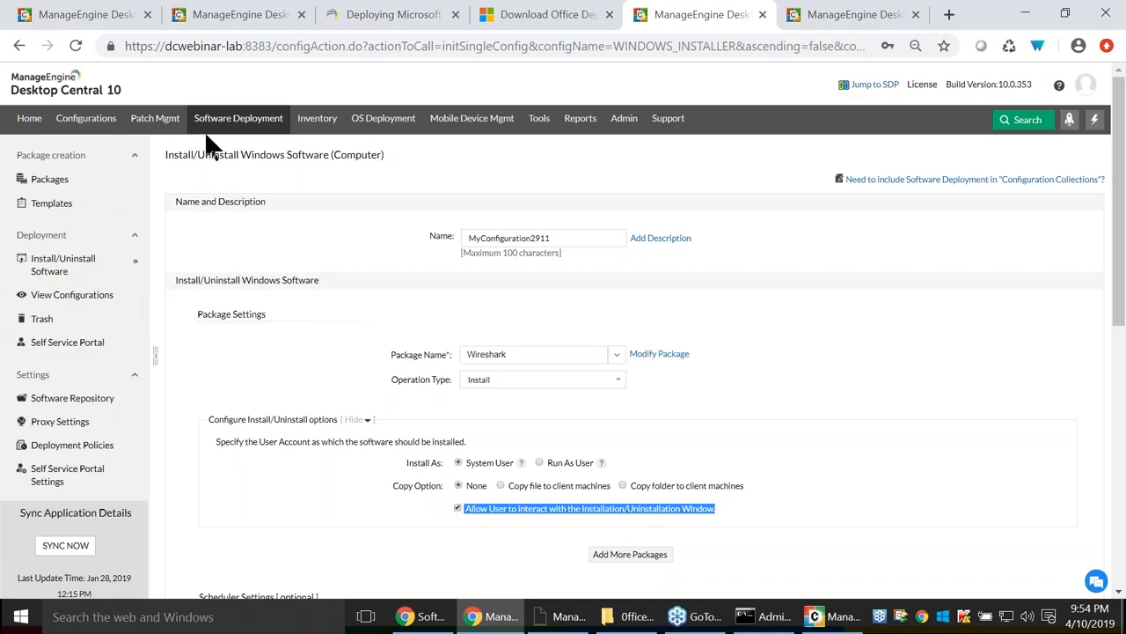
Show Configuration Settings applying at System Startup/User Logon and every 6-hour refresh, then return to Software Deployment.
left_click(85, 123)
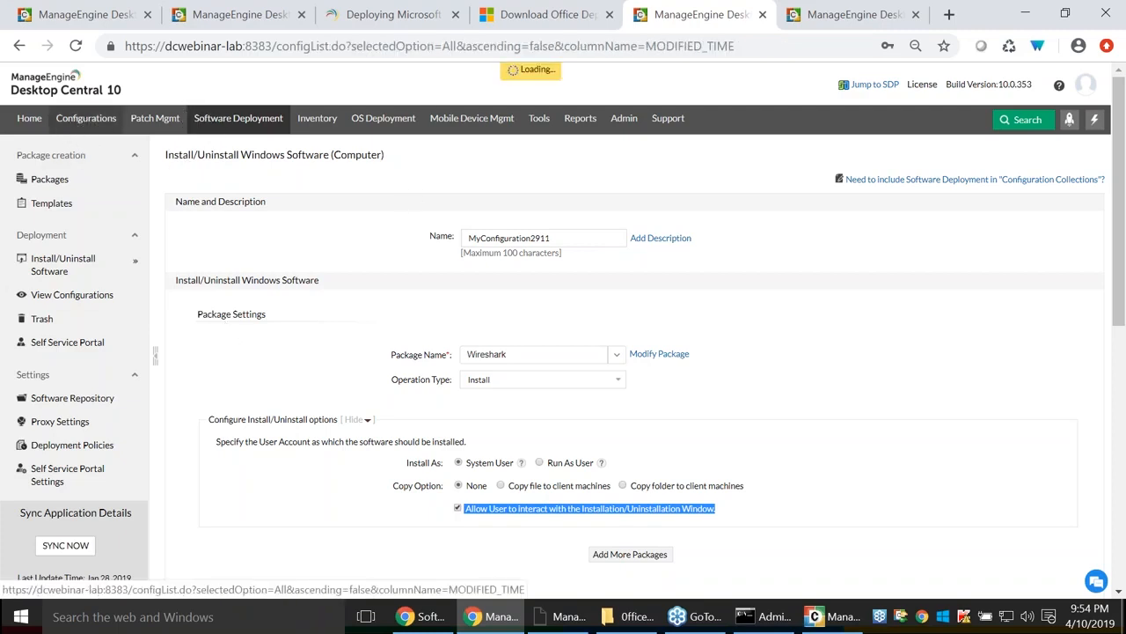
left_click(68, 368)
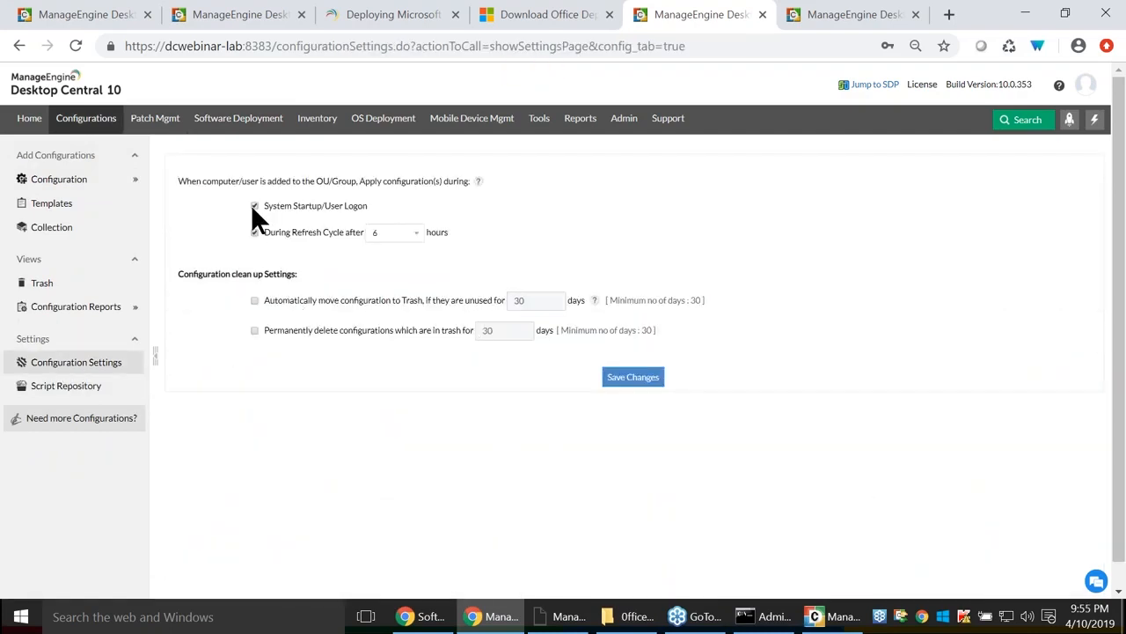
left_click_drag(177, 181, 338, 186)
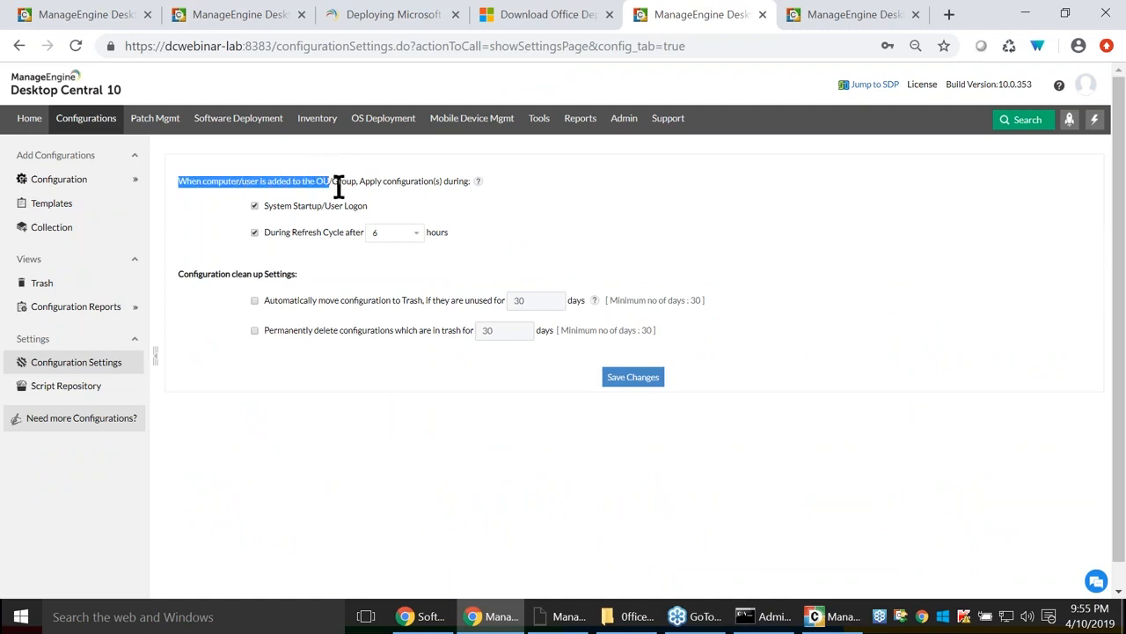
left_click(340, 180)
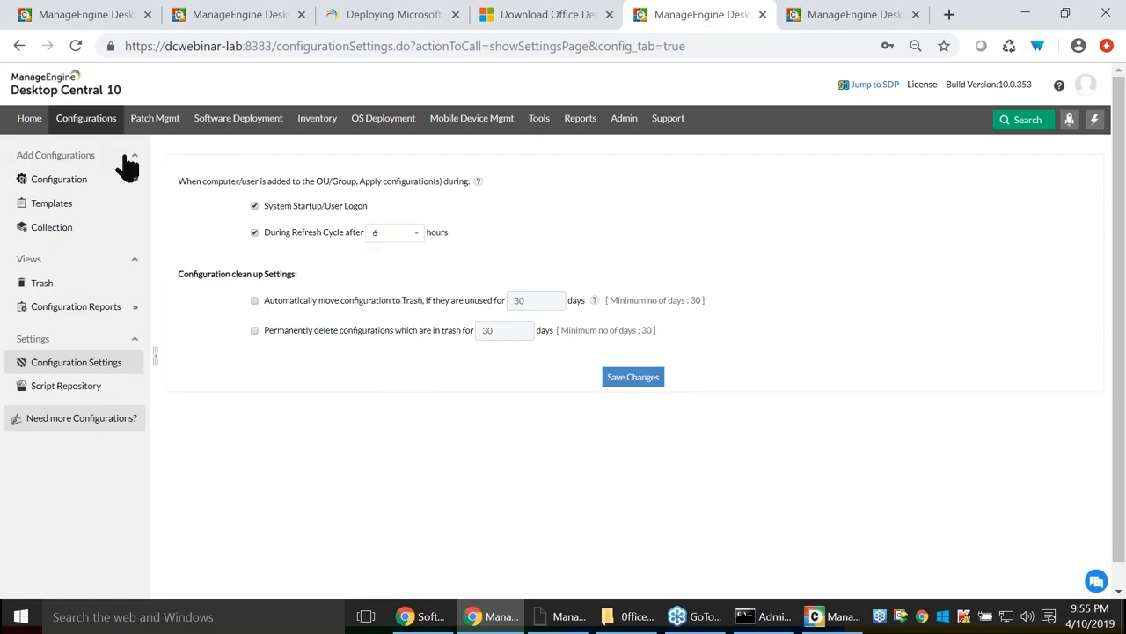
left_click(227, 126)
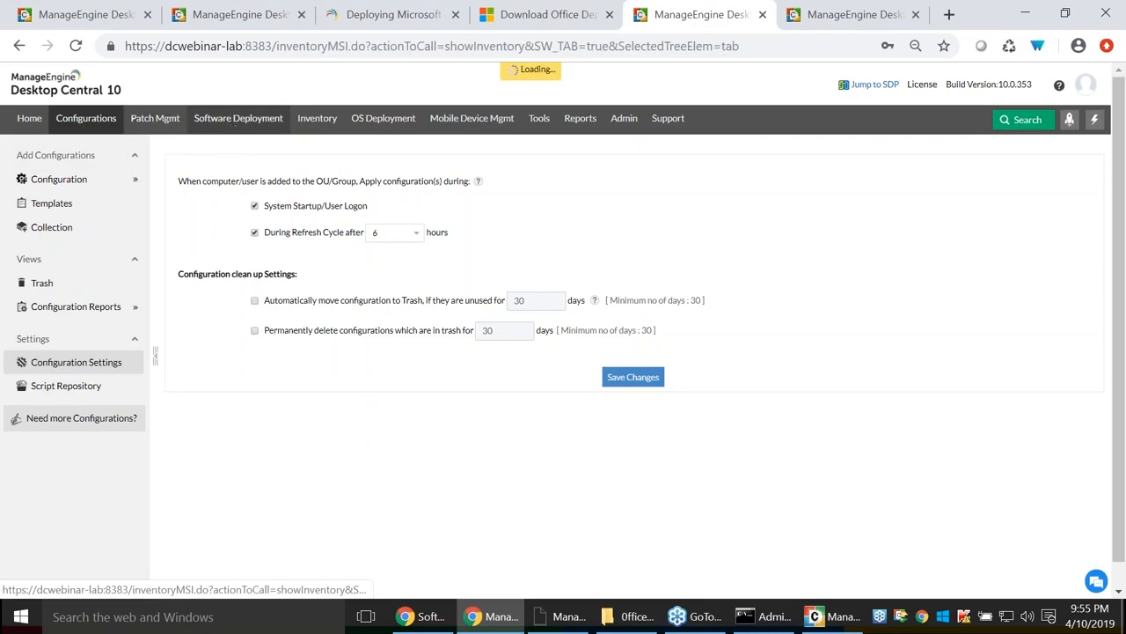
Create a Windows computer install configuration for the zoom install testing package targeting the New York remote office.
left_click(174, 267)
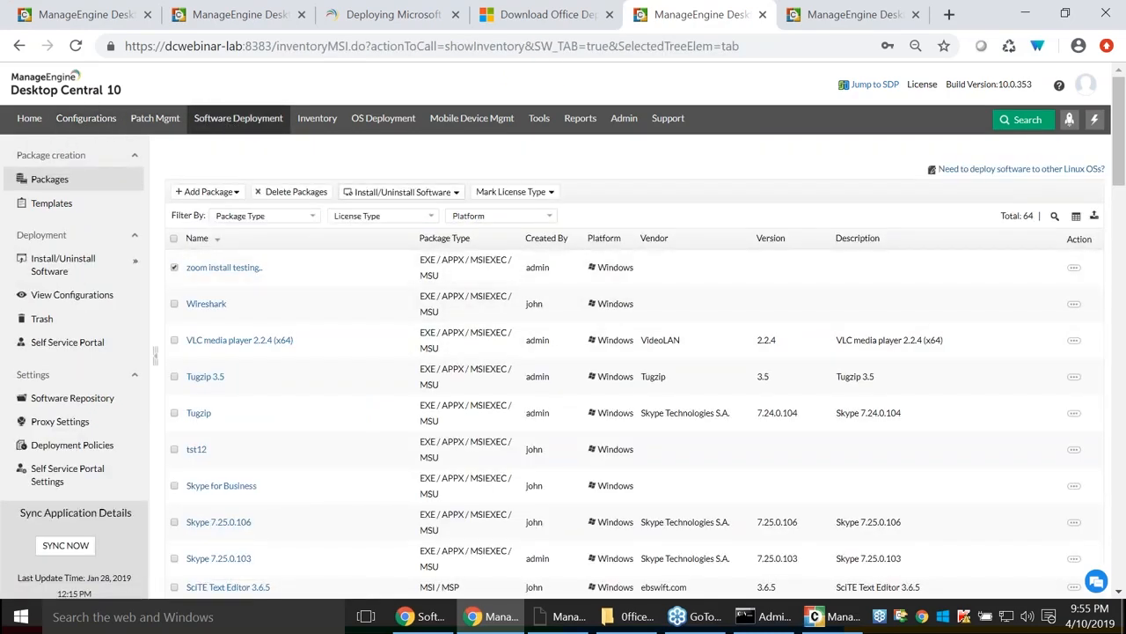
left_click(424, 194)
left_click(415, 253)
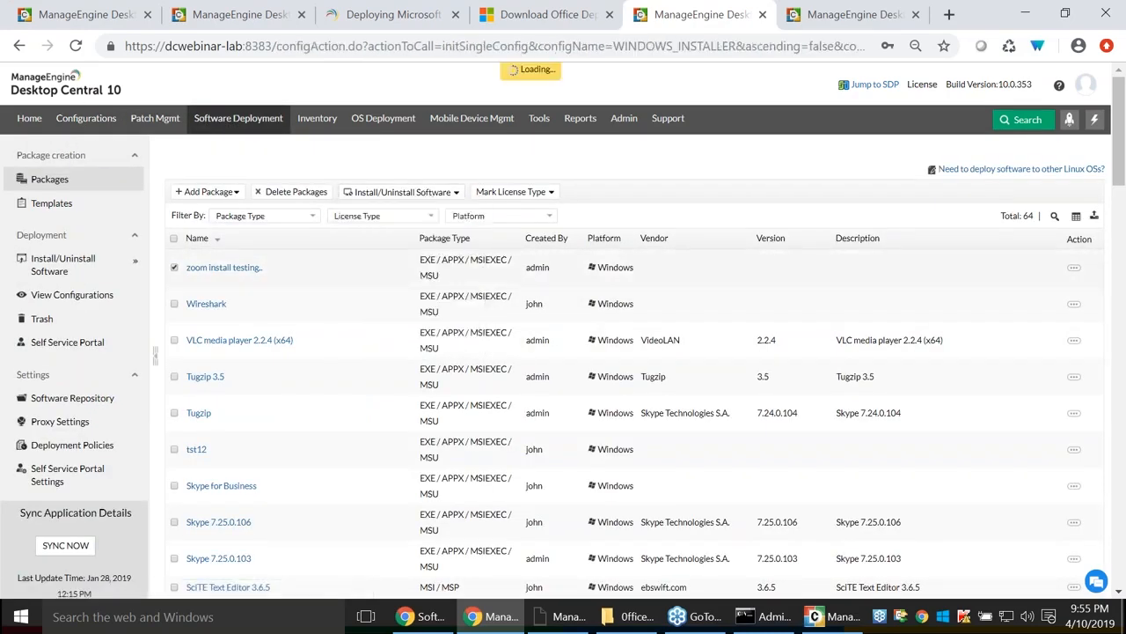
scroll(528, 392, "down", 5)
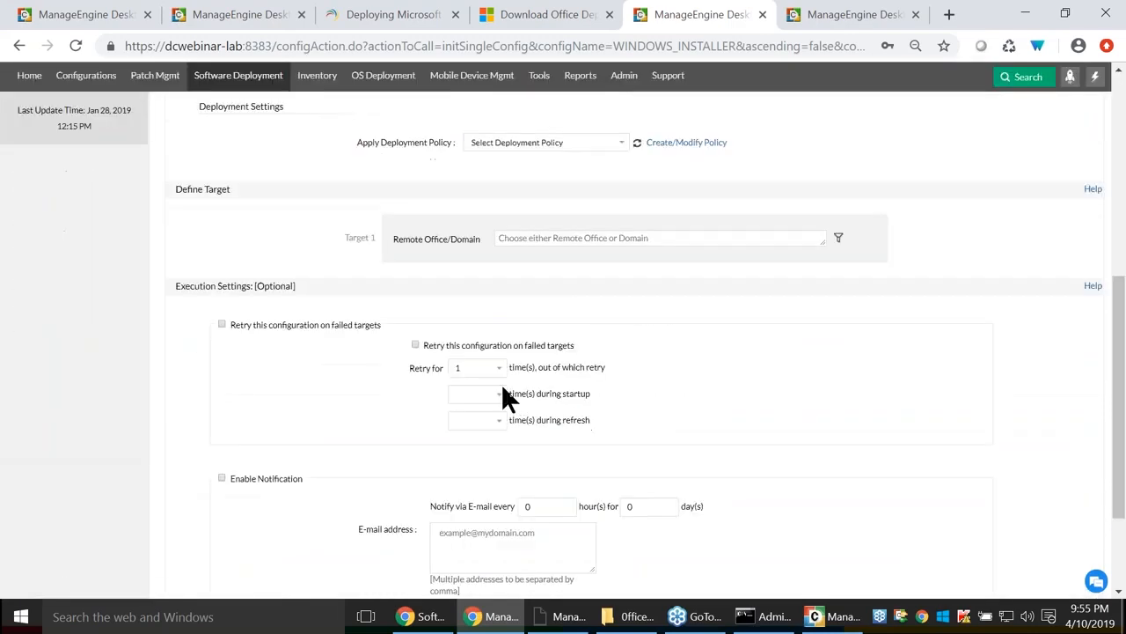
left_click(555, 239)
left_click(505, 289)
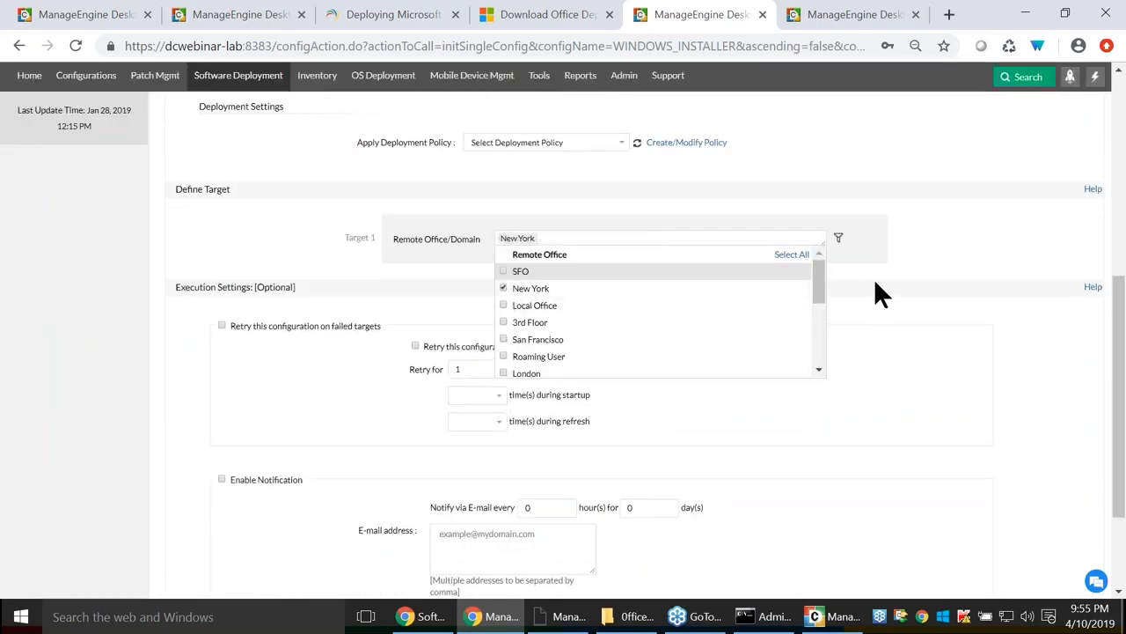
Add a computer filter by Organizational Unit, then switch to the slideshow.
left_click(837, 239)
left_click(469, 281)
left_click(481, 302)
left_click(488, 277)
left_click(483, 308)
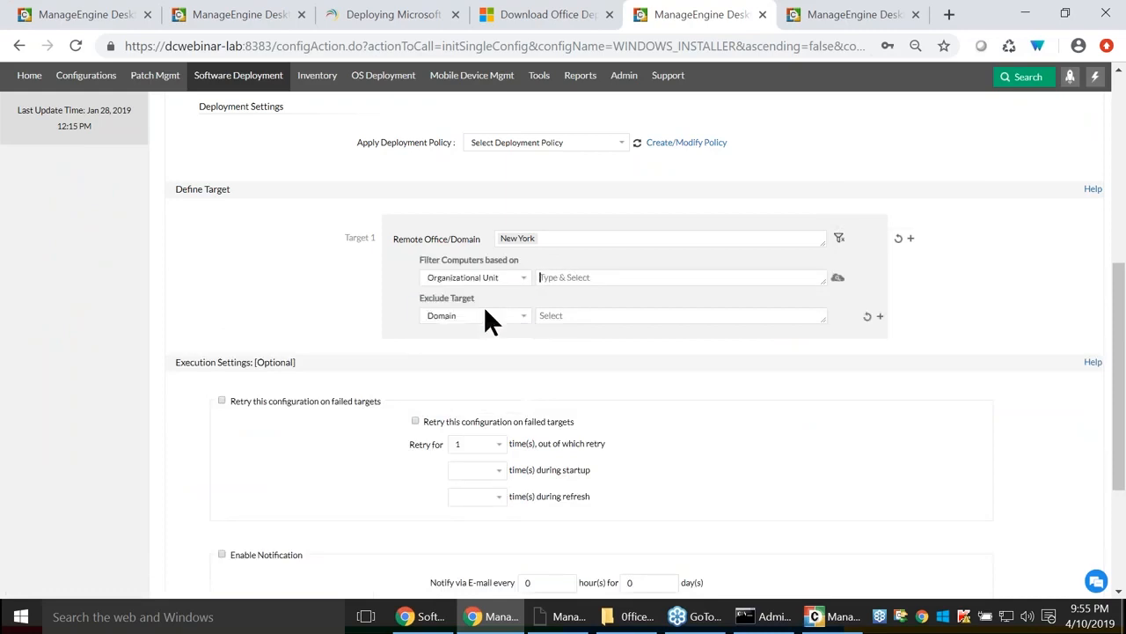
left_click(605, 283)
scroll(806, 369, "up", 5)
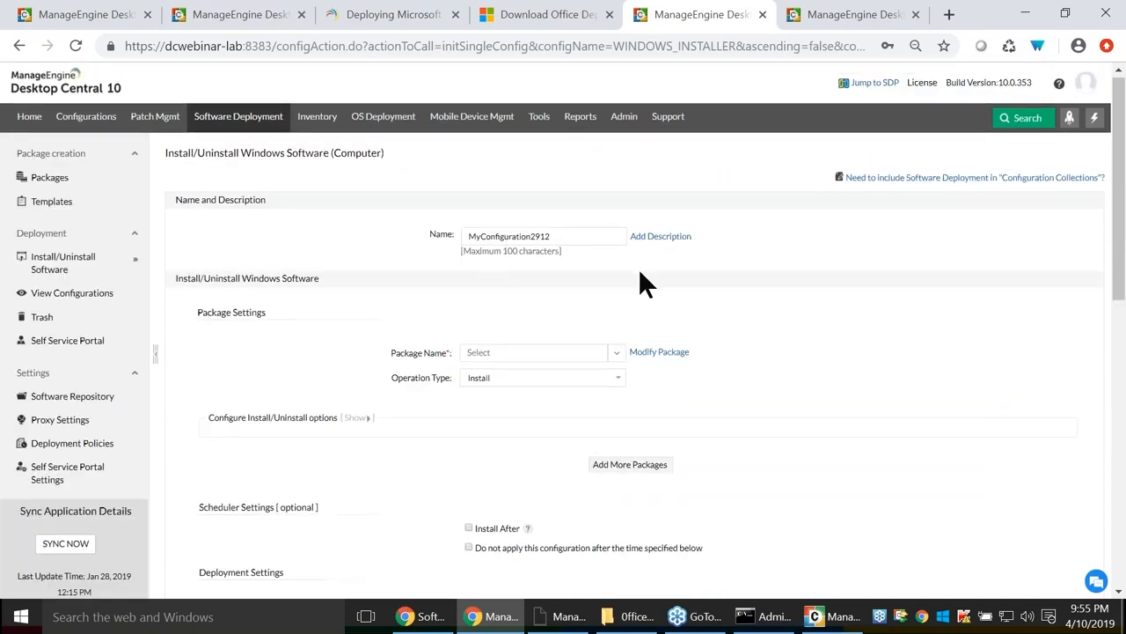
scroll(638, 268, "down", 3)
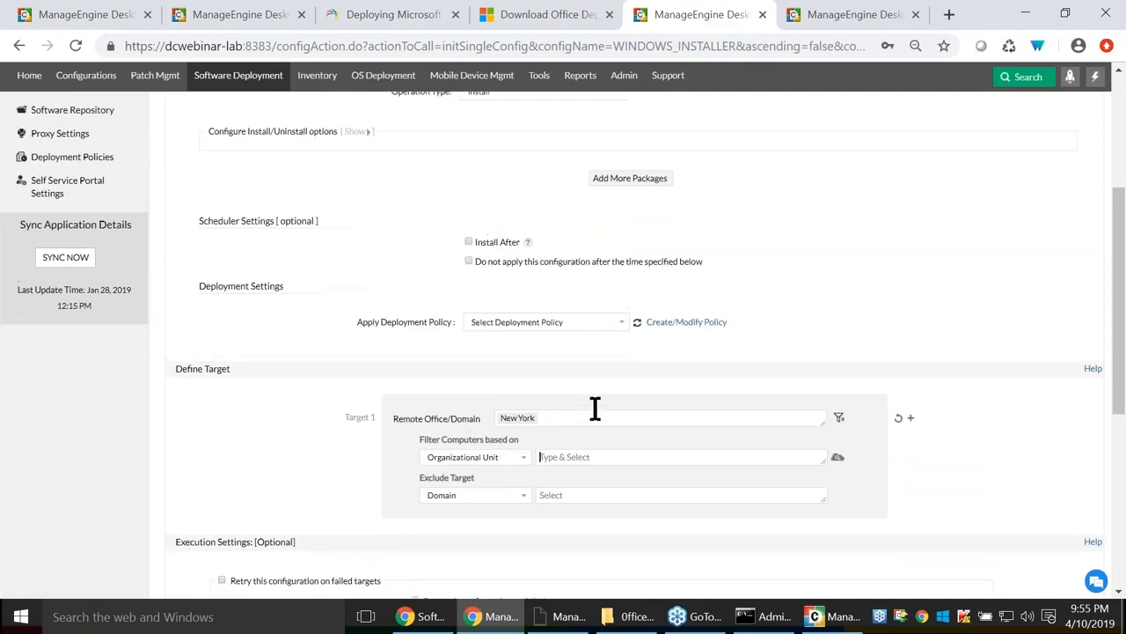
scroll(596, 407, "up", 3)
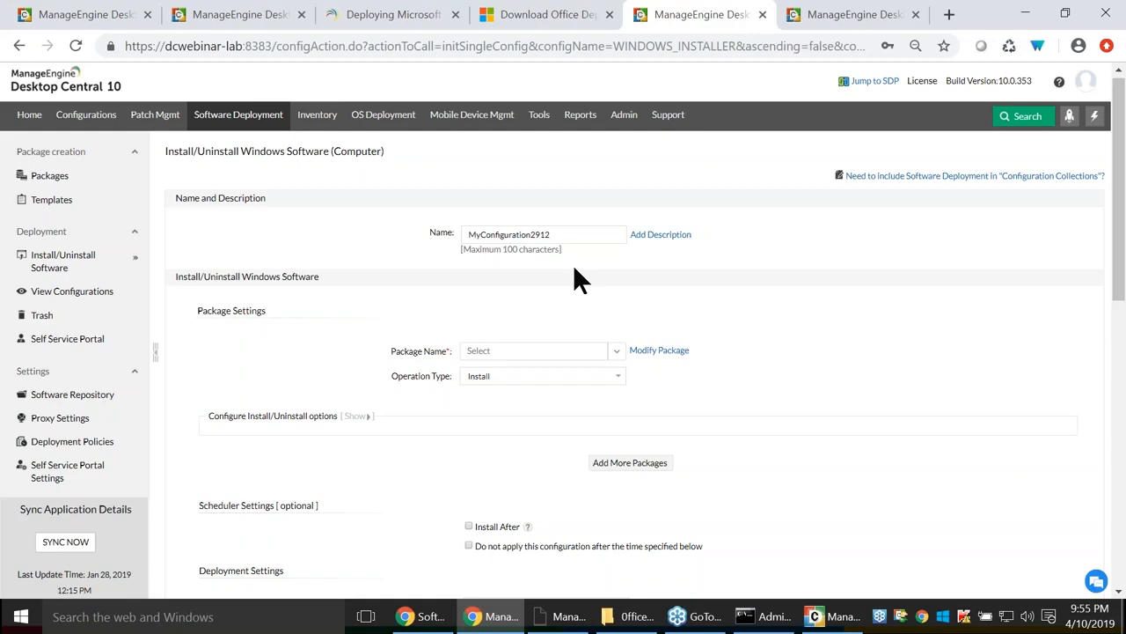
key("alt+Tab")
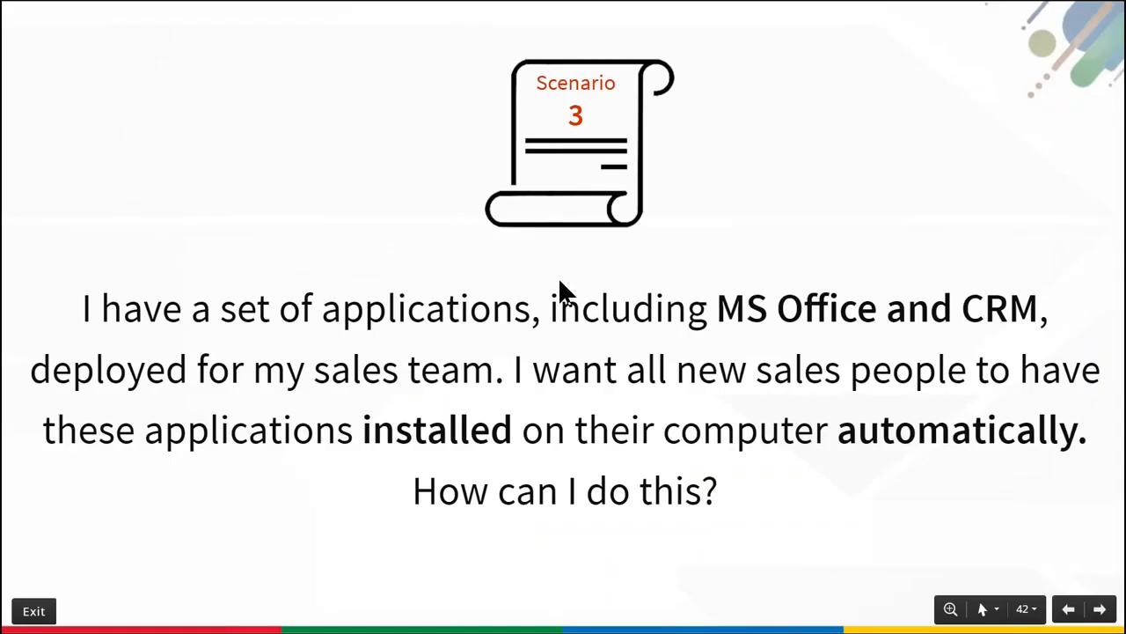
Advance to the Scenario 5 troubleshooting slide, then bring back the Desktop Central configuration page.
key("Right")
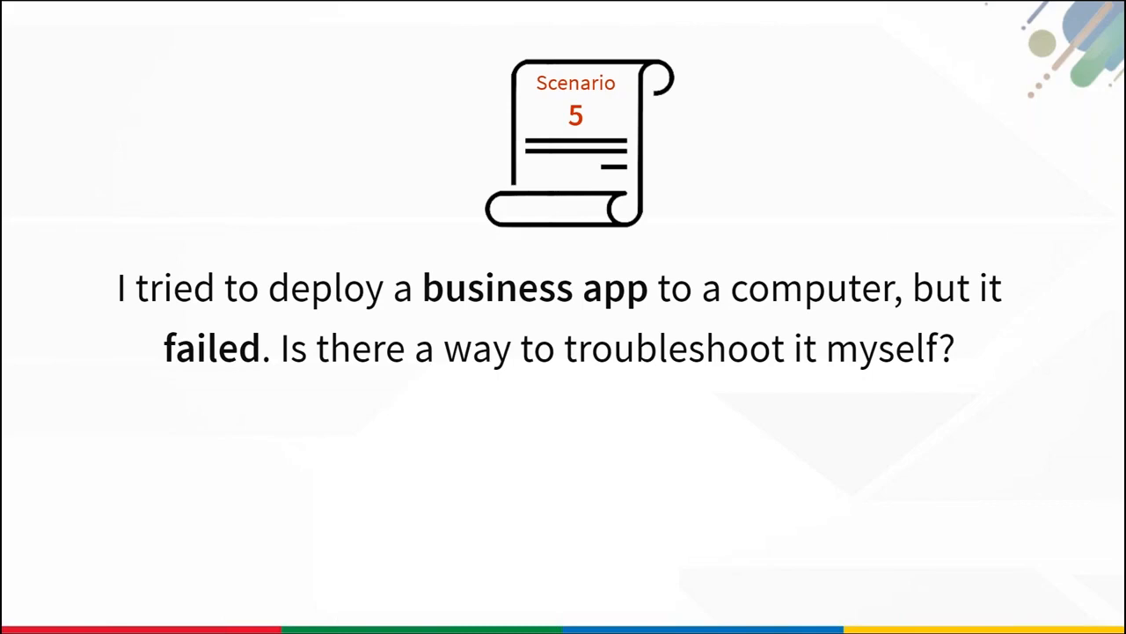
key("alt+Tab")
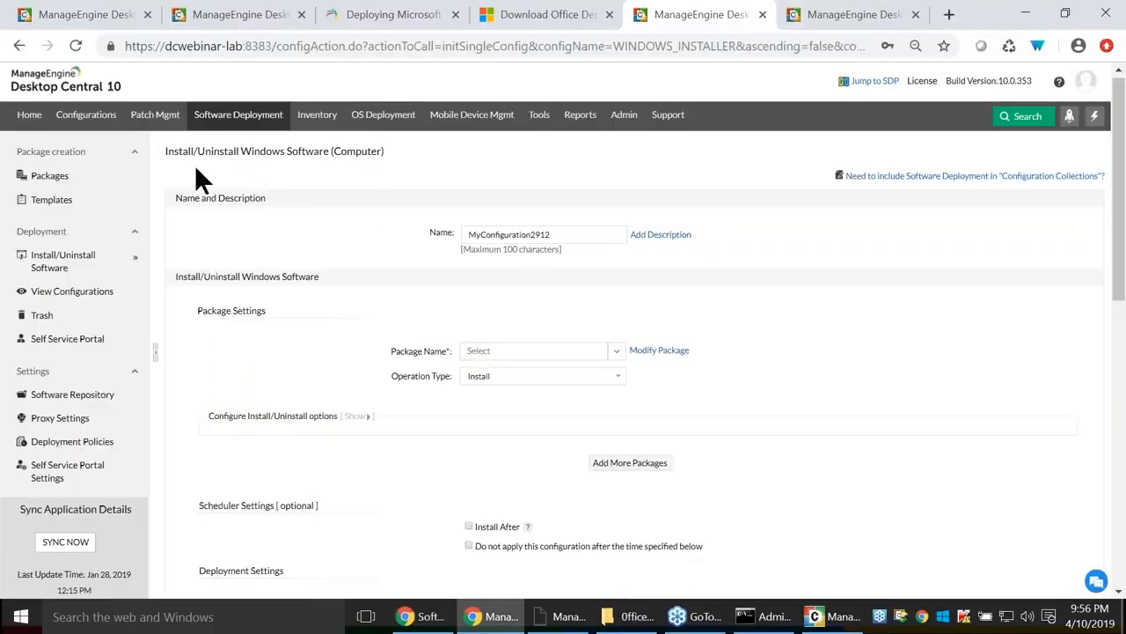
Start a new Windows package and highlight its 'Enable Logging for troubleshooting' advanced setting before returning to the slideshow.
left_click(49, 176)
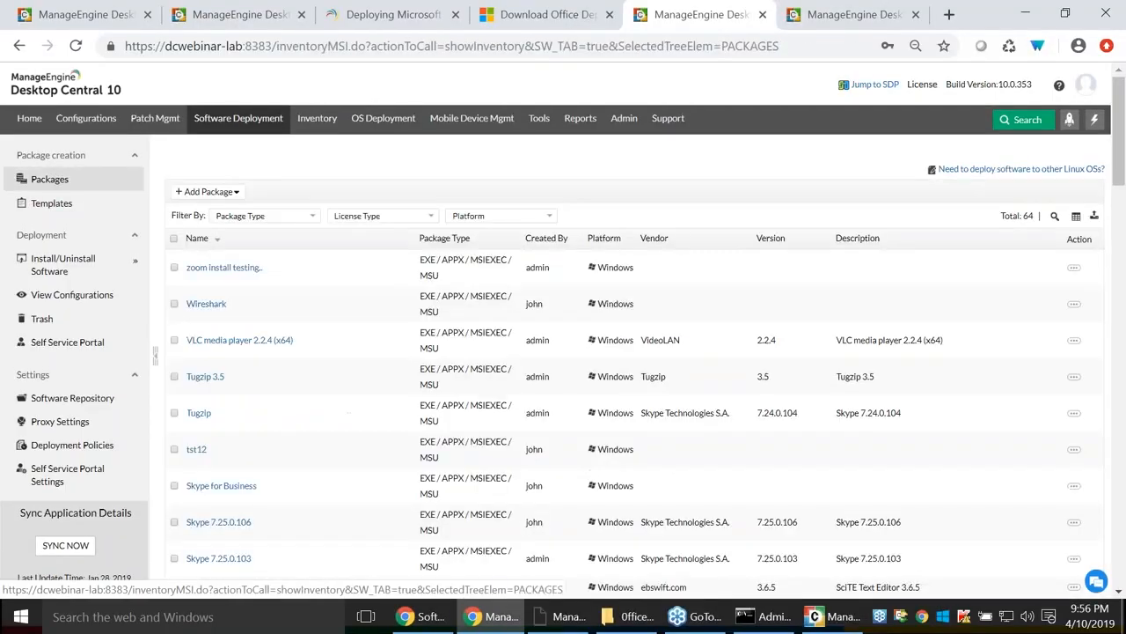
left_click(208, 192)
left_click(217, 212)
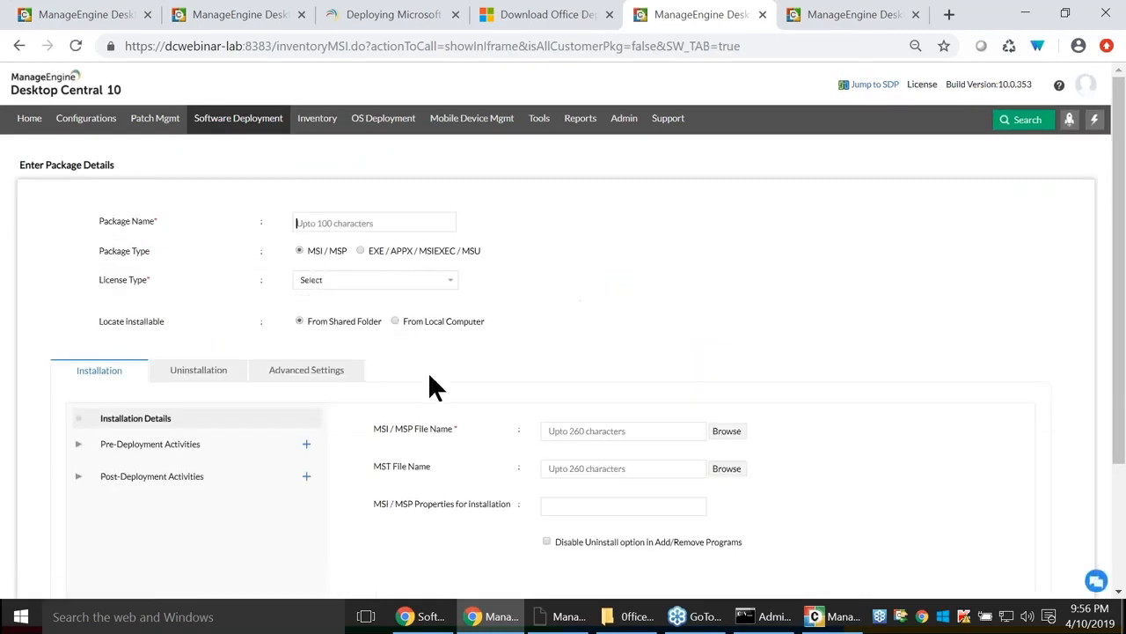
left_click(308, 372)
scroll(407, 379, "down", 2)
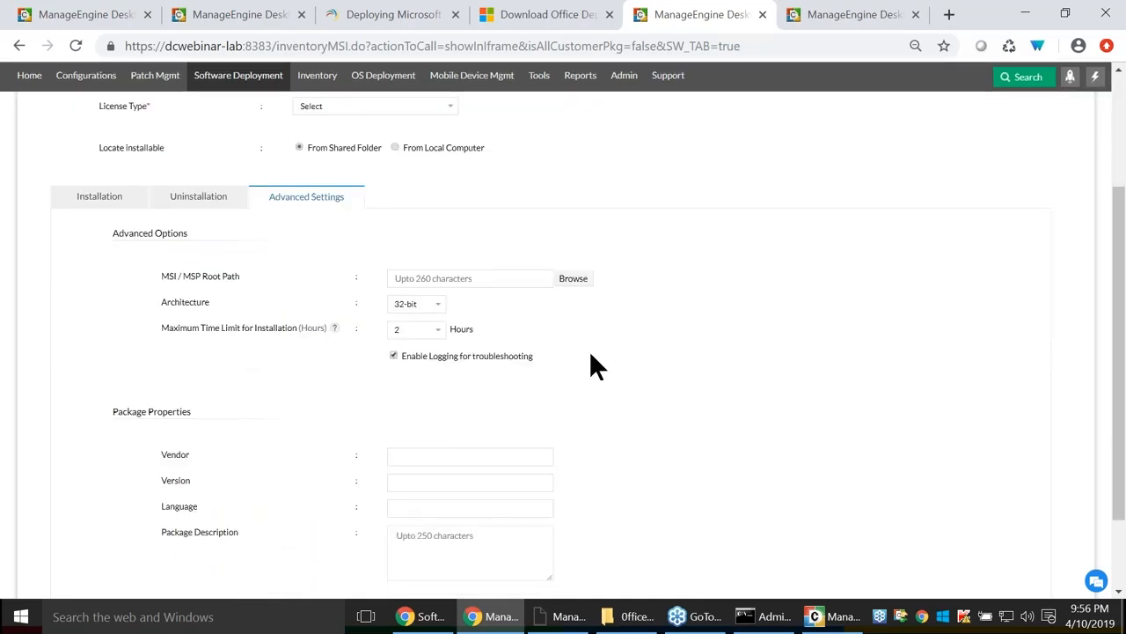
scroll(347, 302, "up", 2)
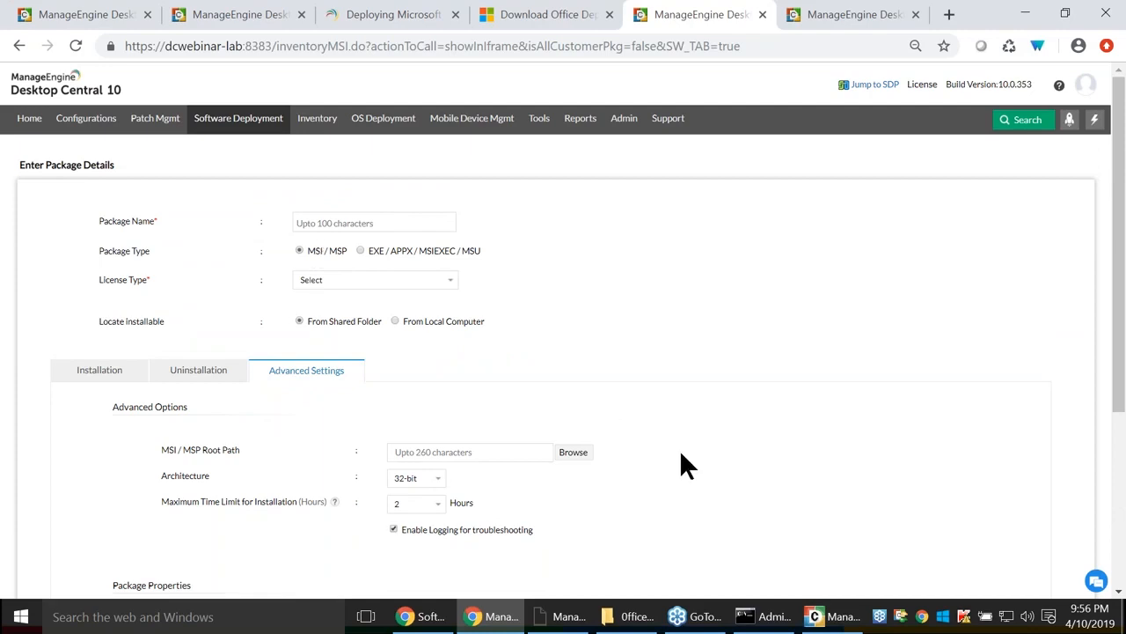
scroll(459, 368, "down", 2)
left_click_drag(400, 355, 686, 385)
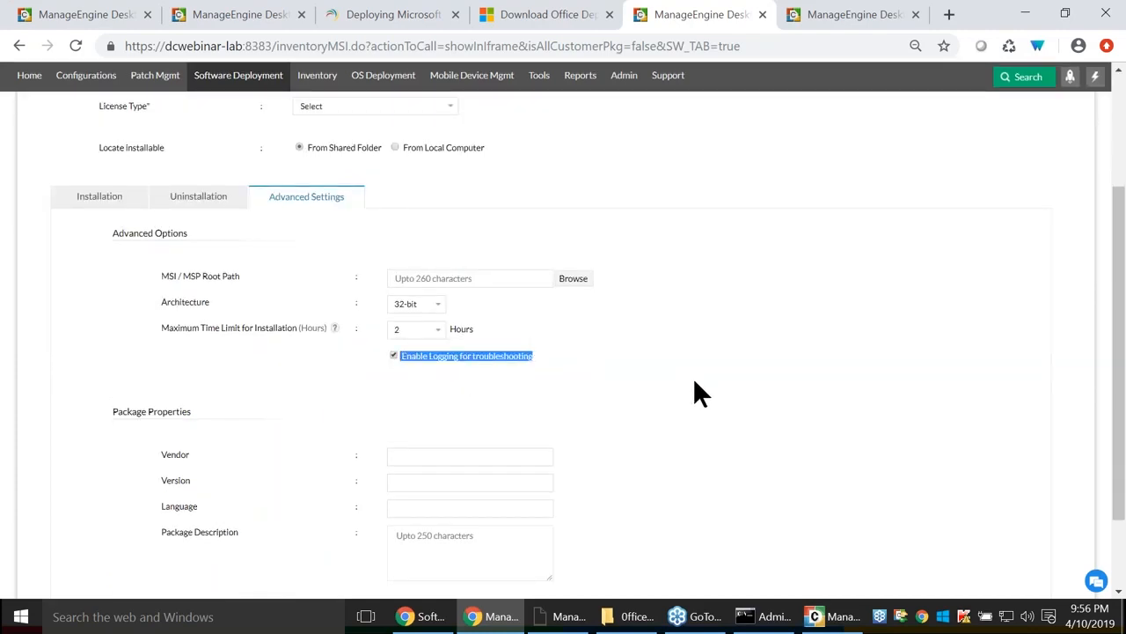
key("alt+Tab")
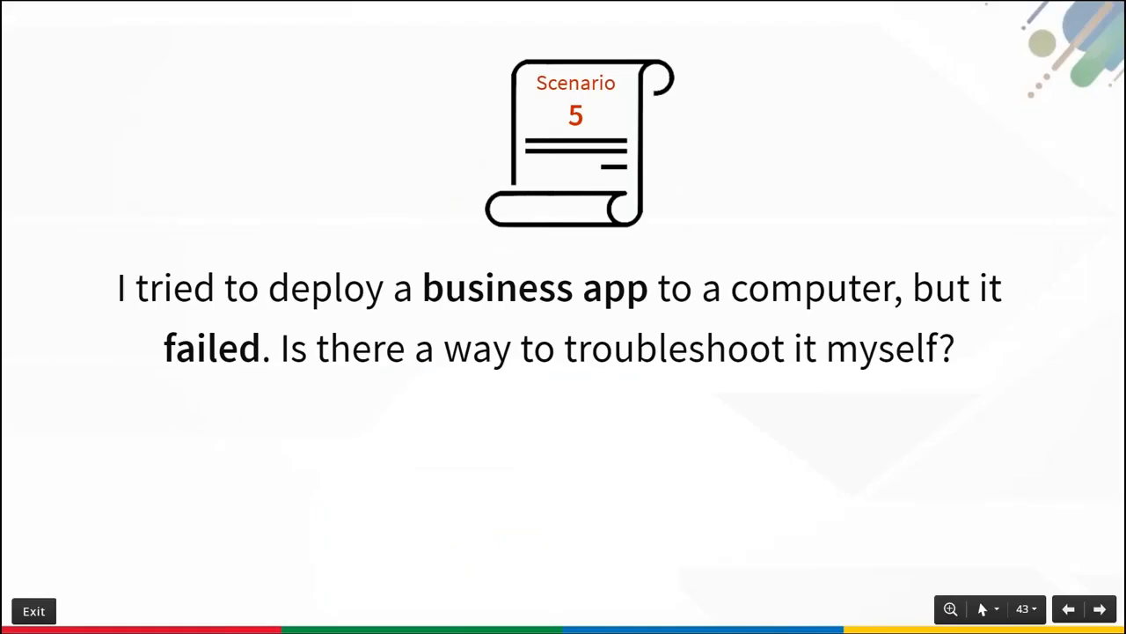
Advance through the Questions section to question 1 on installing unlisted Mac applications.
key("Right")
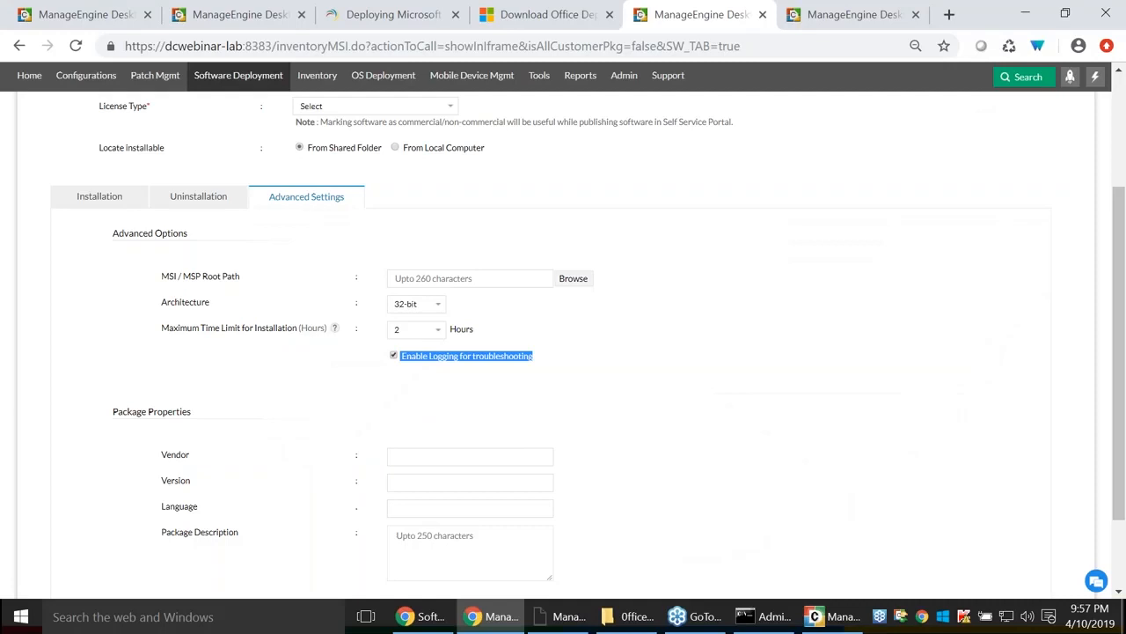
scroll(407, 281, "up", 3)
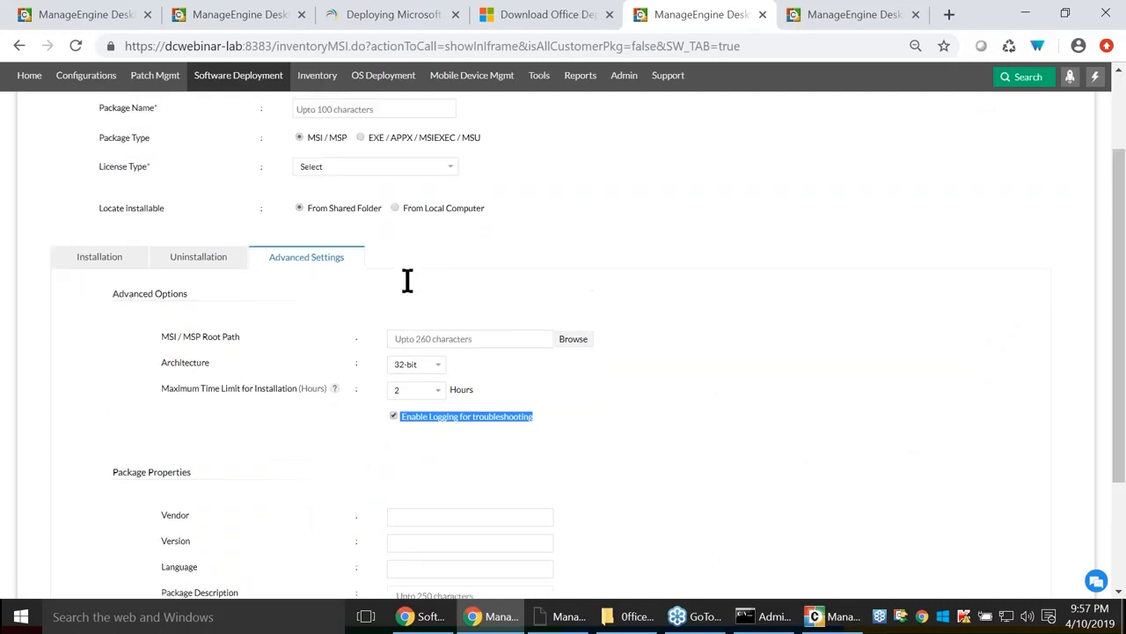
Return to the Desktop Central console and start adding a new Mac package.
left_click(76, 81)
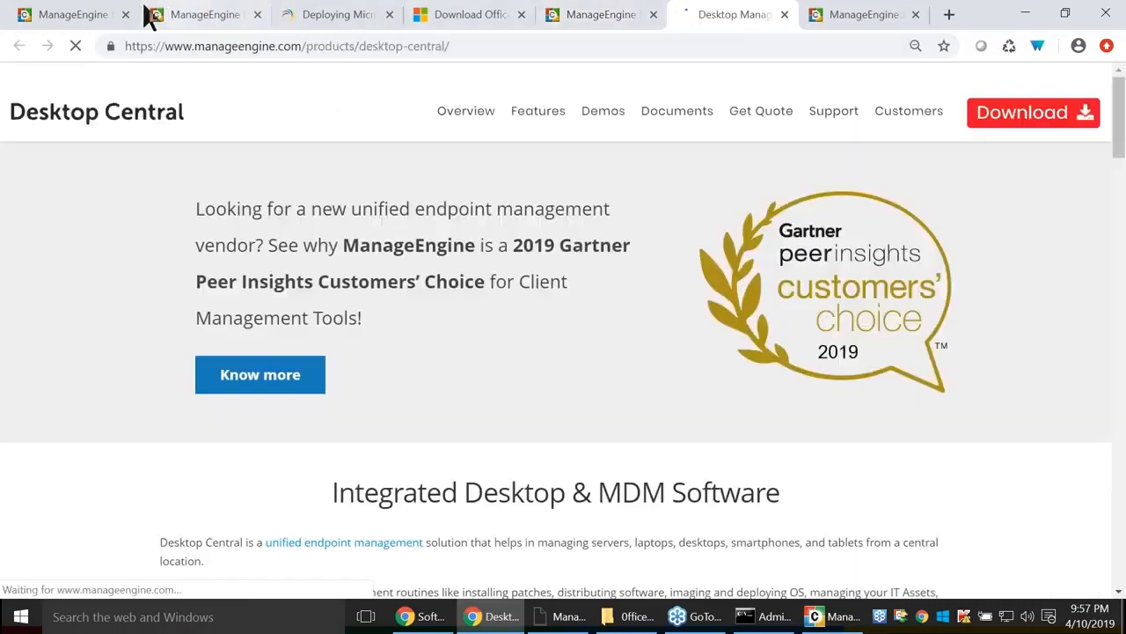
left_click(83, 14)
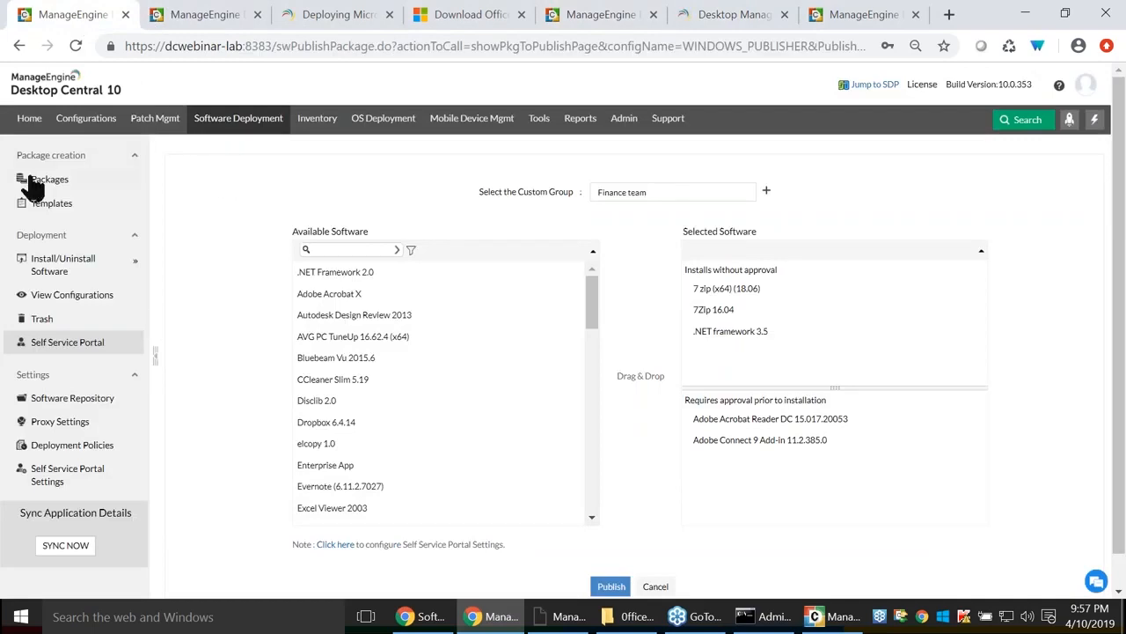
left_click(42, 181)
left_click(199, 194)
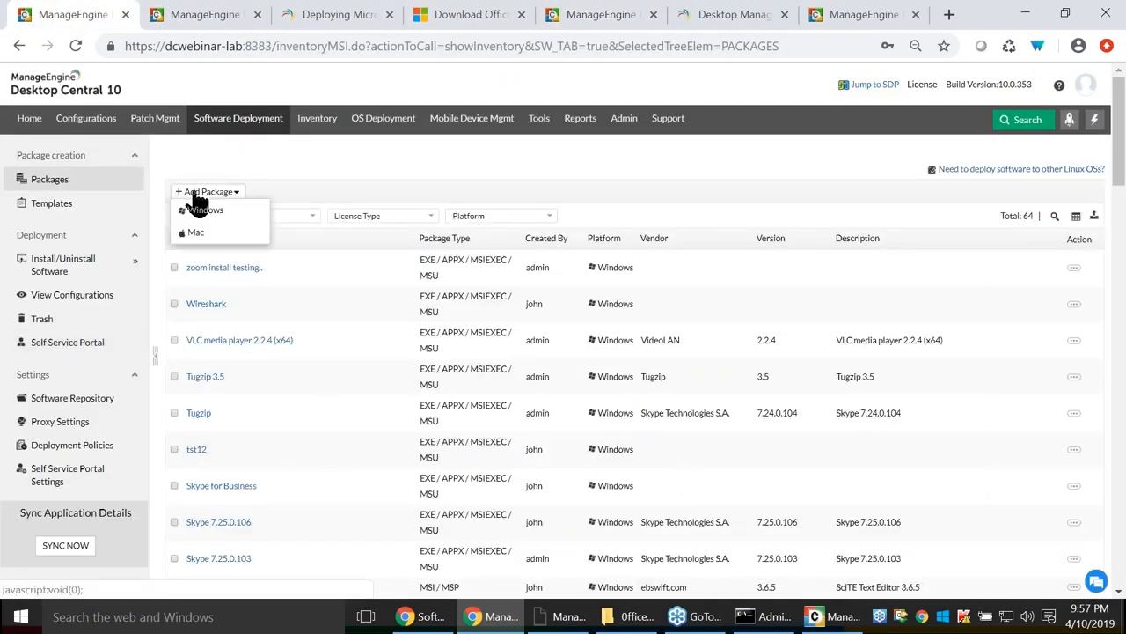
left_click(197, 233)
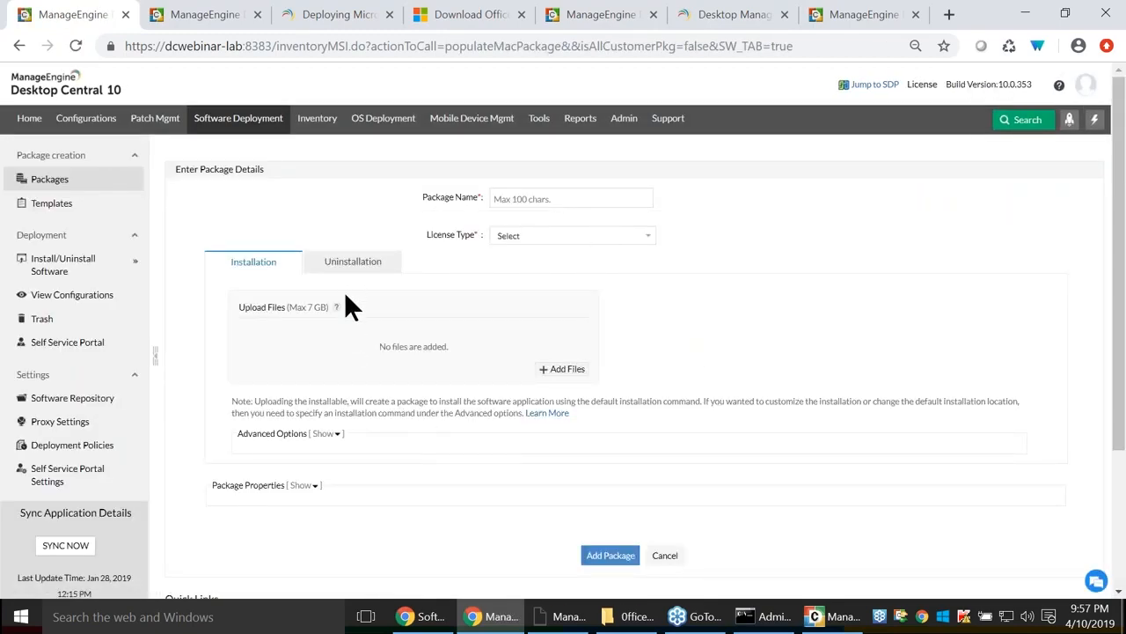
Add an installer file, view uninstall settings, and expand the installation command and Package Properties options.
left_click(570, 370)
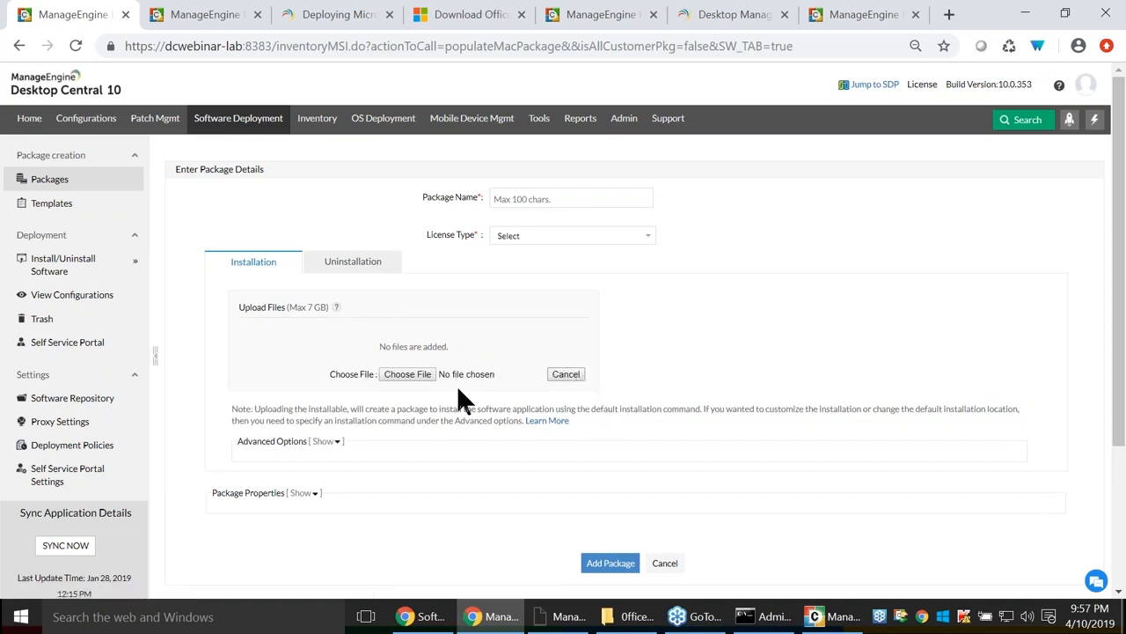
left_click(365, 273)
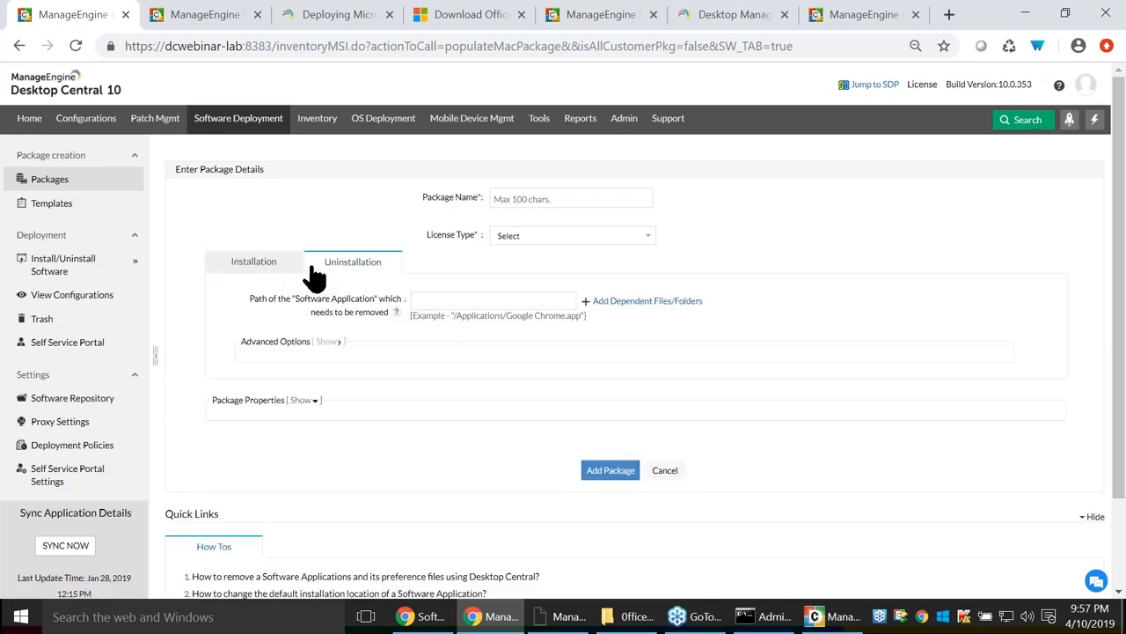
left_click(253, 268)
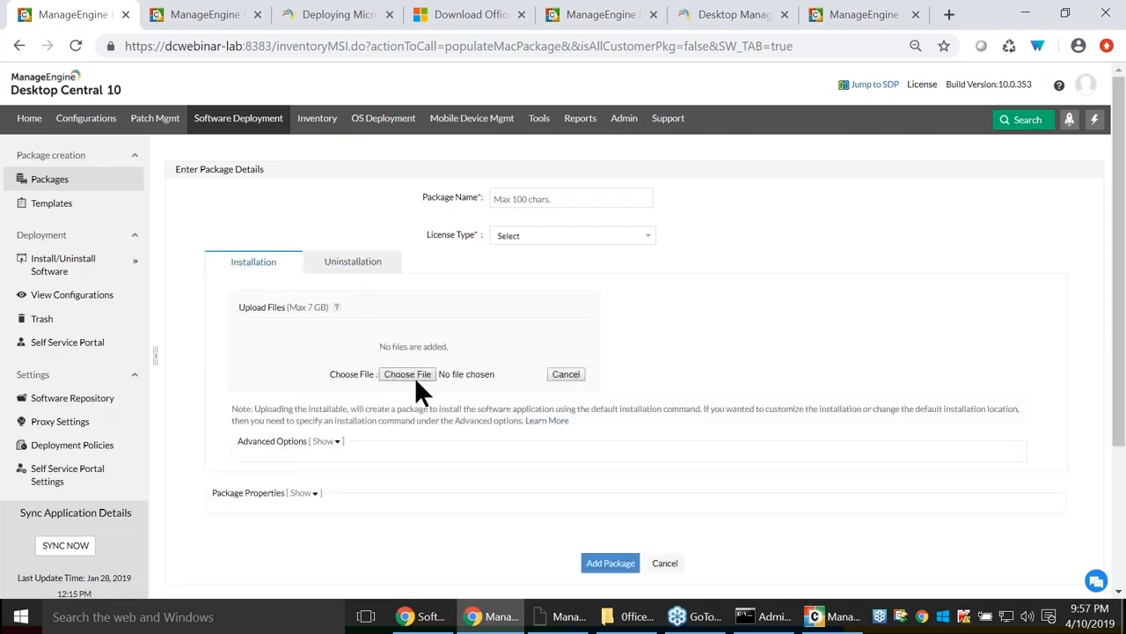
left_click(324, 441)
scroll(431, 448, "down", 2)
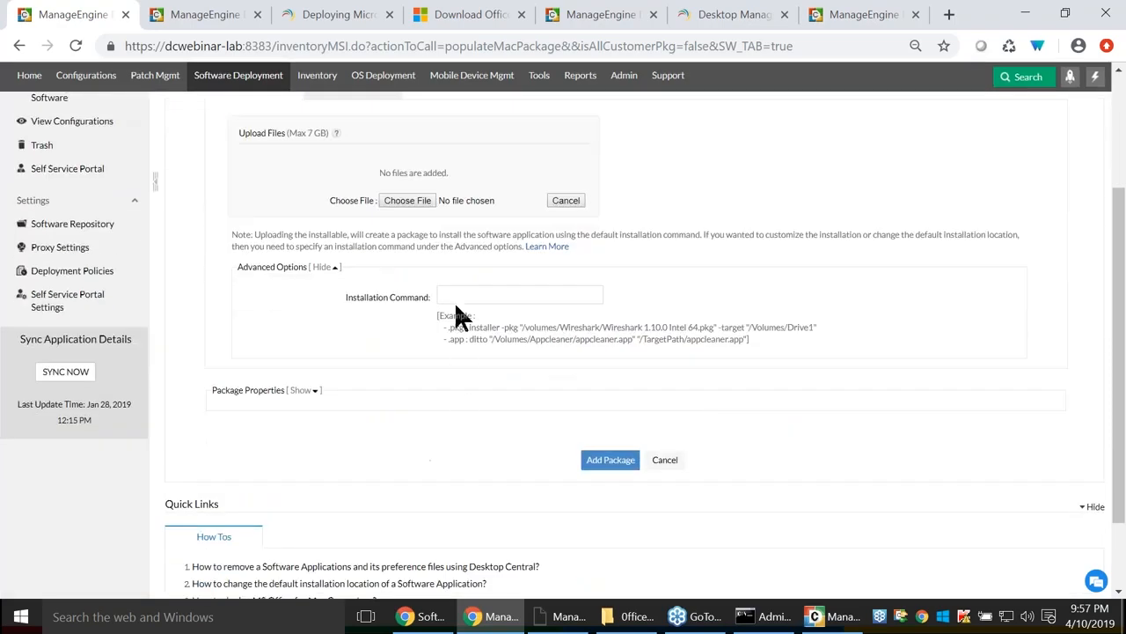
left_click(308, 393)
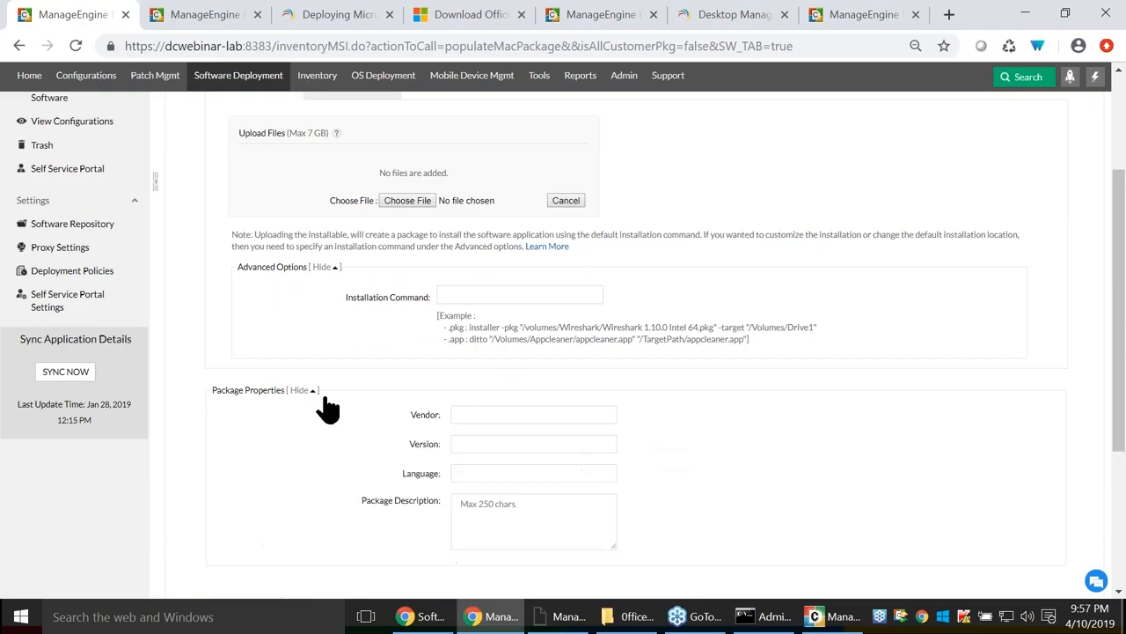
scroll(687, 453, "up", 2)
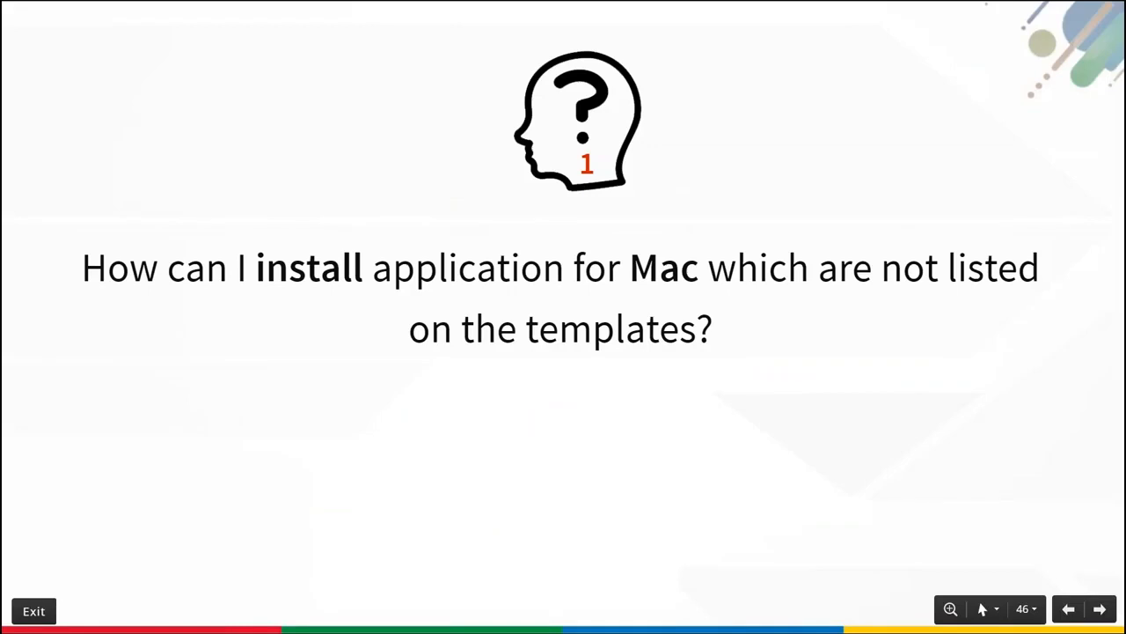
Advance to question 2 on Self-service portal editions, then return to the Mac package form.
key("Right")
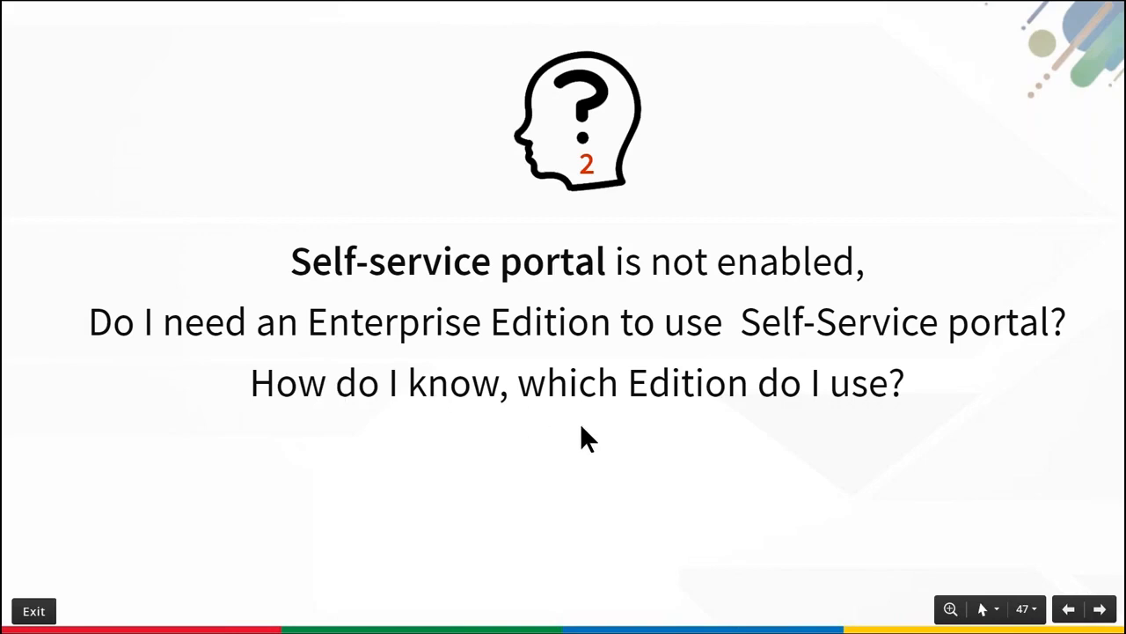
key("alt+Tab")
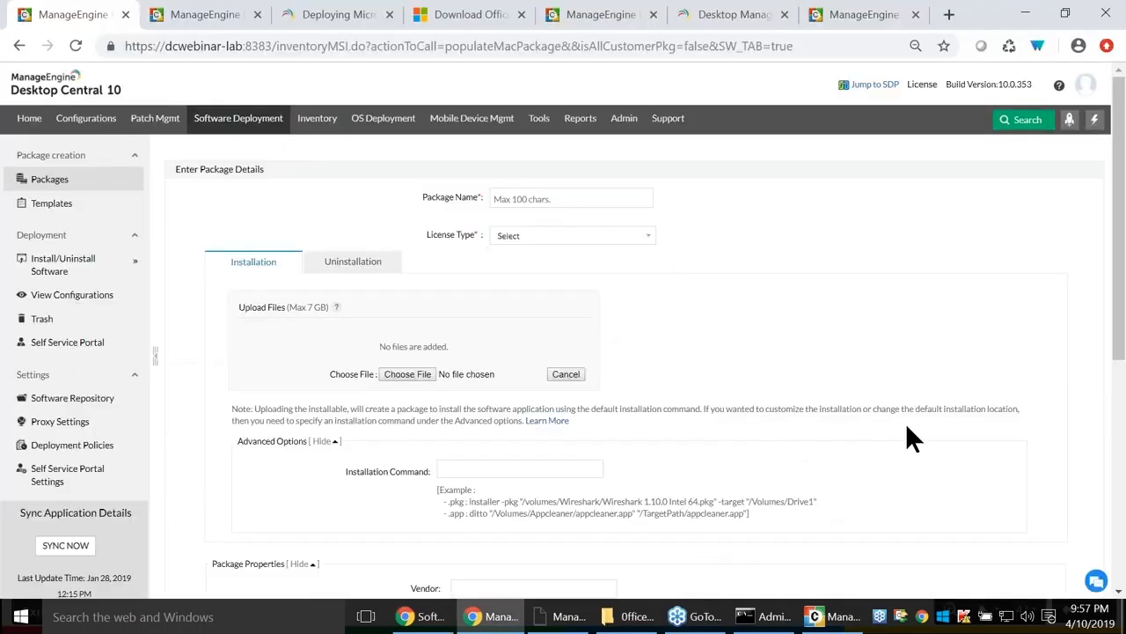
left_click(923, 85)
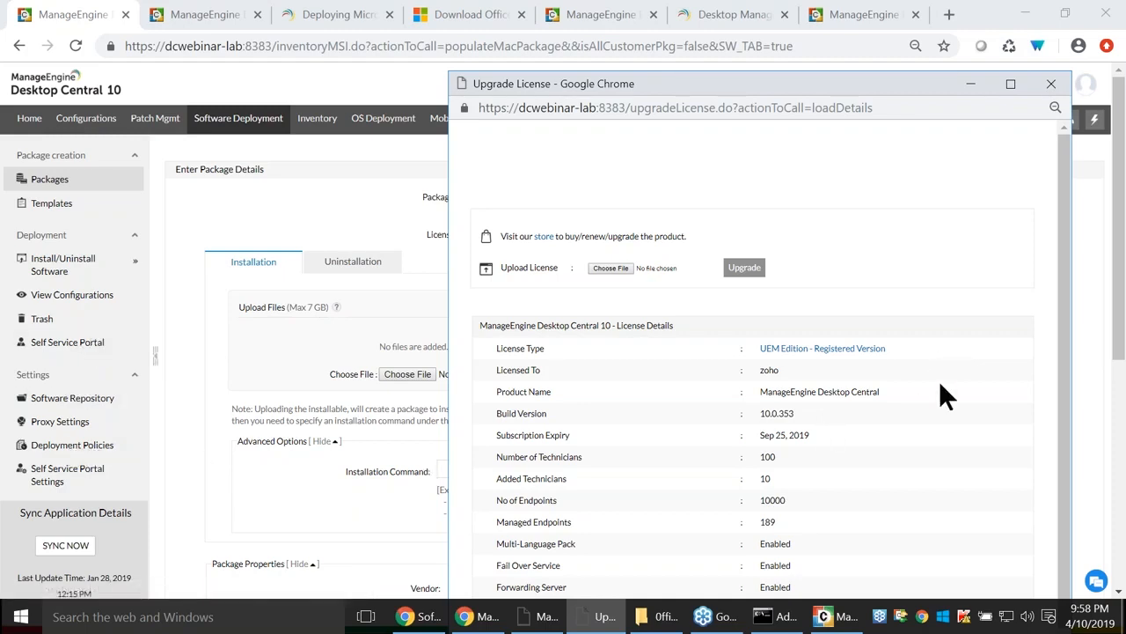
left_click(1050, 84)
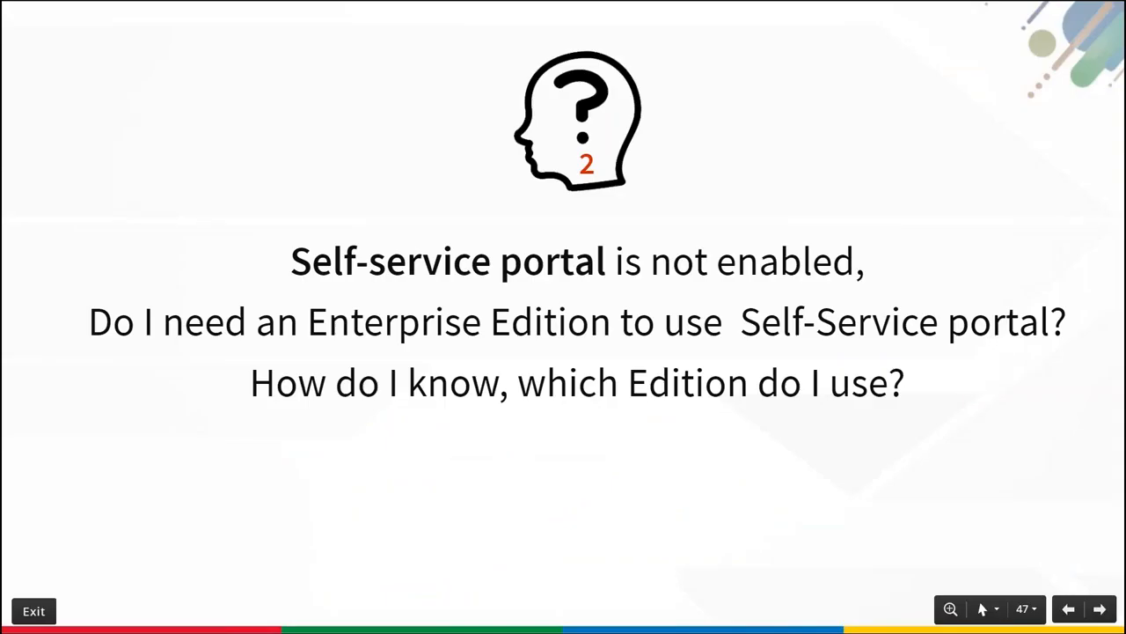
key("Right")
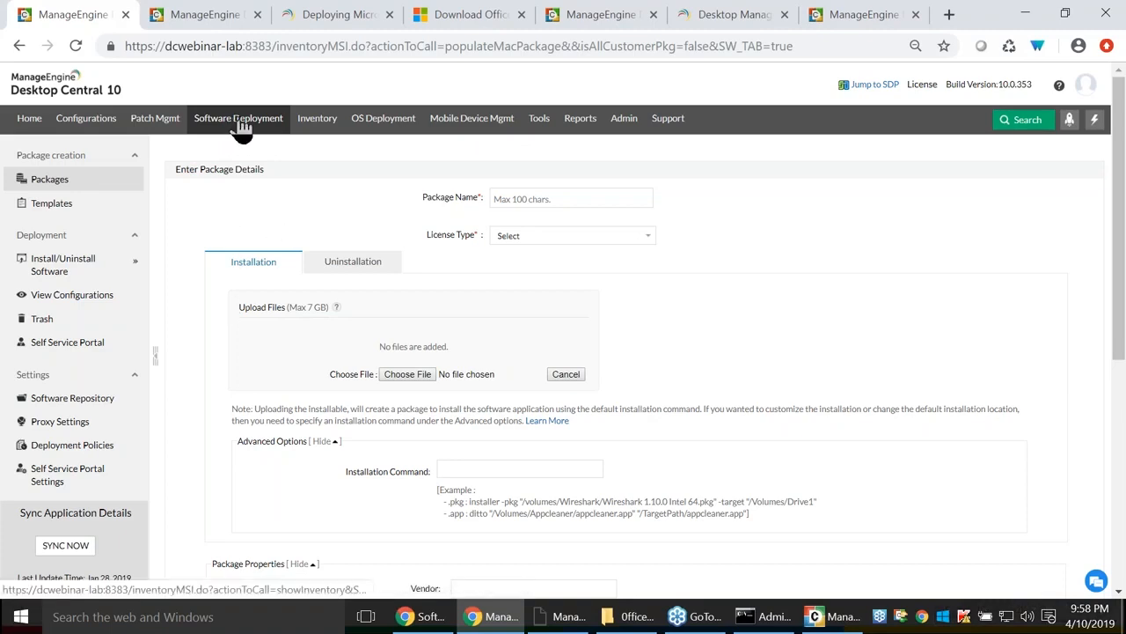
Open Install Skype from All Software Configurations and review its execution status, configuration details and summary.
left_click(58, 300)
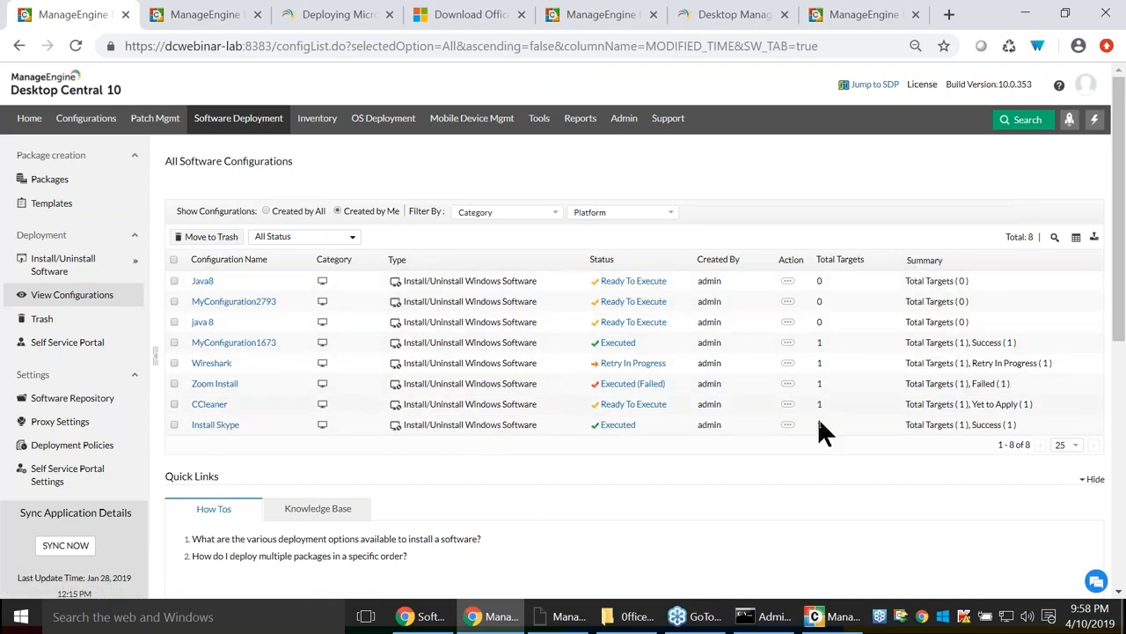
left_click(223, 424)
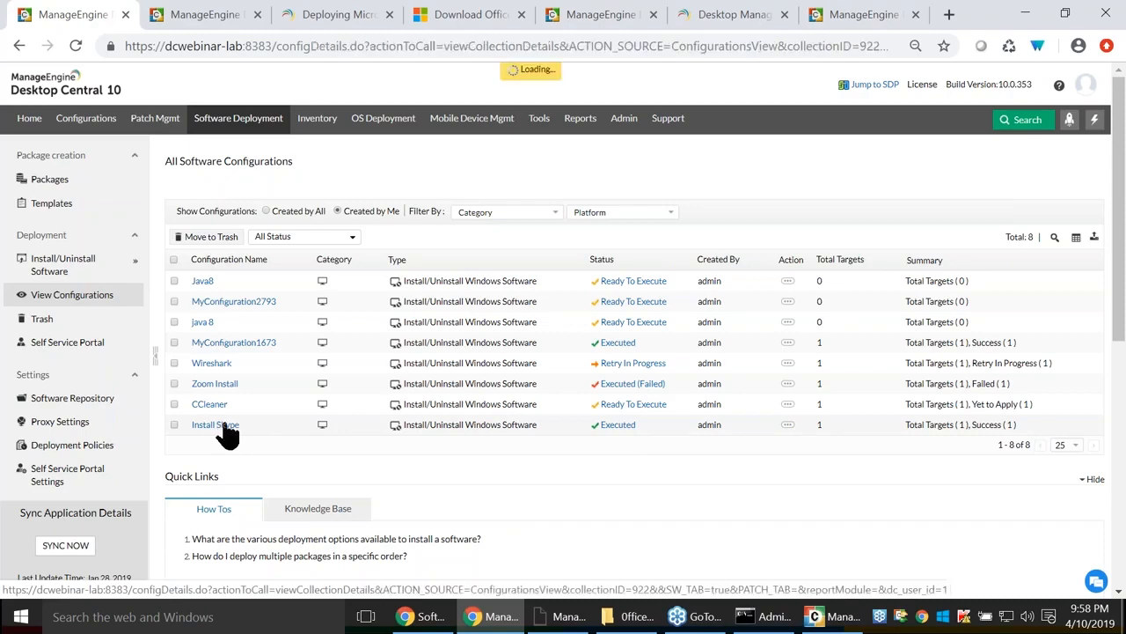
scroll(880, 321, "down", 1)
mouse_move(836, 321)
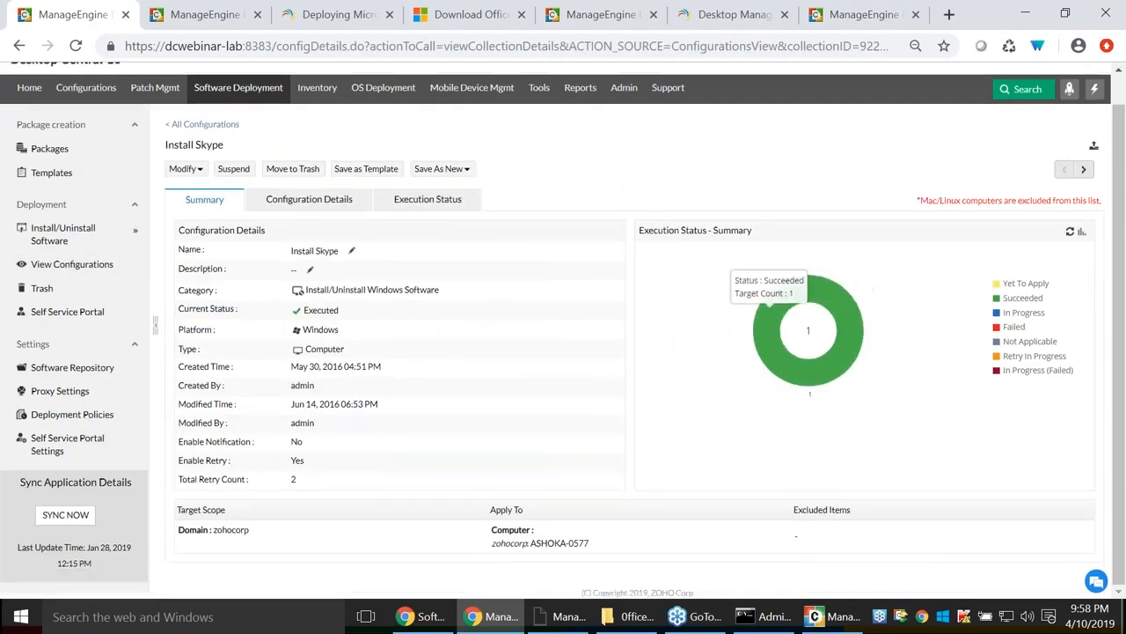
left_click(417, 207)
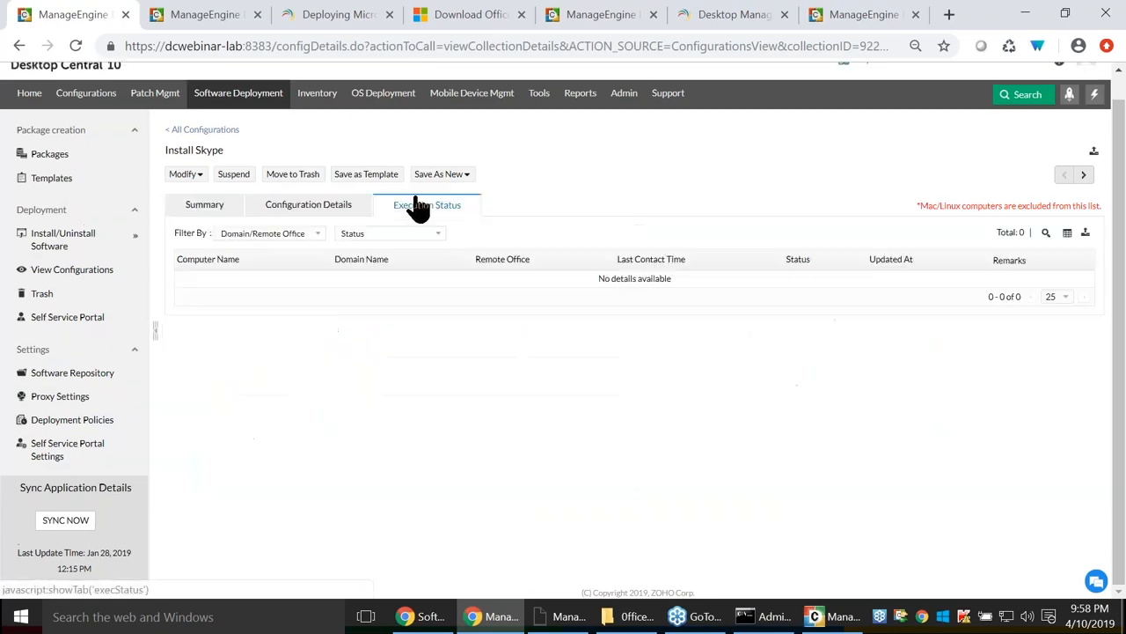
left_click(286, 209)
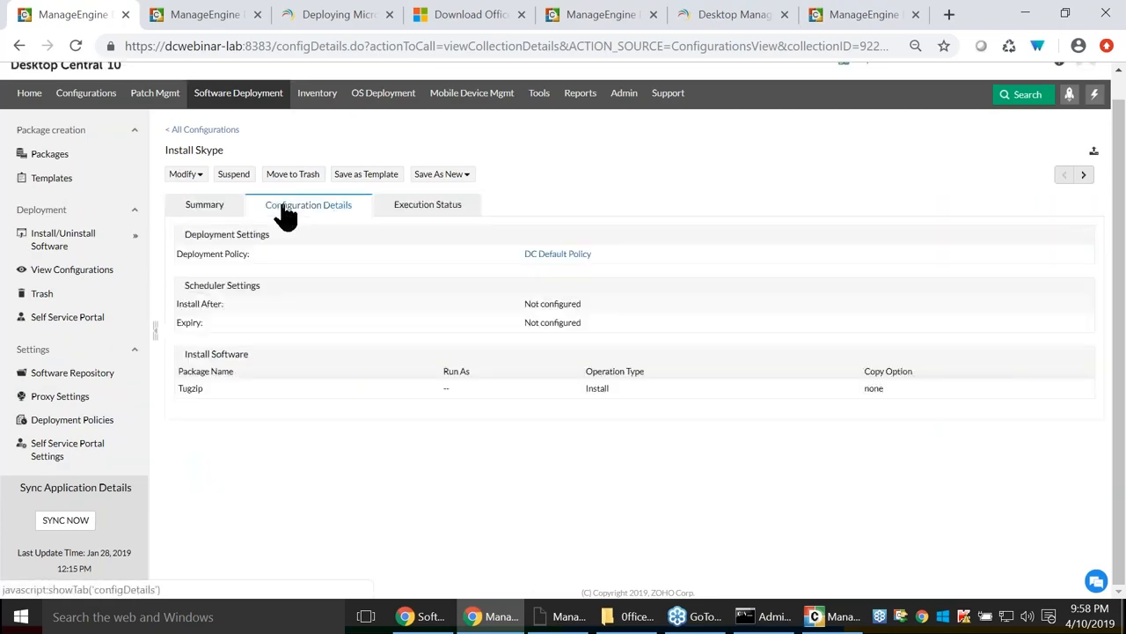
left_click(205, 211)
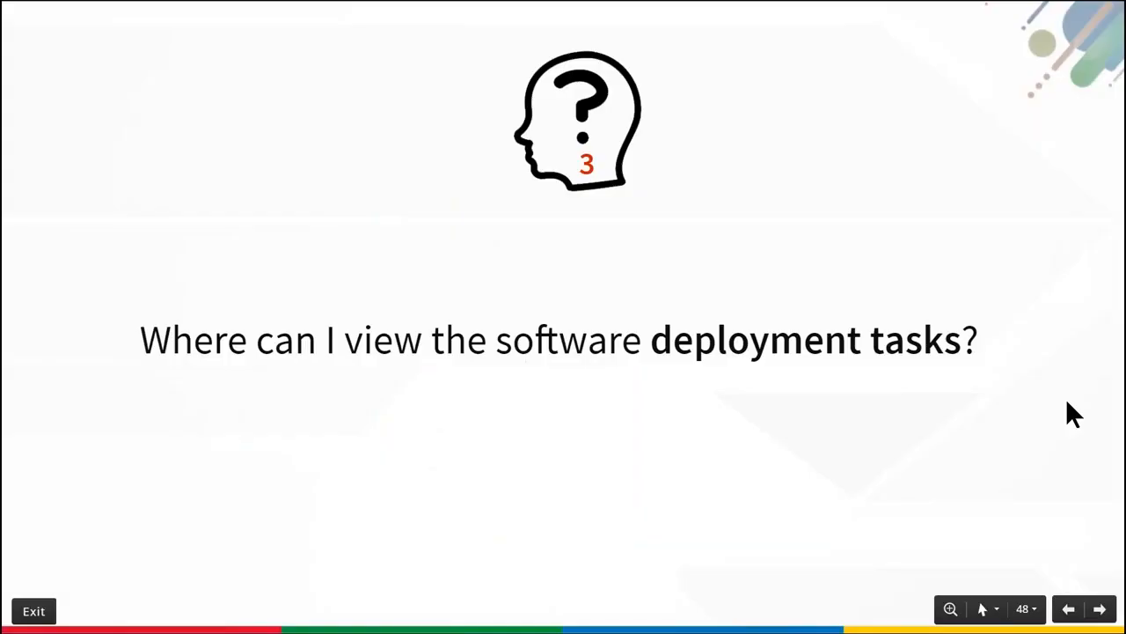
Advance to question 4 on where installables are copied, then return to the Install Skype summary.
key("Right")
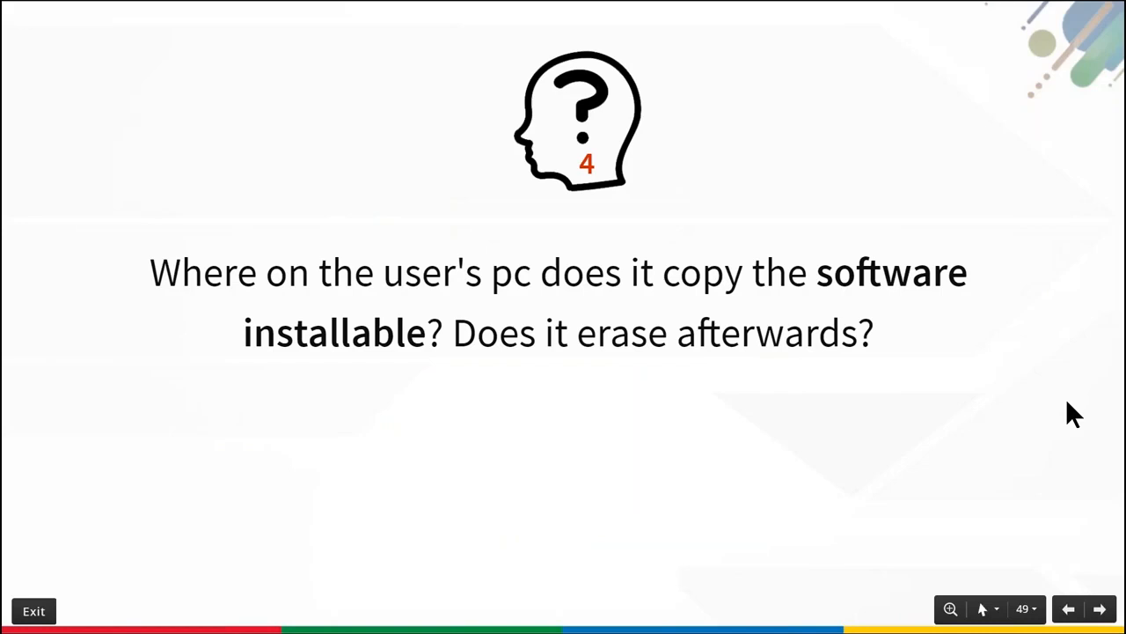
key("alt+Tab")
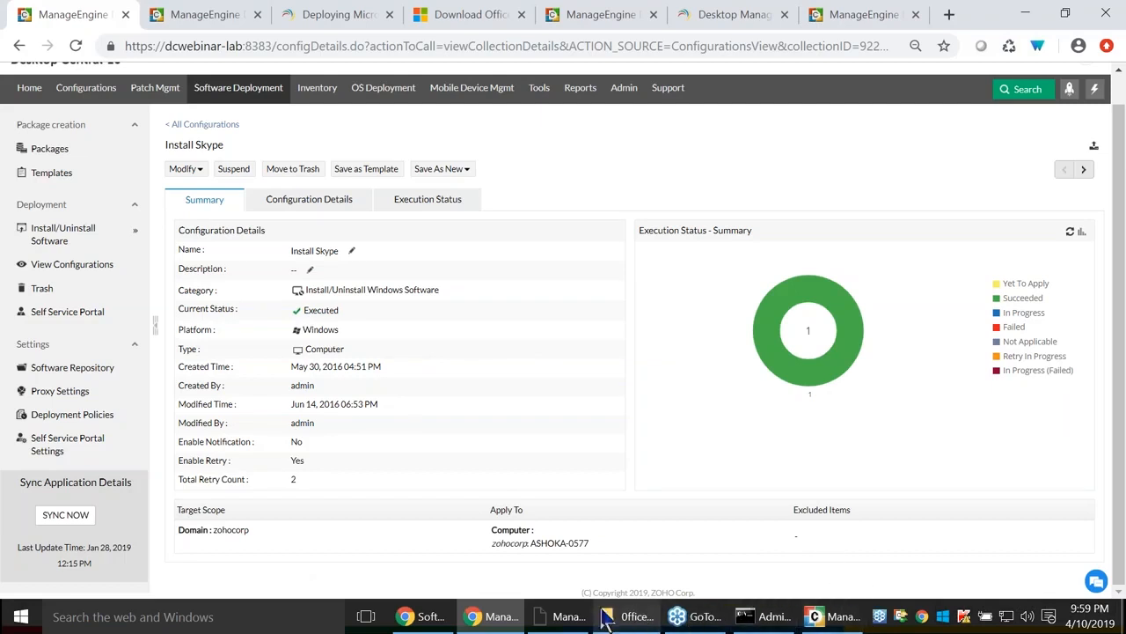
Check that C:\Program Files (x86)\DesktopCentral_Agent\swpackage is empty, then return to DesktopCentral_Agent.
mouse_move(639, 618)
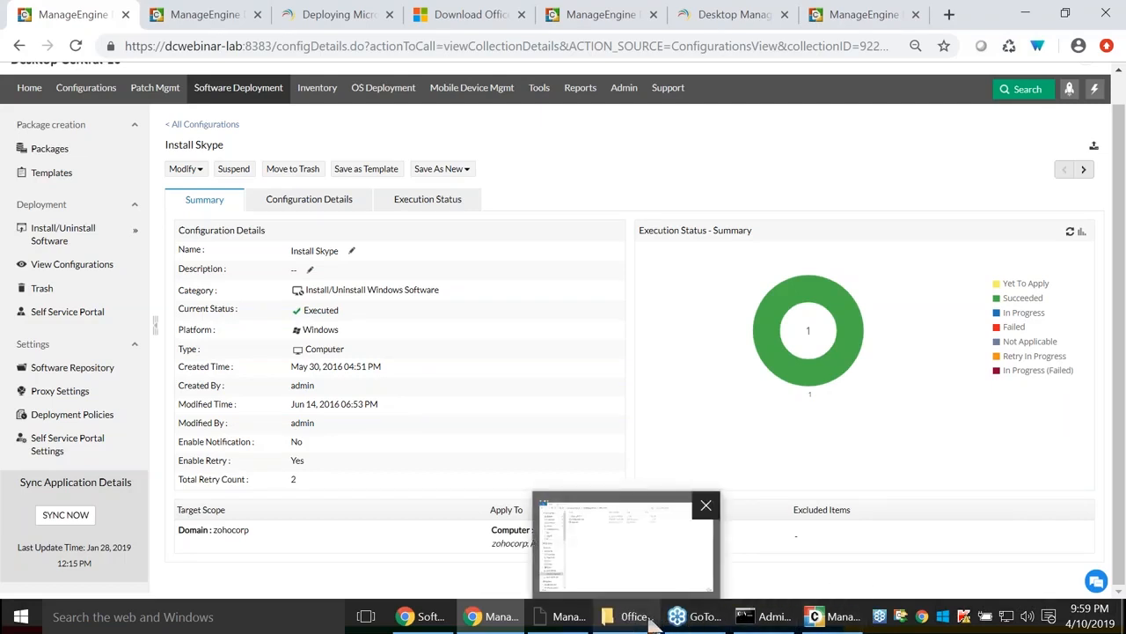
left_click(649, 618)
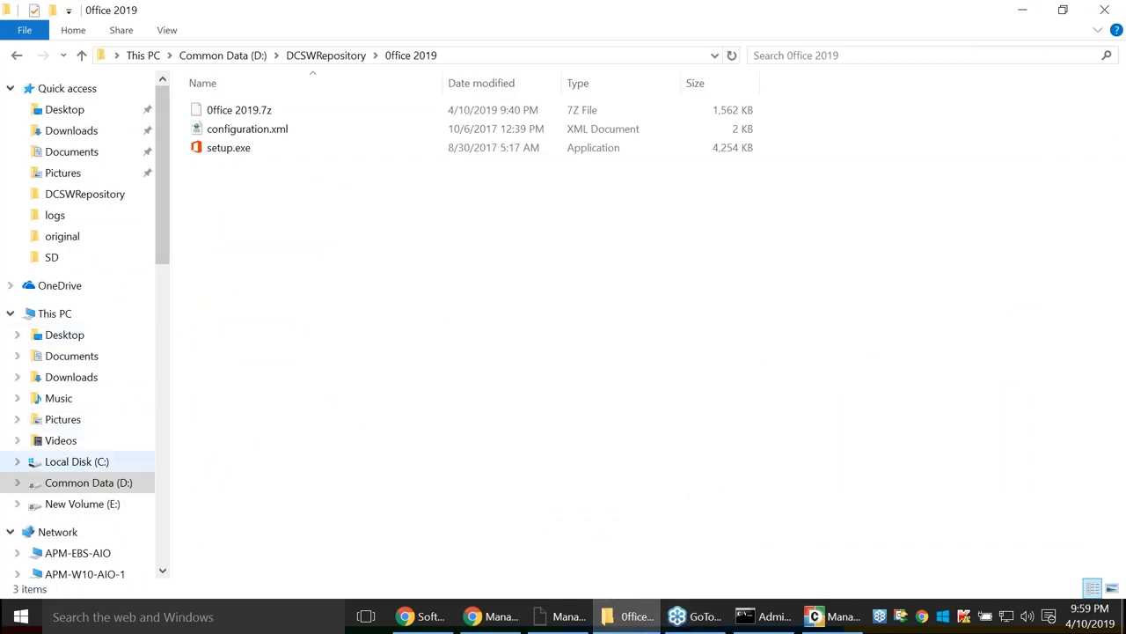
left_click(98, 463)
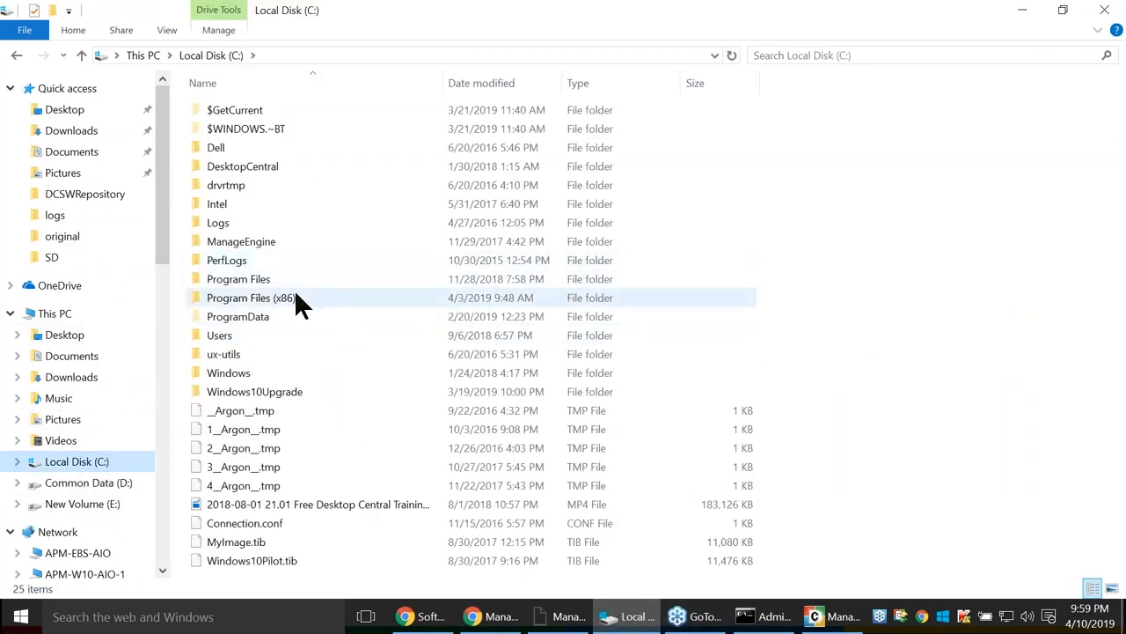
double_click(294, 293)
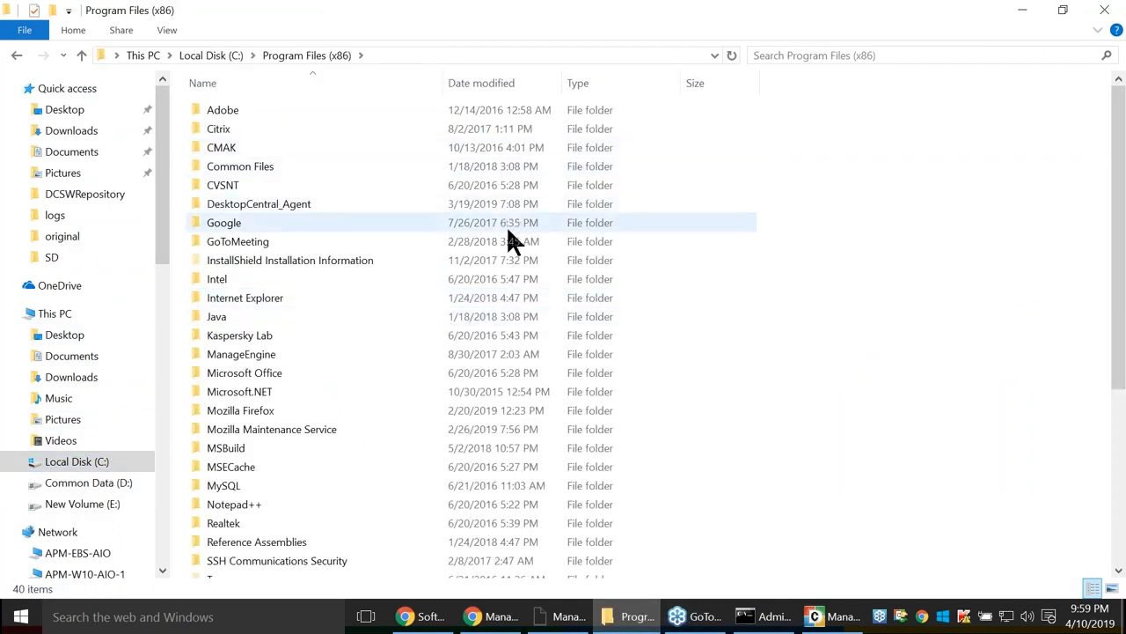
double_click(308, 204)
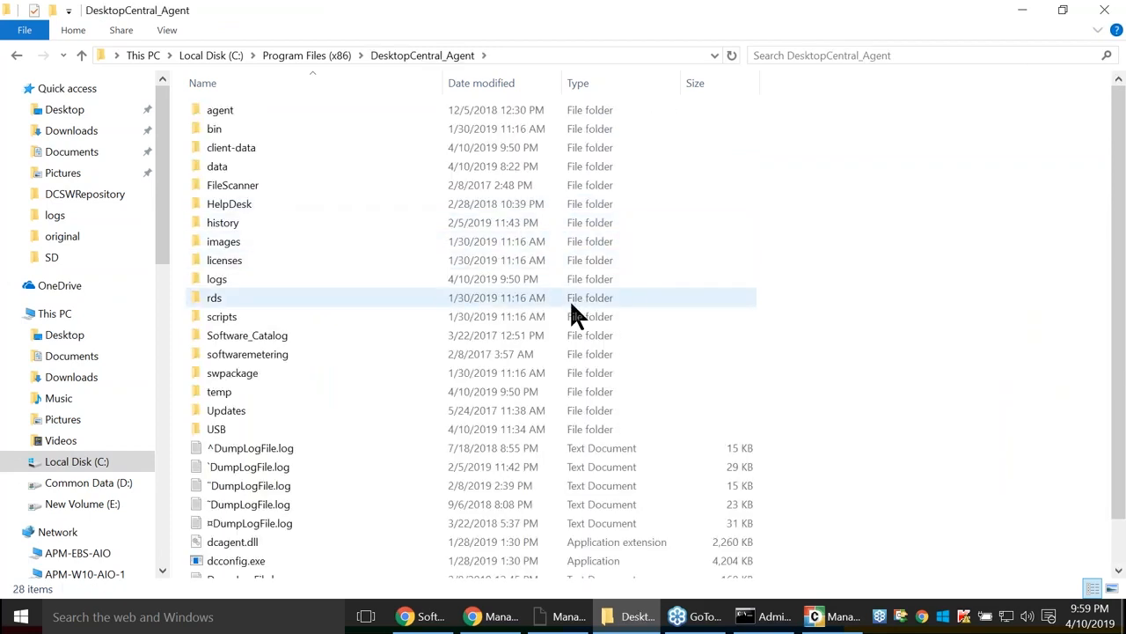
double_click(260, 375)
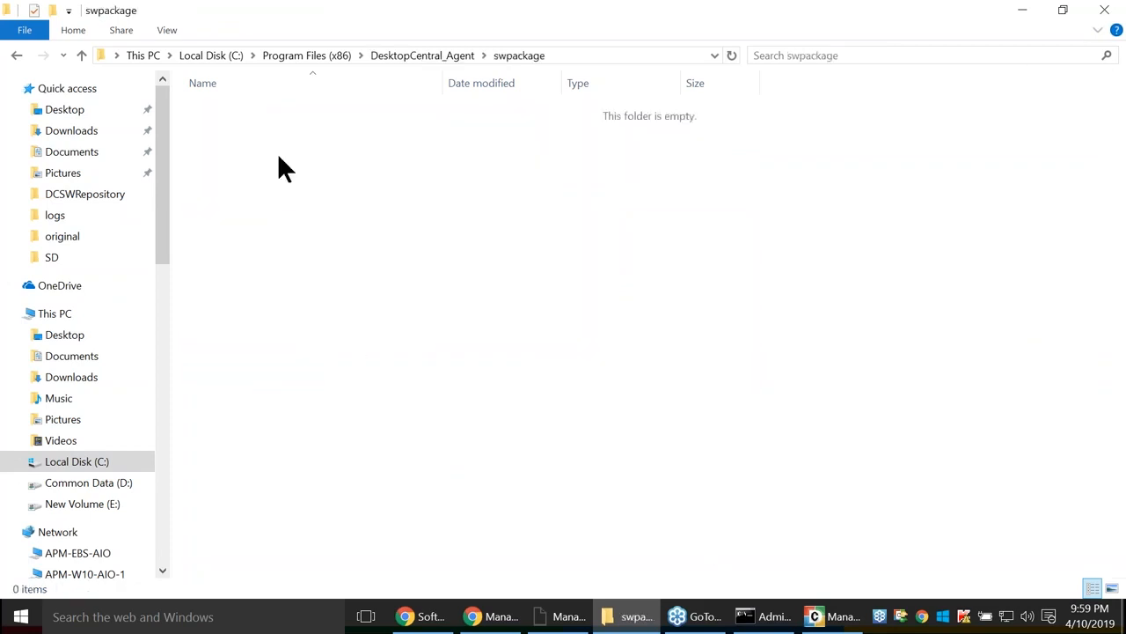
left_click(18, 54)
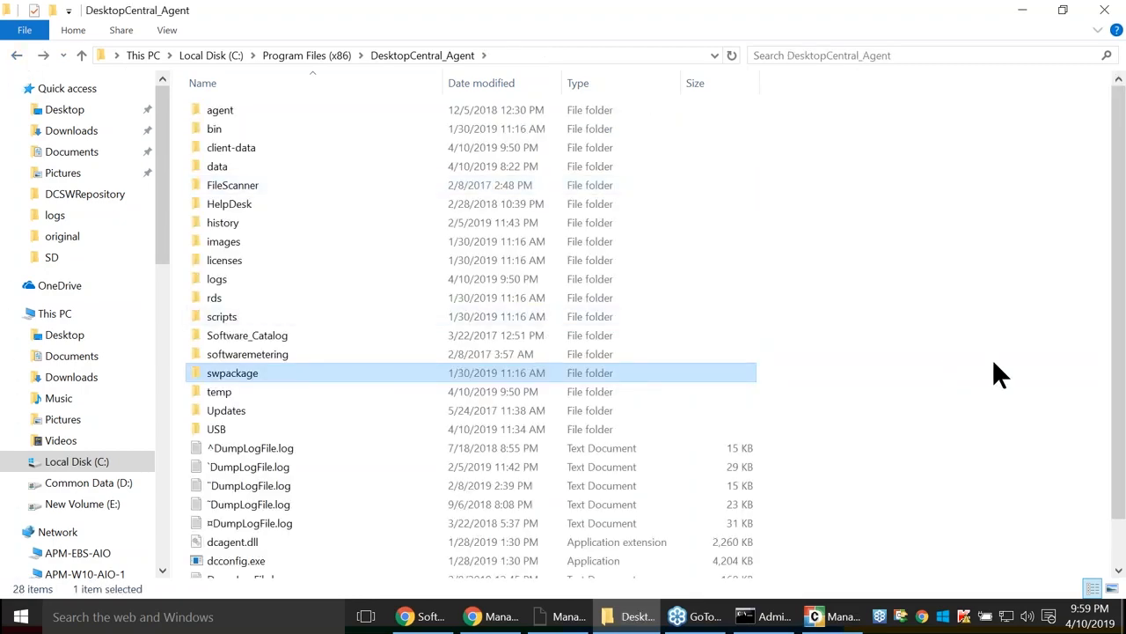
Switch to the Zoho Show slideshow and advance to the question 5 slide.
key("alt+Tab")
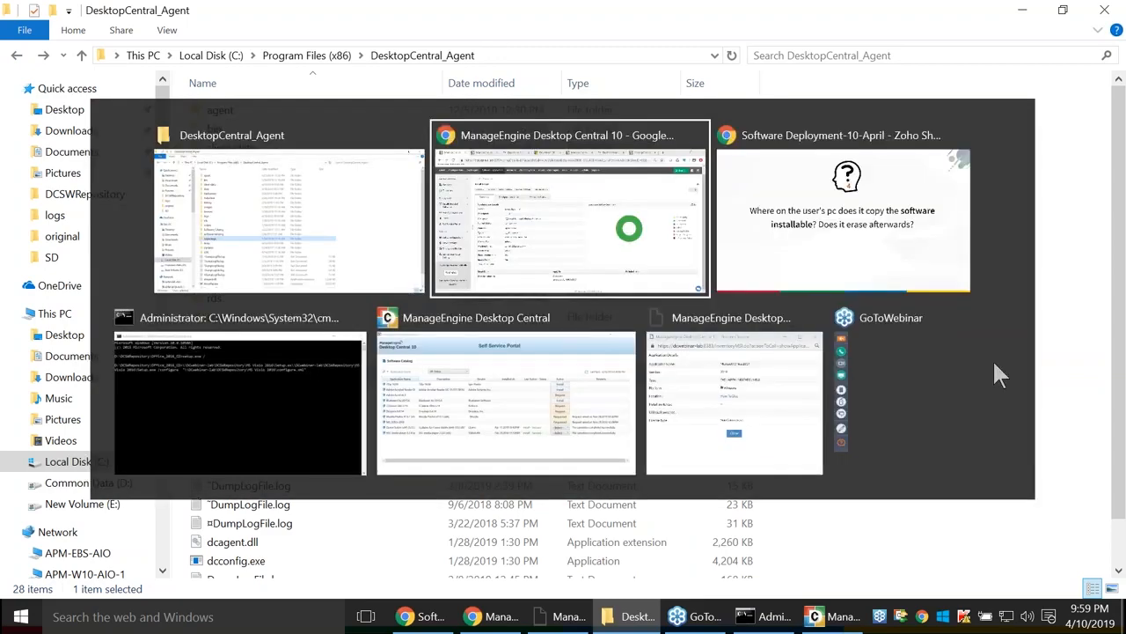
key("alt+Tab")
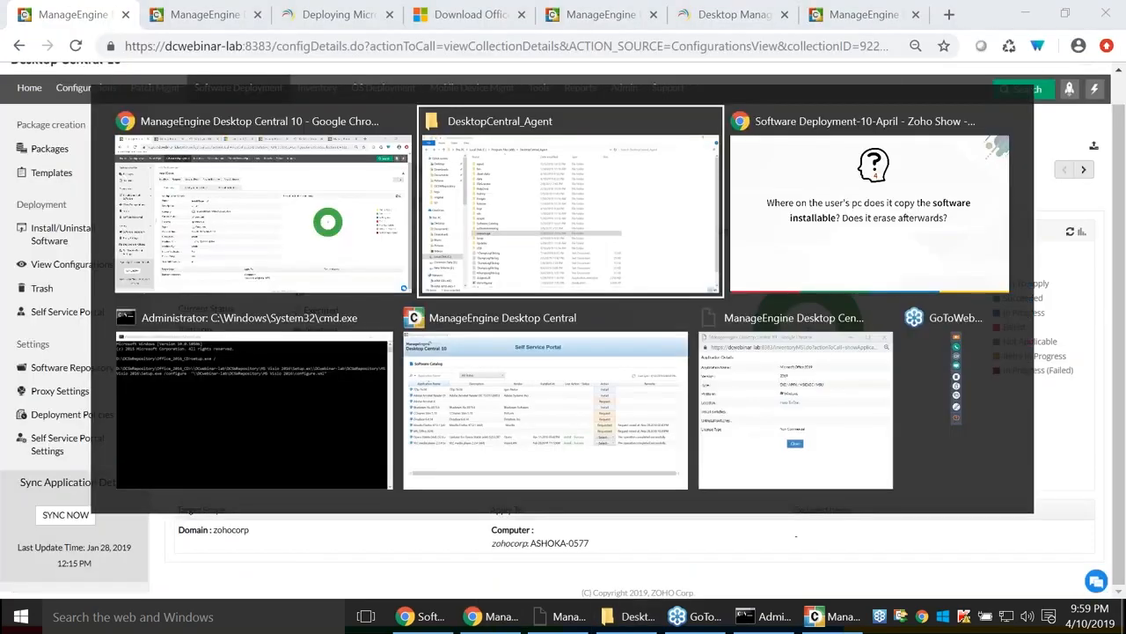
key("alt+Tab")
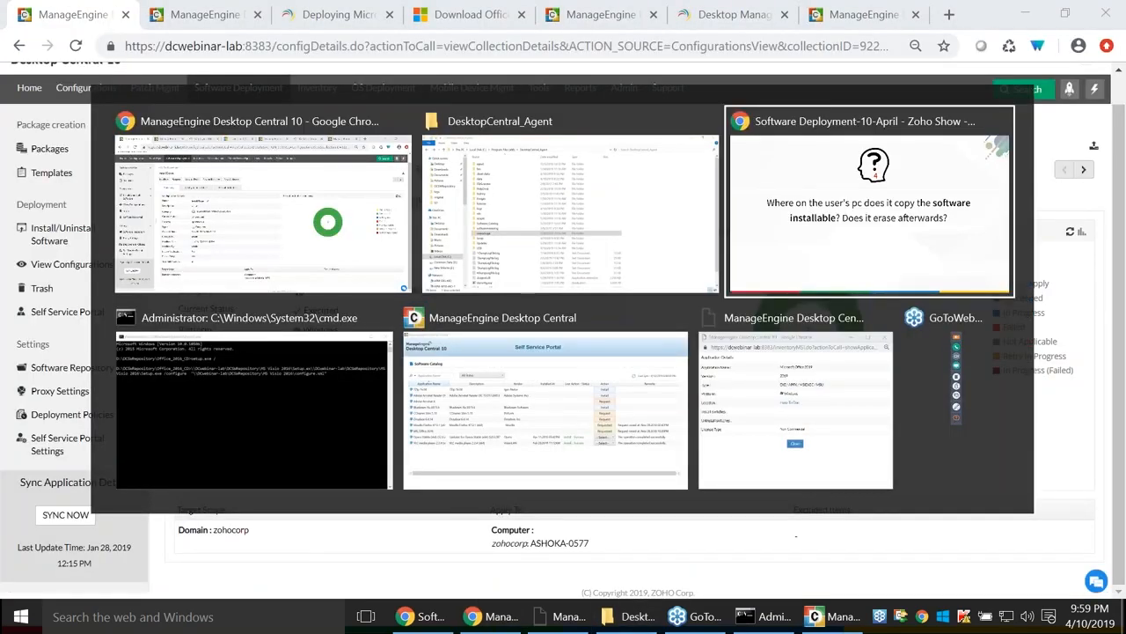
key("Right")
key("Left")
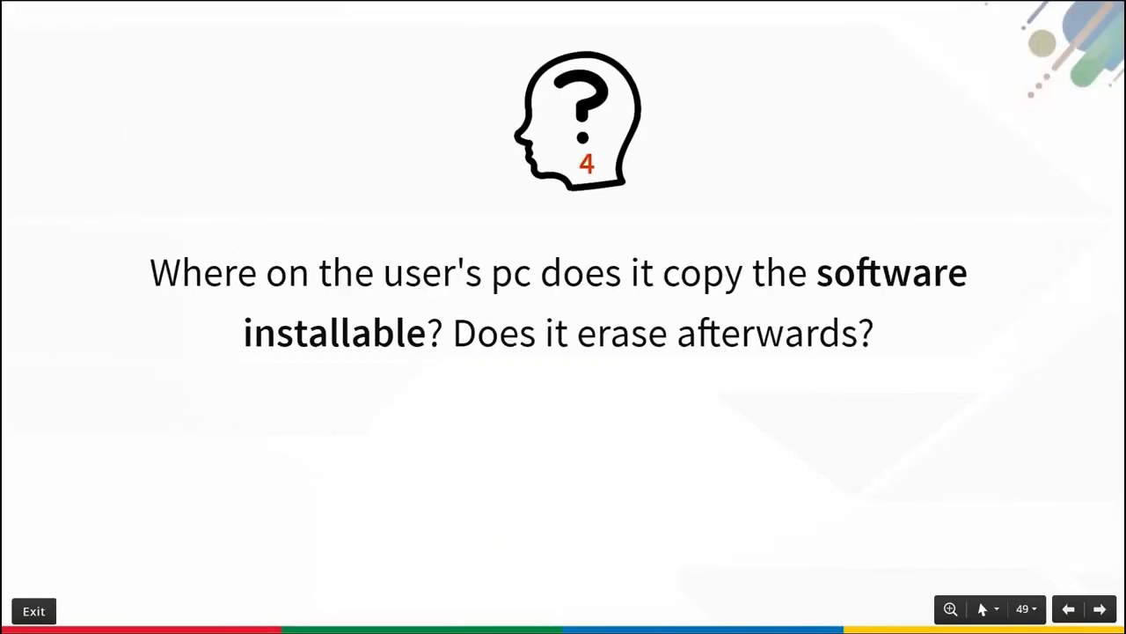
key("Right")
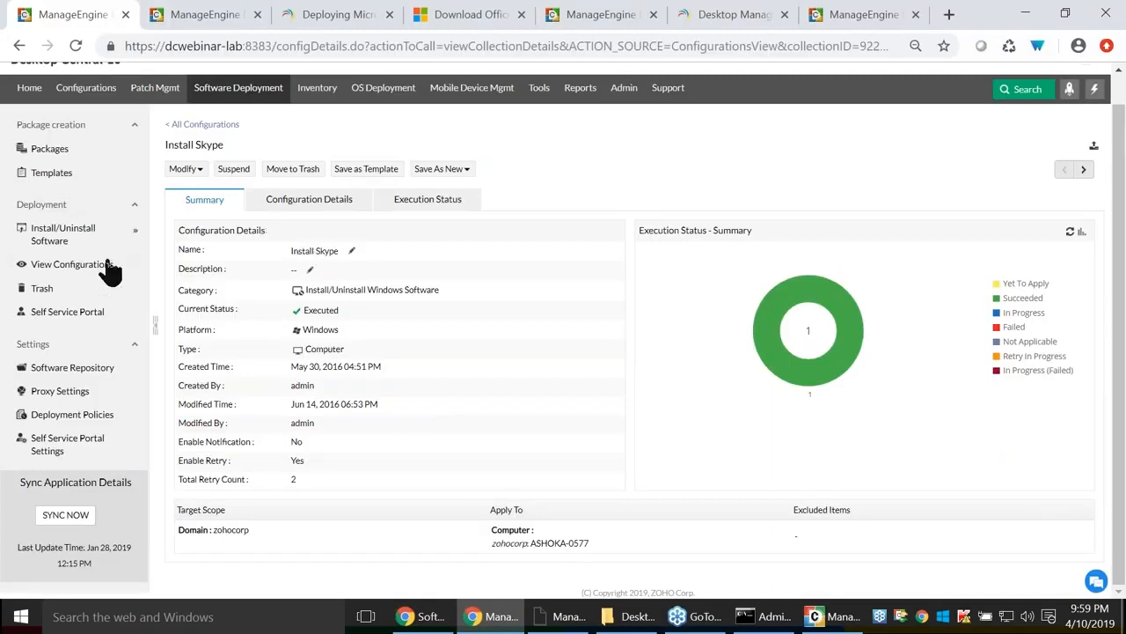
Open the Install Skype configuration for editing and its deployment policies list in a new tab.
left_click(194, 170)
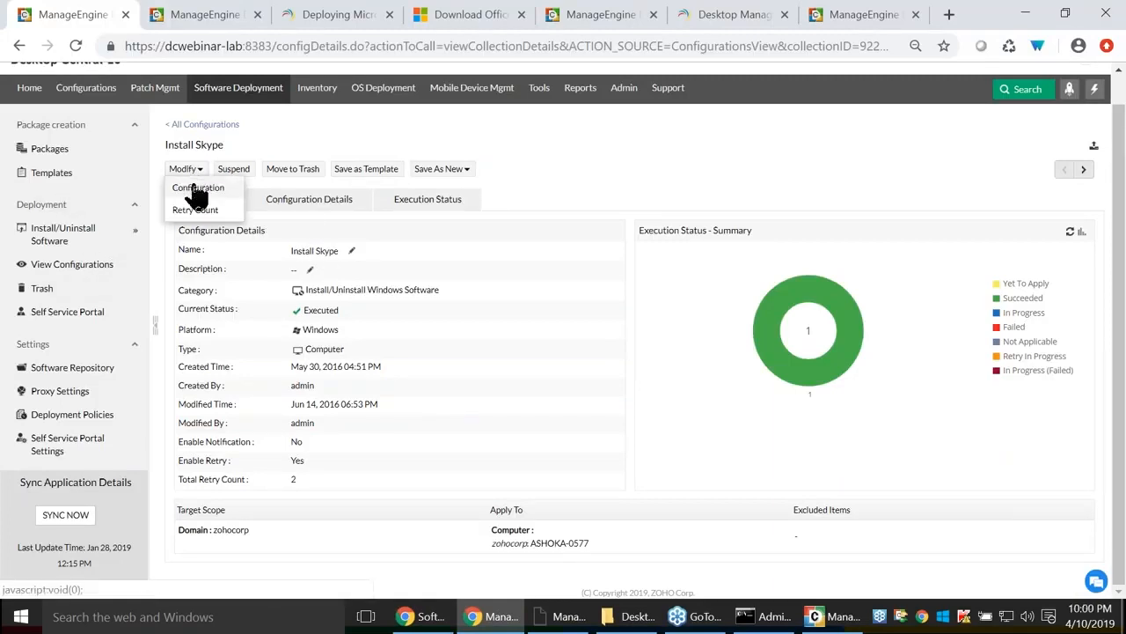
left_click(195, 185)
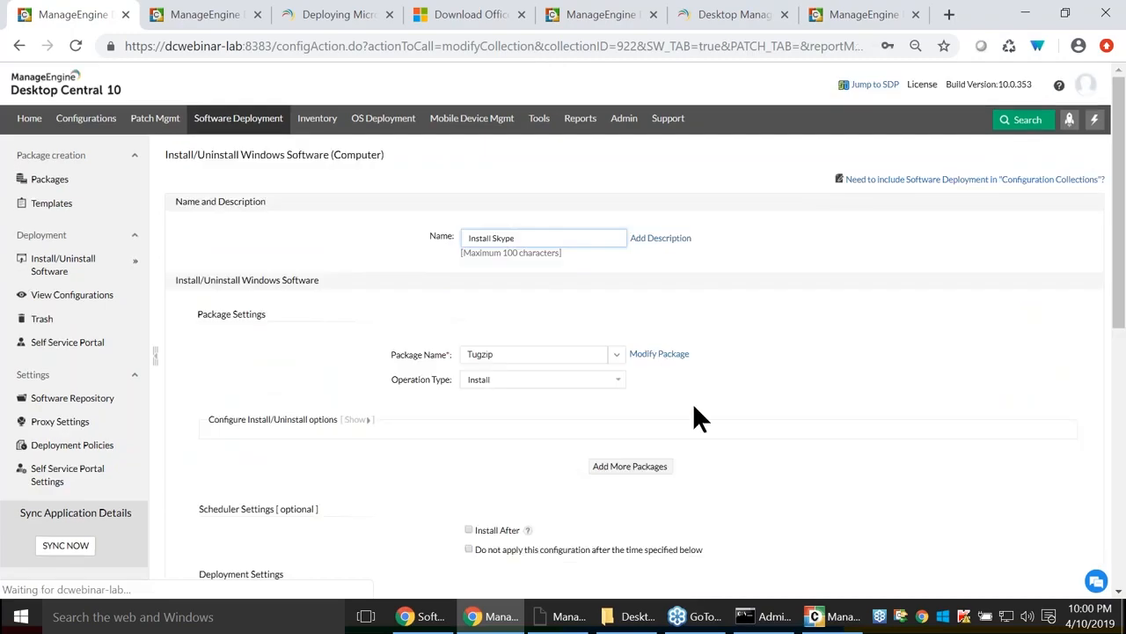
scroll(748, 352, "down", 4)
left_click(750, 261)
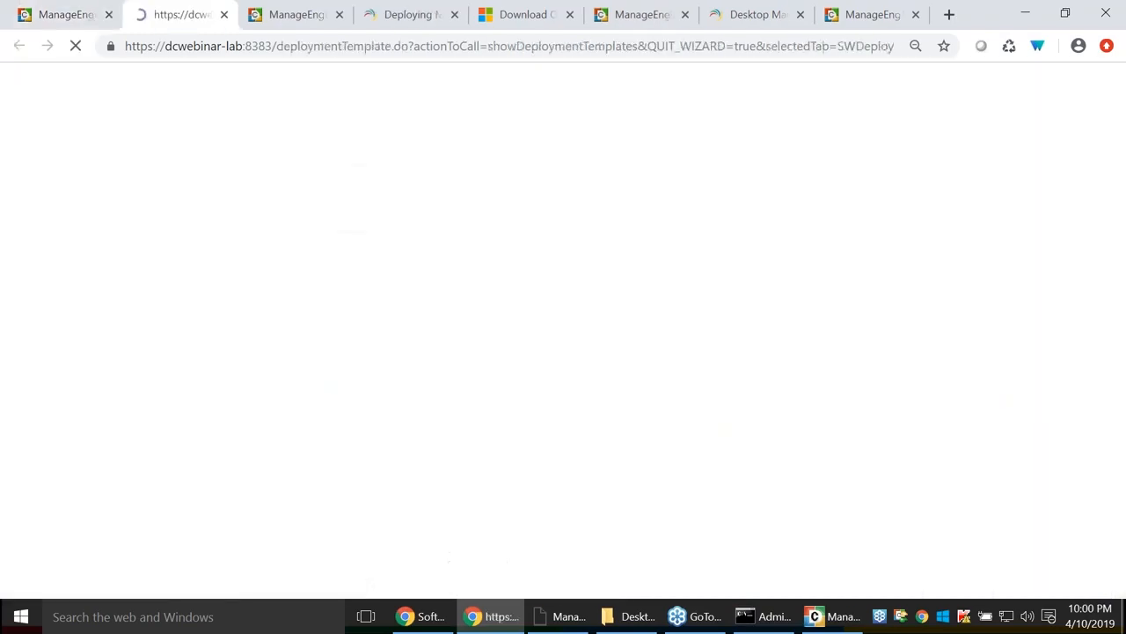
Start a new deployment policy, My Policy 642, and review its Pre-deployment settings and Deployment Schedule.
left_click(198, 194)
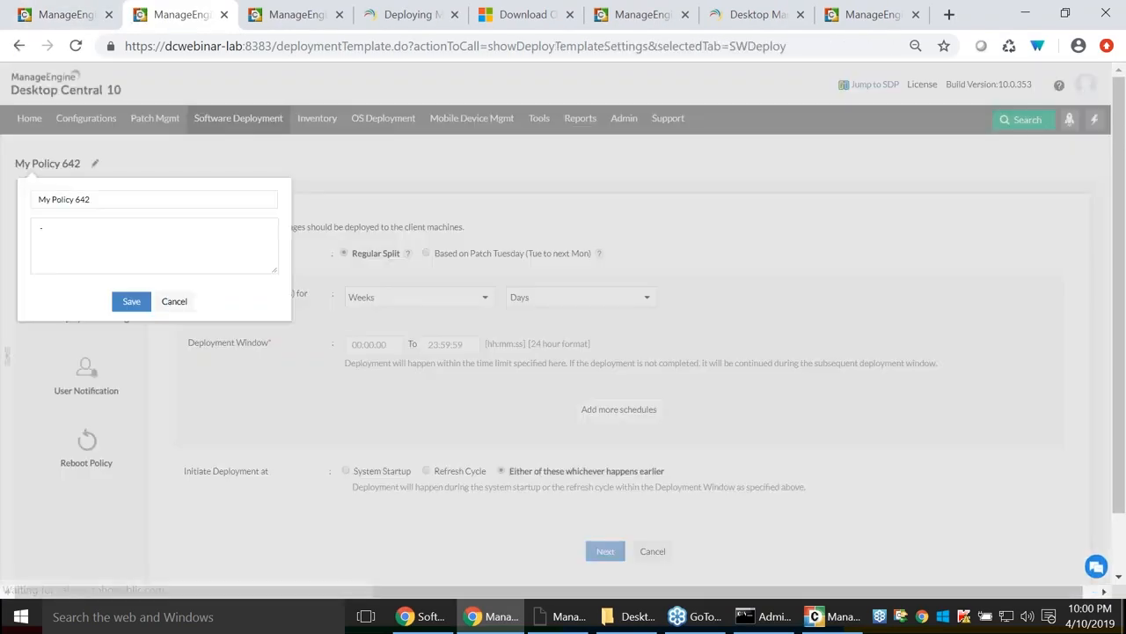
left_click(173, 301)
left_click(90, 319)
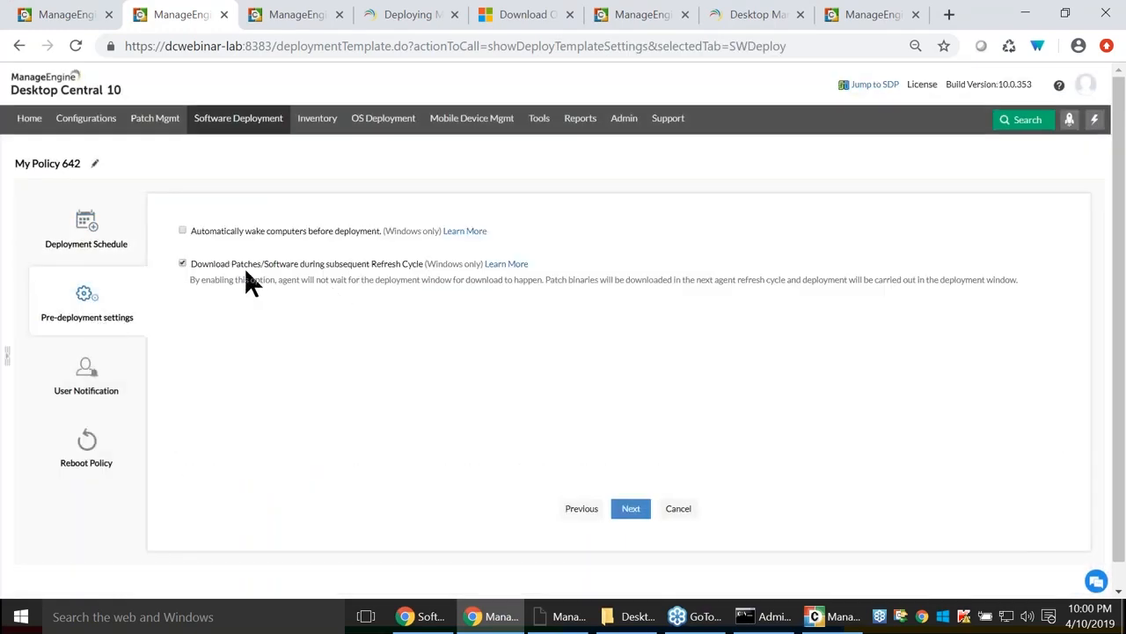
left_click(89, 253)
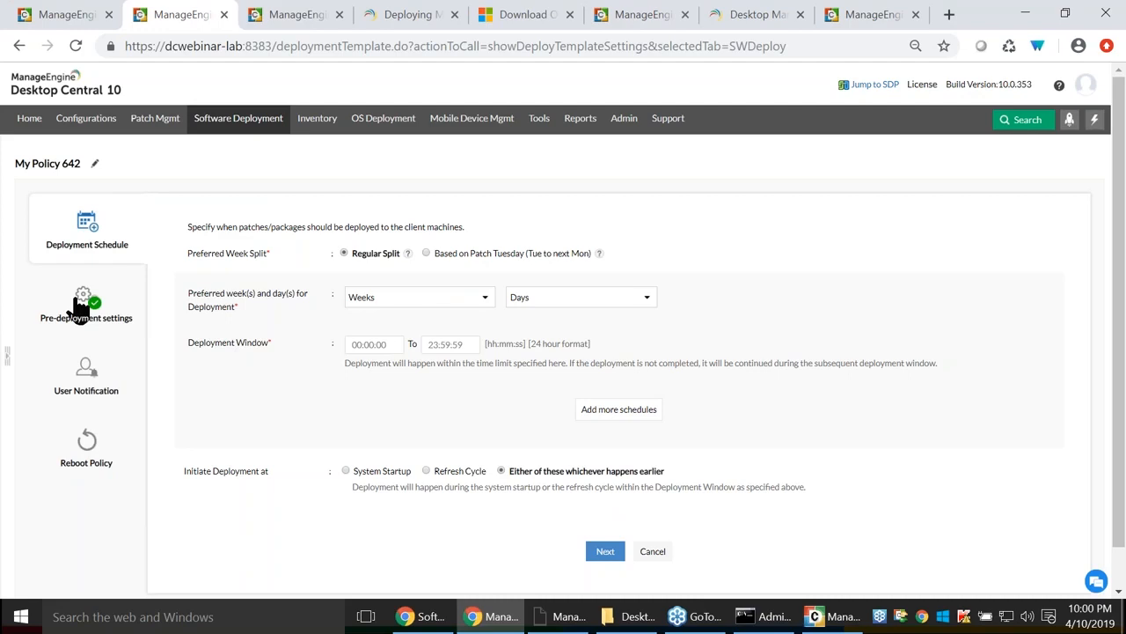
left_click(79, 307)
left_click(84, 246)
Return to the slideshow and move on to question 6 about sequential deployments.
key("alt+Tab")
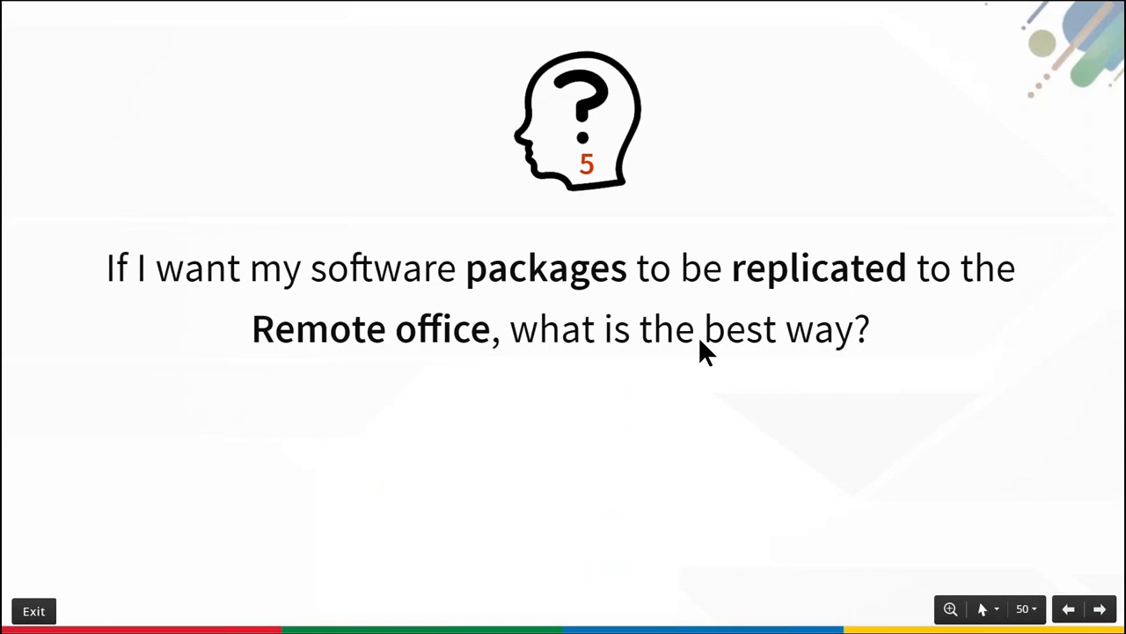
key("Right")
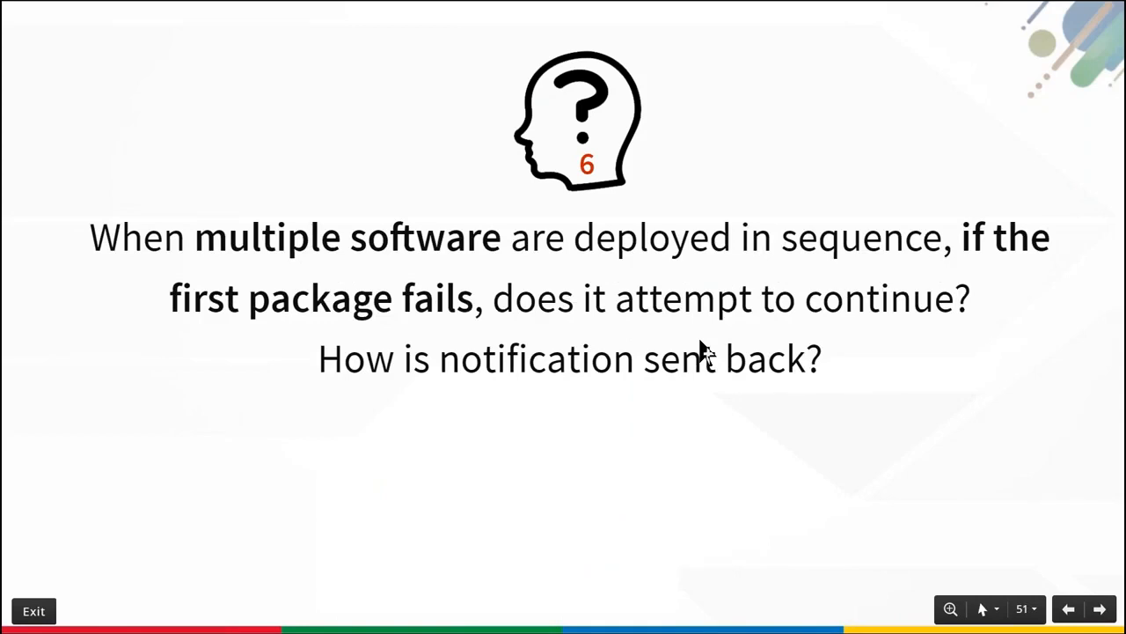